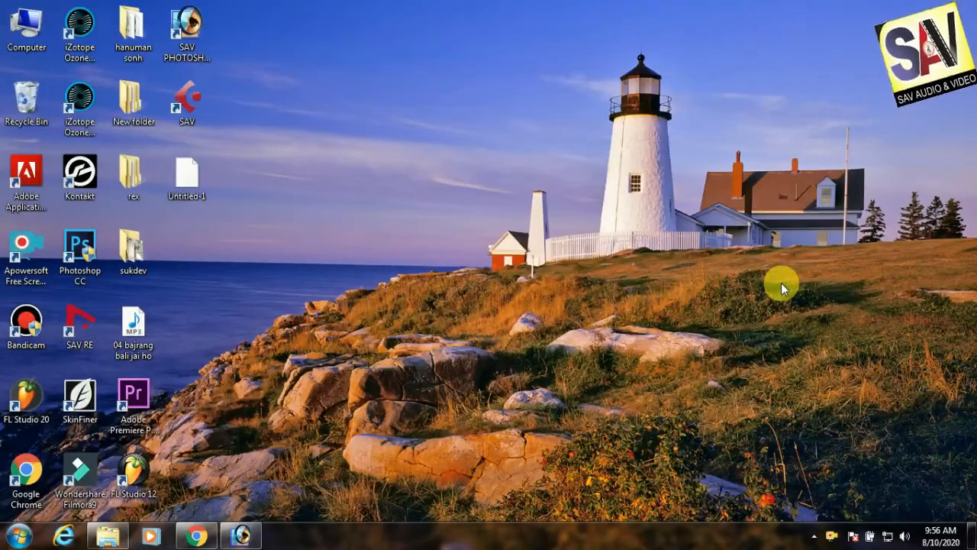
Open the photo IMG_5298 from the sukdev folder in Adobe Photoshop and shift its image window slightly within the workspace.
{"action": "double_click", "coordinate": [189, 32]}
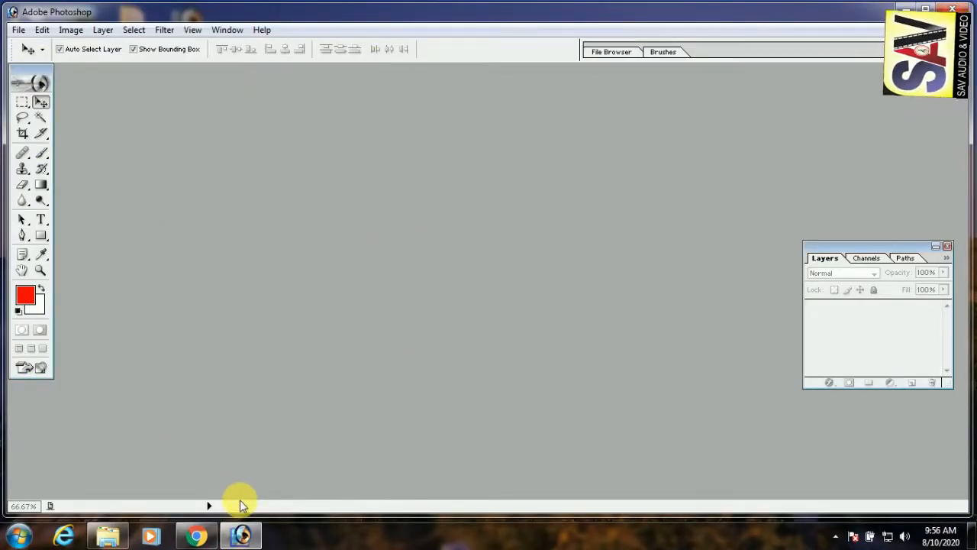
{"action": "left_click", "coordinate": [243, 533]}
{"action": "right_click", "coordinate": [372, 212]}
{"action": "left_click", "coordinate": [409, 252]}
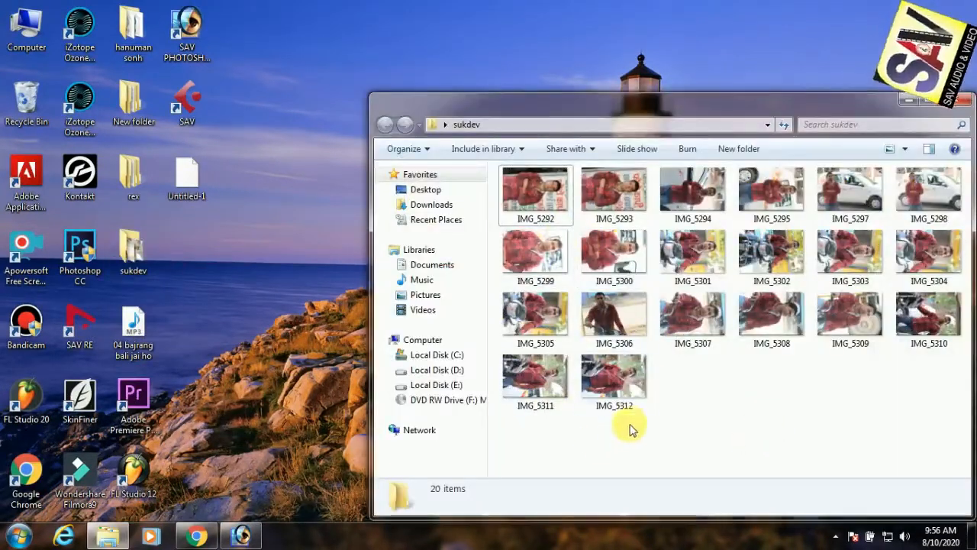
{"action": "left_click_drag", "start_coordinate": [633, 99], "coordinate": [440, 109]}
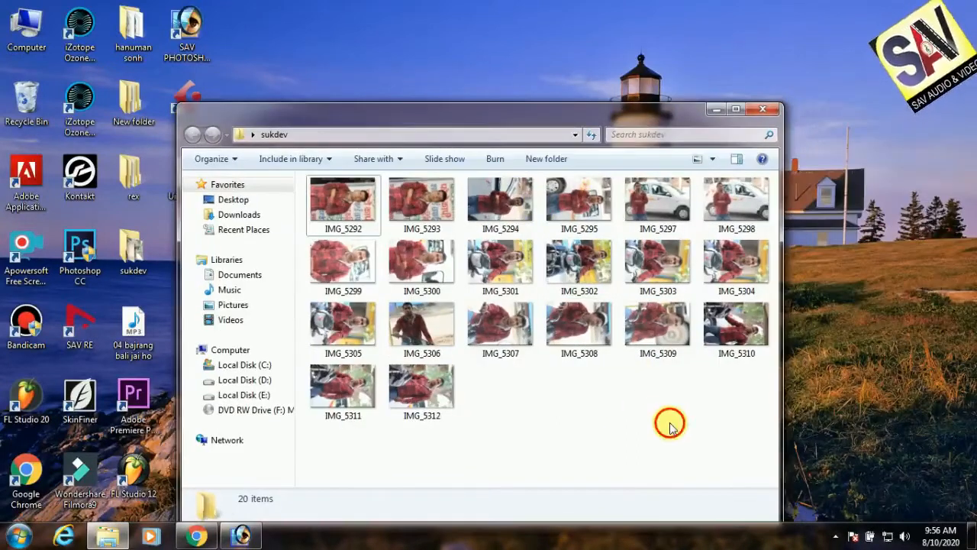
{"action": "left_click_drag", "start_coordinate": [735, 200], "coordinate": [402, 339]}
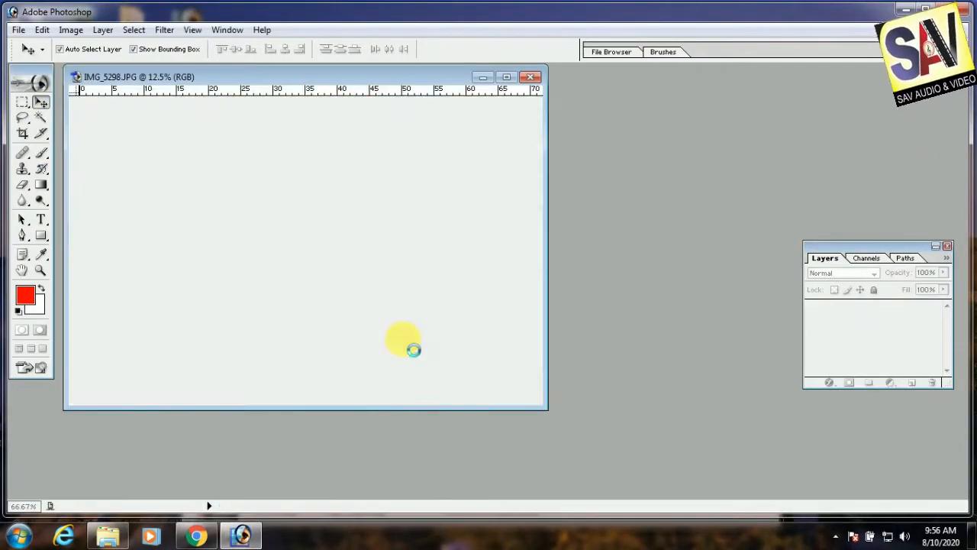
{"action": "double_click", "coordinate": [316, 80]}
{"action": "left_click", "coordinate": [945, 30]}
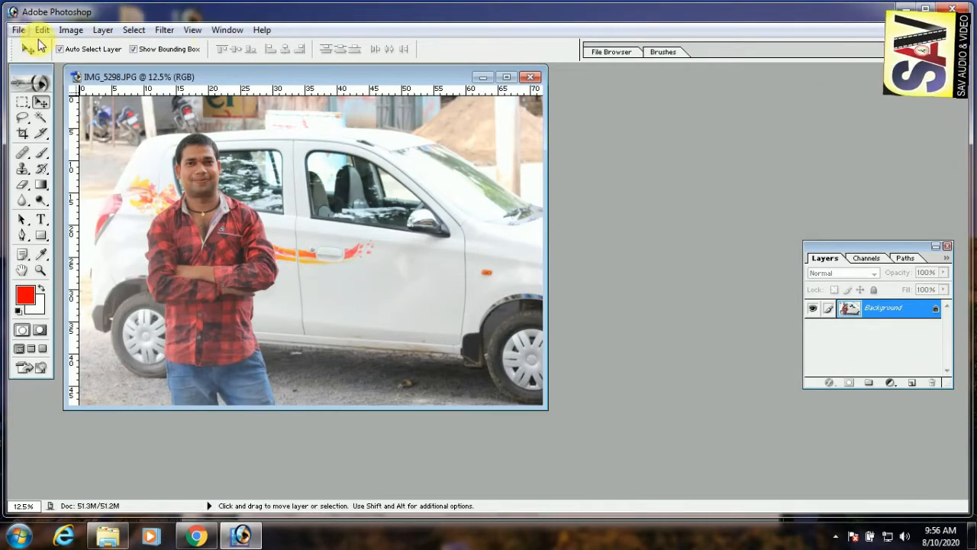
{"action": "left_click_drag", "start_coordinate": [225, 84], "coordinate": [281, 91]}
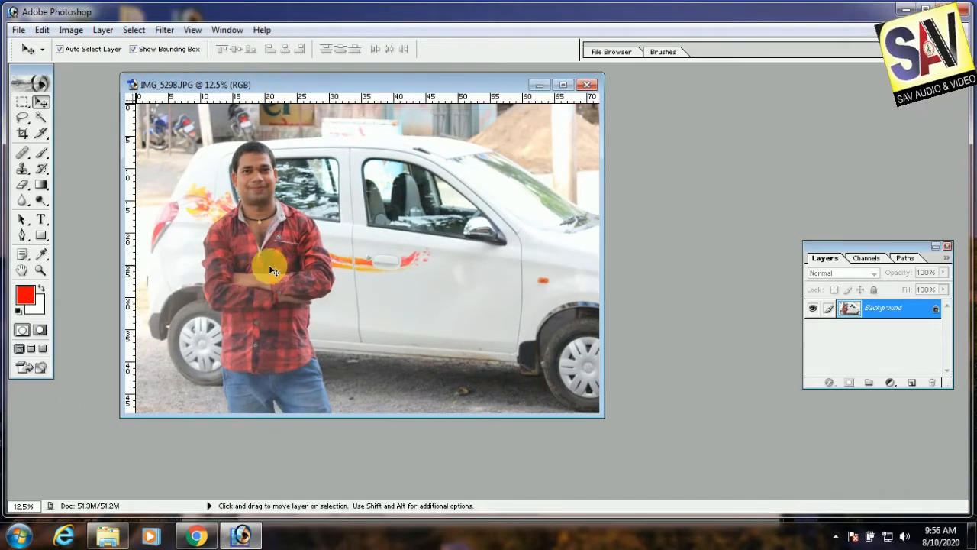
Create a new white RGB document with the 4 x 6 preset at 300 pixels/inch and move its window over the photo.
{"action": "left_click", "coordinate": [19, 33]}
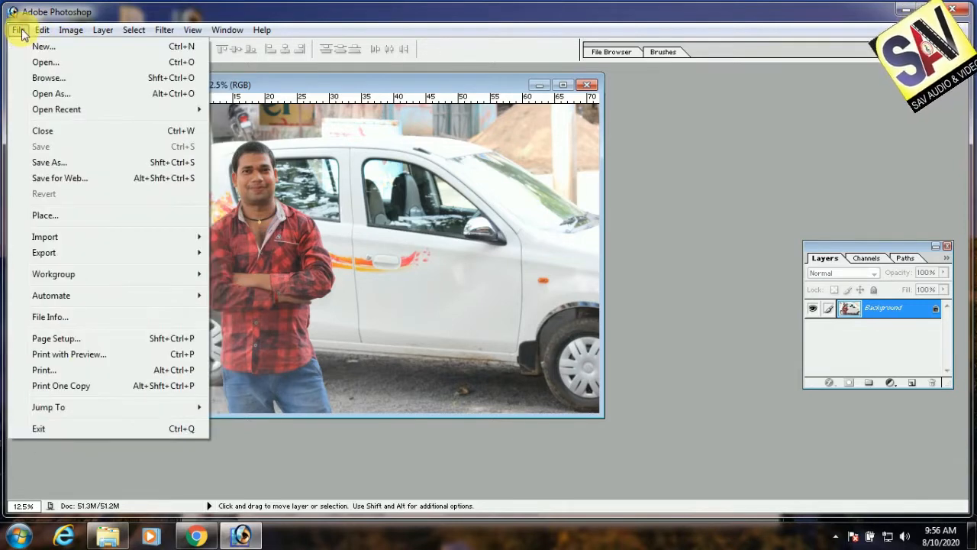
{"action": "left_click", "coordinate": [36, 49]}
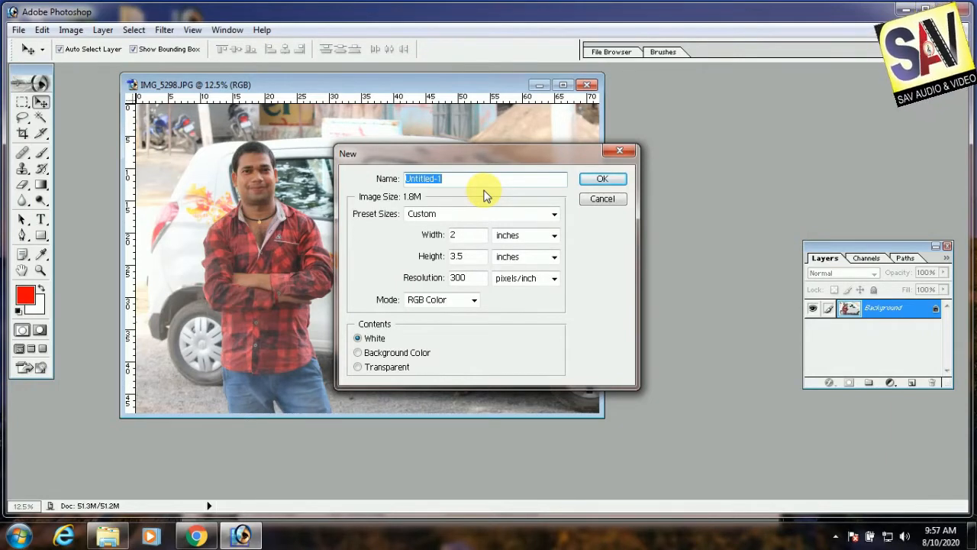
{"action": "left_click", "coordinate": [466, 213]}
{"action": "left_click", "coordinate": [472, 107]}
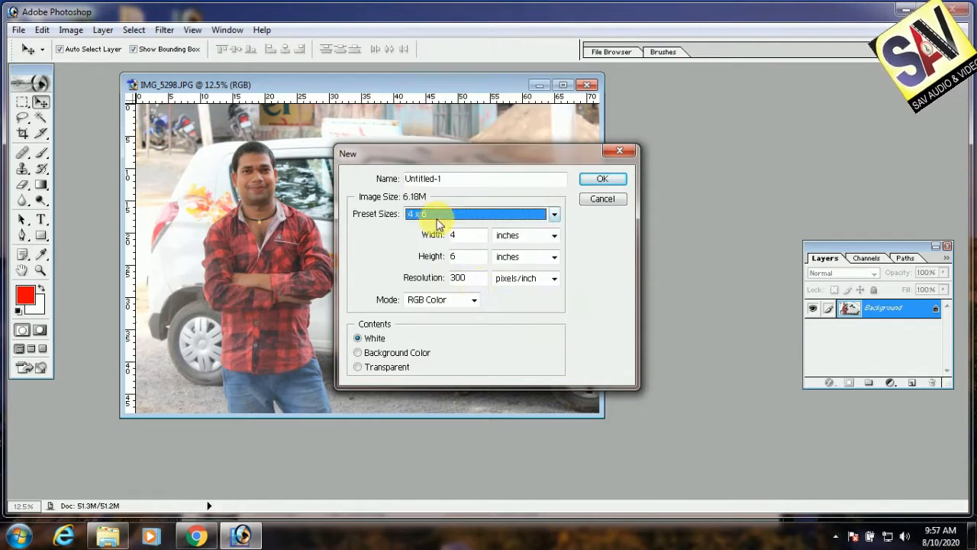
{"action": "left_click", "coordinate": [603, 179]}
{"action": "left_click_drag", "start_coordinate": [175, 85], "coordinate": [417, 127]}
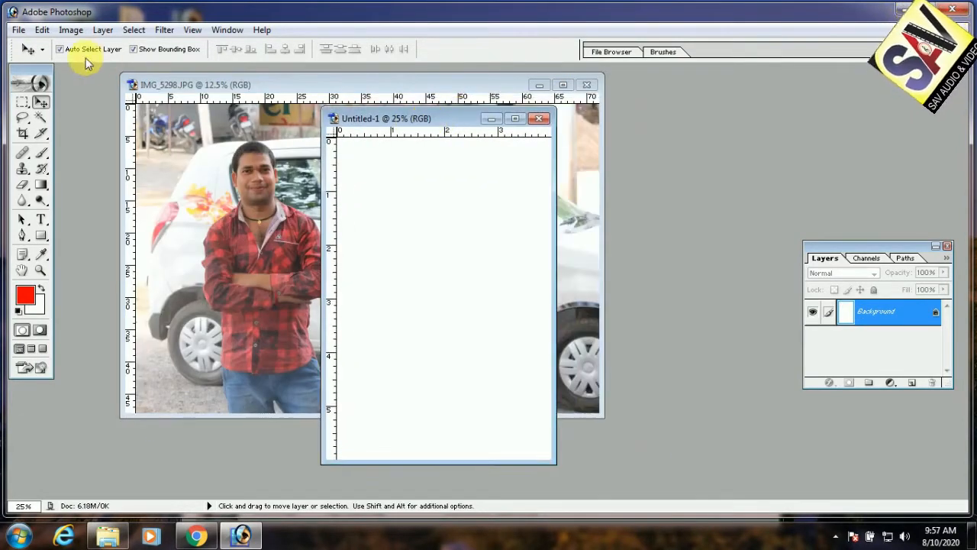
Rotate the blank Untitled-1 canvas 90 degrees to landscape and move its window away from the man in the photo.
{"action": "left_click", "coordinate": [71, 30]}
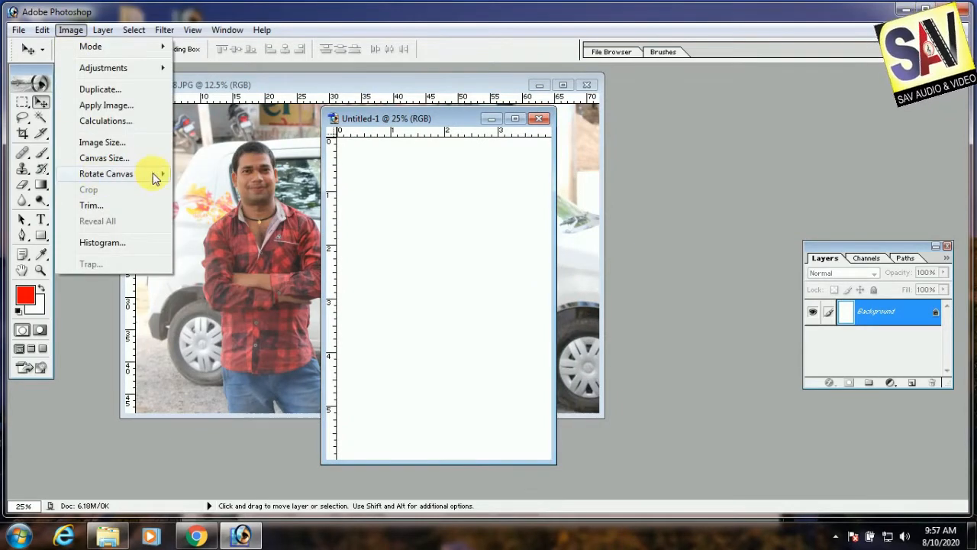
{"action": "mouse_move", "coordinate": [155, 174]}
{"action": "left_click", "coordinate": [223, 191]}
{"action": "left_click_drag", "start_coordinate": [539, 120], "coordinate": [611, 157]}
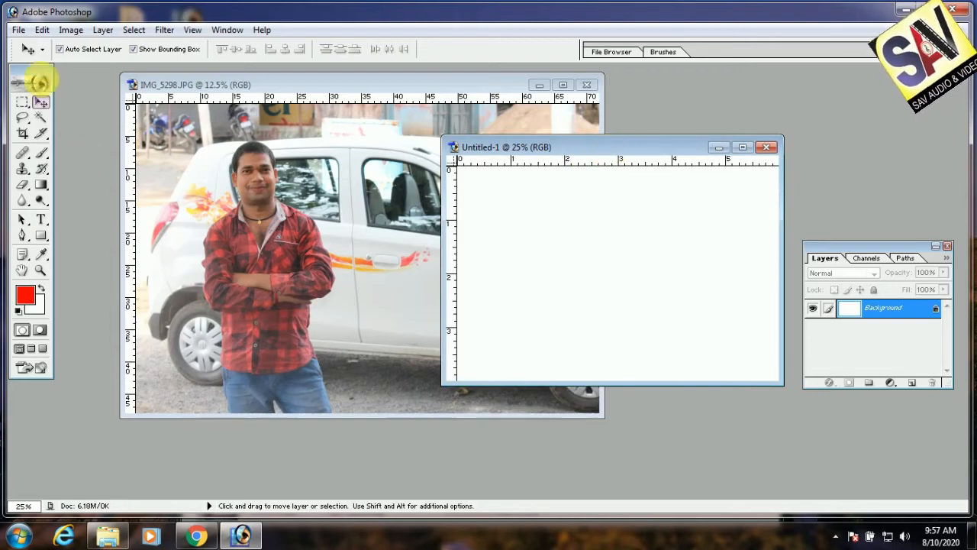
Open the Untitled-1 Photoshop file from the Desktop and reposition its window over the other documents.
{"action": "left_click", "coordinate": [20, 30]}
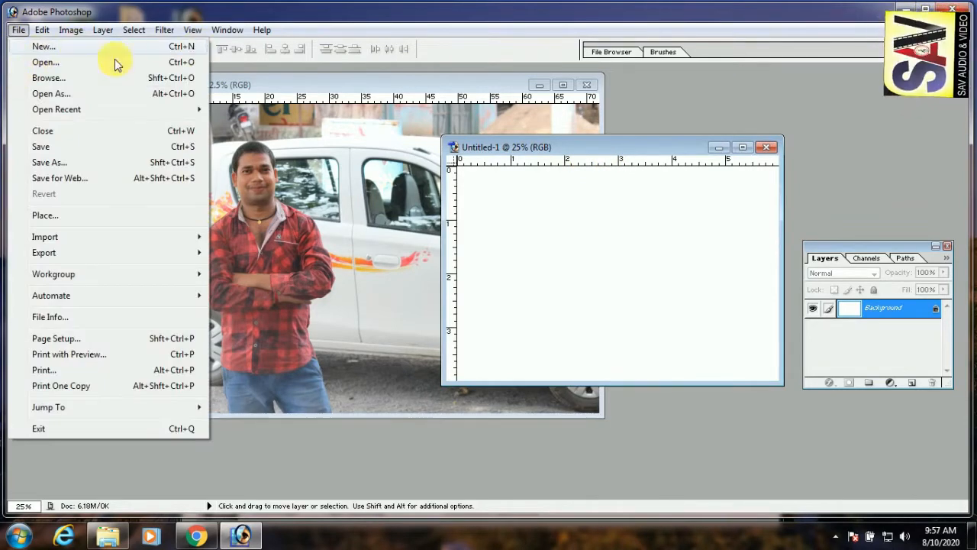
{"action": "left_click", "coordinate": [45, 66]}
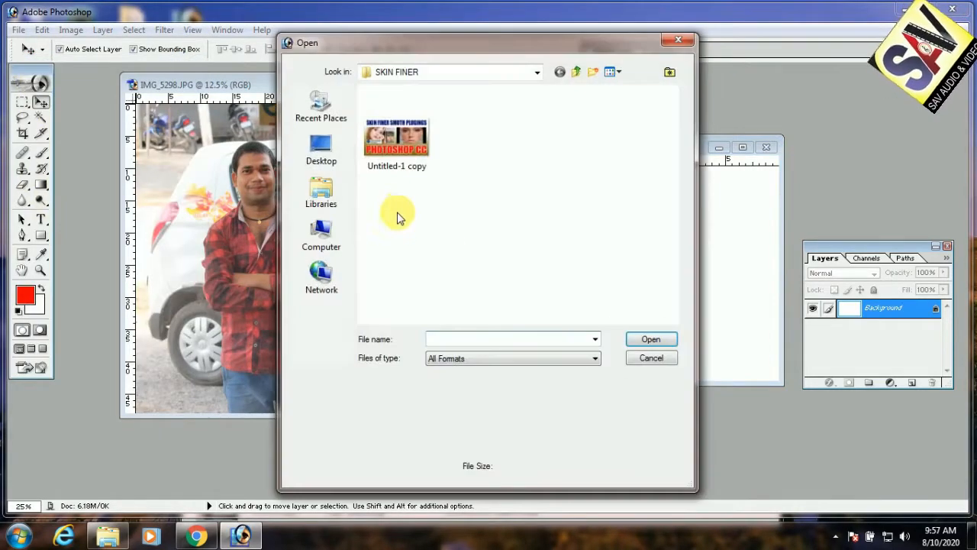
{"action": "left_click", "coordinate": [408, 159]}
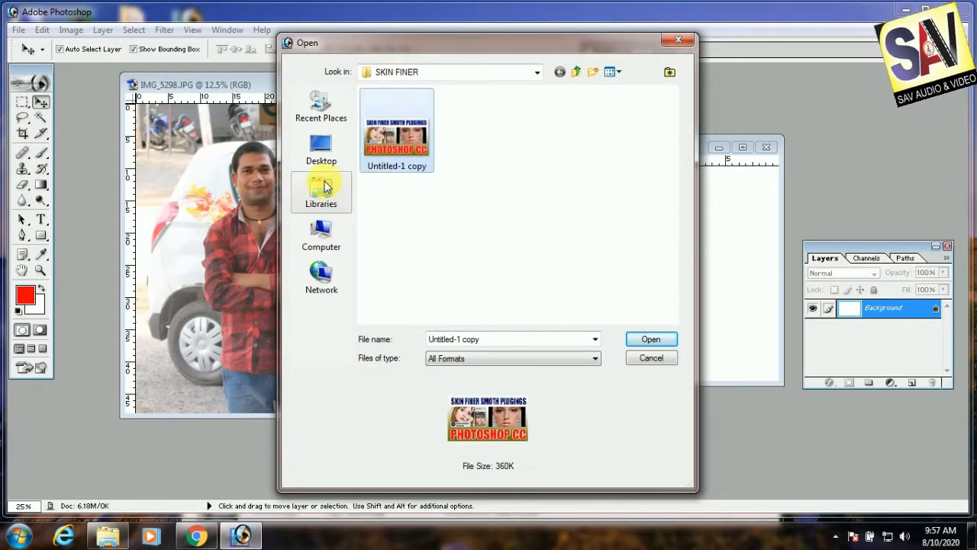
{"action": "left_click", "coordinate": [321, 149]}
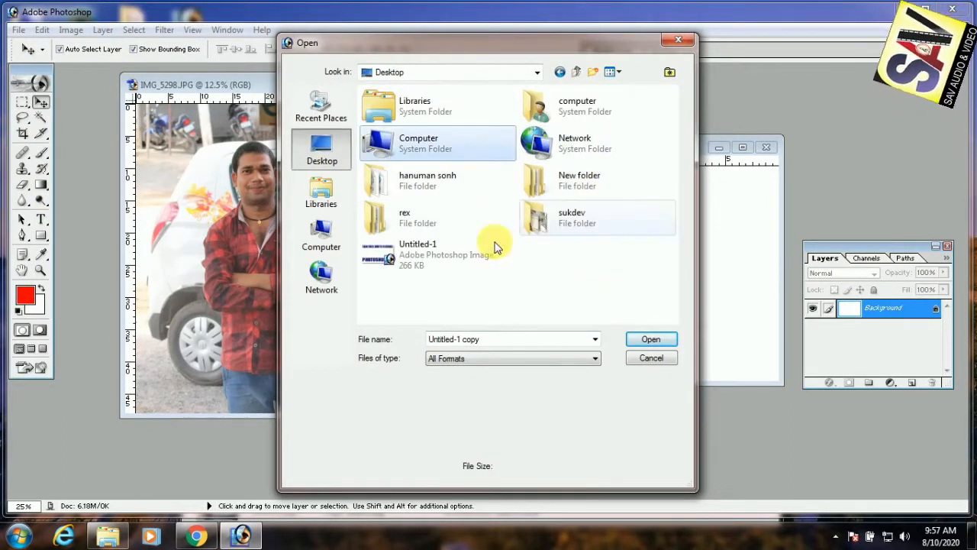
{"action": "left_click", "coordinate": [403, 254]}
{"action": "left_click", "coordinate": [651, 339]}
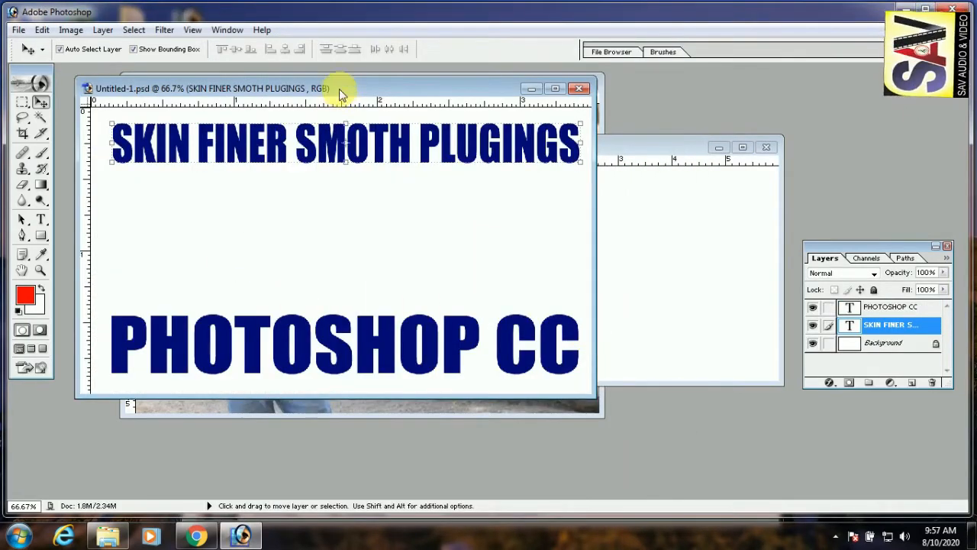
{"action": "left_click_drag", "start_coordinate": [343, 92], "coordinate": [495, 137]}
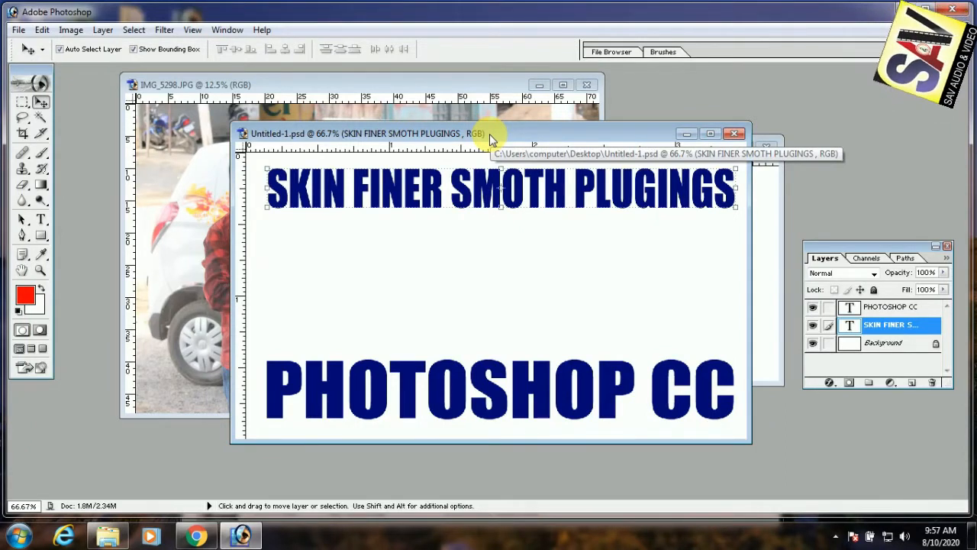
{"action": "left_click_drag", "start_coordinate": [471, 127], "coordinate": [415, 116]}
Move the SKIN FINER SMOTH PLUGINGS text lower, then shift the PHOTOSHOP CC text slightly up and left.
{"action": "left_click_drag", "start_coordinate": [405, 167], "coordinate": [418, 218]}
{"action": "left_click", "coordinate": [870, 306]}
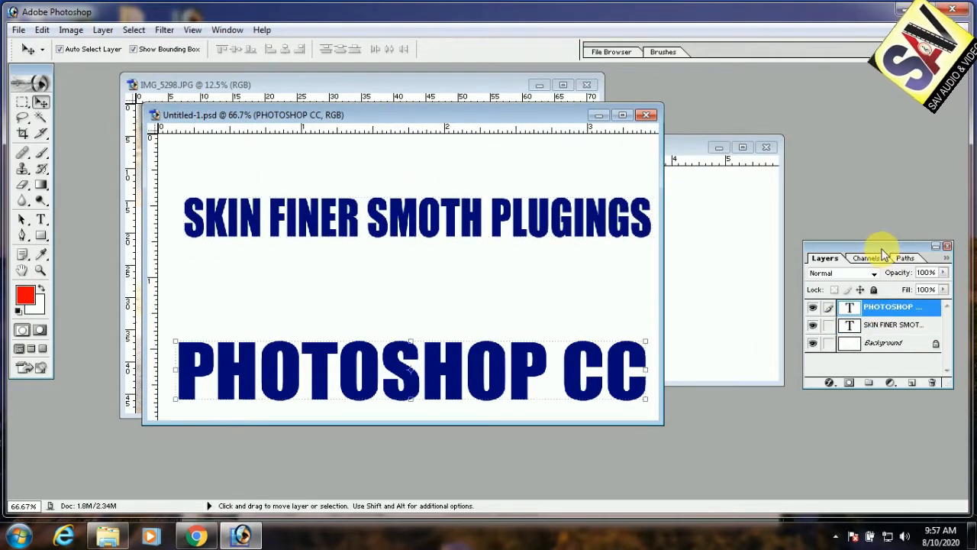
{"action": "left_click_drag", "start_coordinate": [850, 228], "coordinate": [850, 228]}
{"action": "left_click_drag", "start_coordinate": [603, 356], "coordinate": [585, 345]}
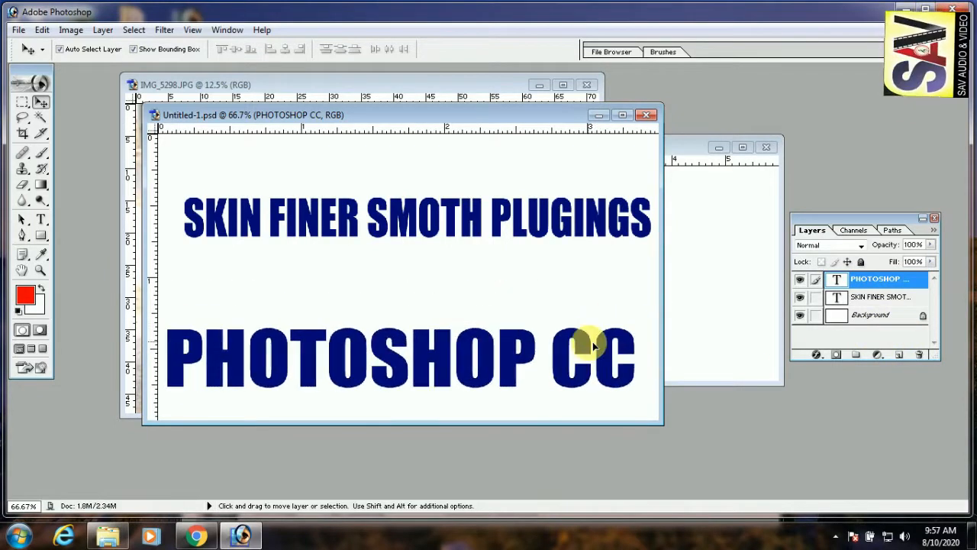
Switch between the two text layers and move the SKIN FINER SMOTH PLUGINGS text slightly farther down.
{"action": "left_click", "coordinate": [604, 221]}
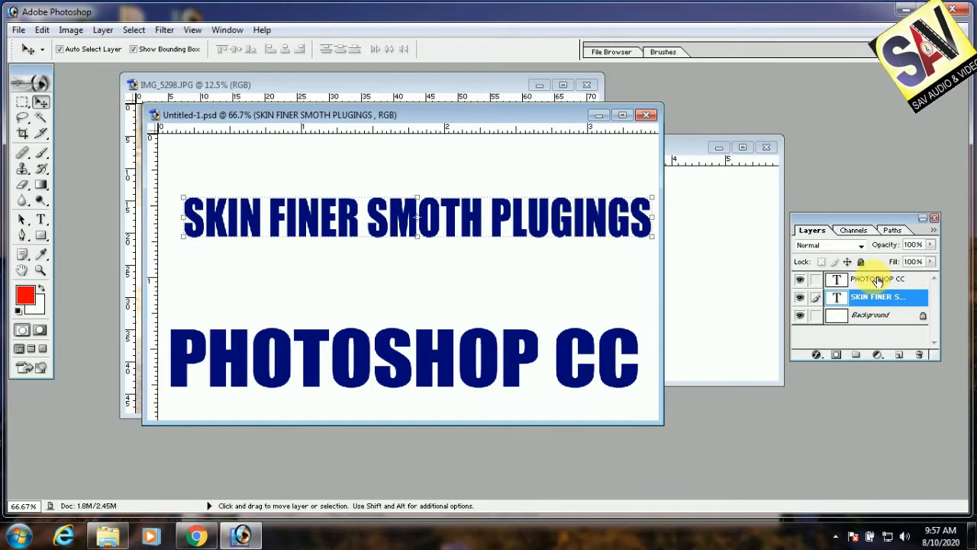
{"action": "left_click", "coordinate": [878, 280]}
{"action": "left_click", "coordinate": [628, 214]}
{"action": "left_click_drag", "start_coordinate": [573, 203], "coordinate": [572, 218]}
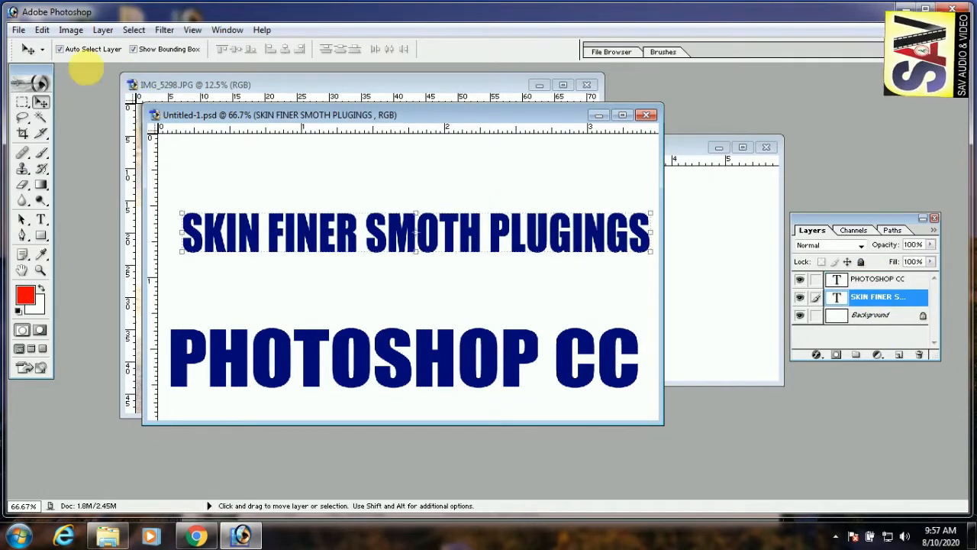
Turn off Auto Select Layer and Show Bounding Box, then move the heading text up and right and the PHOTOSHOP CC layer slightly left.
{"action": "left_click", "coordinate": [61, 49]}
{"action": "left_click", "coordinate": [133, 49]}
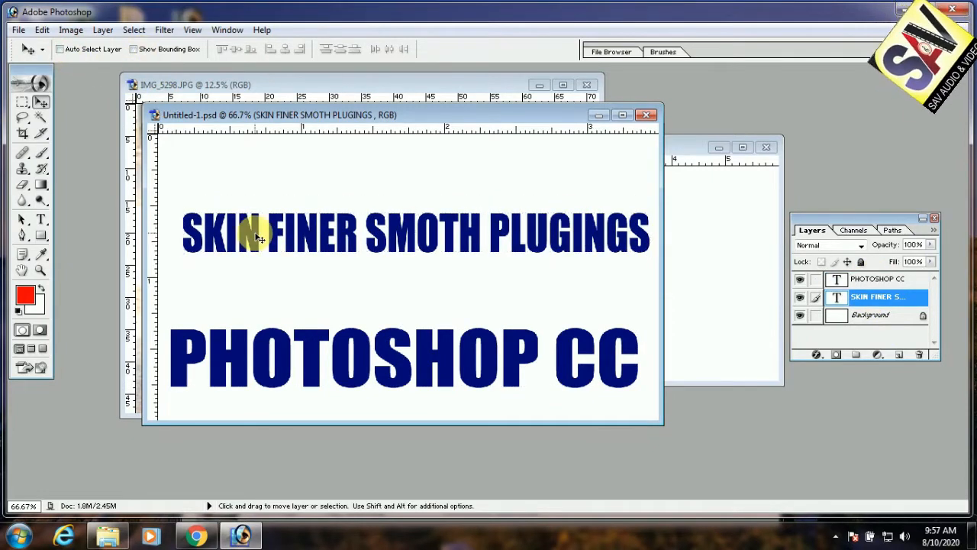
{"action": "mouse_move", "coordinate": [256, 244]}
{"action": "left_mouse_down"}
{"action": "mouse_move", "coordinate": [251, 257]}
{"action": "mouse_move", "coordinate": [263, 238]}
{"action": "left_mouse_up"}
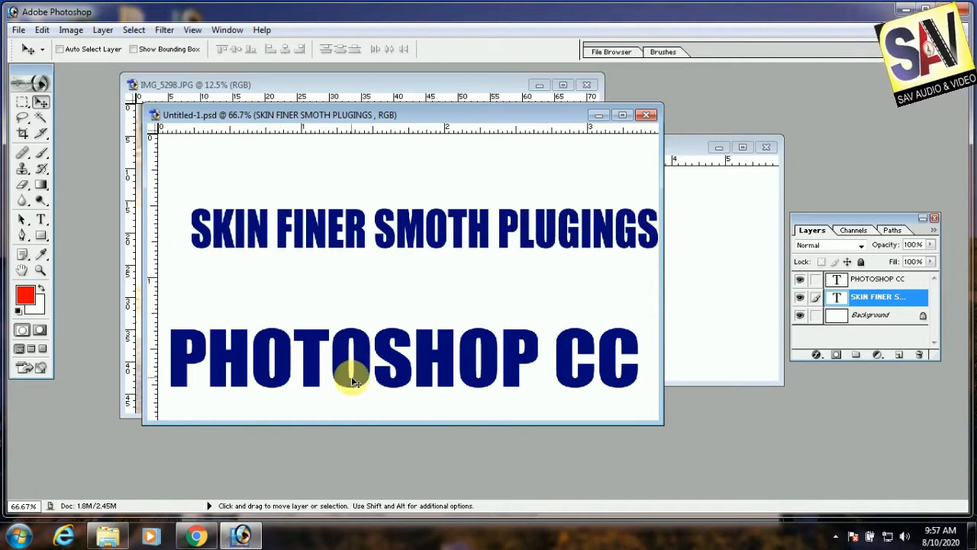
{"action": "left_click_drag", "start_coordinate": [364, 355], "coordinate": [377, 341]}
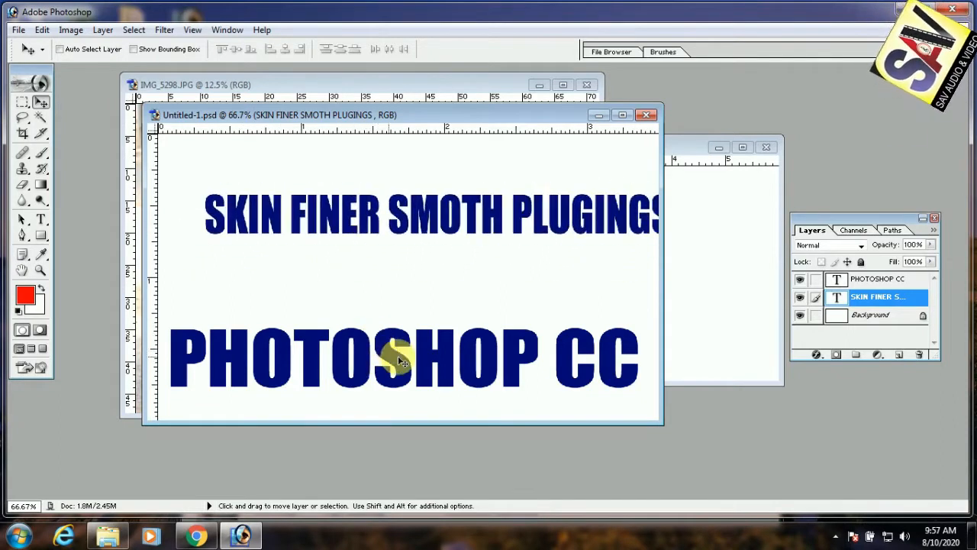
{"action": "left_click", "coordinate": [872, 281]}
{"action": "mouse_move", "coordinate": [516, 360]}
{"action": "left_mouse_down"}
{"action": "mouse_move", "coordinate": [517, 328]}
{"action": "mouse_move", "coordinate": [508, 358]}
{"action": "left_mouse_up"}
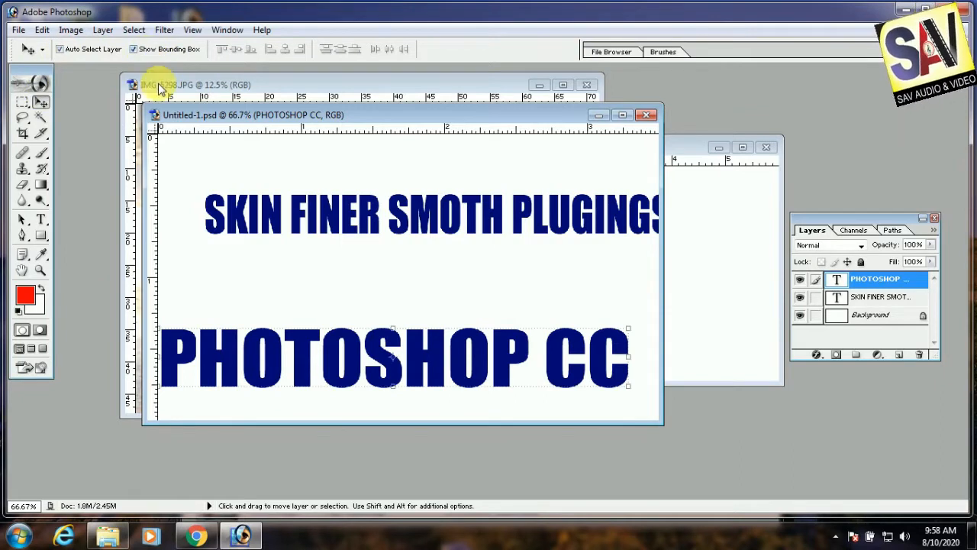
With Auto Select Layer and Show Bounding Box back on, move PHOTOSHOP CC up and right and select each text directly in the image.
{"action": "left_click_drag", "start_coordinate": [389, 358], "coordinate": [403, 342]}
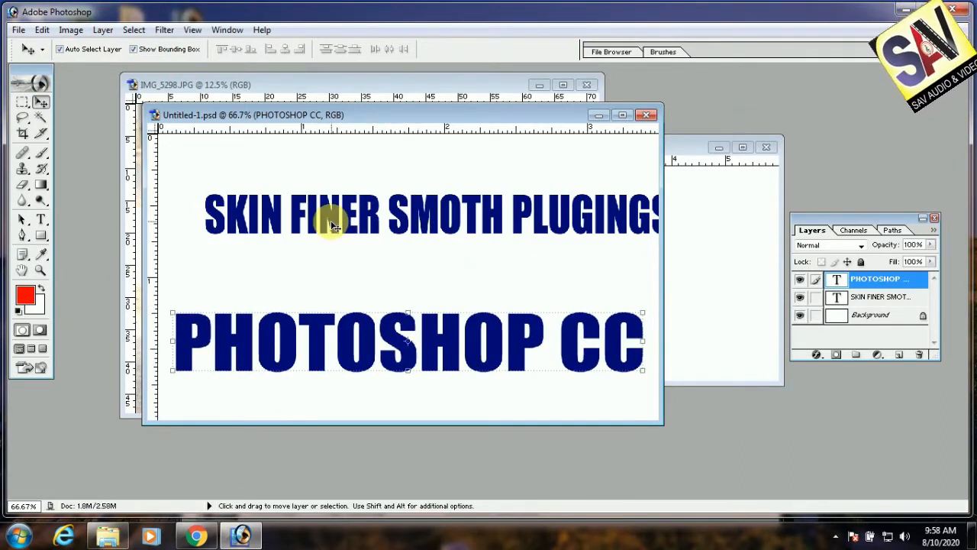
{"action": "left_click", "coordinate": [419, 208]}
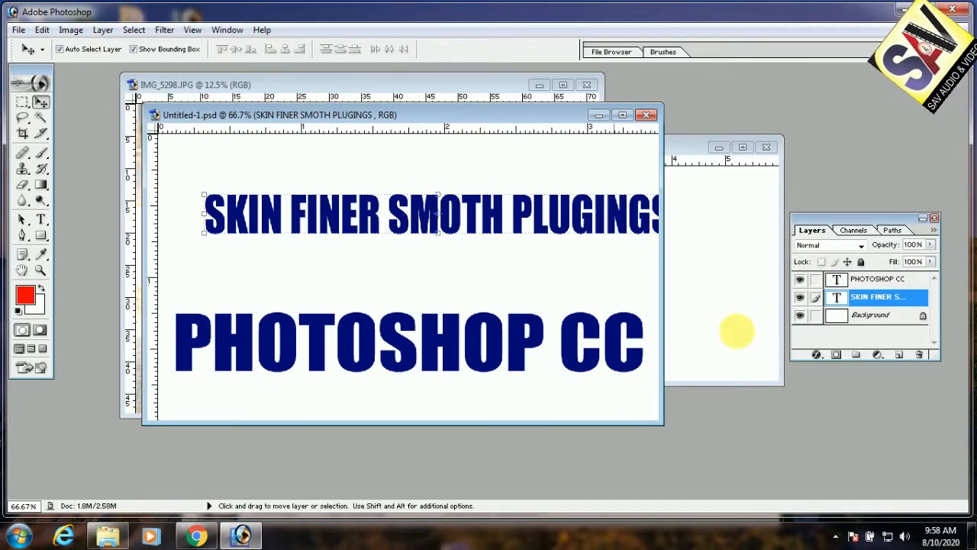
{"action": "left_click", "coordinate": [621, 332]}
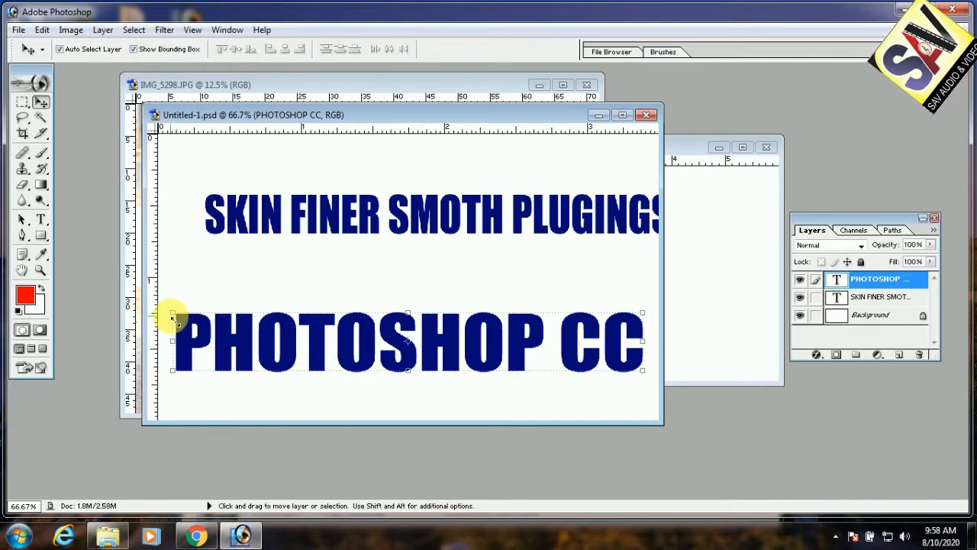
Scale the PHOTOSHOP CC text to about 95% width and 161% height using its bounding box, then nudge it slightly.
{"action": "left_click_drag", "start_coordinate": [173, 313], "coordinate": [194, 279]}
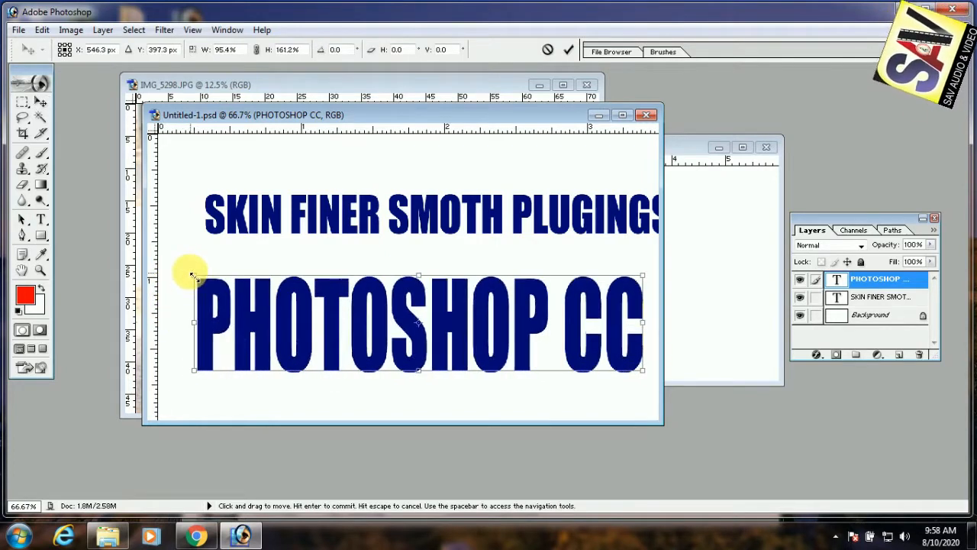
{"action": "key", "text": "Return"}
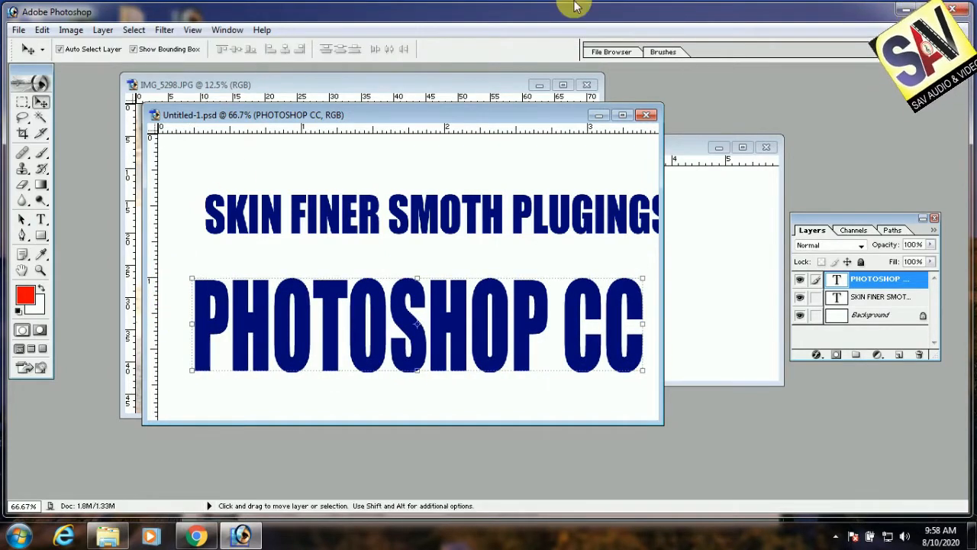
{"action": "left_click", "coordinate": [133, 49]}
{"action": "mouse_move", "coordinate": [218, 308]}
{"action": "left_mouse_down"}
{"action": "mouse_move", "coordinate": [218, 247]}
{"action": "mouse_move", "coordinate": [220, 310]}
{"action": "left_mouse_up"}
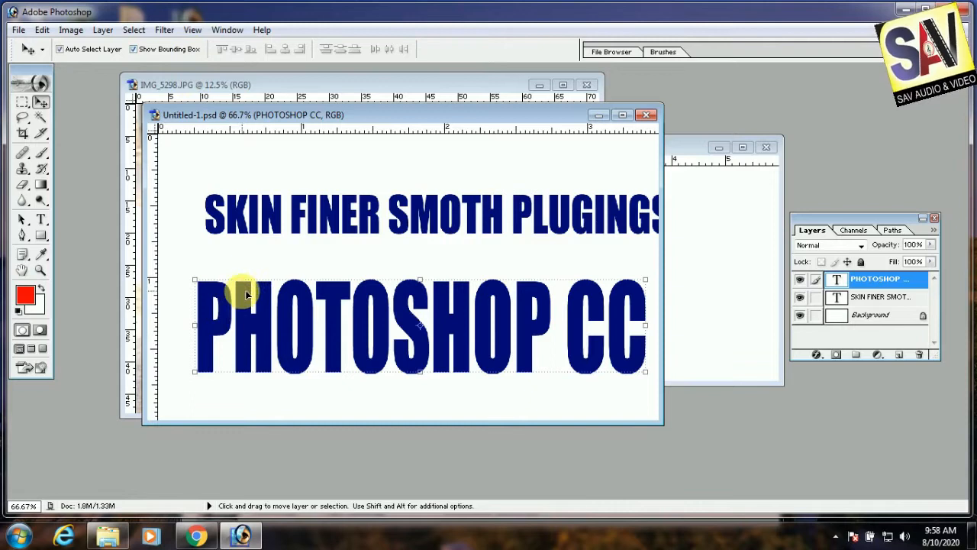
Shift the PHOTOSHOP CC text slightly up and left, then scale it to 100.6% width and 66.8% height.
{"action": "left_click_drag", "start_coordinate": [251, 316], "coordinate": [243, 305]}
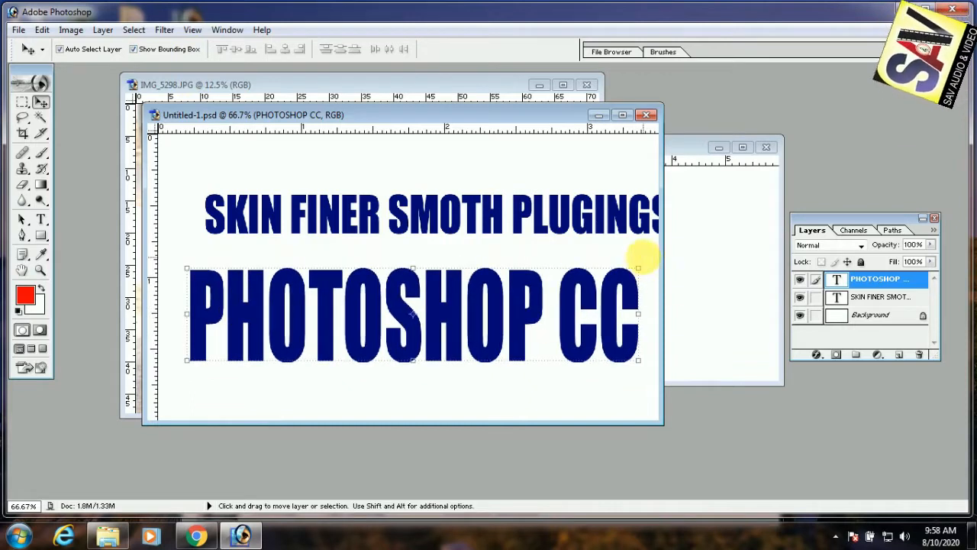
{"action": "left_click_drag", "start_coordinate": [644, 268], "coordinate": [648, 298]}
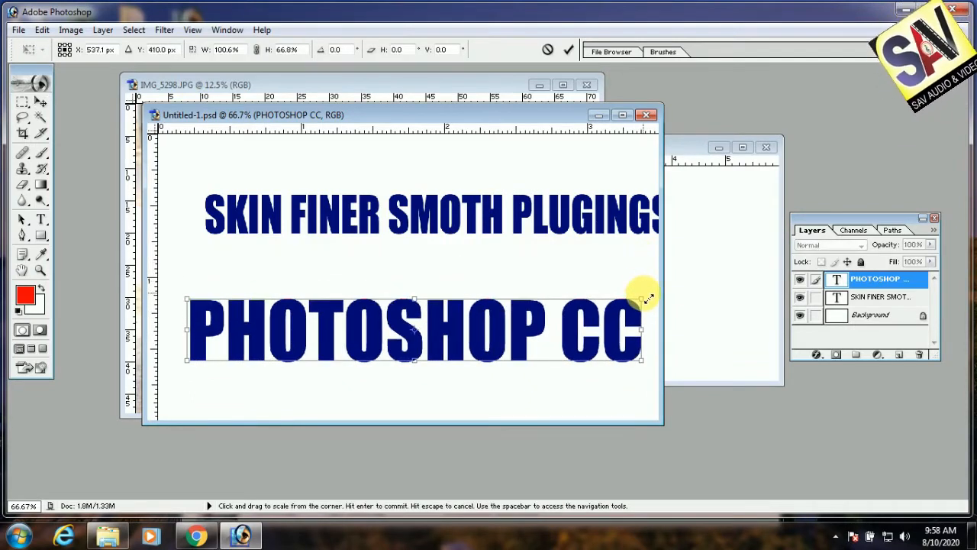
{"action": "key", "text": "Return"}
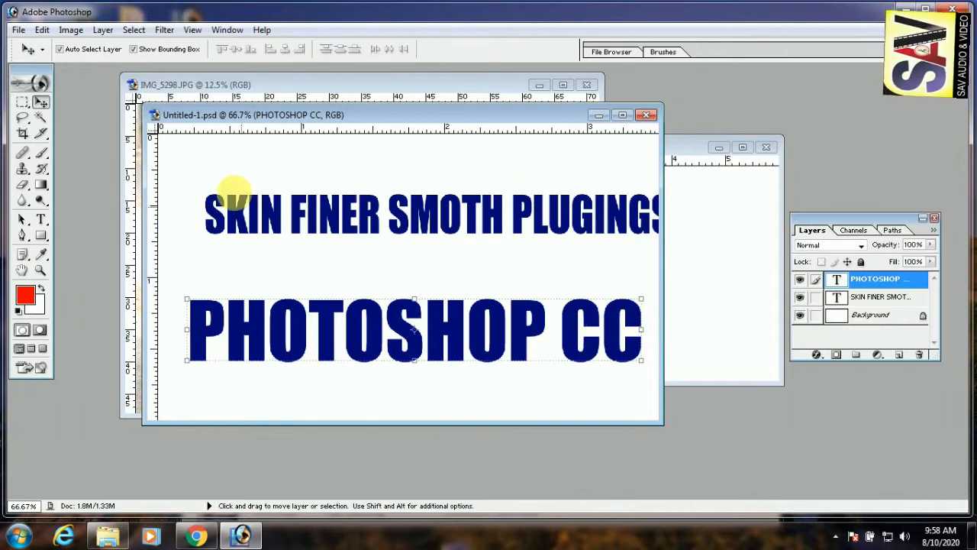
Open the recent file E:\YOTUBE POSTER\CUBASE STYLUS\Untitled-1.psd and move its window clear of the PHOTOSHOP CC document.
{"action": "left_click", "coordinate": [18, 30]}
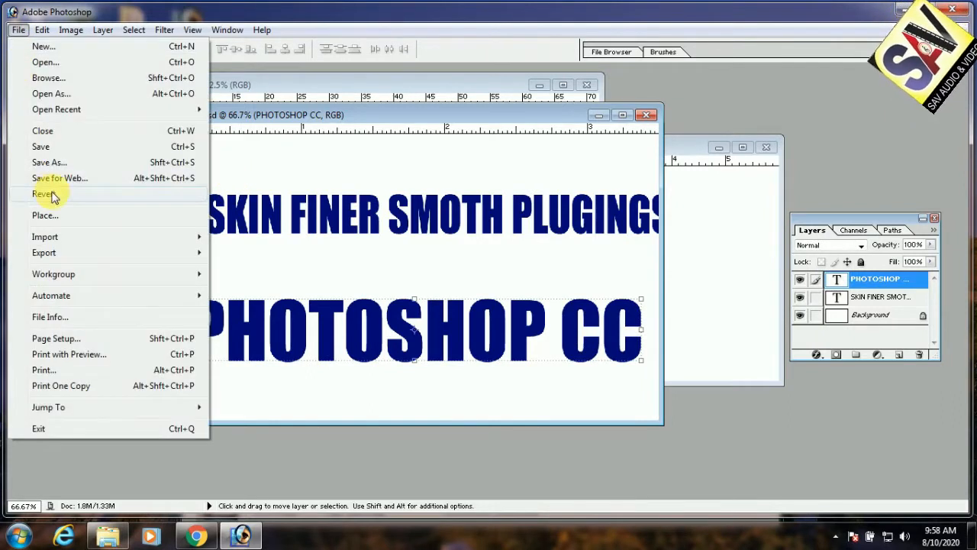
{"action": "mouse_move", "coordinate": [71, 116]}
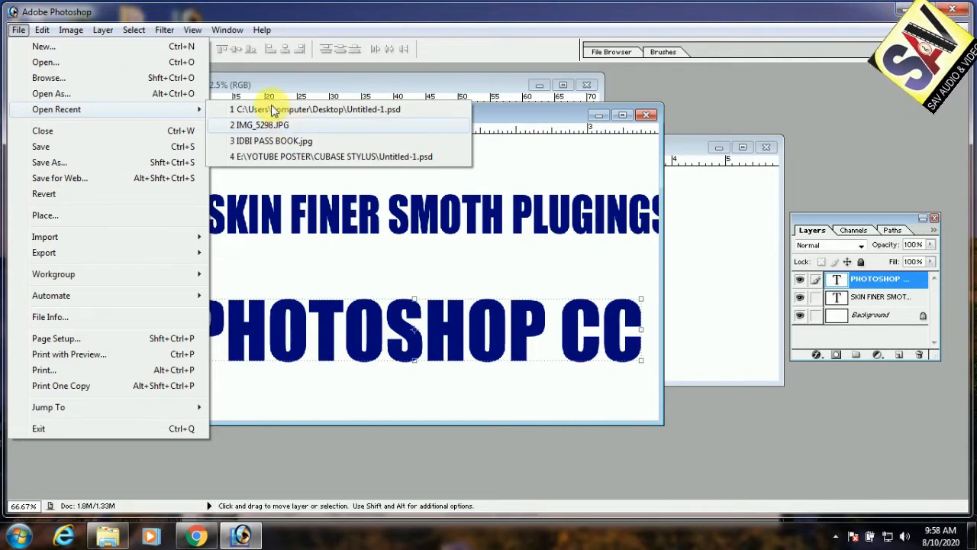
{"action": "left_click", "coordinate": [293, 157]}
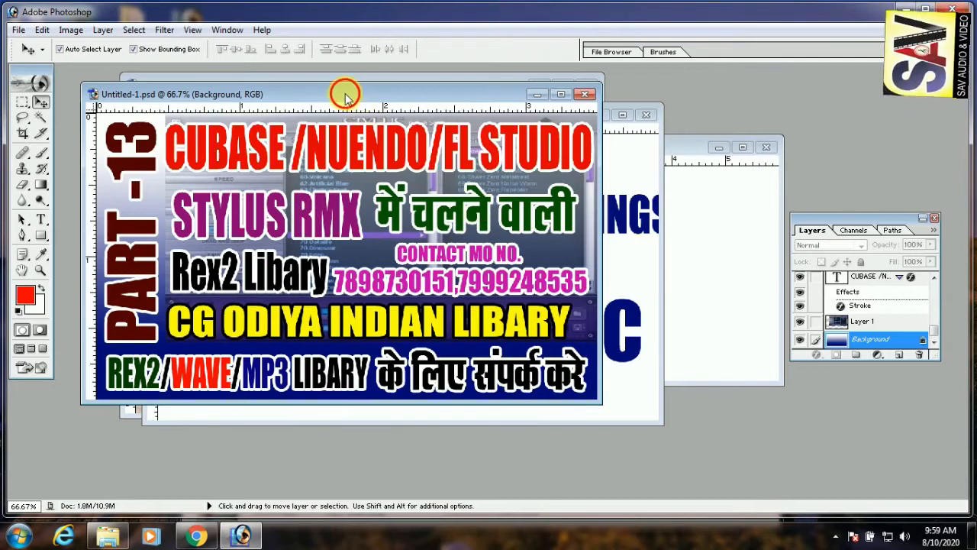
{"action": "left_click_drag", "start_coordinate": [344, 92], "coordinate": [489, 147]}
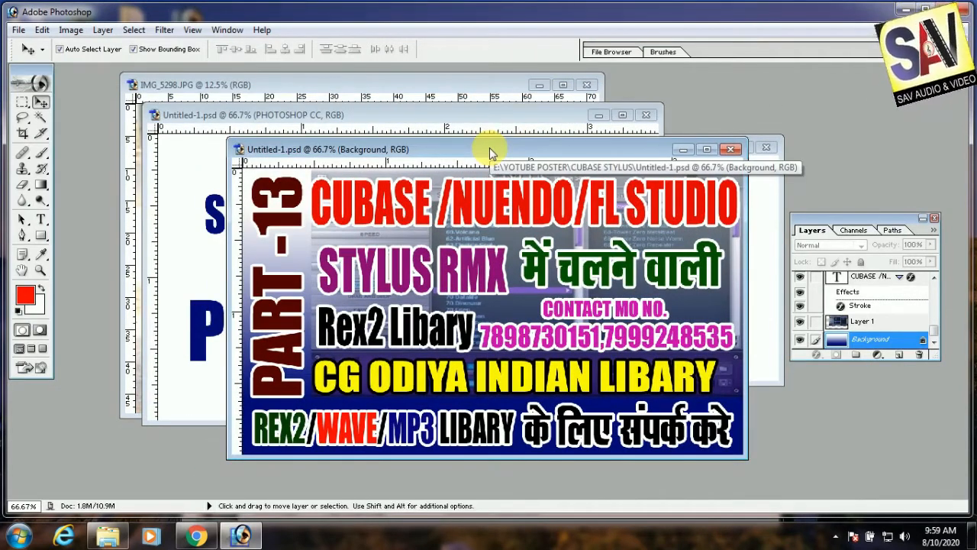
{"action": "left_click", "coordinate": [18, 30]}
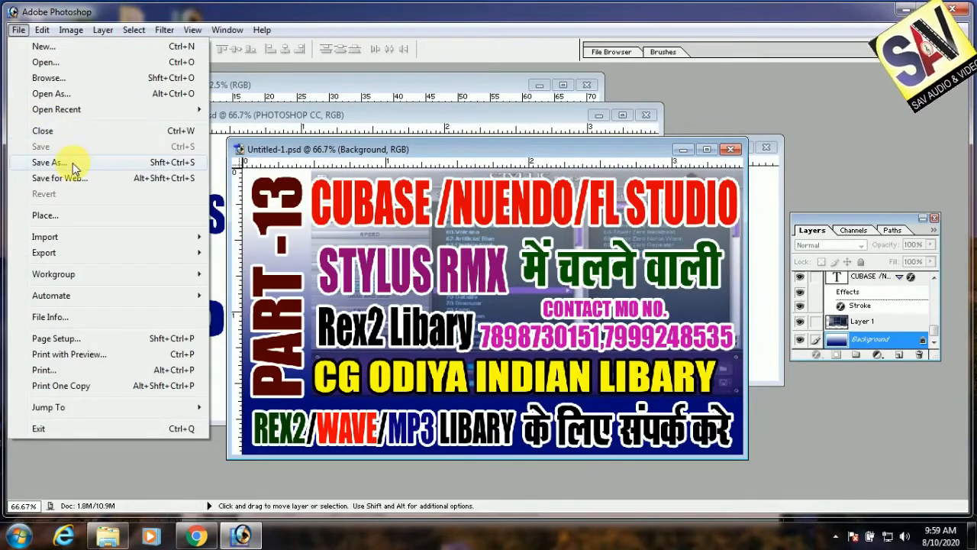
{"action": "left_click_drag", "start_coordinate": [350, 149], "coordinate": [437, 157]}
Activate the PHOTOSHOP CC document and close it without saving its changes.
{"action": "left_click", "coordinate": [264, 116]}
{"action": "left_click", "coordinate": [18, 30]}
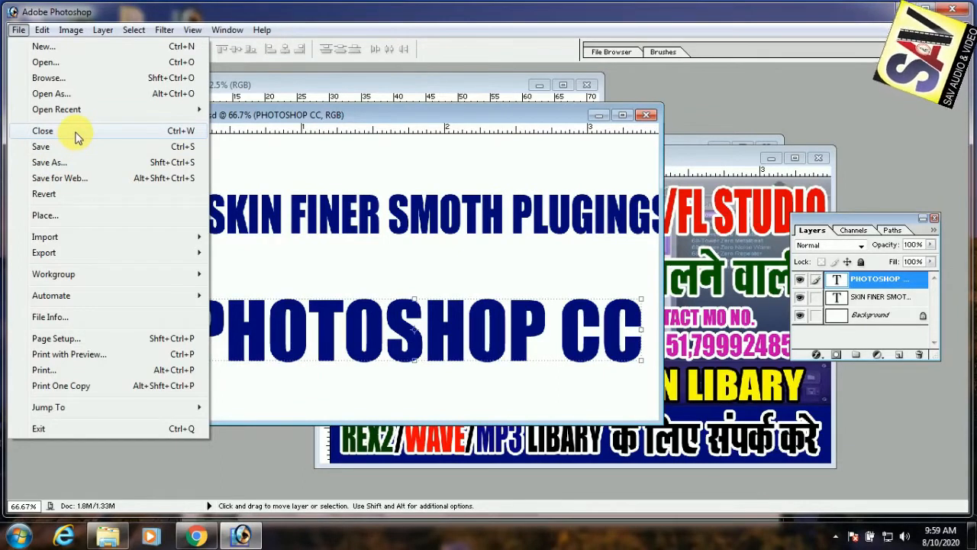
{"action": "left_click", "coordinate": [468, 120]}
{"action": "left_click_drag", "start_coordinate": [469, 119], "coordinate": [494, 127]}
{"action": "left_click", "coordinate": [633, 122]}
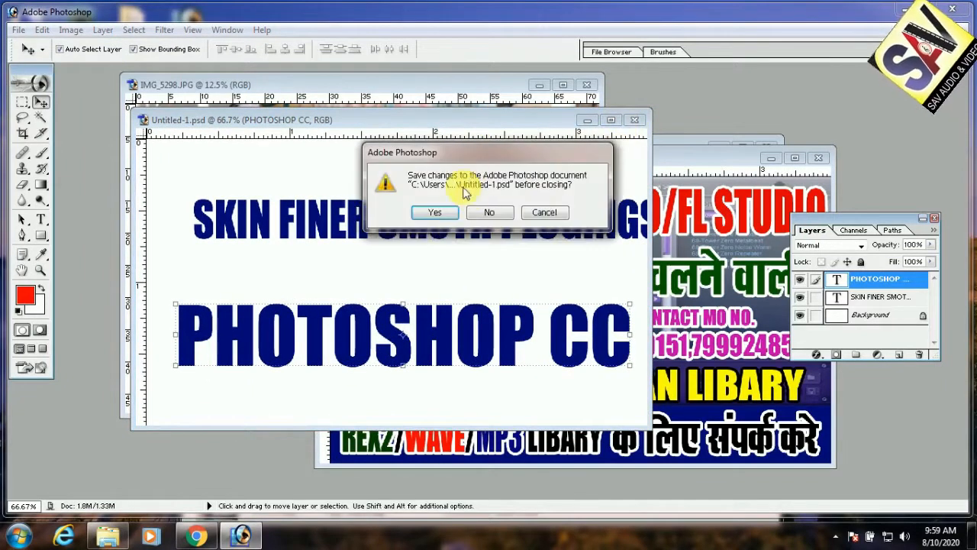
{"action": "left_click", "coordinate": [548, 212]}
{"action": "left_click", "coordinate": [19, 31]}
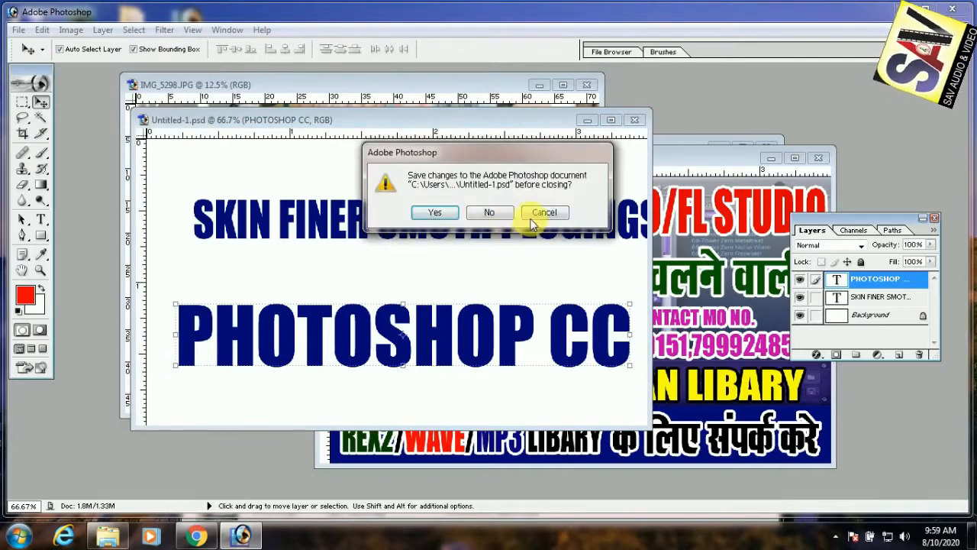
{"action": "left_click", "coordinate": [490, 213]}
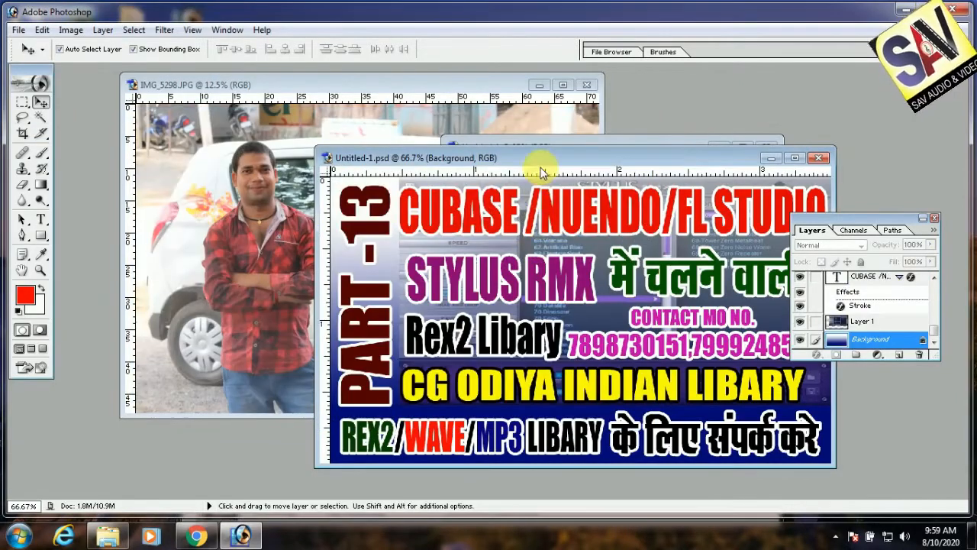
Shift the CUBASE poster window slightly, view the poster in Save For Web, and cancel without saving.
{"action": "left_click_drag", "start_coordinate": [543, 157], "coordinate": [496, 156]}
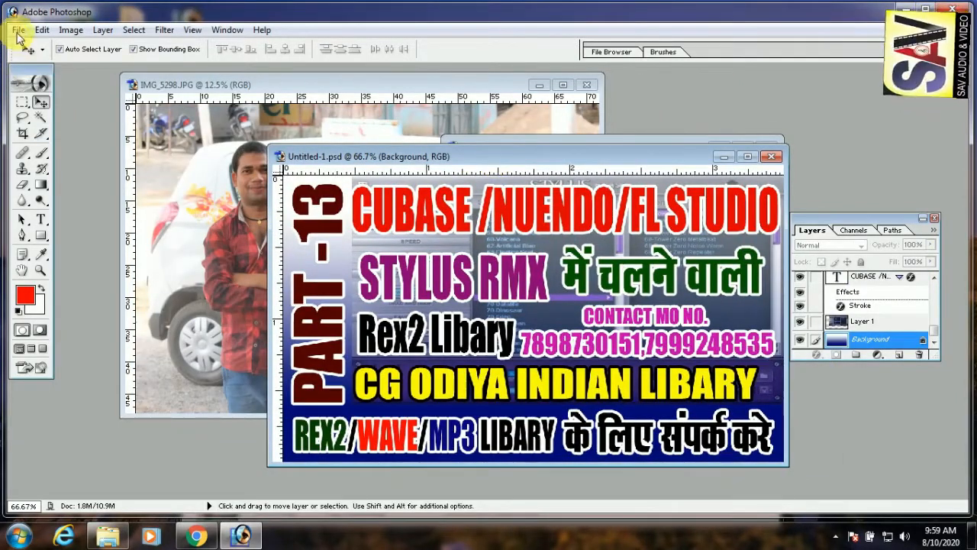
{"action": "left_click", "coordinate": [17, 29]}
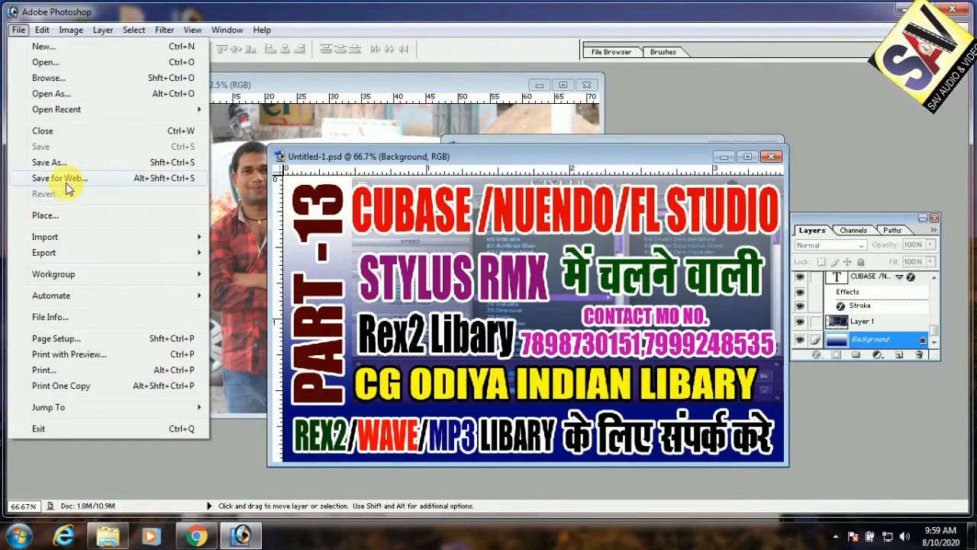
{"action": "left_click", "coordinate": [109, 181]}
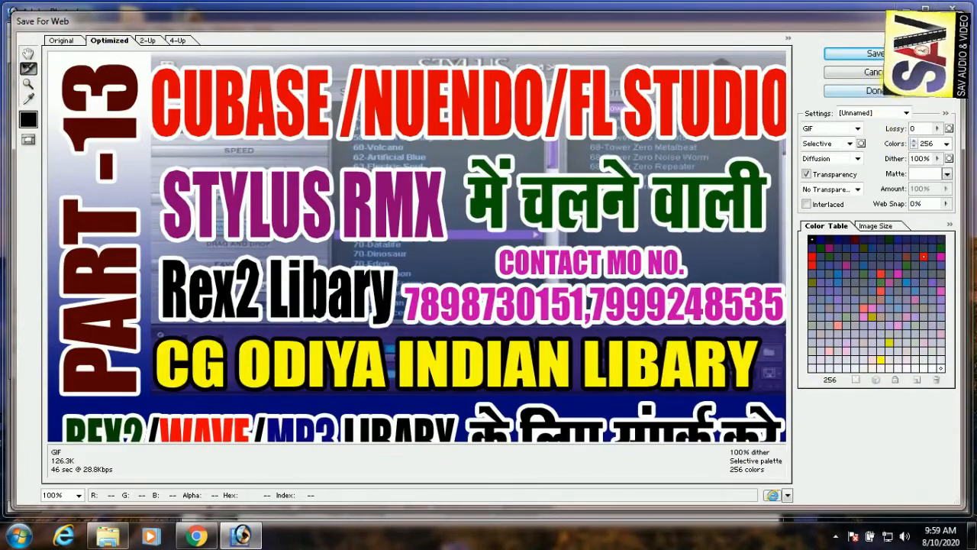
{"action": "left_click", "coordinate": [899, 73]}
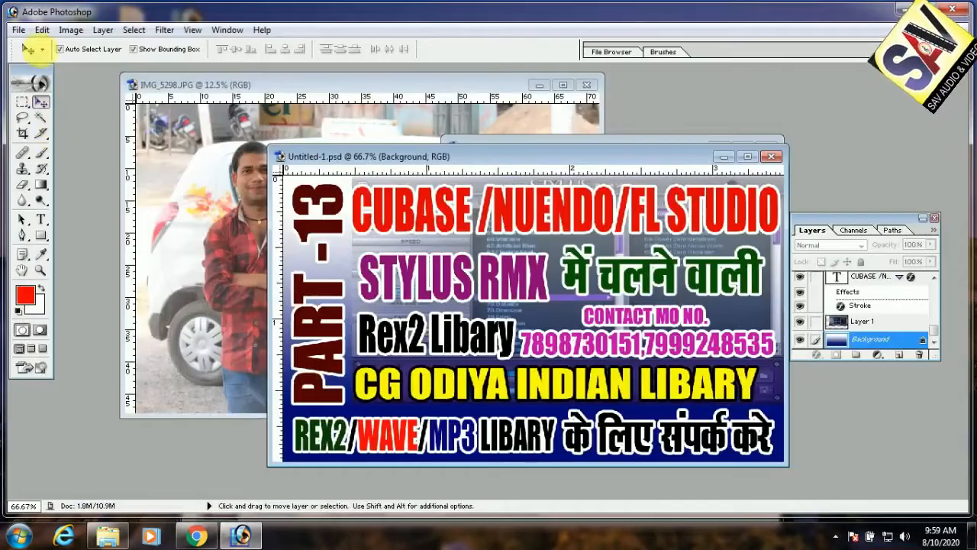
Set the paper size to A4 for the CUBASE poster in Page Setup.
{"action": "left_click", "coordinate": [17, 31]}
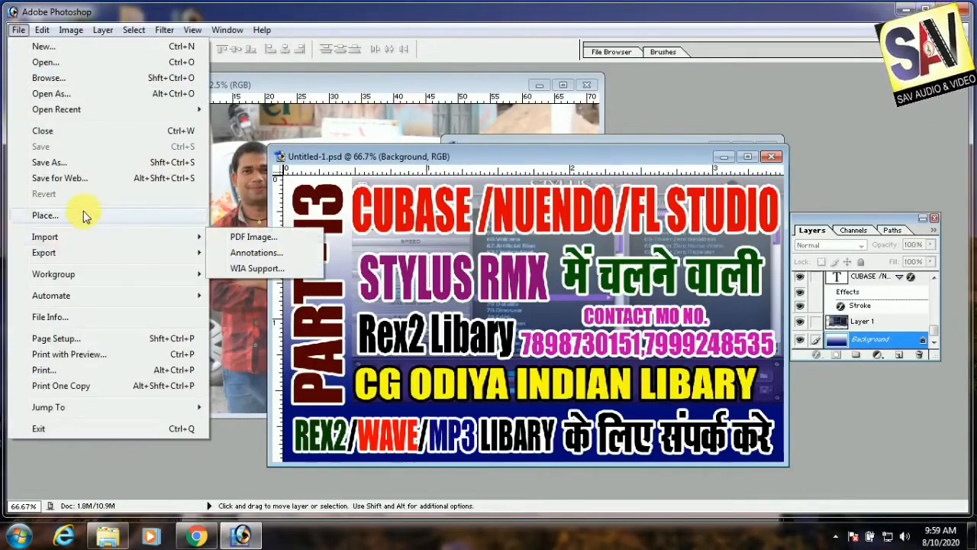
{"action": "mouse_move", "coordinate": [73, 247]}
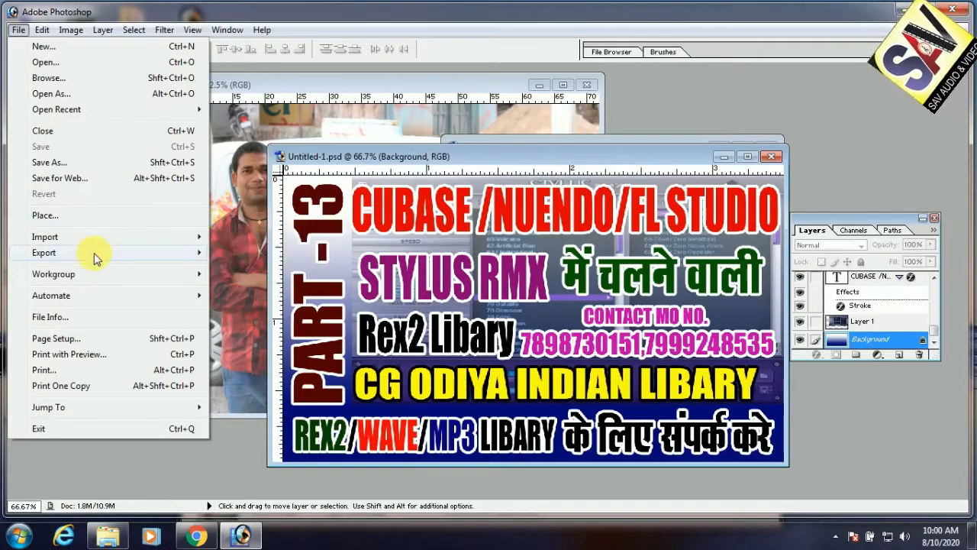
{"action": "mouse_move", "coordinate": [164, 252]}
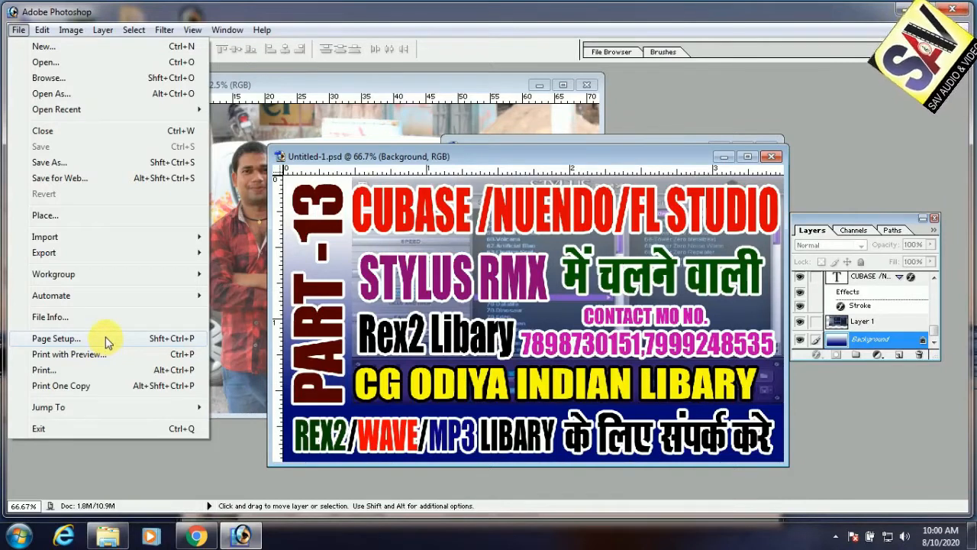
{"action": "left_click", "coordinate": [106, 340]}
{"action": "left_click", "coordinate": [474, 279]}
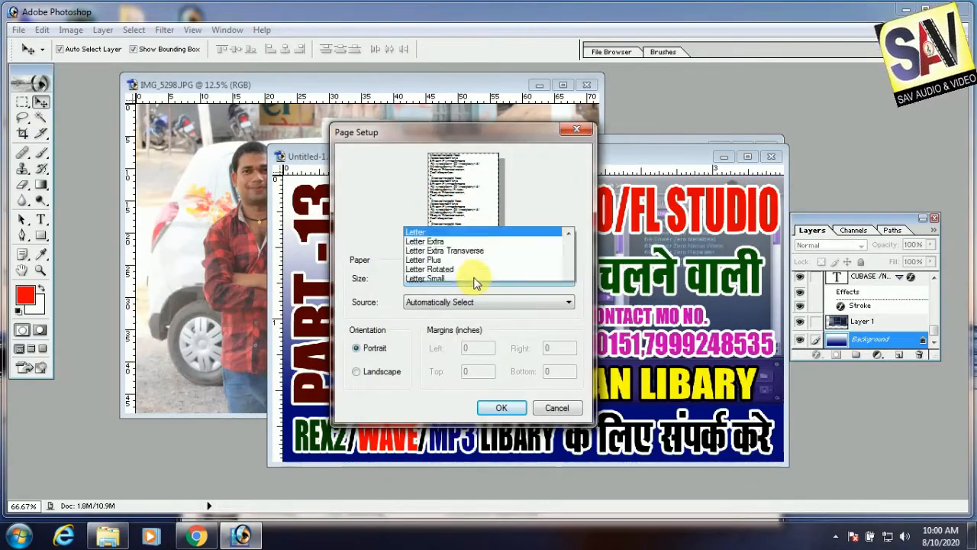
{"action": "scroll", "coordinate": [469, 189], "scroll_direction": "up", "scroll_amount": 18}
{"action": "scroll", "coordinate": [460, 61], "scroll_direction": "up", "scroll_amount": 4}
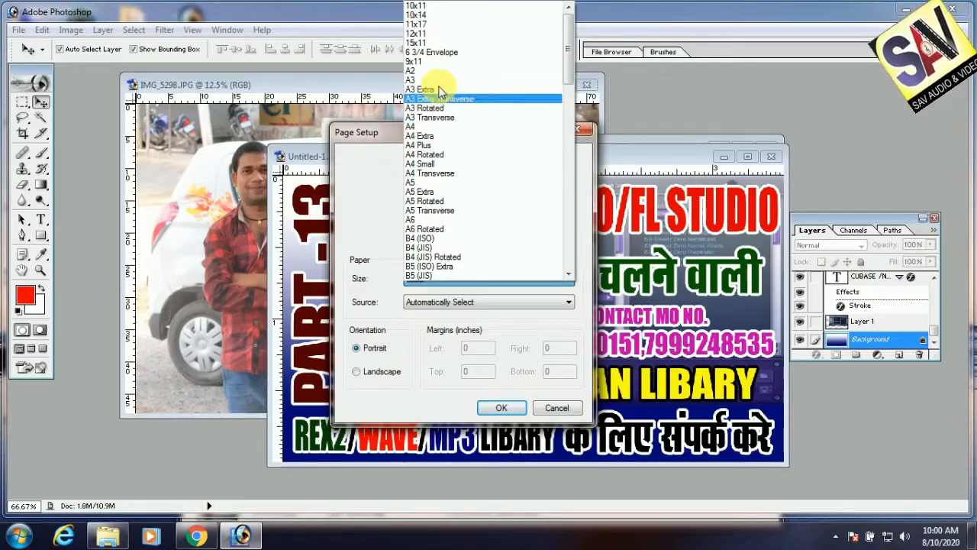
{"action": "left_click", "coordinate": [429, 126]}
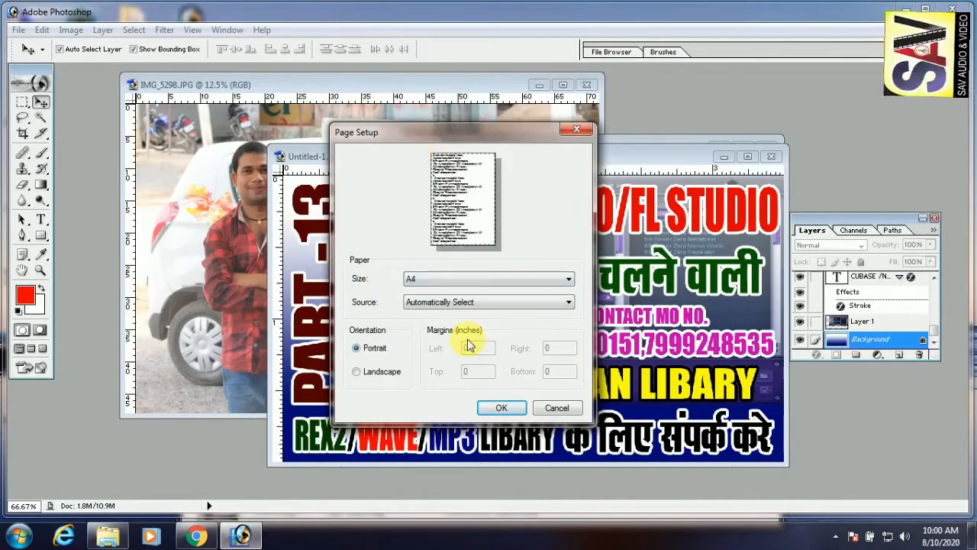
{"action": "left_click", "coordinate": [504, 406]}
Start exiting the program, discard the CUBASE poster's changes, cancel at the save prompt for blank Untitled-1, and activate IMG_5298.JPG.
{"action": "left_click_drag", "start_coordinate": [532, 163], "coordinate": [434, 161]}
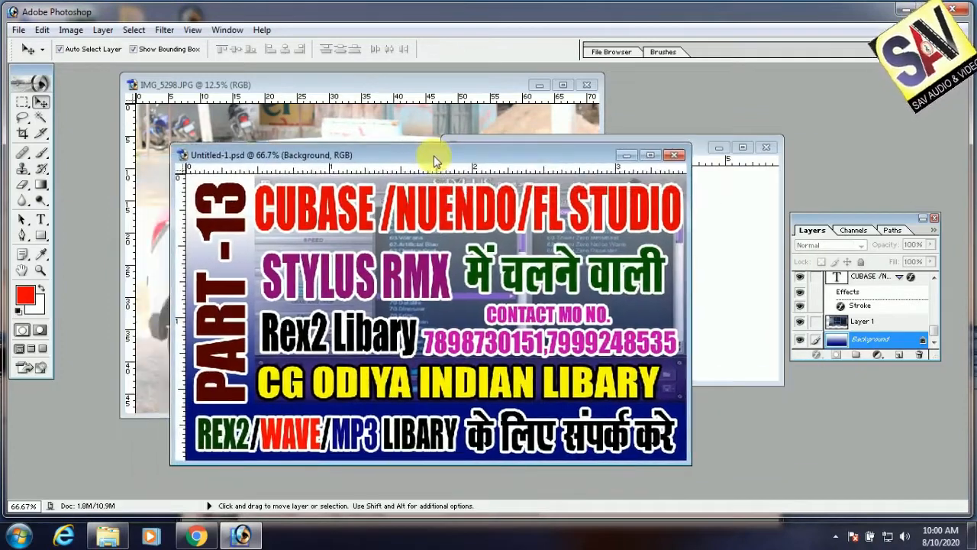
{"action": "left_click", "coordinate": [17, 30]}
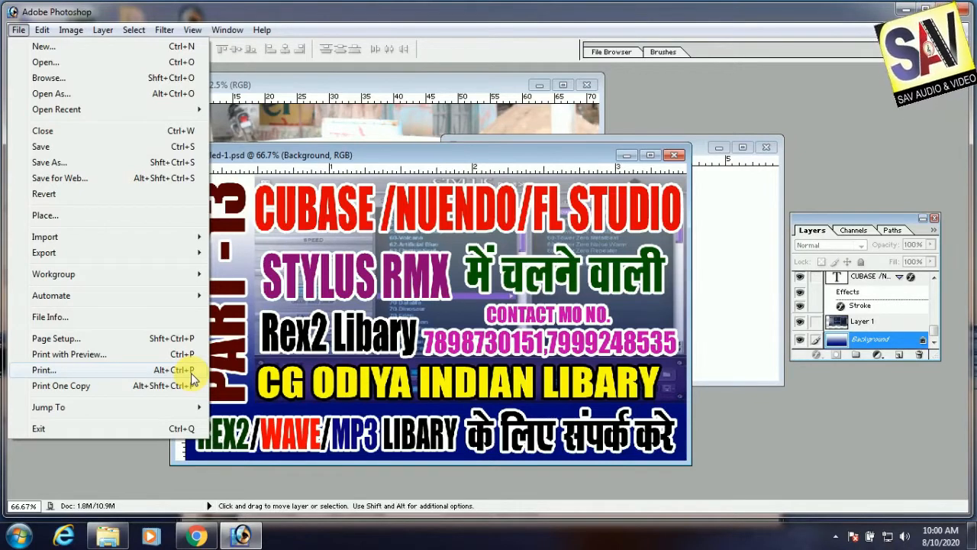
{"action": "left_click", "coordinate": [158, 427]}
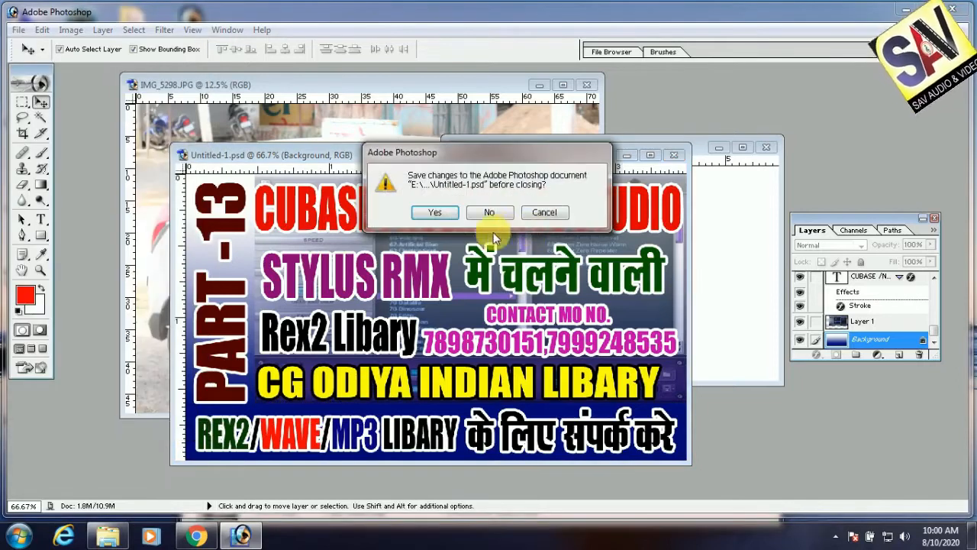
{"action": "left_click", "coordinate": [489, 212]}
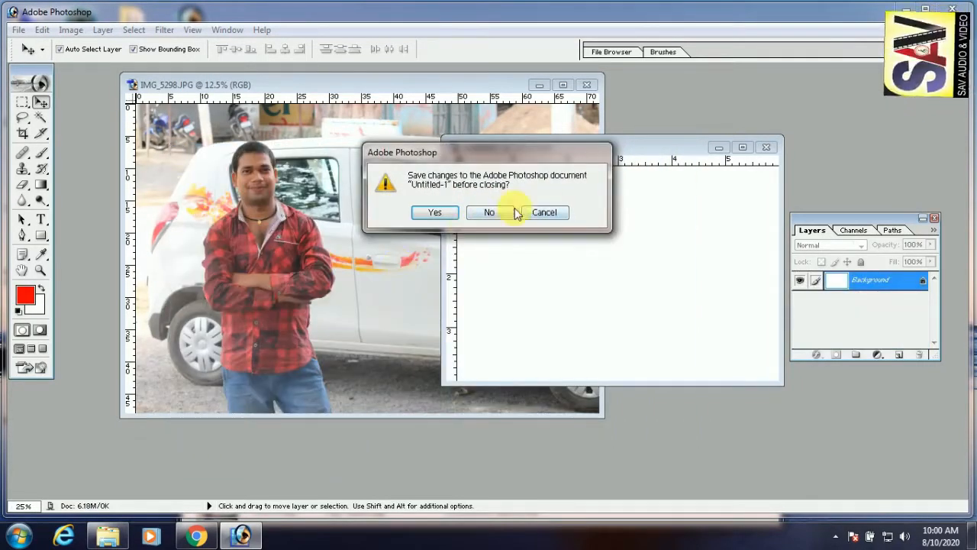
{"action": "left_click", "coordinate": [545, 212]}
{"action": "left_click", "coordinate": [371, 247]}
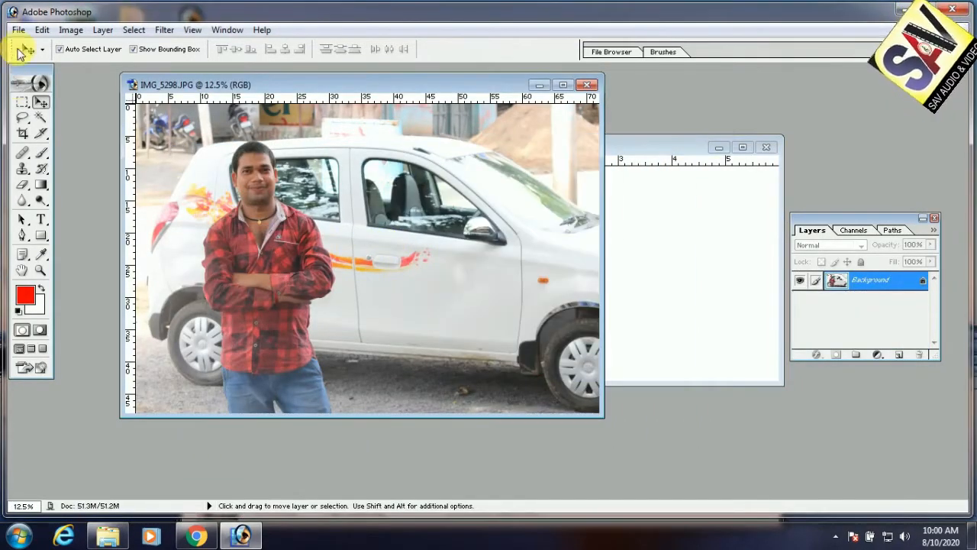
{"action": "left_click", "coordinate": [42, 33]}
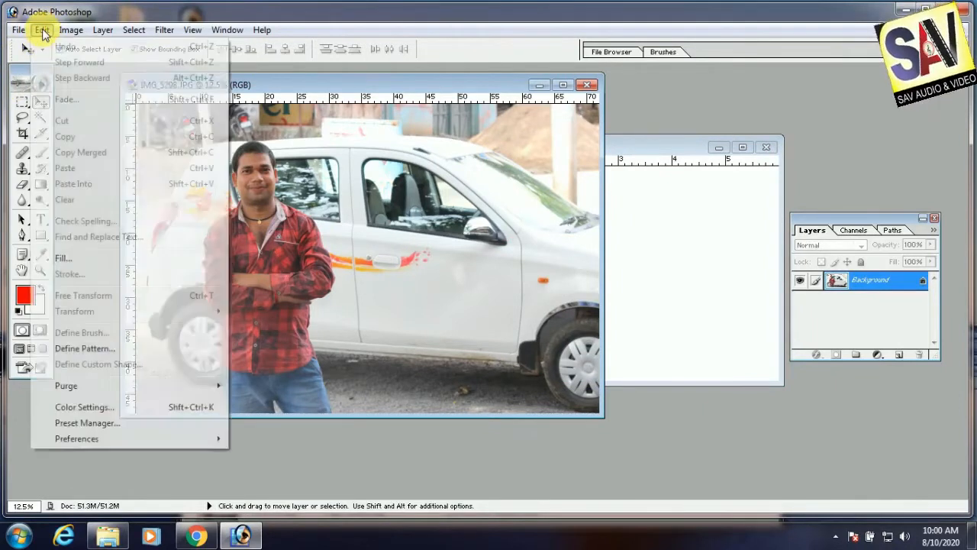
{"action": "left_click", "coordinate": [364, 197]}
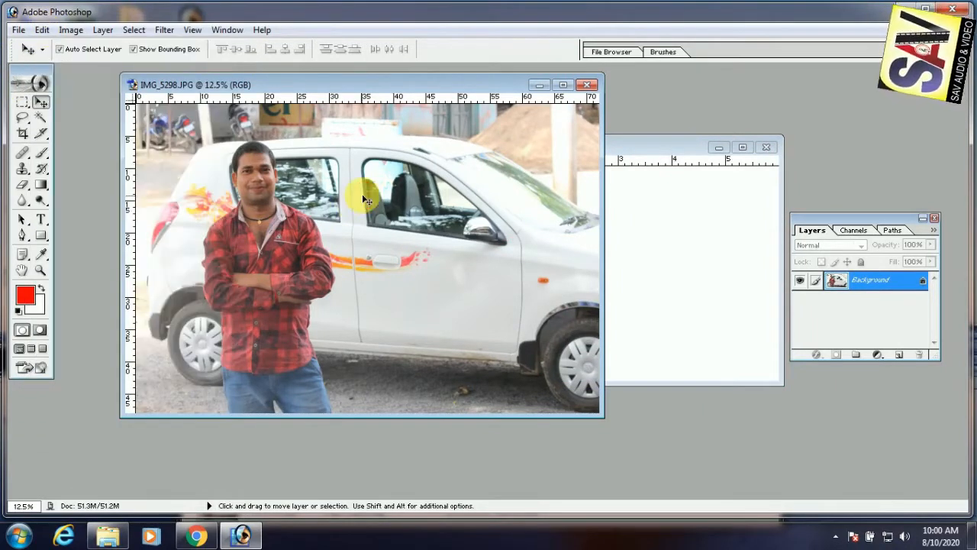
{"action": "left_click", "coordinate": [42, 30]}
{"action": "left_click", "coordinate": [118, 135]}
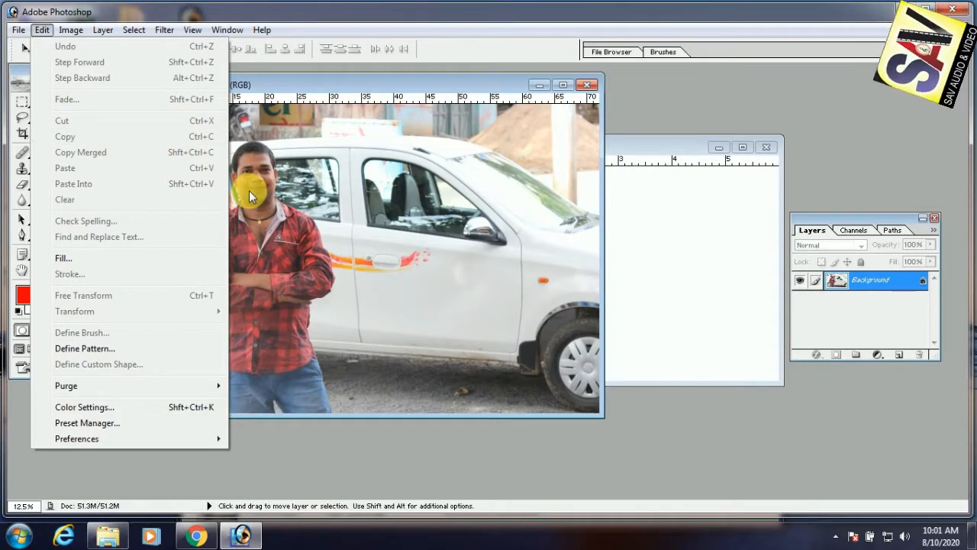
{"action": "left_click", "coordinate": [298, 200]}
Cut the entire photo from IMG_5298.JPG and paste it into the blank Untitled-1 document.
{"action": "left_click_drag", "start_coordinate": [460, 84], "coordinate": [436, 92]}
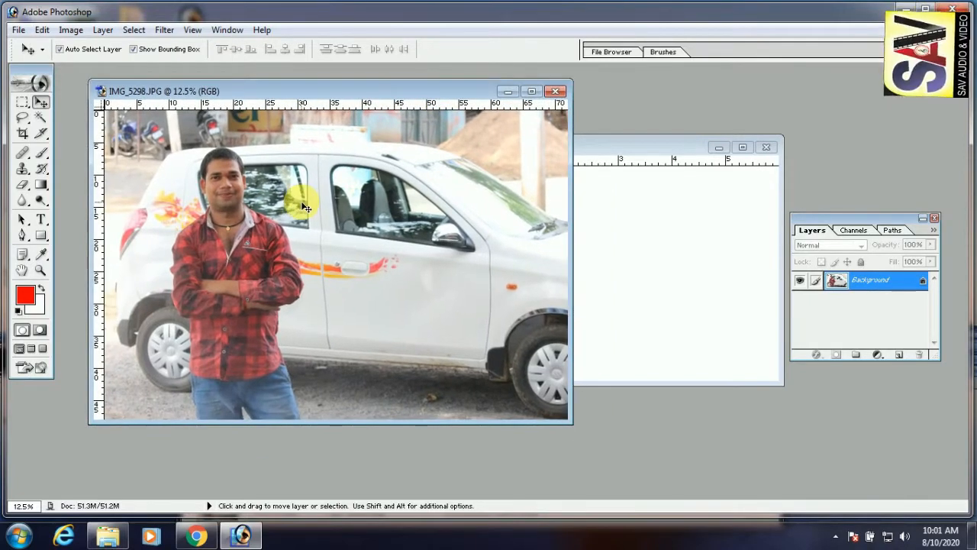
{"action": "key", "text": "ctrl+a"}
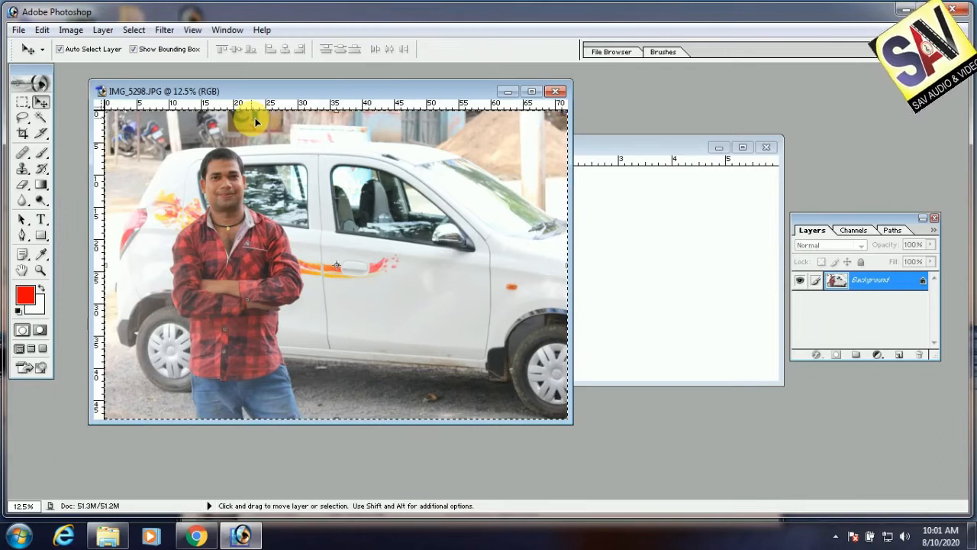
{"action": "key", "text": "ctrl+x"}
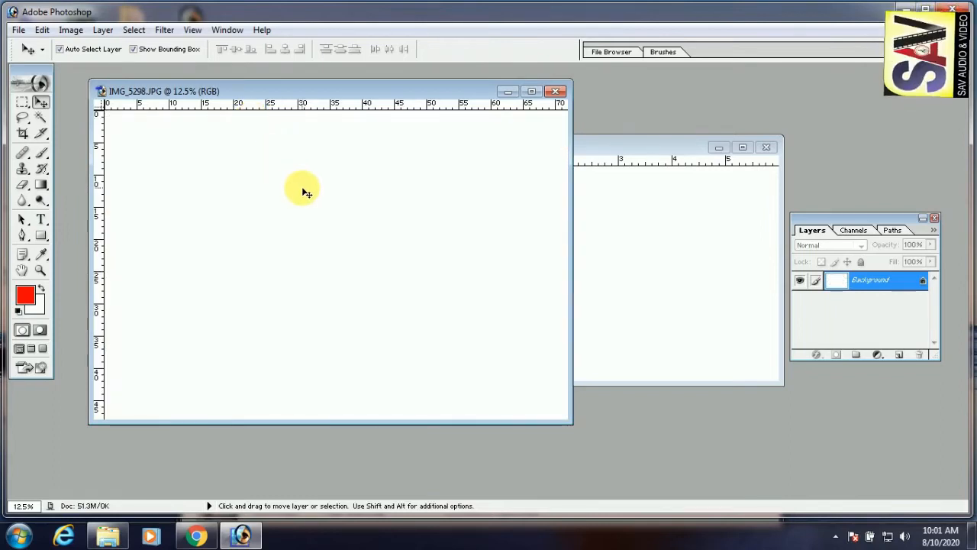
{"action": "left_click", "coordinate": [699, 284]}
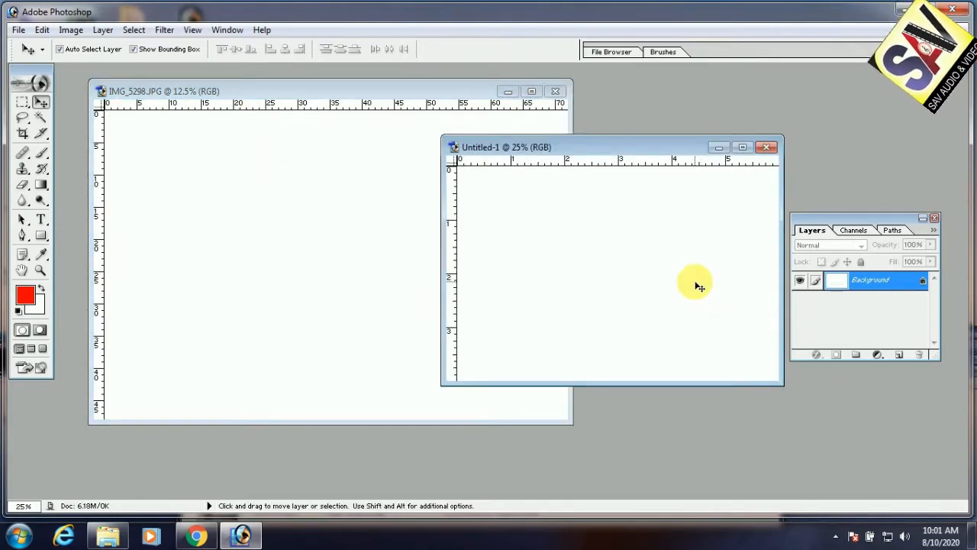
{"action": "key", "text": "ctrl+v"}
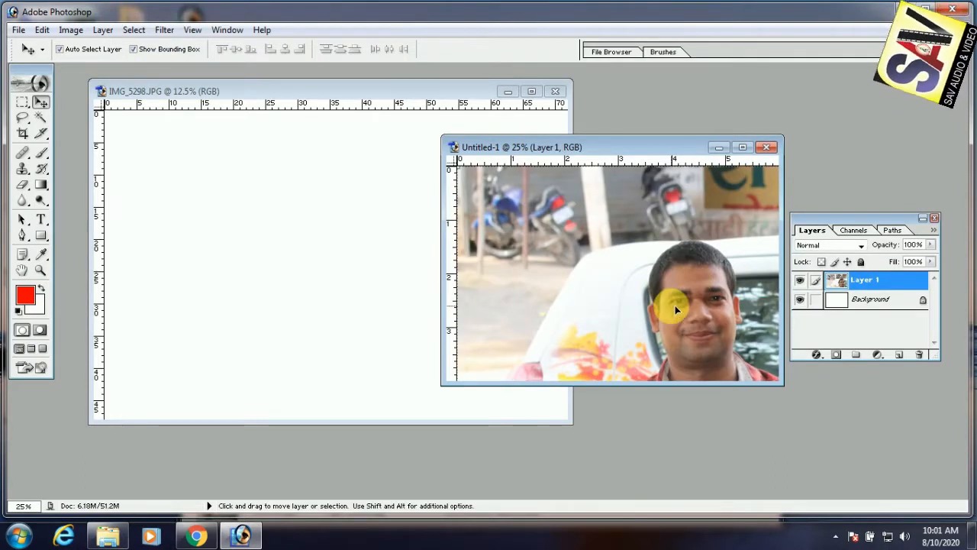
Undo the paste in Untitled-1, step it back to its portrait canvas, and undo the cut in IMG_5298.JPG.
{"action": "key", "text": "ctrl+z"}
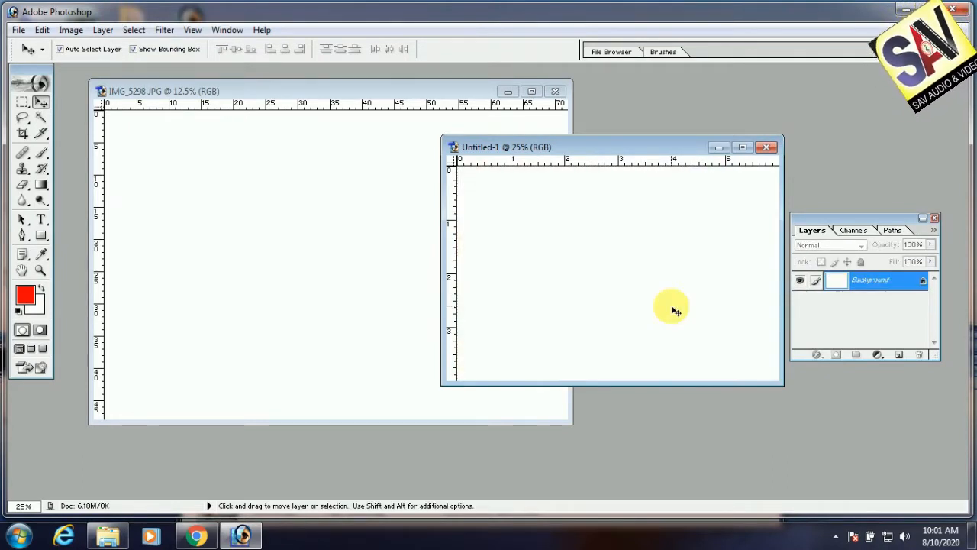
{"action": "key", "text": "ctrl+alt+z"}
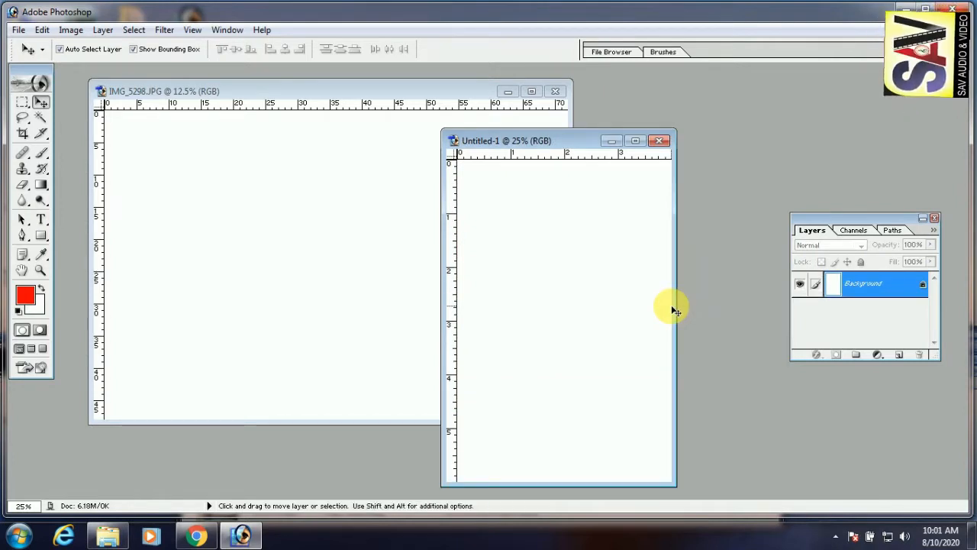
{"action": "left_click", "coordinate": [318, 195]}
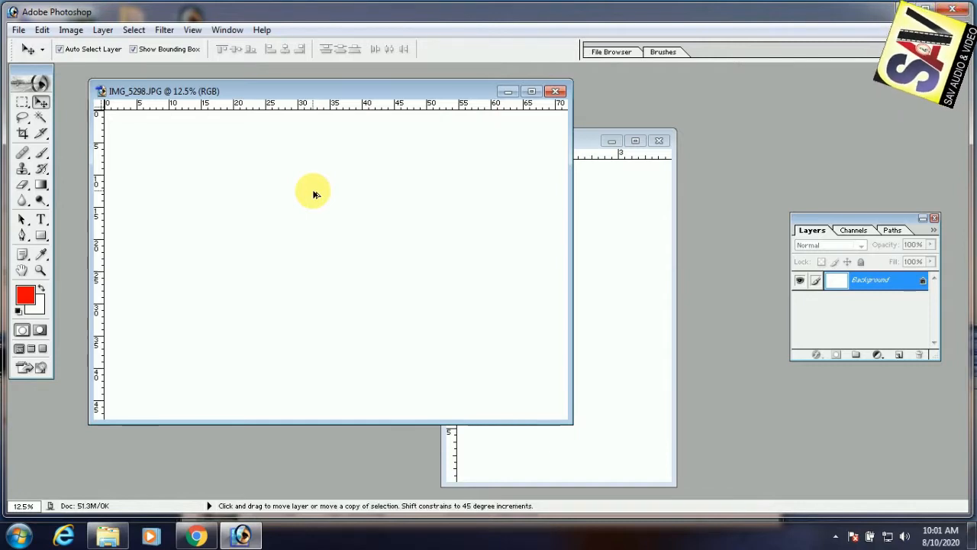
{"action": "key", "text": "ctrl+alt+z"}
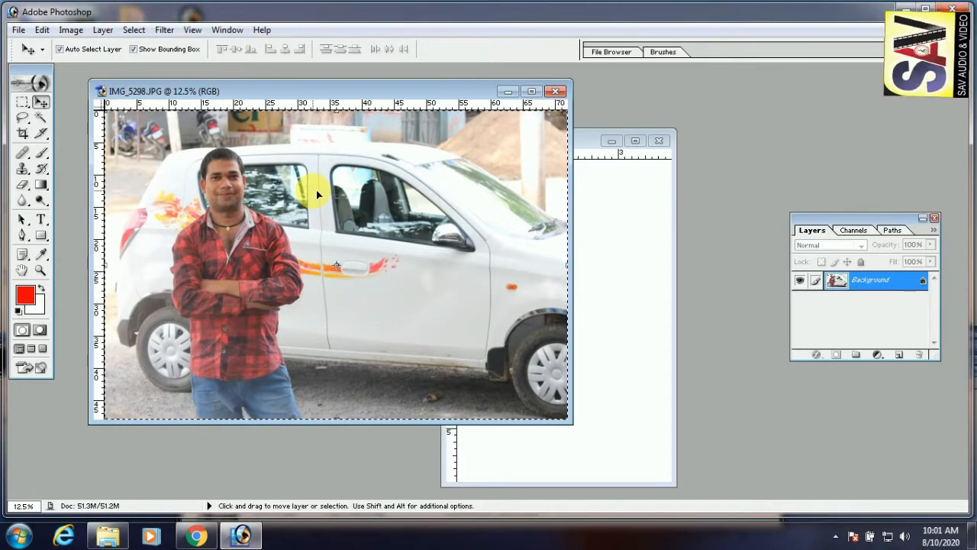
Arrange the IMG_5298.JPG and Untitled-1 windows side by side.
{"action": "left_click", "coordinate": [42, 30]}
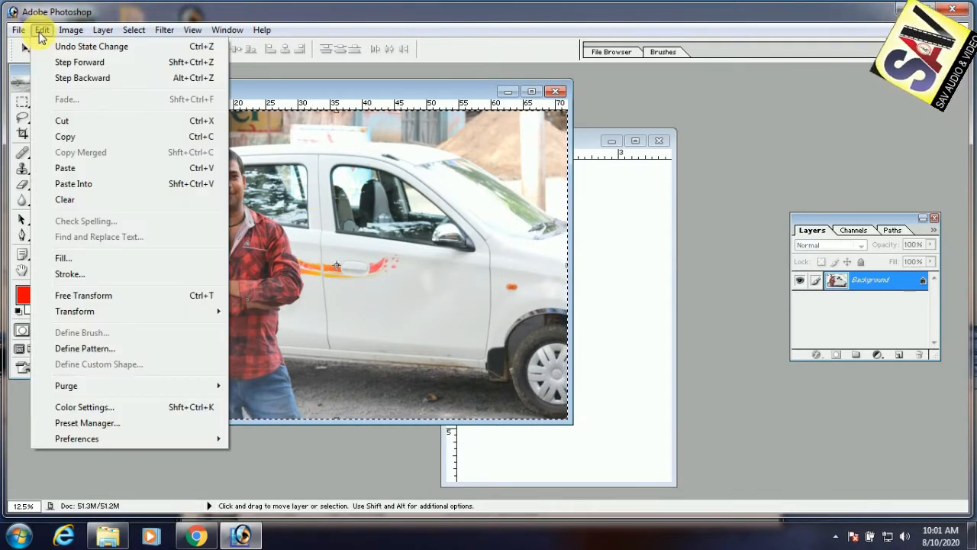
{"action": "left_click", "coordinate": [442, 232]}
{"action": "left_click_drag", "start_coordinate": [403, 91], "coordinate": [365, 94]}
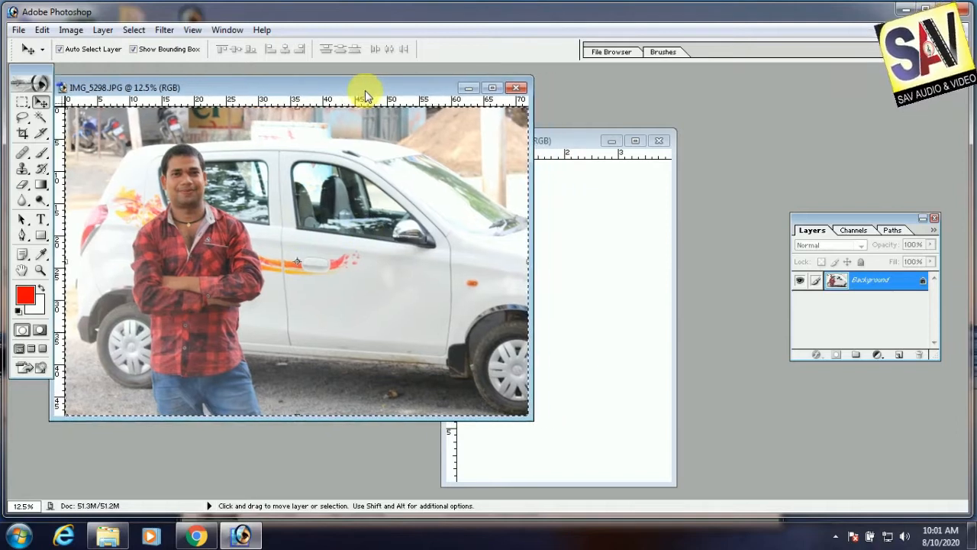
{"action": "left_click", "coordinate": [563, 141]}
{"action": "left_click_drag", "start_coordinate": [563, 141], "coordinate": [651, 125]}
Transfer a copy of the photo into Untitled-1 with the Move tool and undo it.
{"action": "left_click_drag", "start_coordinate": [381, 248], "coordinate": [626, 255]}
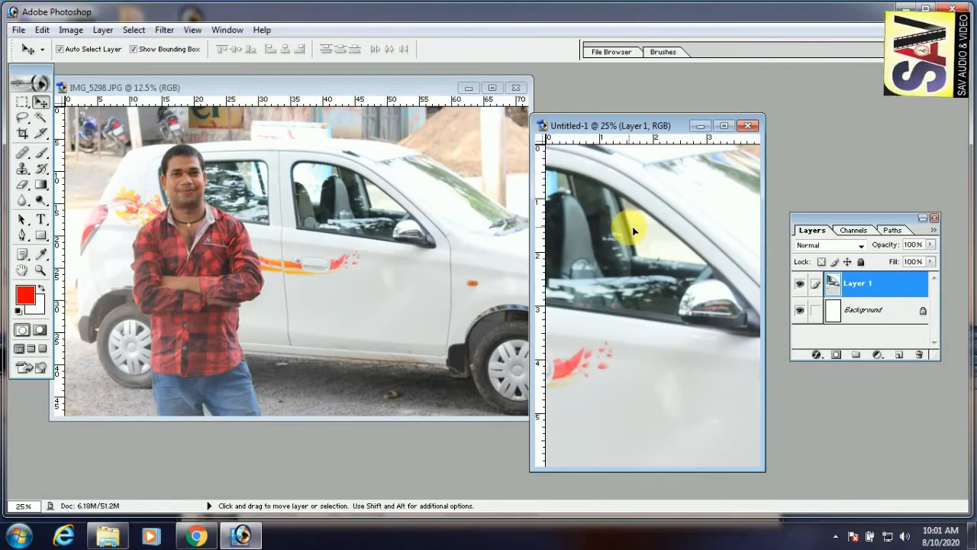
{"action": "key", "text": "ctrl+z"}
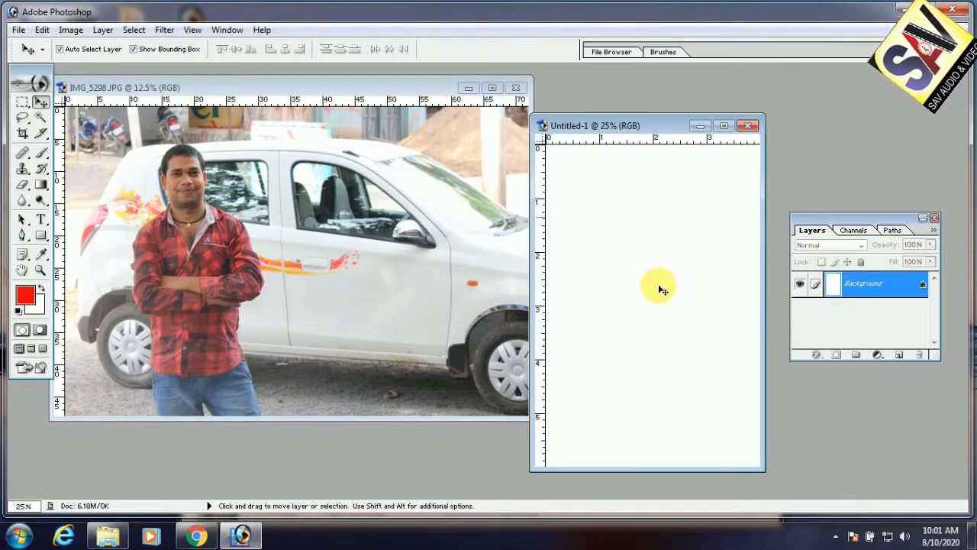
Copy the entire photo from IMG_5298.JPG, paste it into Untitled-1, and undo the paste.
{"action": "left_click", "coordinate": [344, 264]}
{"action": "key", "text": "ctrl+a"}
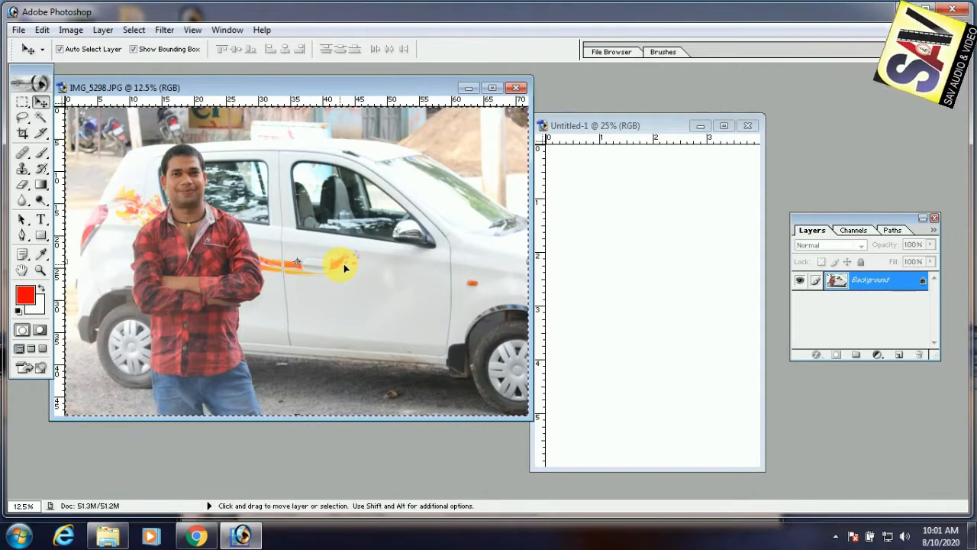
{"action": "left_click", "coordinate": [703, 276]}
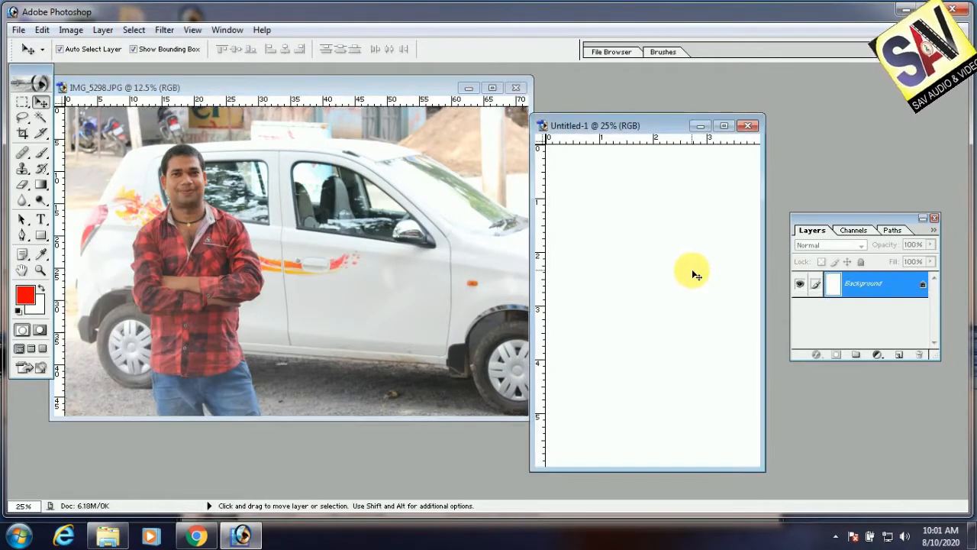
{"action": "key", "text": "ctrl+v"}
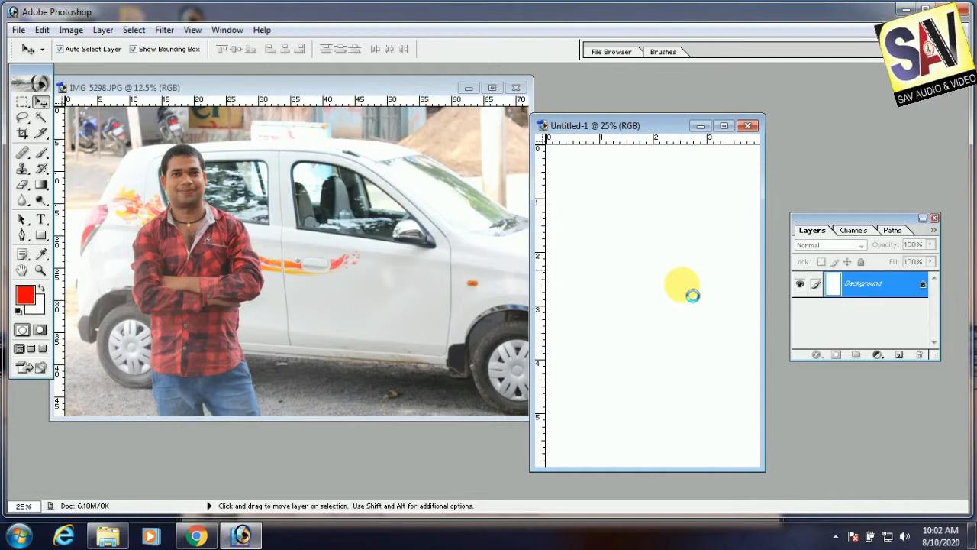
{"action": "left_click", "coordinate": [332, 216]}
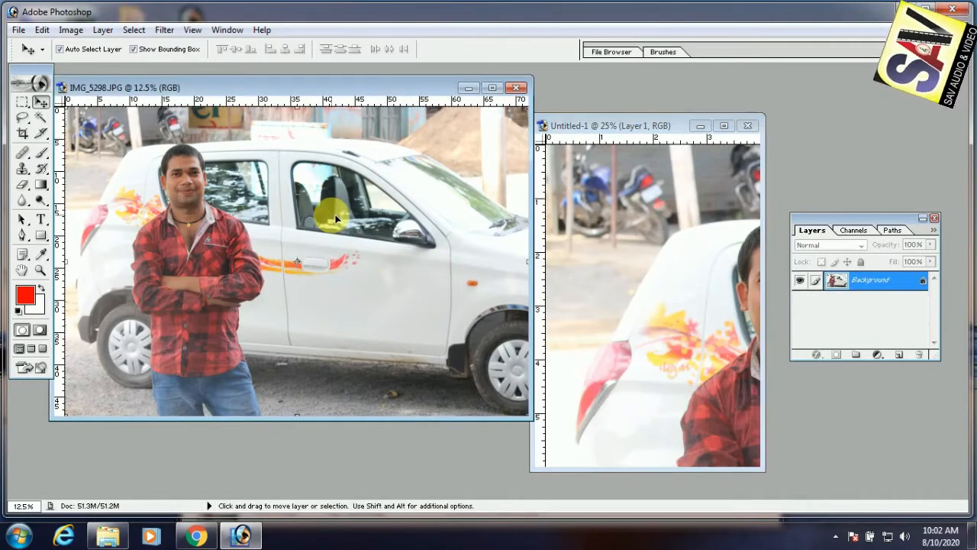
{"action": "left_click", "coordinate": [674, 288]}
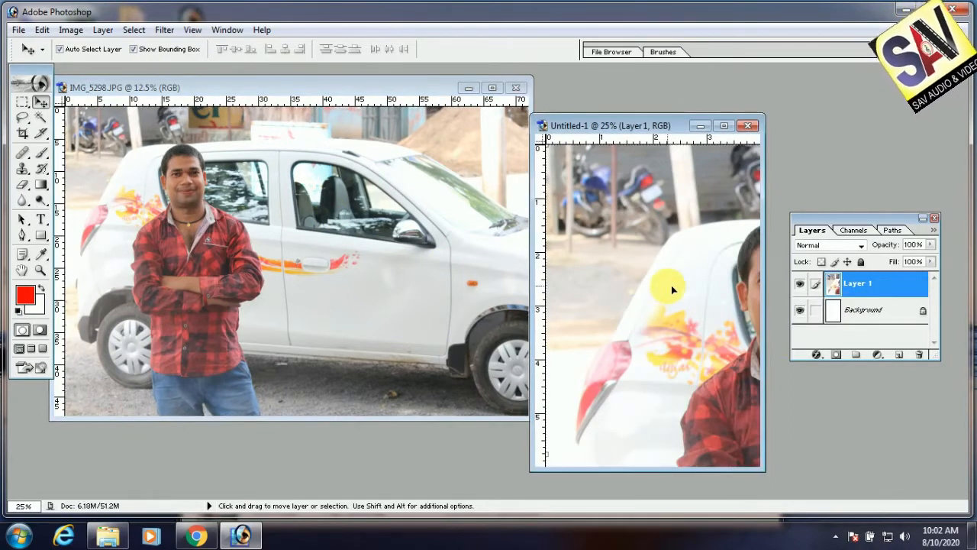
{"action": "key", "text": "ctrl+z"}
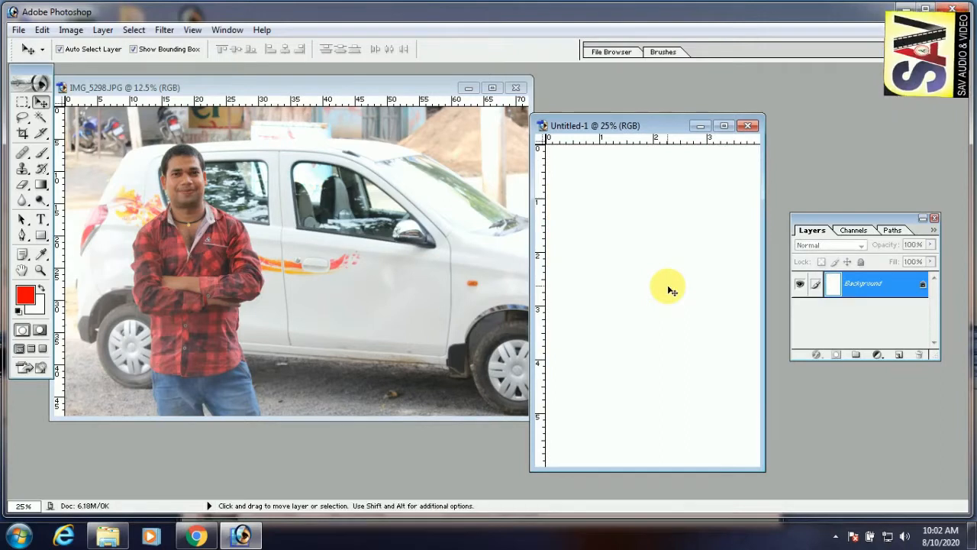
Apply a black 10 px Stroke, located at the center, to the whole-photo selection in IMG_5298.JPG.
{"action": "left_click", "coordinate": [44, 30]}
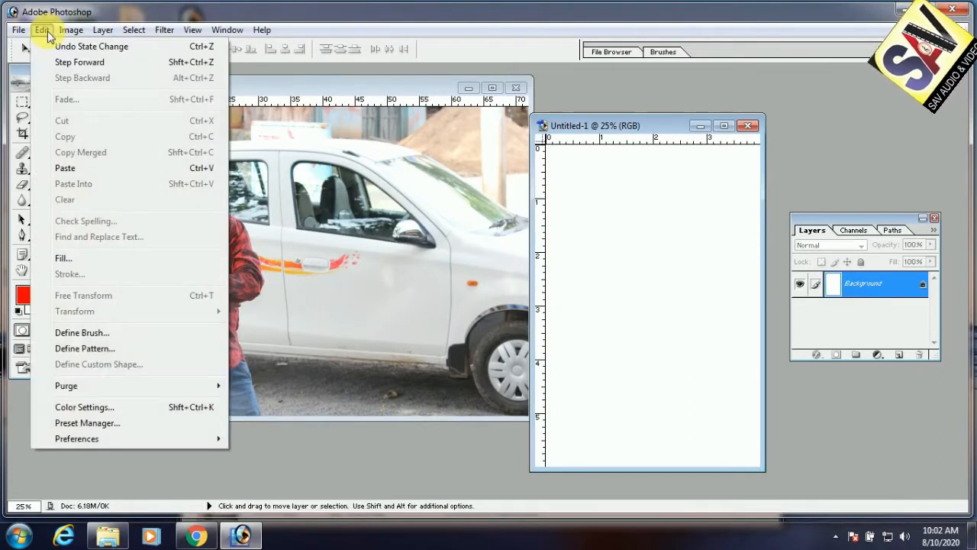
{"action": "left_click", "coordinate": [361, 217]}
{"action": "left_click_drag", "start_coordinate": [316, 88], "coordinate": [376, 113]}
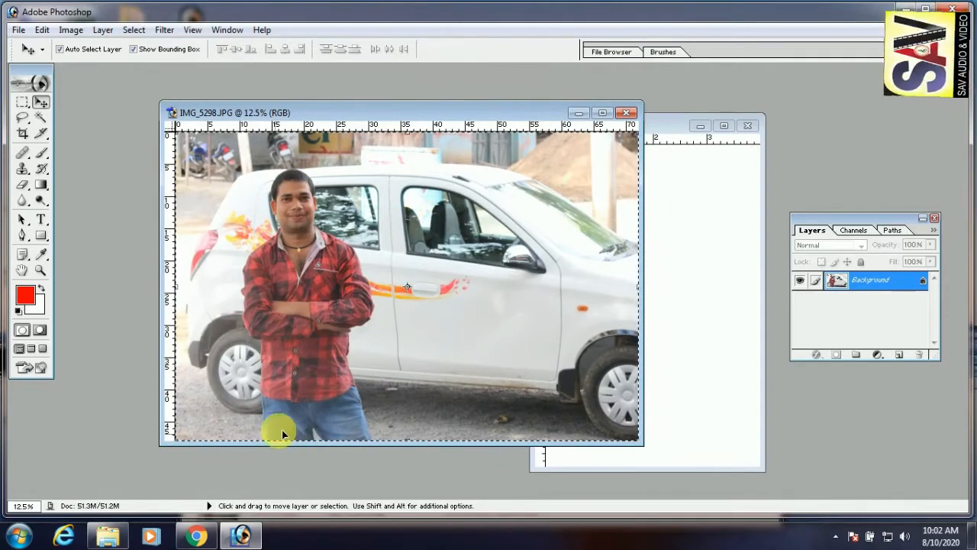
{"action": "left_click", "coordinate": [41, 30]}
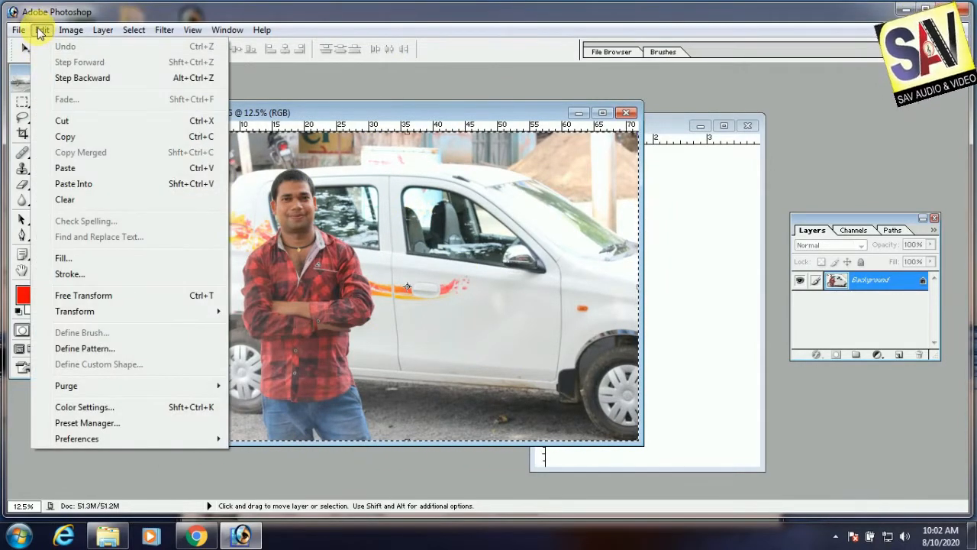
{"action": "left_click", "coordinate": [84, 277]}
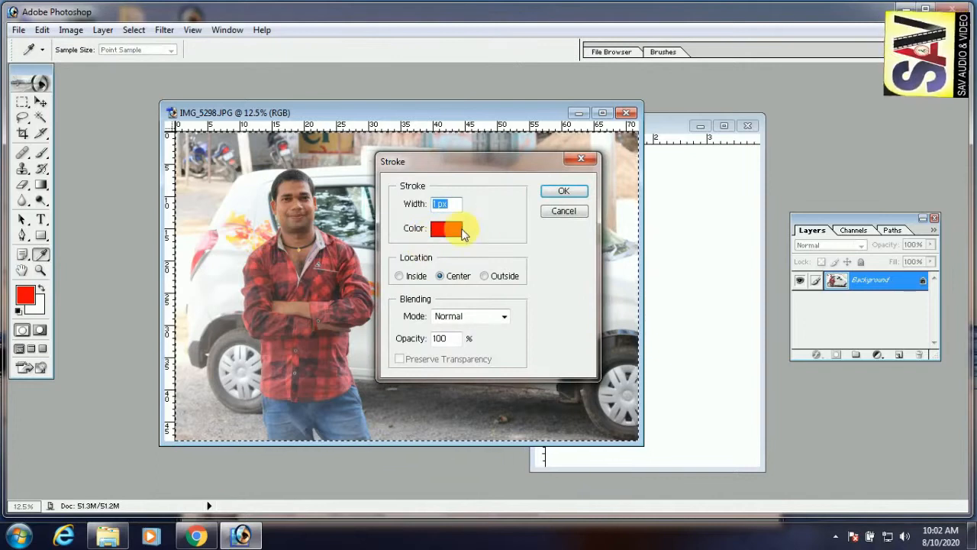
{"action": "left_click", "coordinate": [447, 228]}
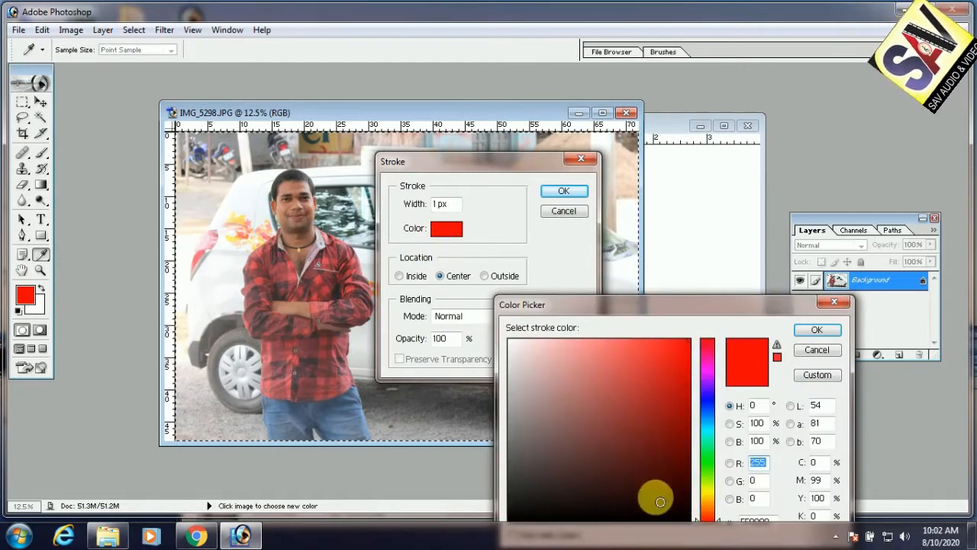
{"action": "left_click", "coordinate": [654, 500]}
{"action": "left_click", "coordinate": [817, 330]}
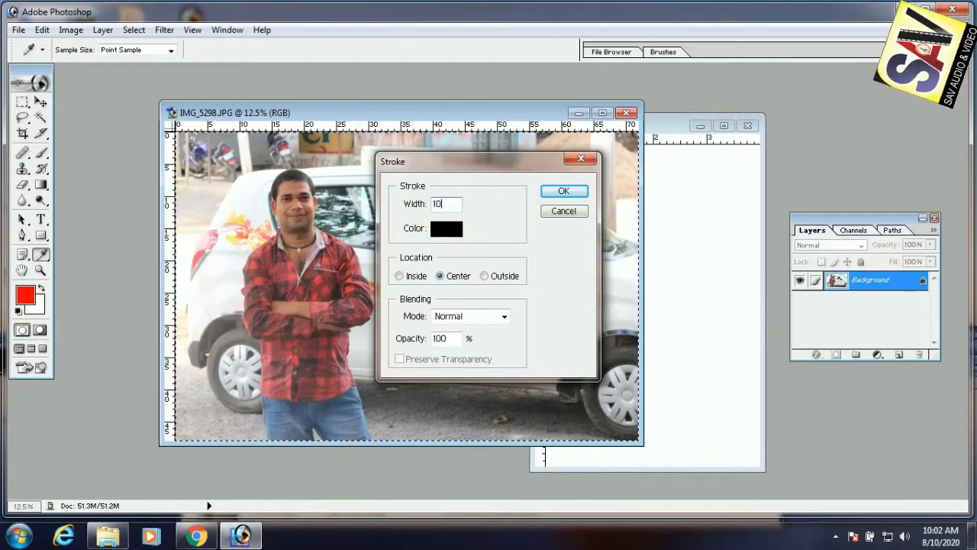
{"action": "key", "text": "Return"}
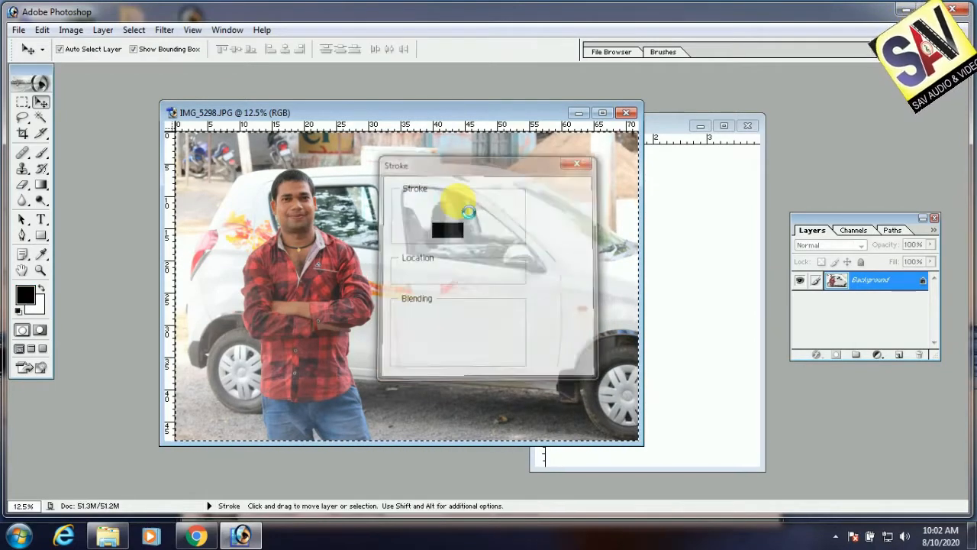
Maximize the IMG_5298.JPG window and examine the black stroke along the photo's edges up close.
{"action": "scroll", "coordinate": [458, 203], "scroll_direction": "down", "scroll_amount": 1}
{"action": "left_click", "coordinate": [602, 112]}
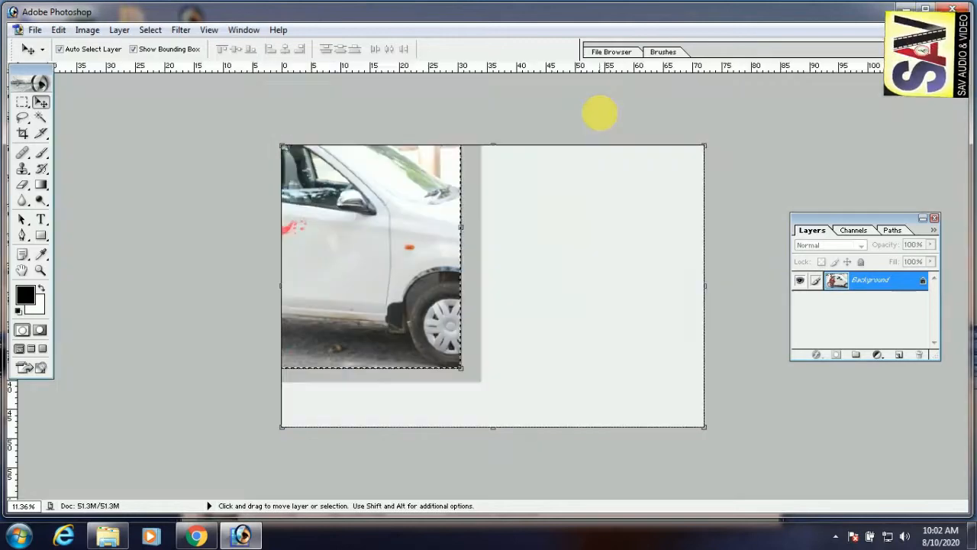
{"action": "left_click", "coordinate": [22, 117]}
{"action": "left_click", "coordinate": [22, 134]}
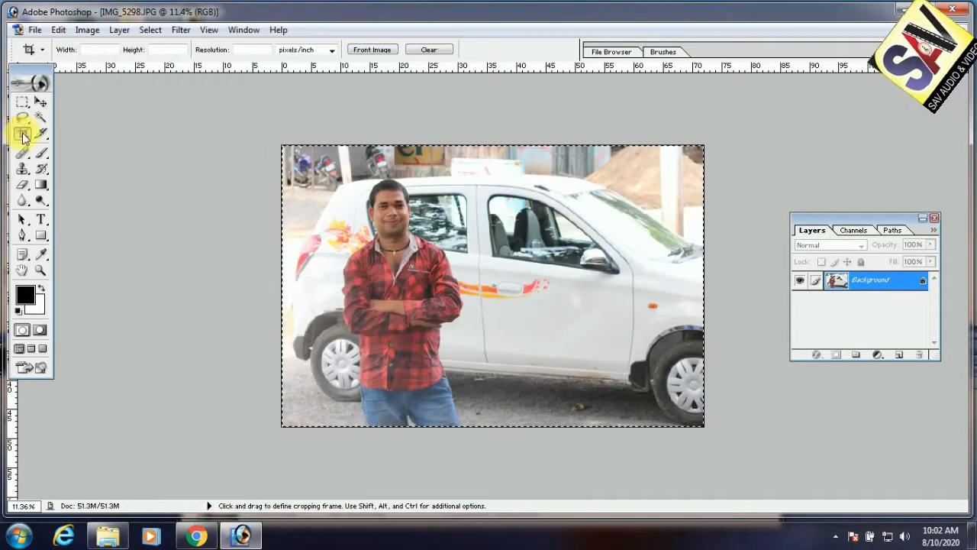
{"action": "scroll", "coordinate": [433, 273], "scroll_direction": "up", "scroll_amount": 5}
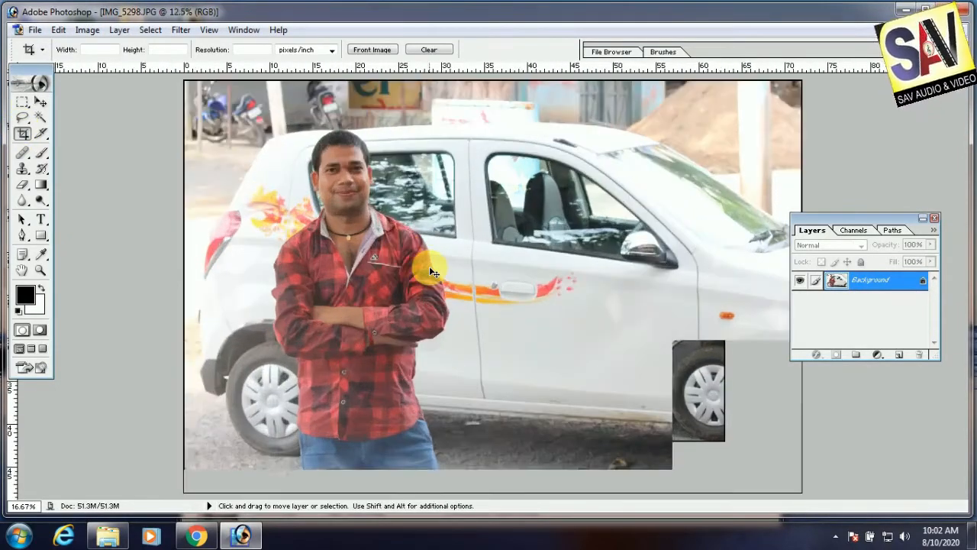
{"action": "key", "text": "space"}
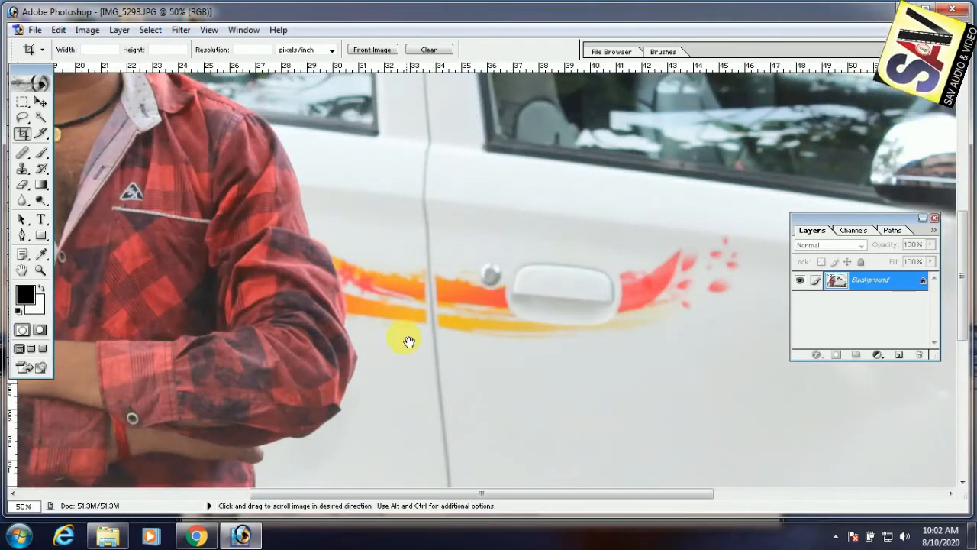
{"action": "left_click_drag", "start_coordinate": [408, 342], "coordinate": [865, 503]}
{"action": "left_click_drag", "start_coordinate": [445, 182], "coordinate": [417, 427]}
{"action": "left_click_drag", "start_coordinate": [432, 200], "coordinate": [429, 274]}
{"action": "left_click_drag", "start_coordinate": [461, 397], "coordinate": [473, 88]}
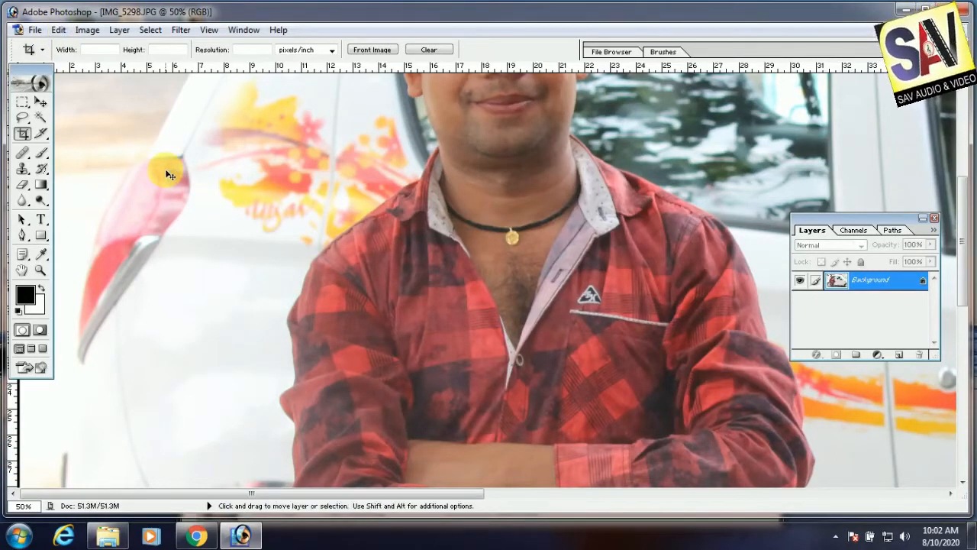
Apply a black 50 px centered Stroke around the photo, deselect it, and move the Layers palette clear of the image.
{"action": "left_click", "coordinate": [58, 30]}
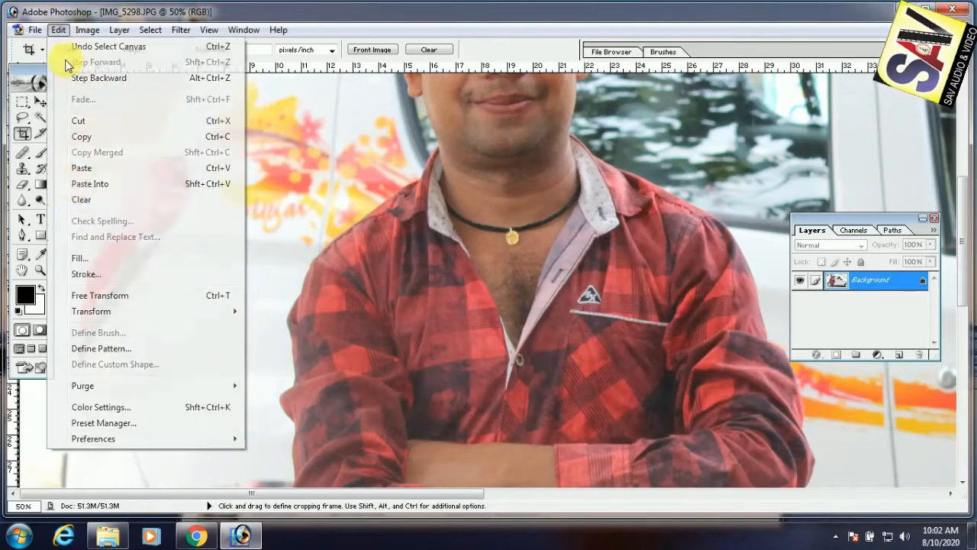
{"action": "left_click", "coordinate": [81, 277]}
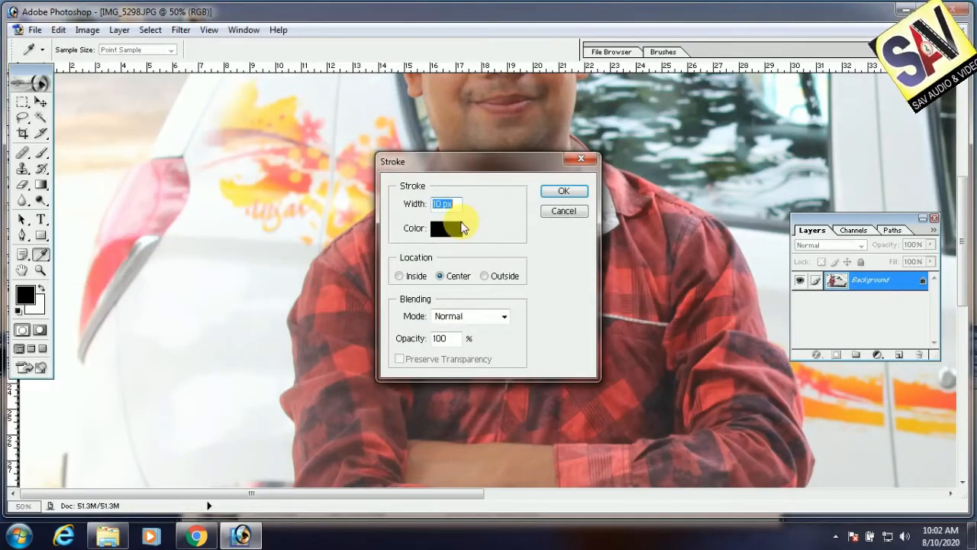
{"action": "type", "text": "50"}
{"action": "key", "text": "Return"}
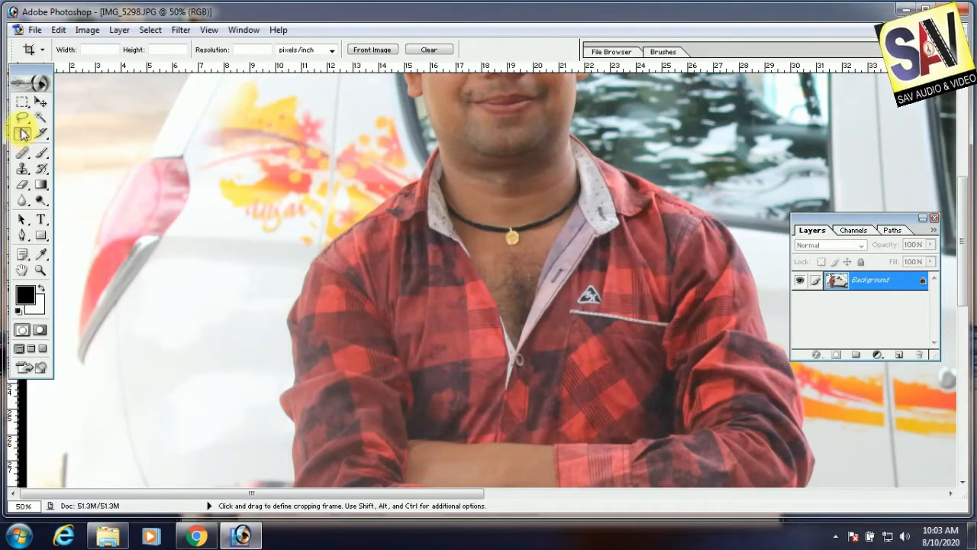
{"action": "key", "text": "ctrl+minus"}
{"action": "key", "text": "ctrl+minus"}
{"action": "key", "text": "ctrl+minus"}
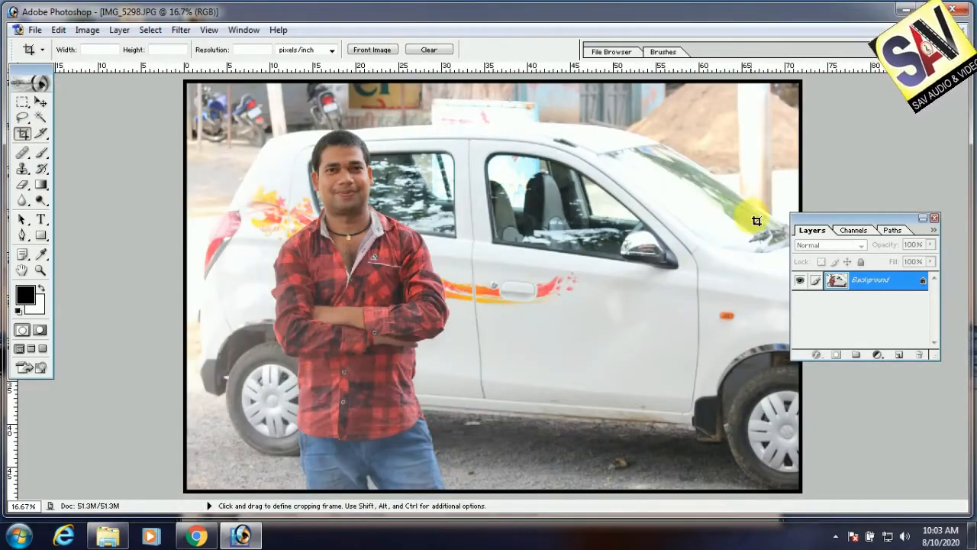
{"action": "left_click_drag", "start_coordinate": [861, 218], "coordinate": [895, 215]}
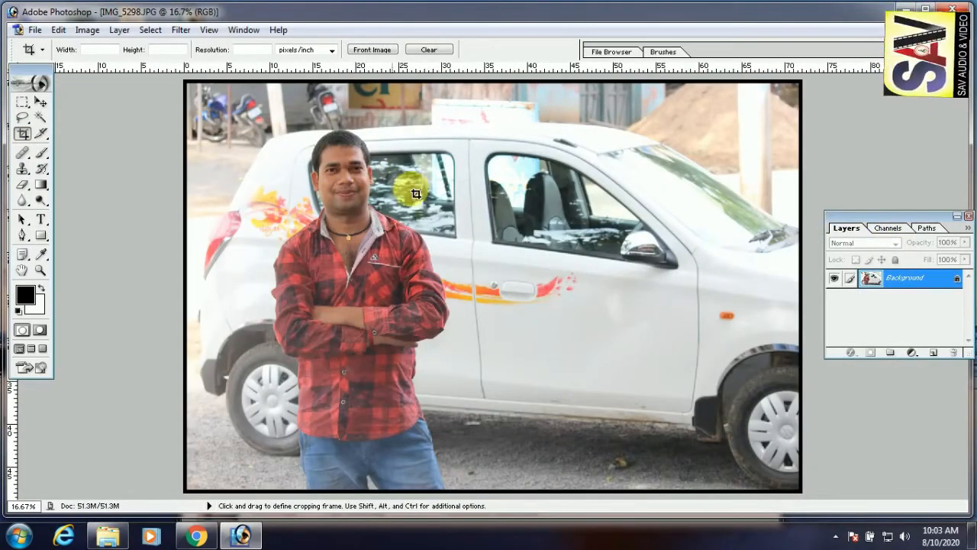
Convert IMG_5298.JPG to Grayscale mode, discarding its color information.
{"action": "left_click", "coordinate": [58, 31]}
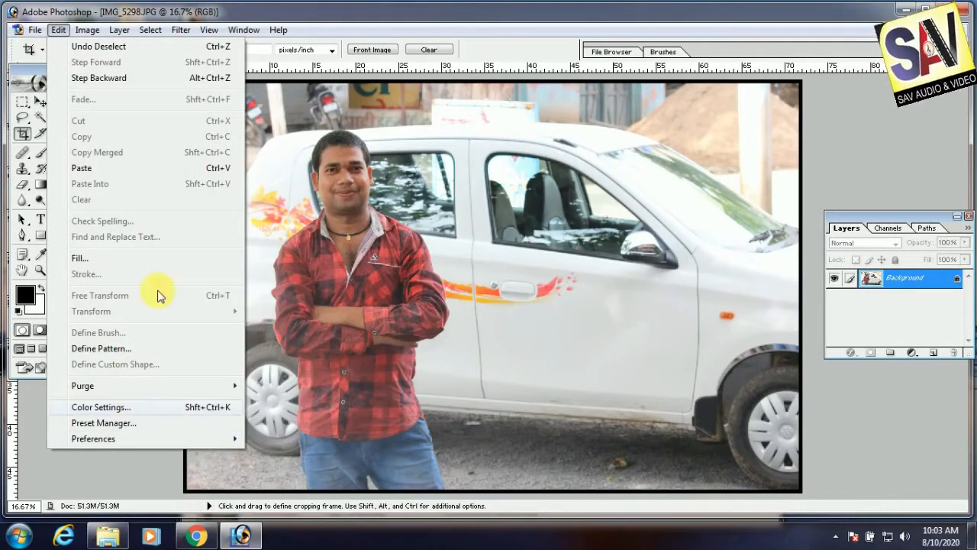
{"action": "mouse_move", "coordinate": [90, 34]}
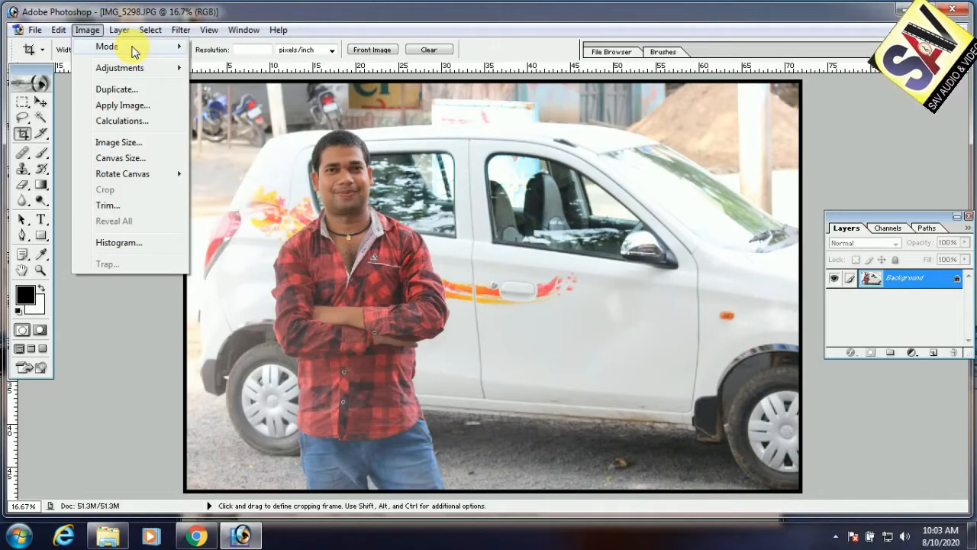
{"action": "left_click", "coordinate": [252, 69]}
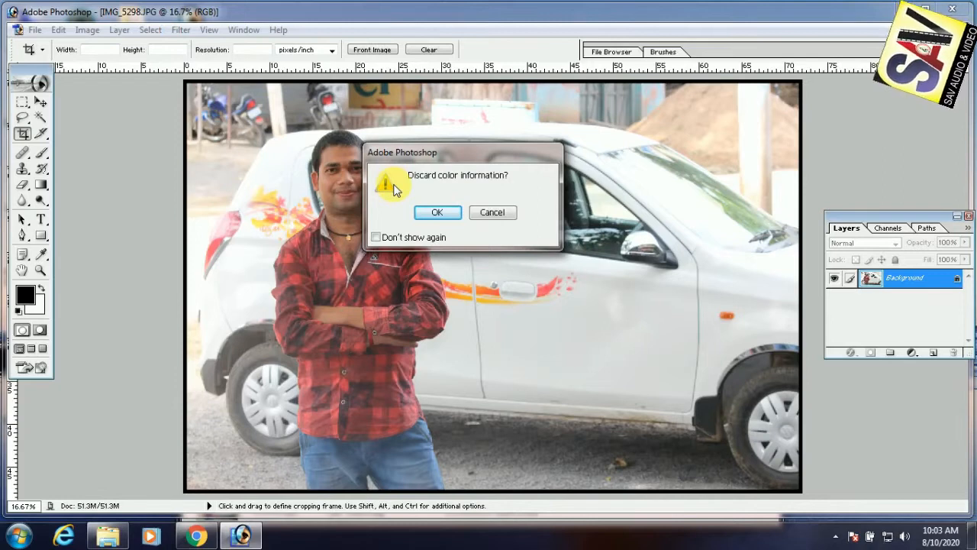
{"action": "left_click_drag", "start_coordinate": [456, 152], "coordinate": [612, 191]}
{"action": "left_click", "coordinate": [595, 250]}
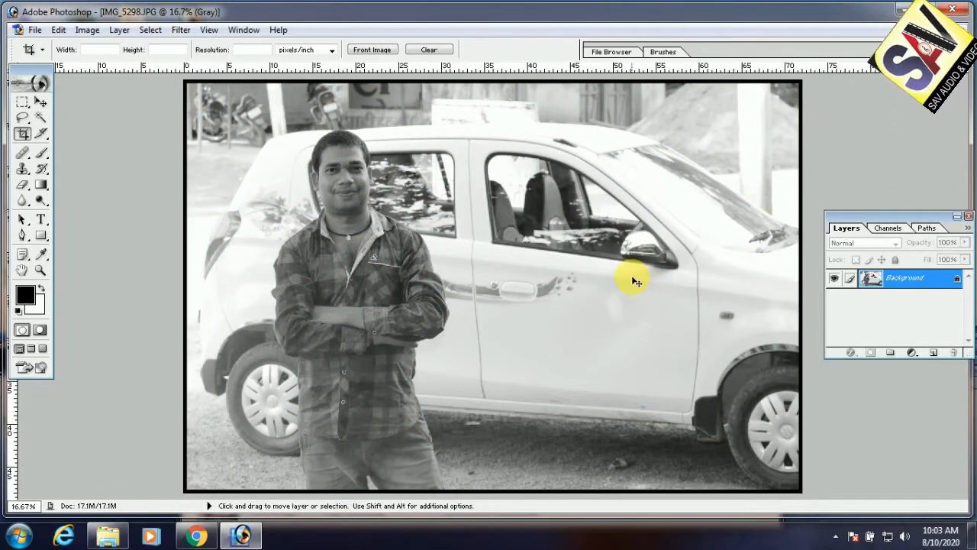
Undo the Grayscale conversion of IMG_5298.JPG.
{"action": "key", "text": "ctrl+plus"}
{"action": "key", "text": "ctrl+minus"}
{"action": "key", "text": "ctrl+minus"}
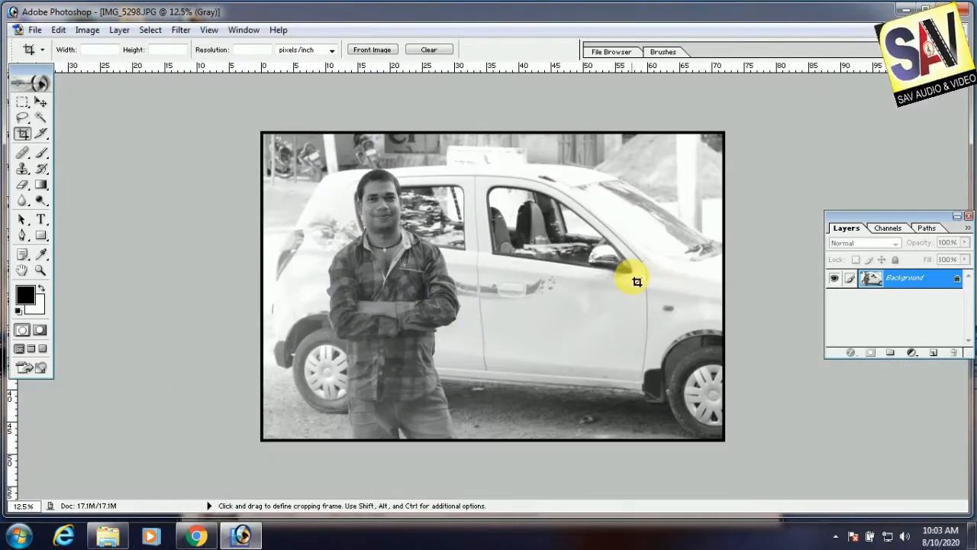
{"action": "key", "text": "ctrl"}
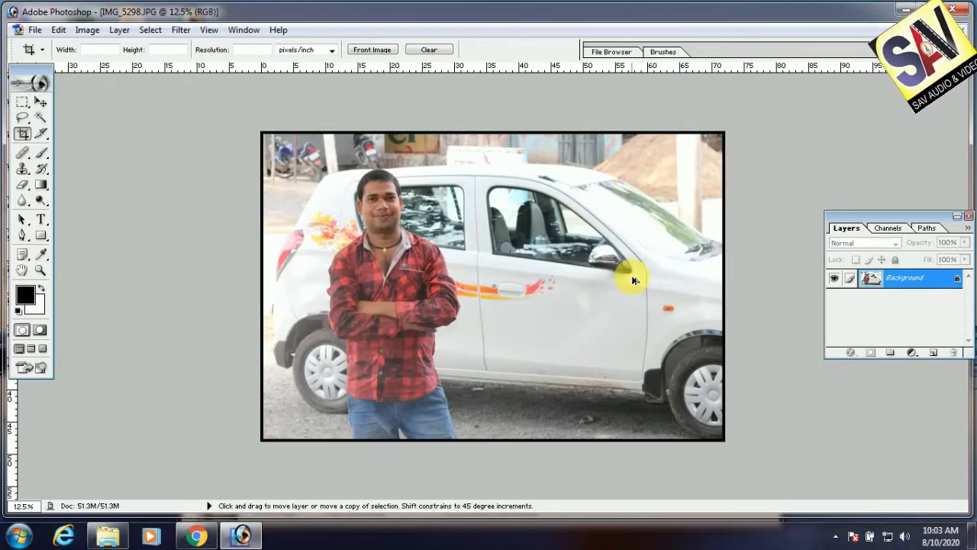
Open the Levels adjustment for the photo and move its dialog clear of the man.
{"action": "left_click", "coordinate": [86, 30]}
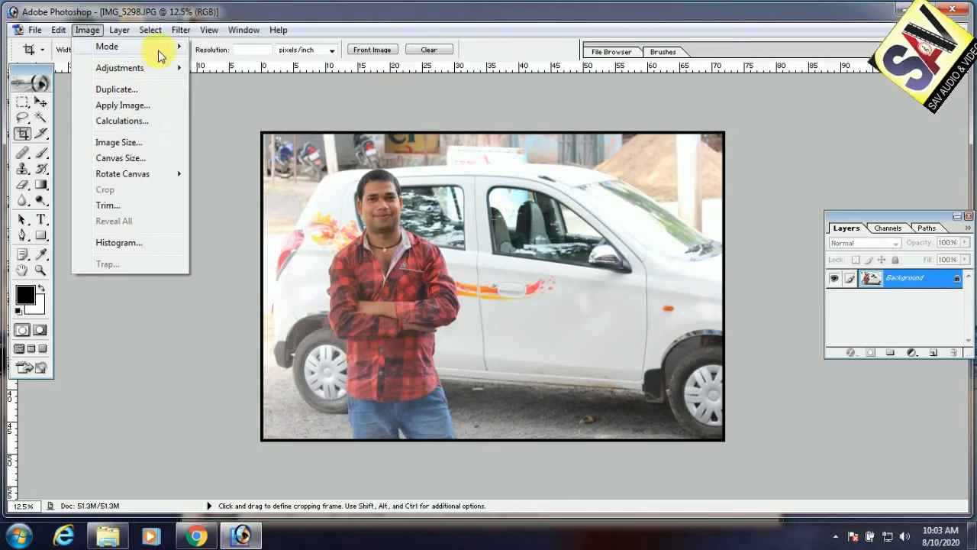
{"action": "mouse_move", "coordinate": [159, 48]}
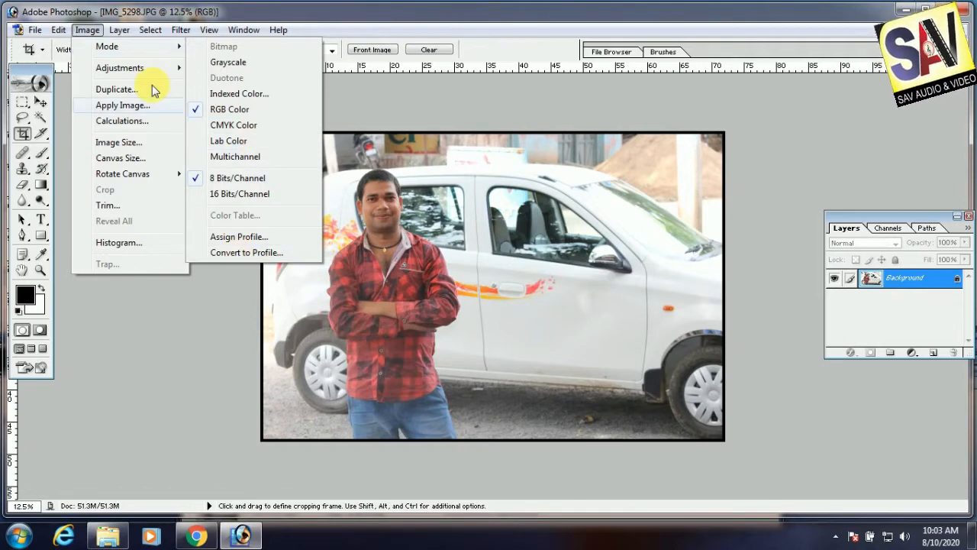
{"action": "mouse_move", "coordinate": [138, 69]}
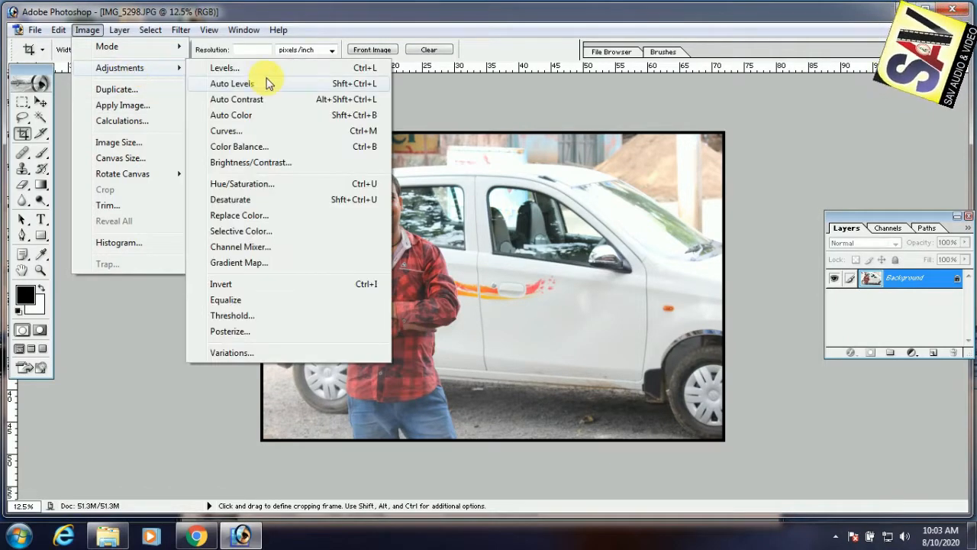
{"action": "left_click", "coordinate": [357, 67]}
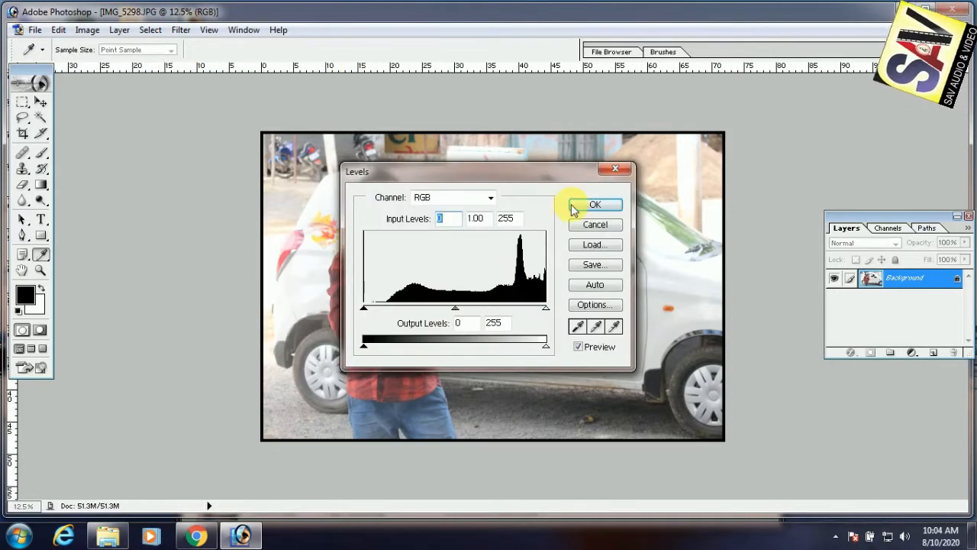
{"action": "left_click_drag", "start_coordinate": [538, 176], "coordinate": [738, 260]}
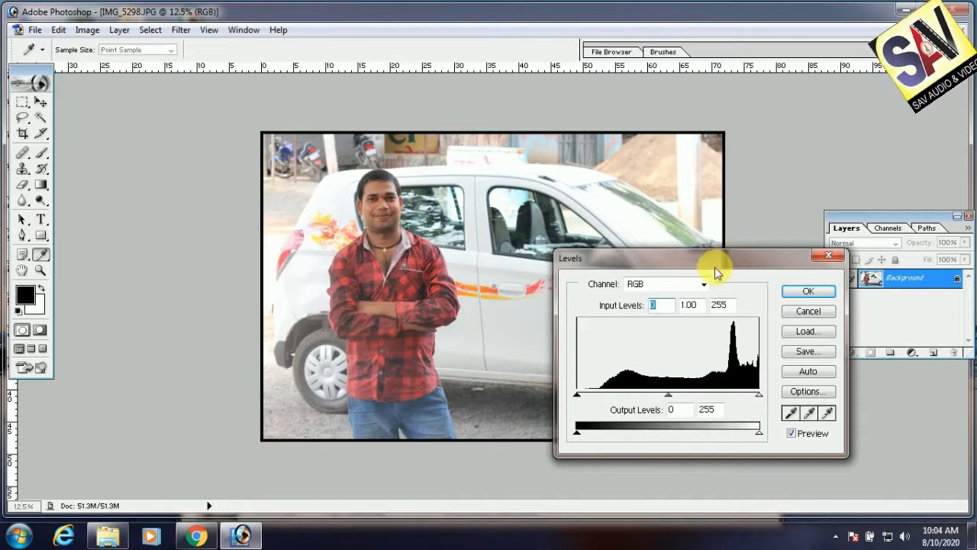
{"action": "left_click_drag", "start_coordinate": [679, 267], "coordinate": [648, 163]}
Try Levels on the RGB channel with input levels 39, 0.81 and 208, and cancel the adjustment.
{"action": "left_click_drag", "start_coordinate": [725, 290], "coordinate": [705, 292]}
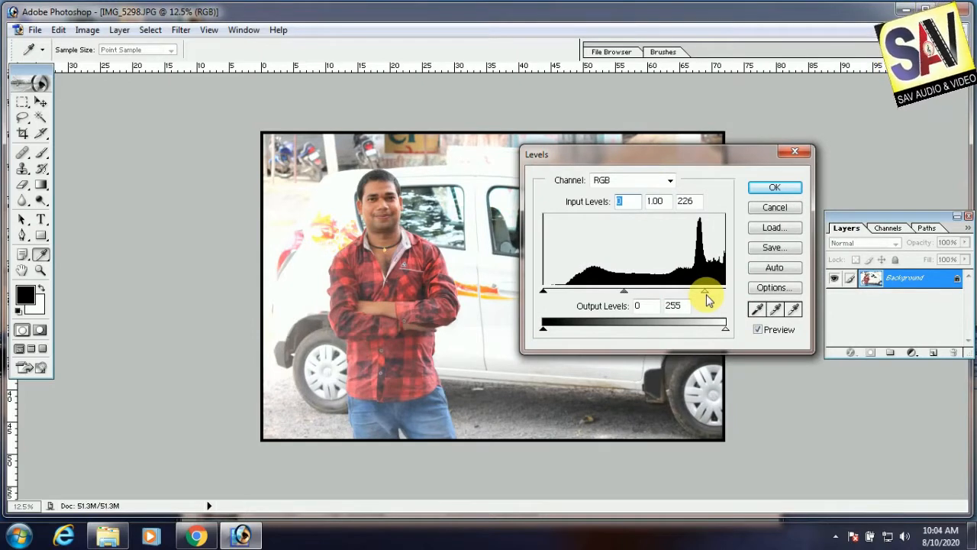
{"action": "left_click_drag", "start_coordinate": [707, 300], "coordinate": [694, 303]}
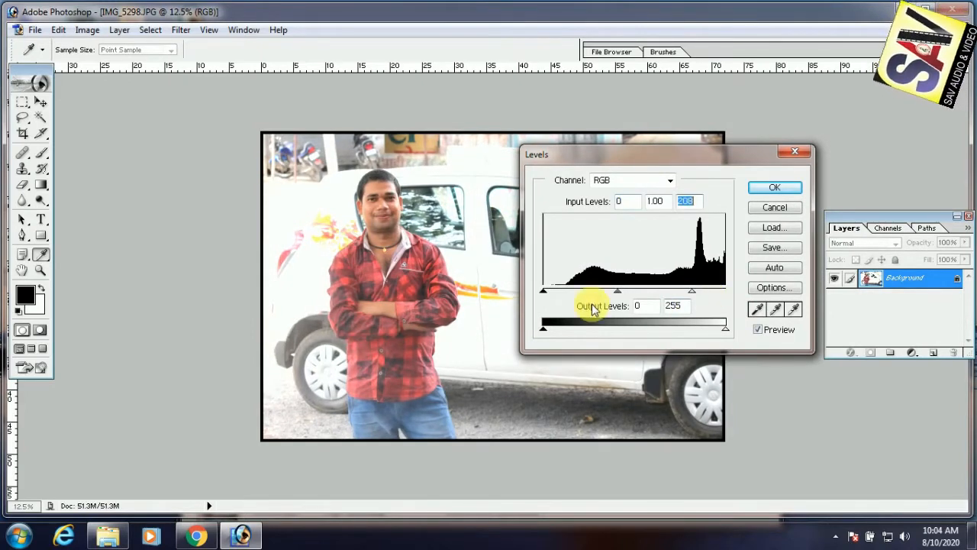
{"action": "left_click_drag", "start_coordinate": [543, 291], "coordinate": [571, 294]}
{"action": "mouse_move", "coordinate": [629, 292]}
{"action": "left_mouse_down"}
{"action": "mouse_move", "coordinate": [653, 296]}
{"action": "mouse_move", "coordinate": [639, 292]}
{"action": "left_mouse_up"}
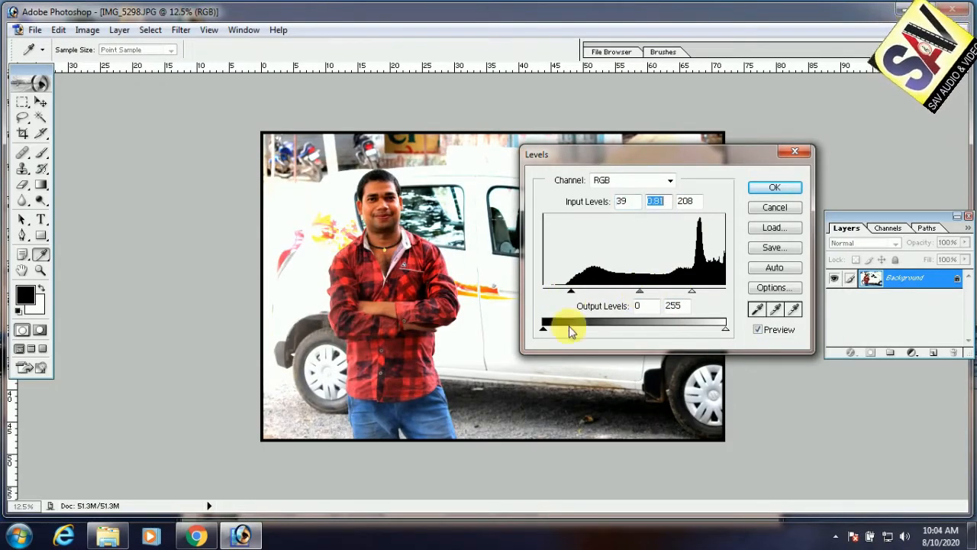
{"action": "mouse_move", "coordinate": [545, 332]}
{"action": "left_mouse_down"}
{"action": "mouse_move", "coordinate": [672, 331]}
{"action": "mouse_move", "coordinate": [544, 330]}
{"action": "left_mouse_up"}
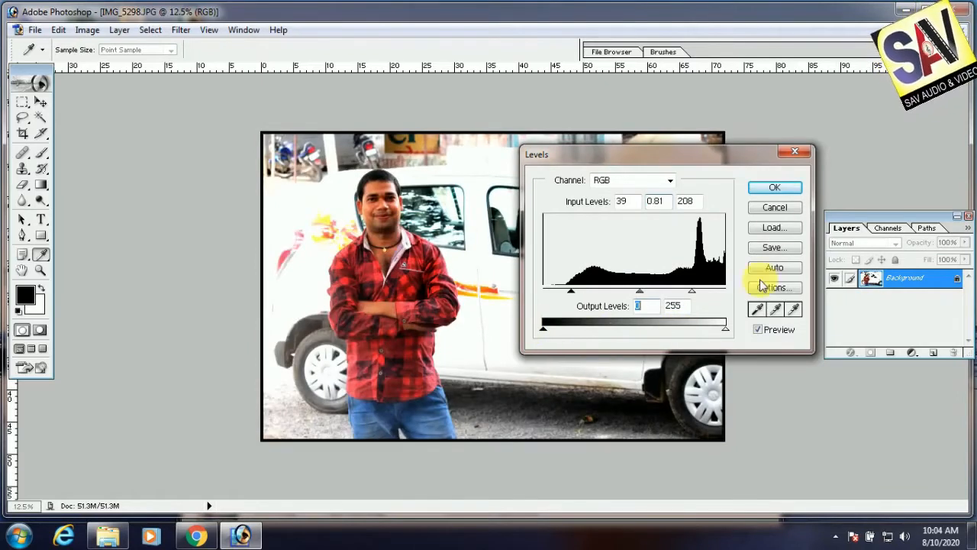
{"action": "left_click", "coordinate": [774, 208]}
Switch to the Lasso tool, reopen the Levels dialog and cancel it.
{"action": "key", "text": "c"}
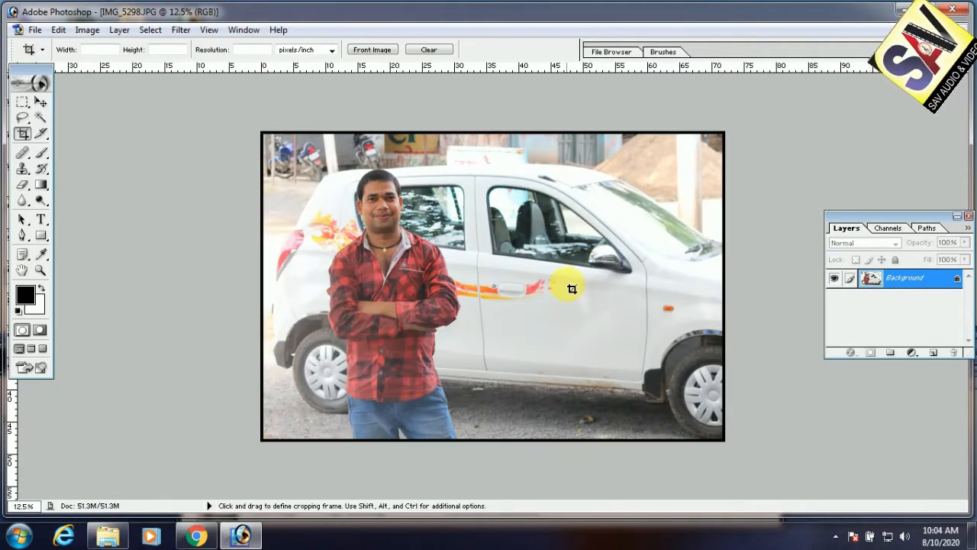
{"action": "key", "text": "l"}
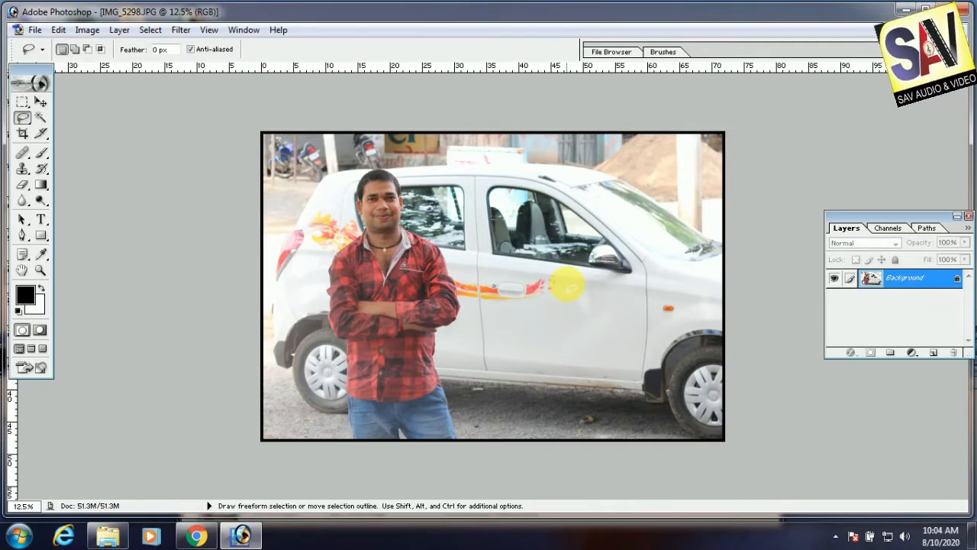
{"action": "key", "text": "ctrl+l"}
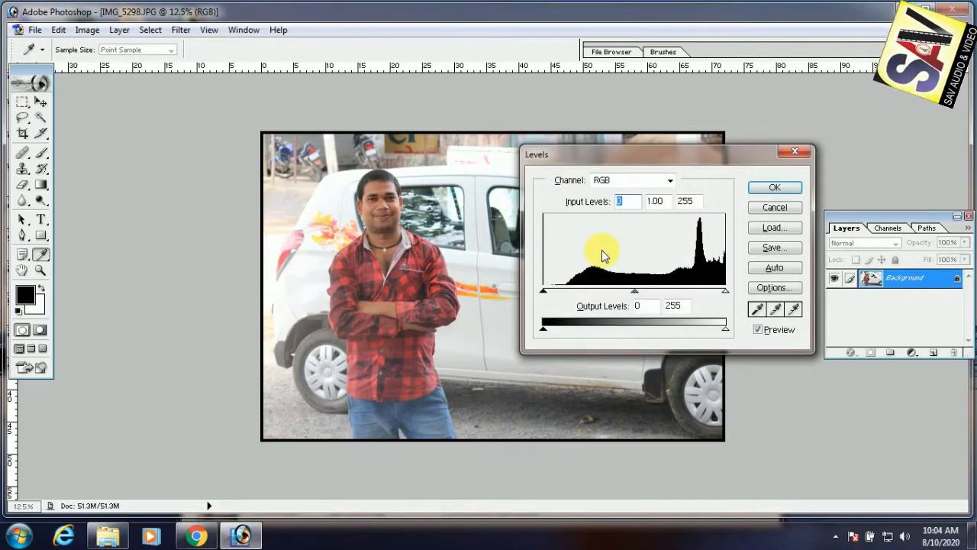
{"action": "left_click", "coordinate": [774, 207]}
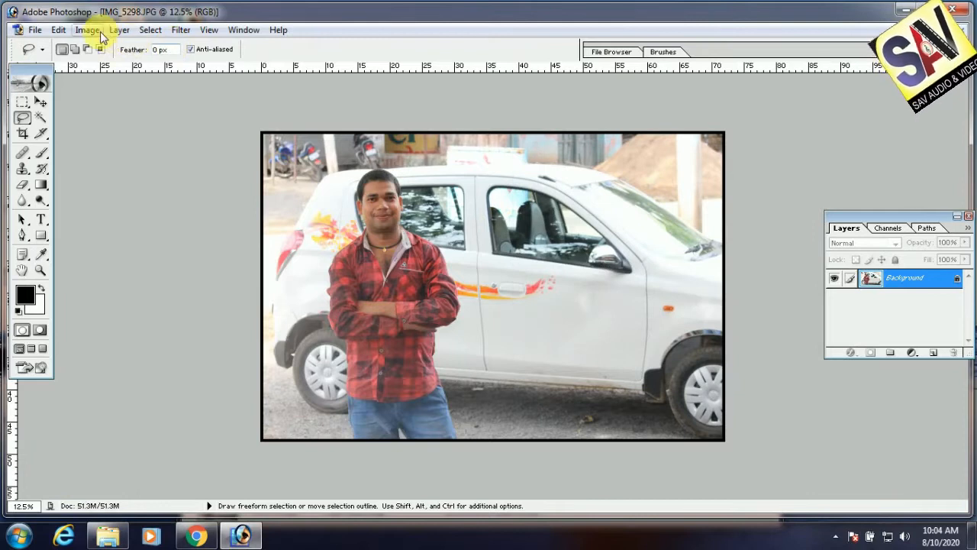
Apply Auto Levels to the photo.
{"action": "left_click", "coordinate": [98, 30]}
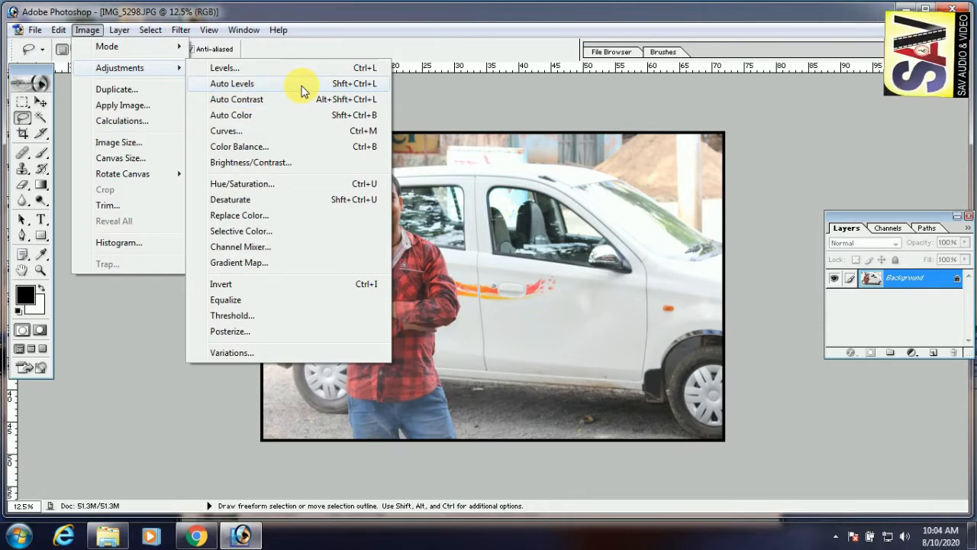
{"action": "left_click", "coordinate": [302, 91]}
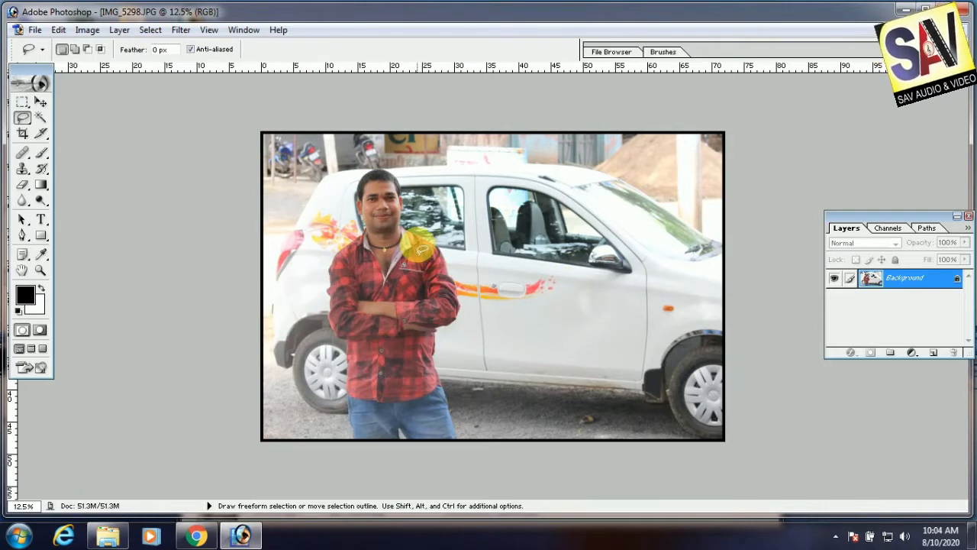
Try a Color Balance adjustment that shifts the photo's midtones from magenta toward green.
{"action": "left_click", "coordinate": [87, 30]}
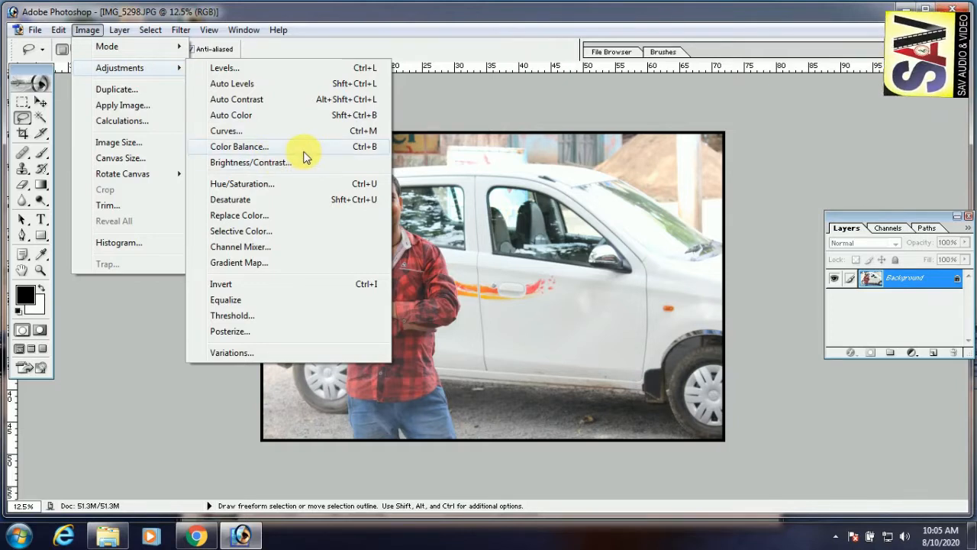
{"action": "left_click", "coordinate": [307, 147]}
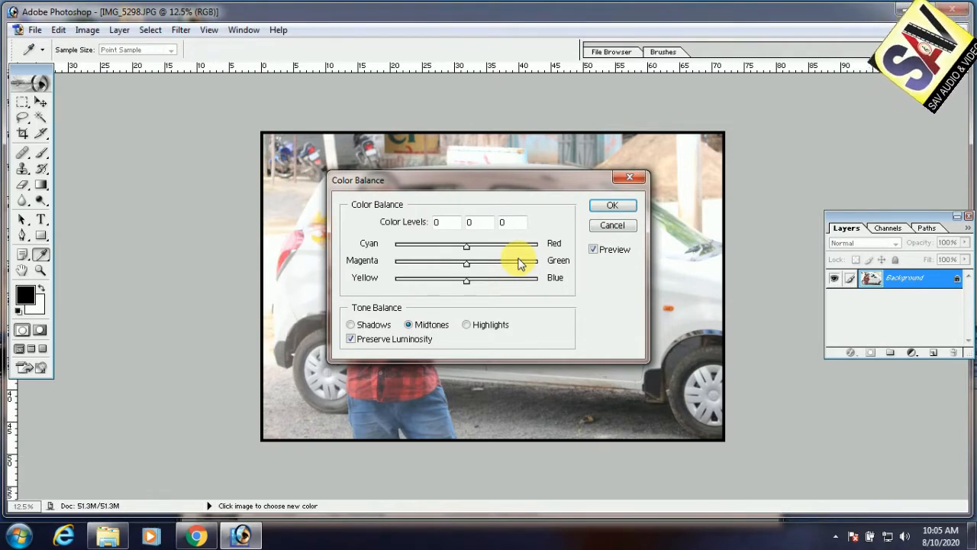
{"action": "left_click_drag", "start_coordinate": [498, 182], "coordinate": [675, 296]}
{"action": "mouse_move", "coordinate": [646, 374]}
{"action": "left_mouse_down"}
{"action": "mouse_move", "coordinate": [593, 371]}
{"action": "mouse_move", "coordinate": [709, 375]}
{"action": "mouse_move", "coordinate": [619, 384]}
{"action": "mouse_move", "coordinate": [683, 374]}
{"action": "mouse_move", "coordinate": [630, 373]}
{"action": "mouse_move", "coordinate": [600, 392]}
{"action": "mouse_move", "coordinate": [709, 389]}
{"action": "left_mouse_up"}
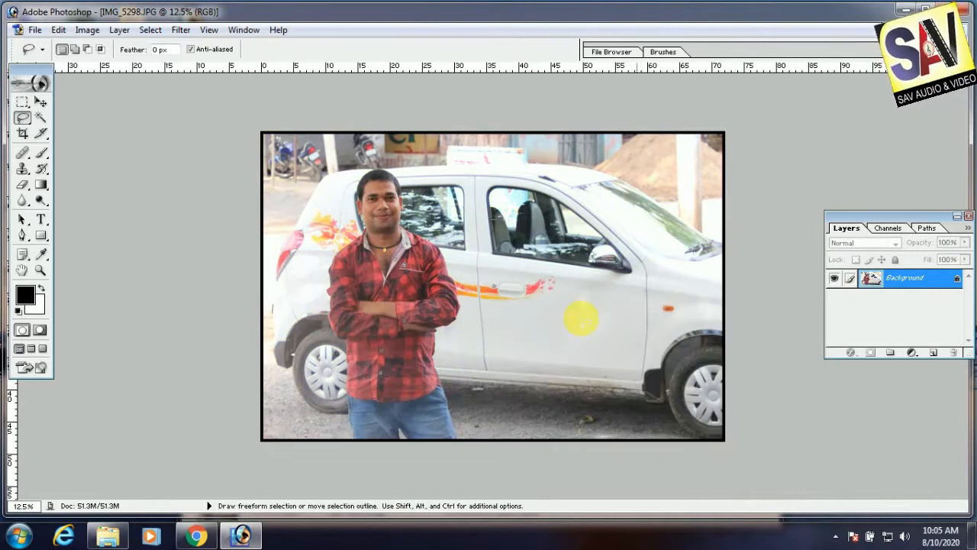
Try the Channel Mixer with the Red source at +152% in the Red output channel, and cancel it.
{"action": "left_click", "coordinate": [87, 30]}
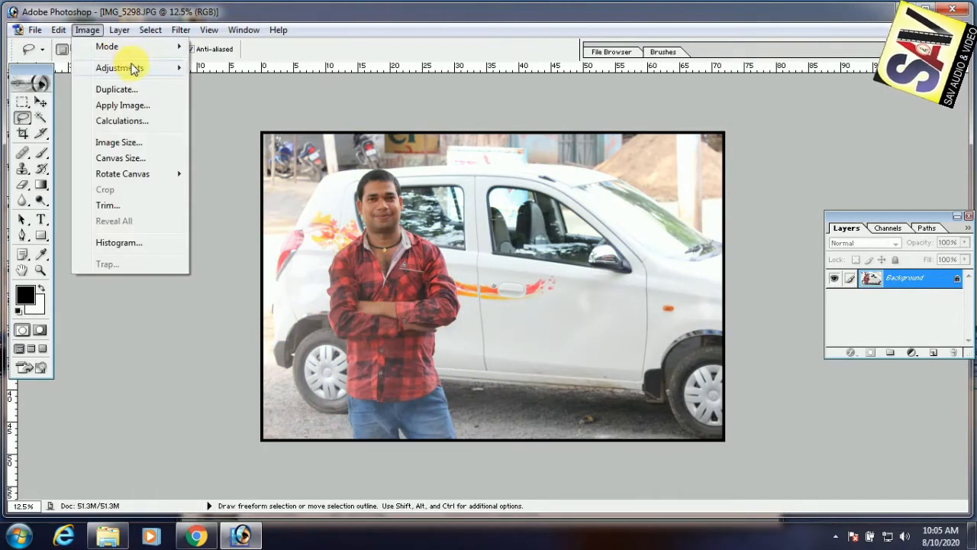
{"action": "mouse_move", "coordinate": [131, 70]}
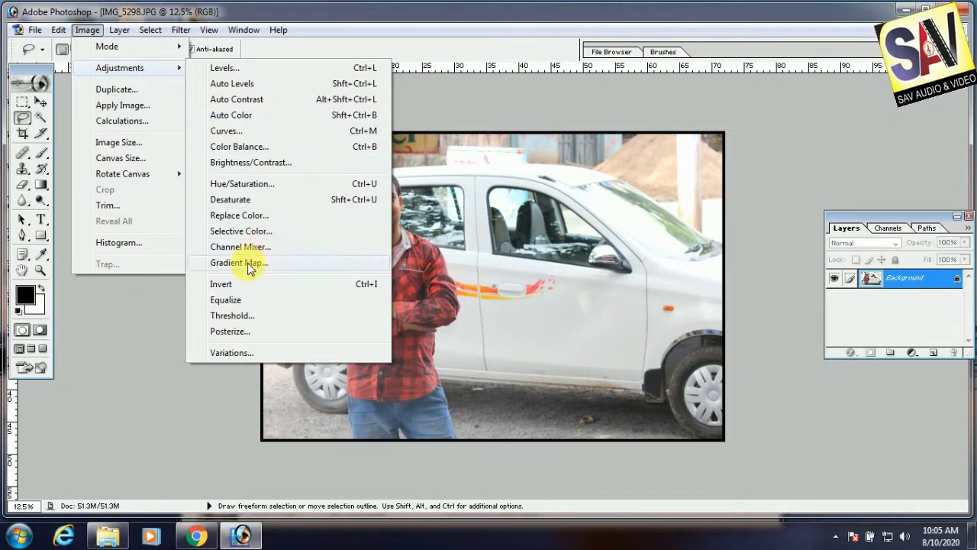
{"action": "left_click", "coordinate": [287, 246]}
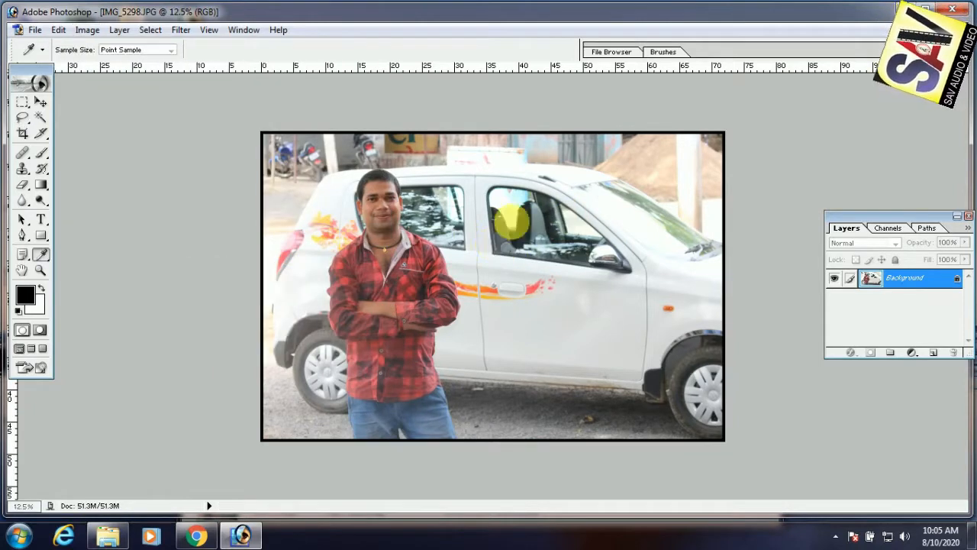
{"action": "left_click_drag", "start_coordinate": [500, 153], "coordinate": [647, 186]}
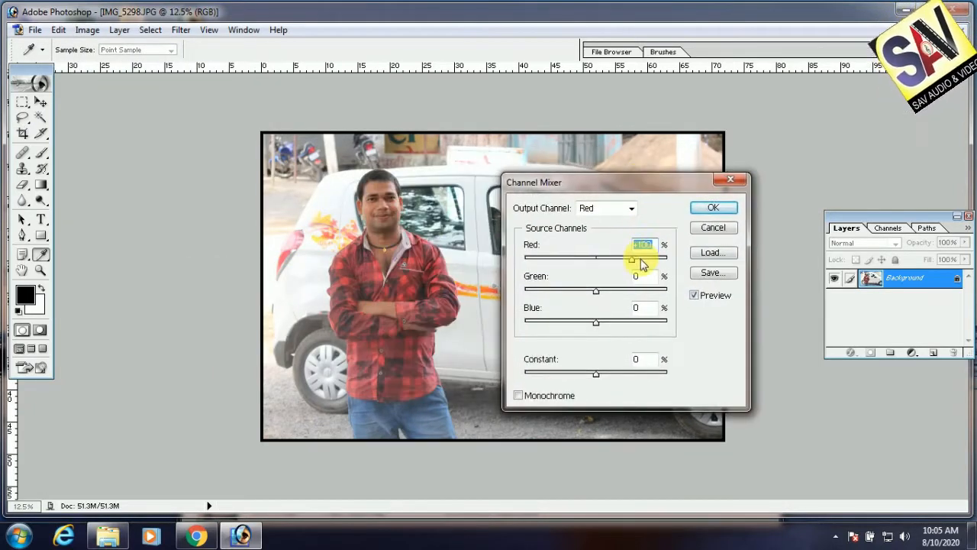
{"action": "left_click_drag", "start_coordinate": [632, 261], "coordinate": [647, 264]}
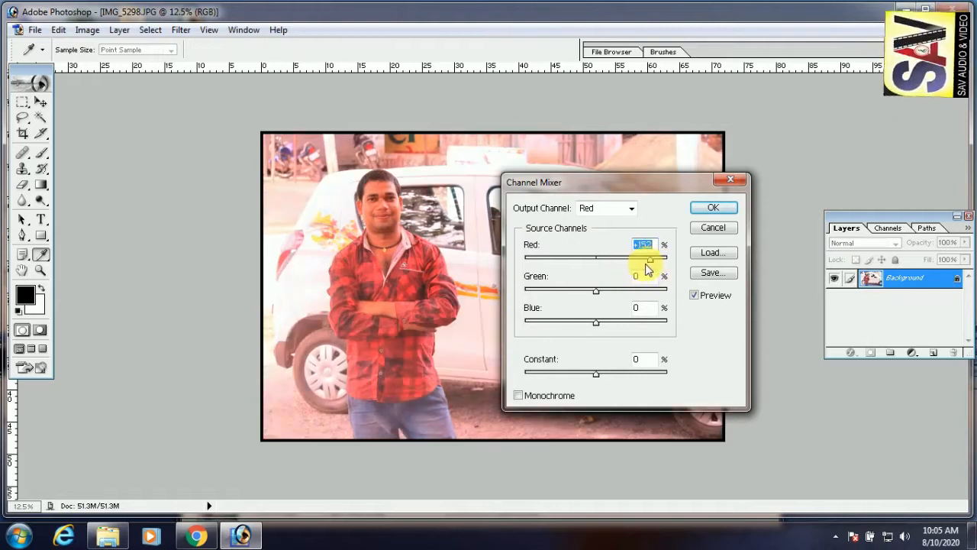
{"action": "left_click", "coordinate": [711, 226]}
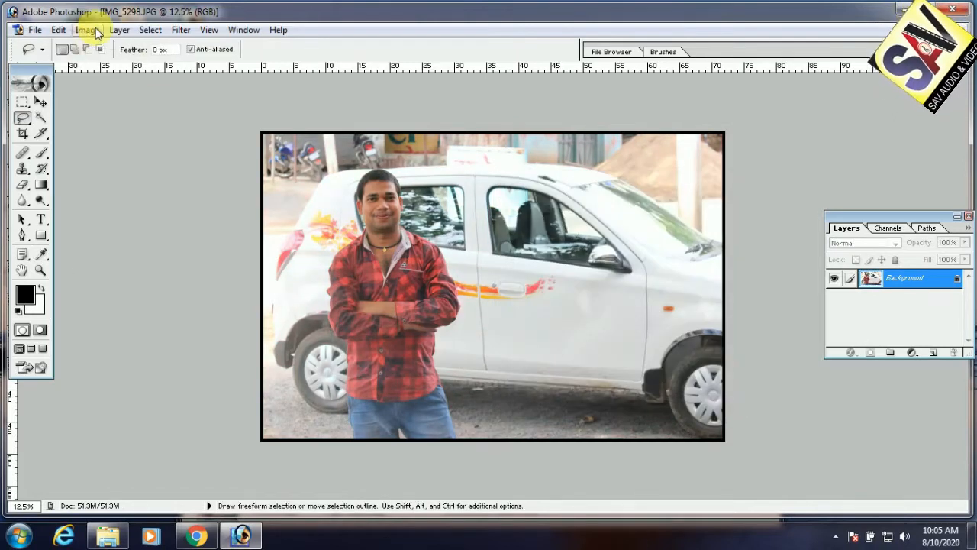
Resample the photo to a resolution of 300 pixels/inch in Image Size, keeping Constrain Proportions and Bicubic.
{"action": "left_click", "coordinate": [96, 31]}
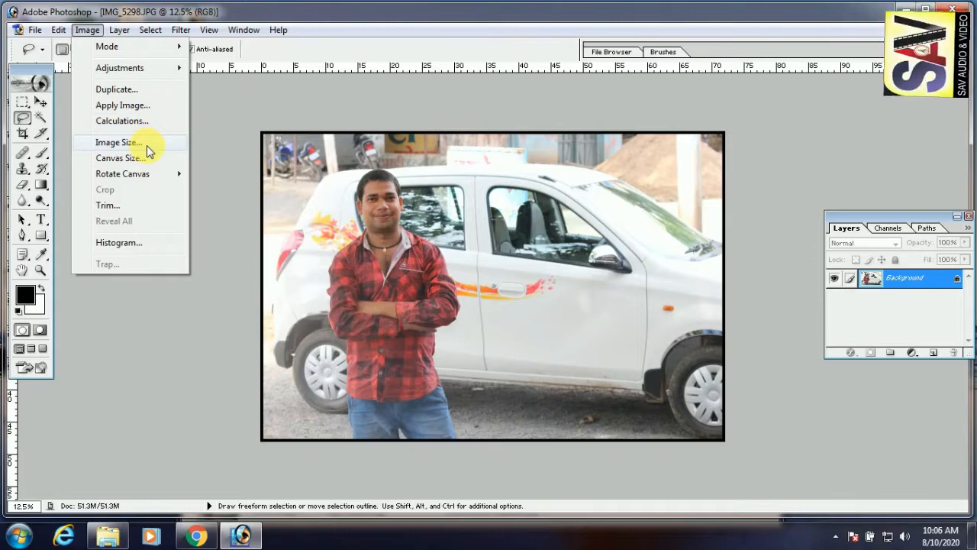
{"action": "left_click", "coordinate": [147, 145]}
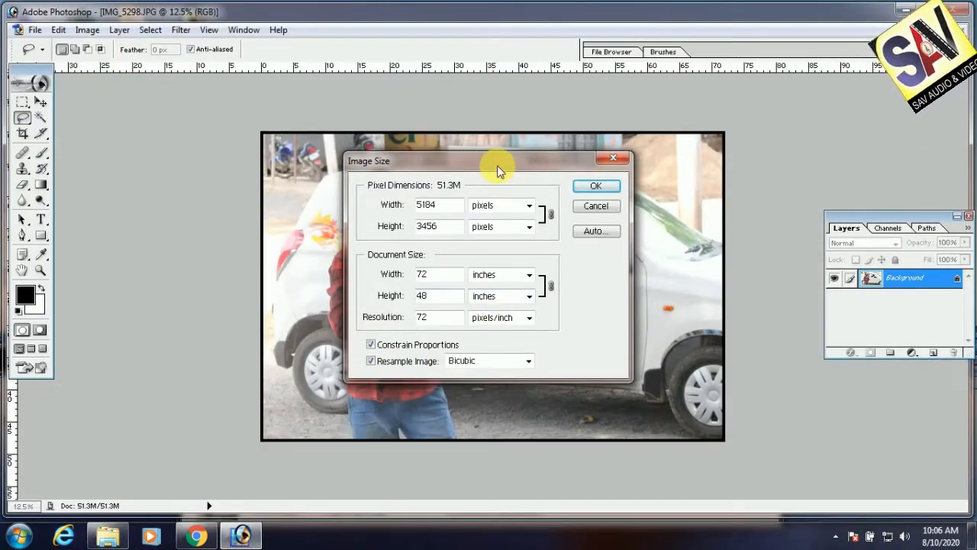
{"action": "left_click_drag", "start_coordinate": [498, 167], "coordinate": [542, 195]}
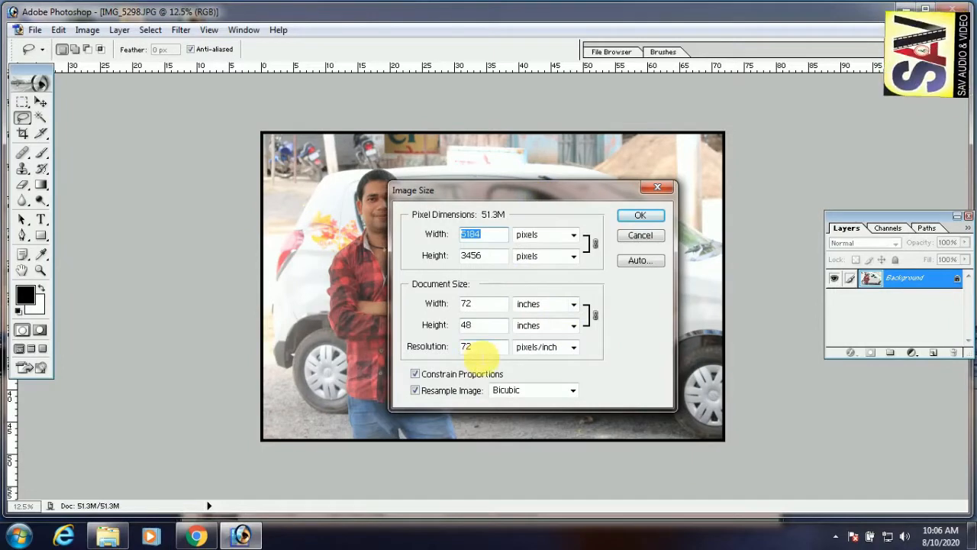
{"action": "left_click_drag", "start_coordinate": [526, 194], "coordinate": [630, 183]}
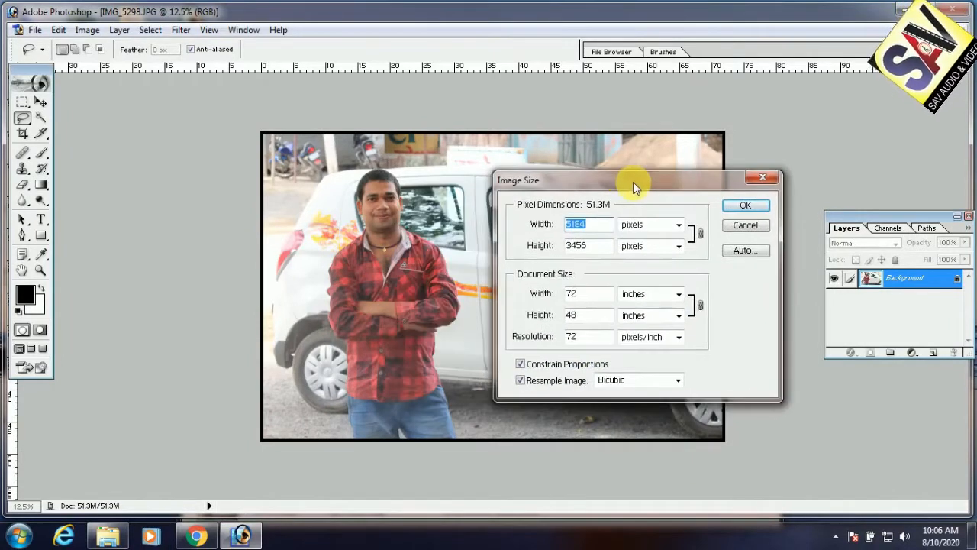
{"action": "double_click", "coordinate": [581, 334]}
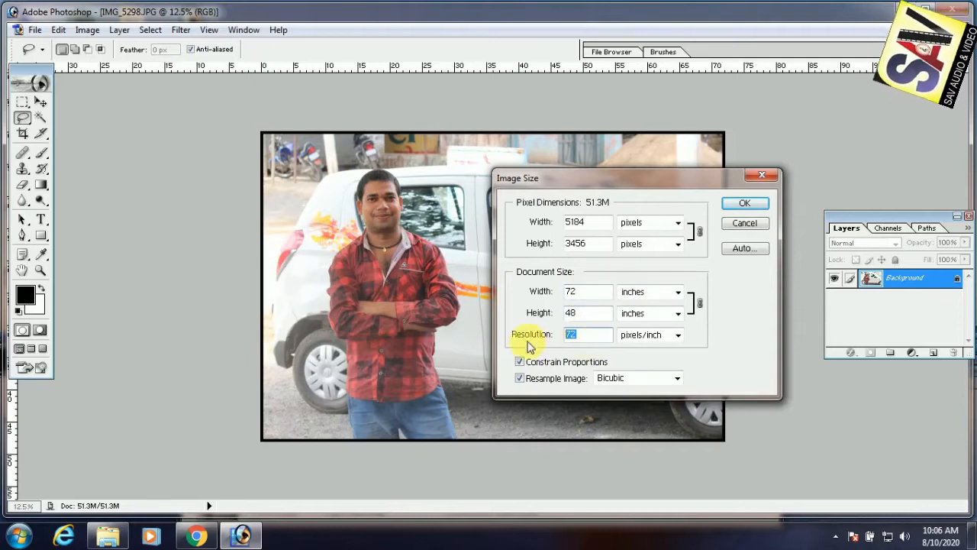
{"action": "type", "text": "300"}
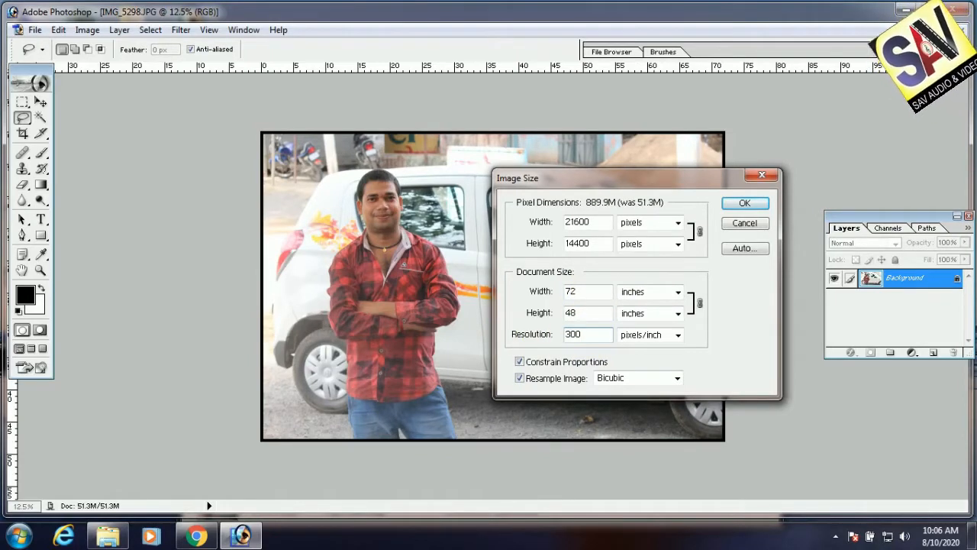
{"action": "key", "text": "Return"}
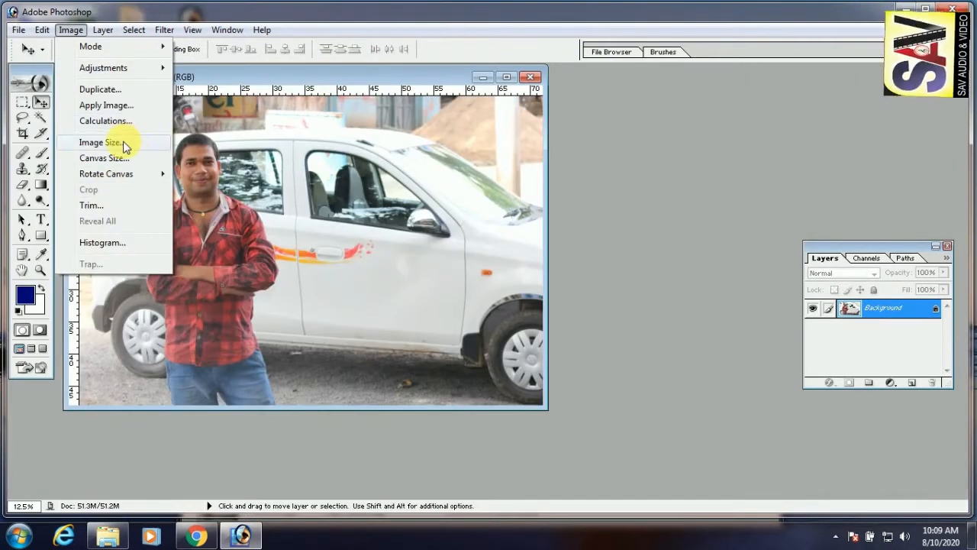
Move the IMG_5298.JPG window aside, check its dimensions and resolution in Image Size, and close the dialog without changes.
{"action": "left_click", "coordinate": [272, 73]}
{"action": "left_click_drag", "start_coordinate": [272, 74], "coordinate": [315, 75]}
{"action": "right_click", "coordinate": [299, 79]}
{"action": "left_click", "coordinate": [346, 106]}
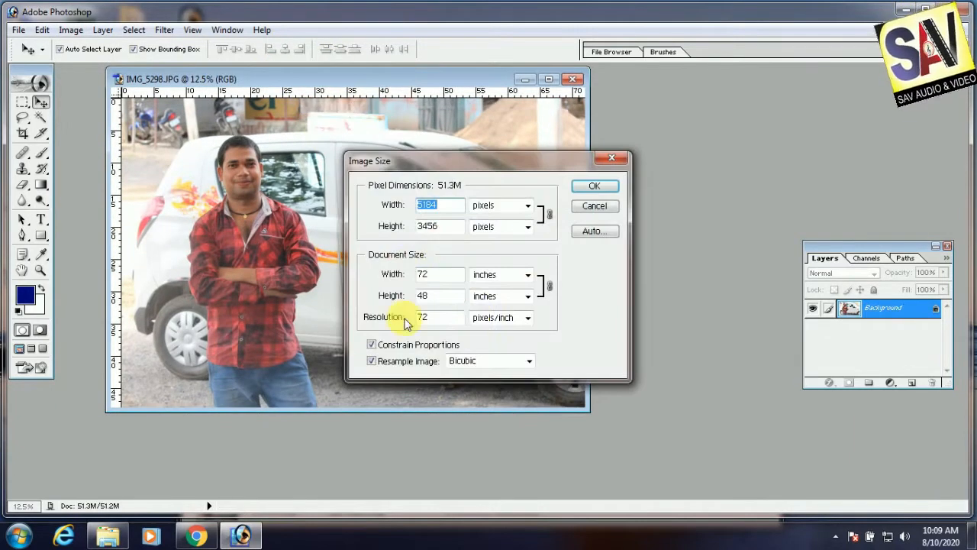
{"action": "left_click", "coordinate": [604, 212]}
Try rotating the photo's canvas by 180°, and undo the rotation.
{"action": "left_click", "coordinate": [71, 30]}
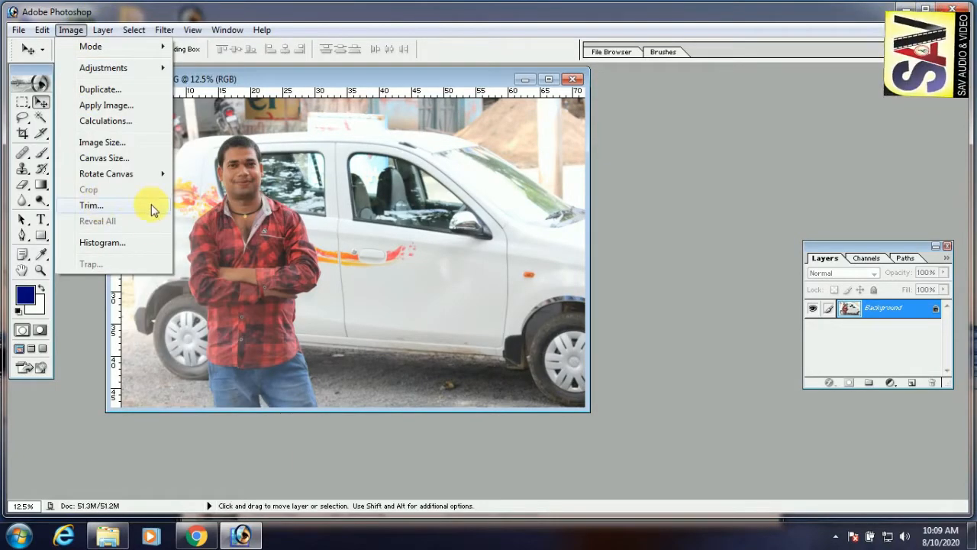
{"action": "left_click", "coordinate": [261, 192]}
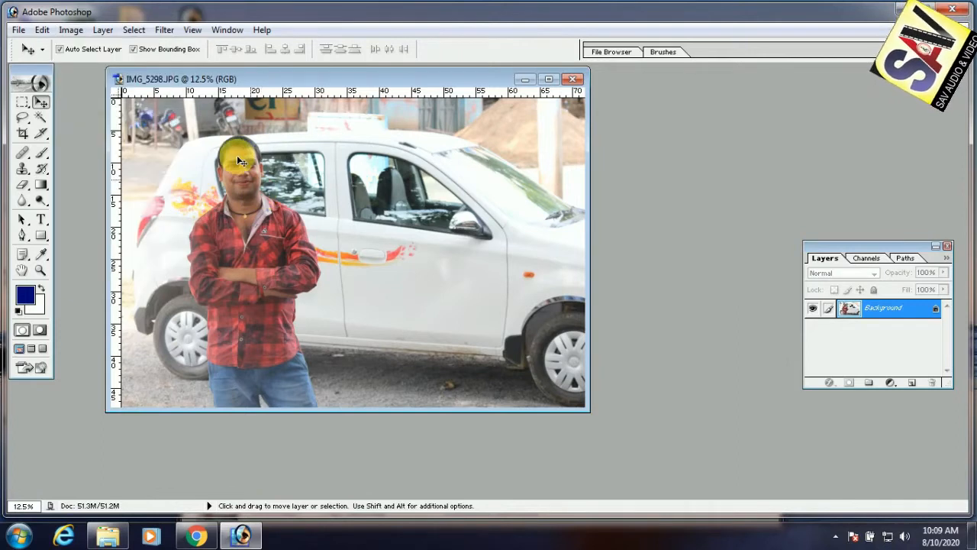
{"action": "left_click", "coordinate": [71, 31]}
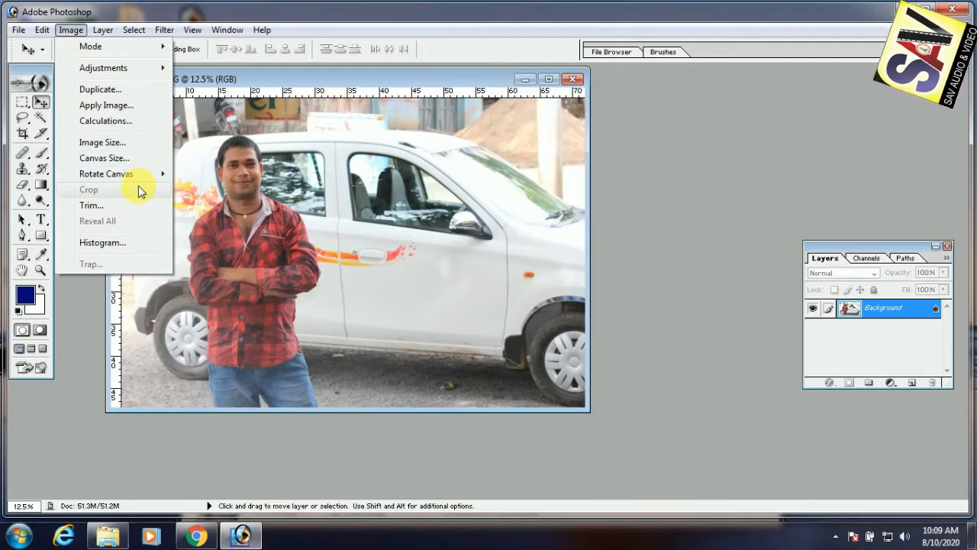
{"action": "mouse_move", "coordinate": [142, 183]}
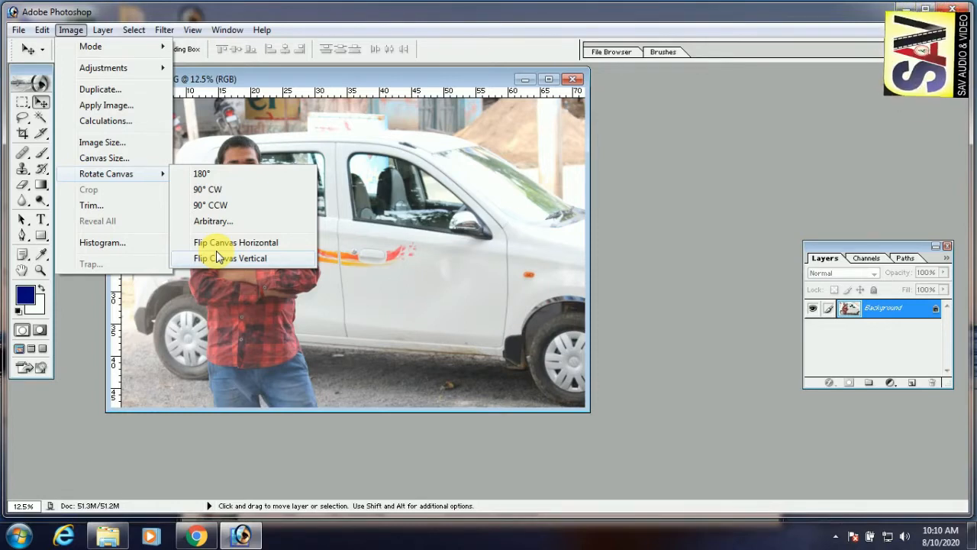
{"action": "left_click", "coordinate": [216, 175]}
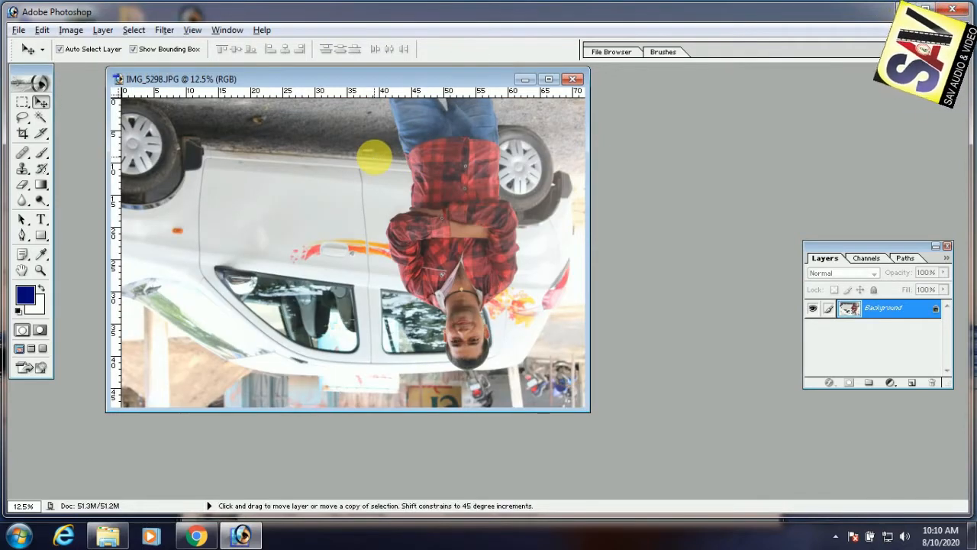
{"action": "key", "text": "ctrl+z"}
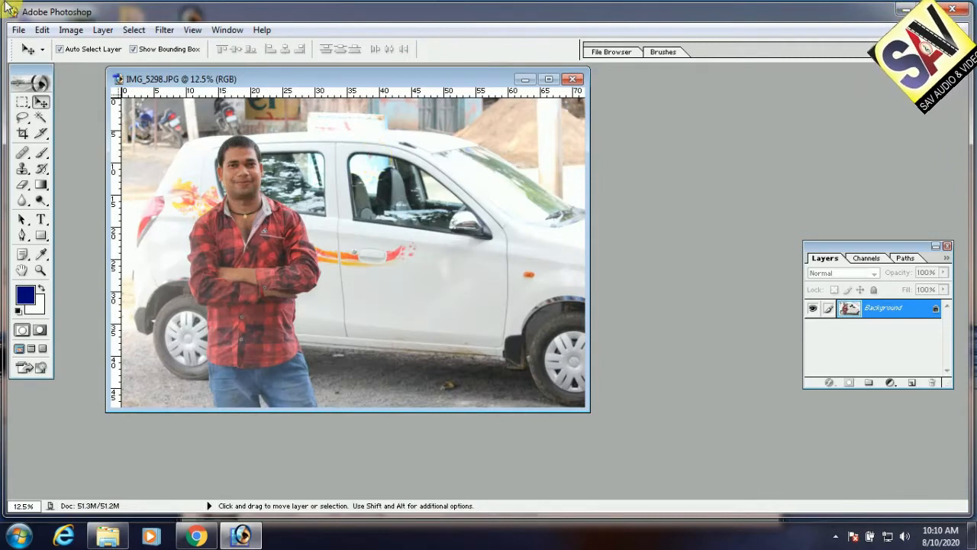
Try rotating the photo's canvas 90° clockwise, and undo the rotation.
{"action": "left_click", "coordinate": [71, 30]}
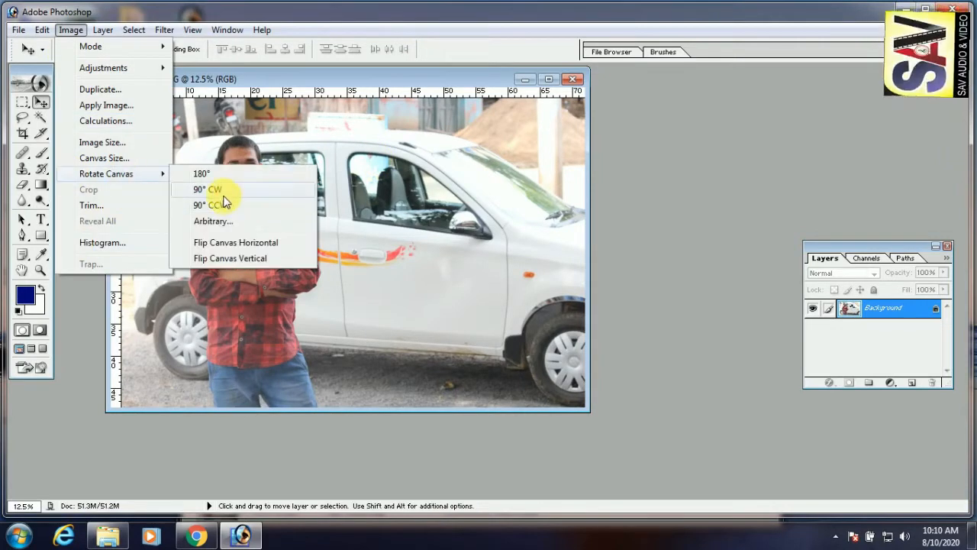
{"action": "left_click", "coordinate": [223, 192]}
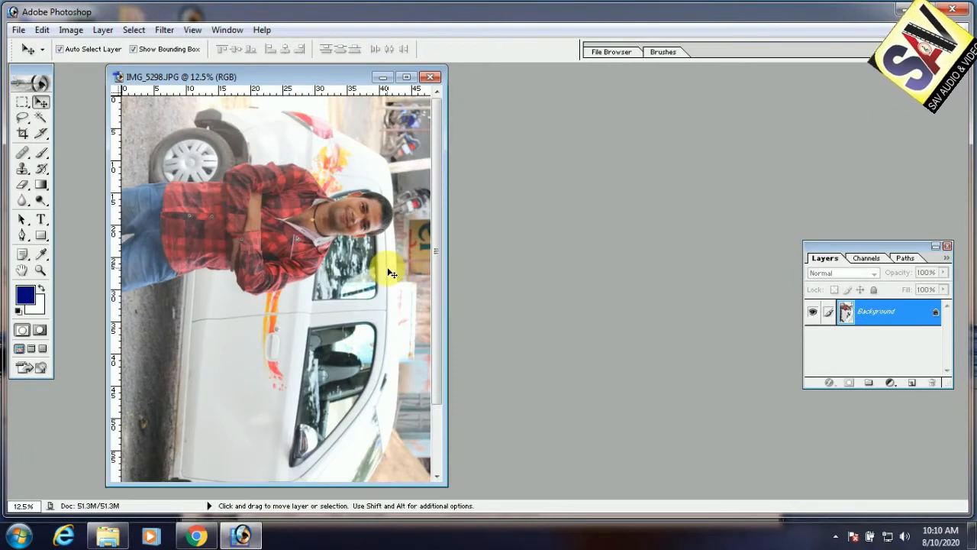
{"action": "key", "text": "ctrl+z"}
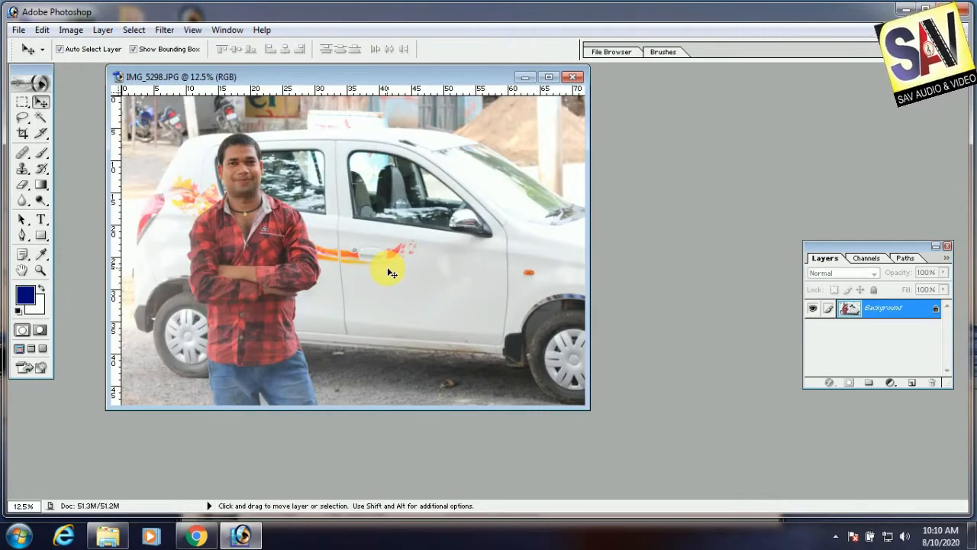
Try adding a new layer with the default name, Normal mode and 100% opacity, and undo it.
{"action": "left_click", "coordinate": [71, 30]}
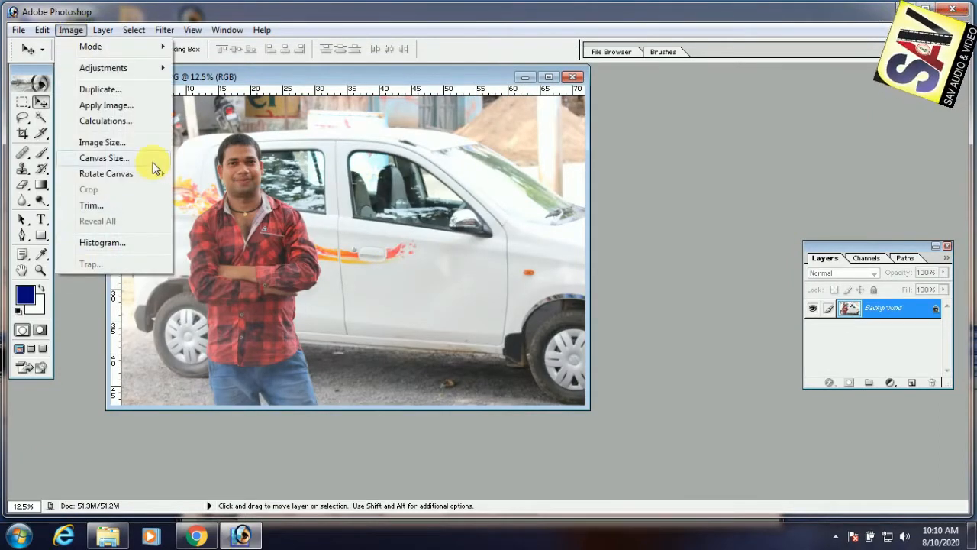
{"action": "mouse_move", "coordinate": [103, 34]}
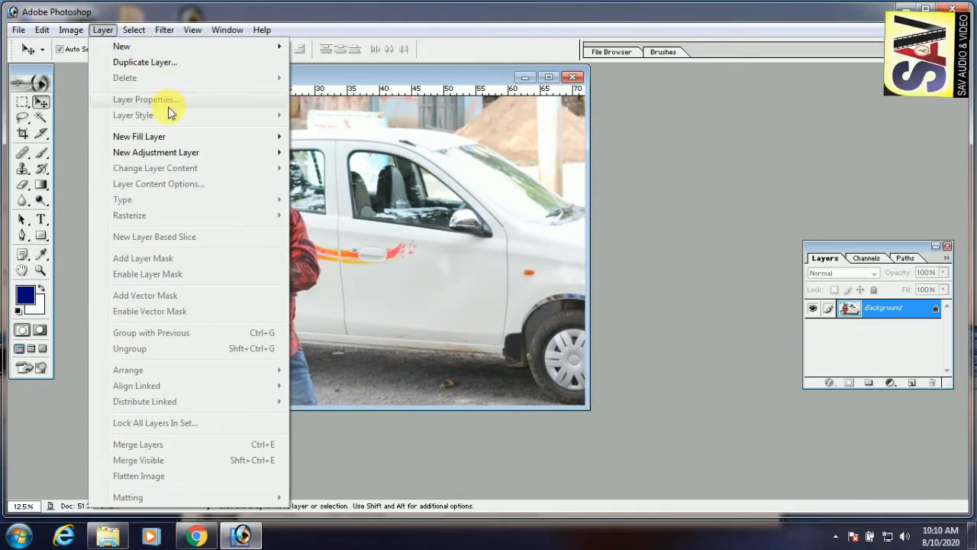
{"action": "mouse_move", "coordinate": [130, 46]}
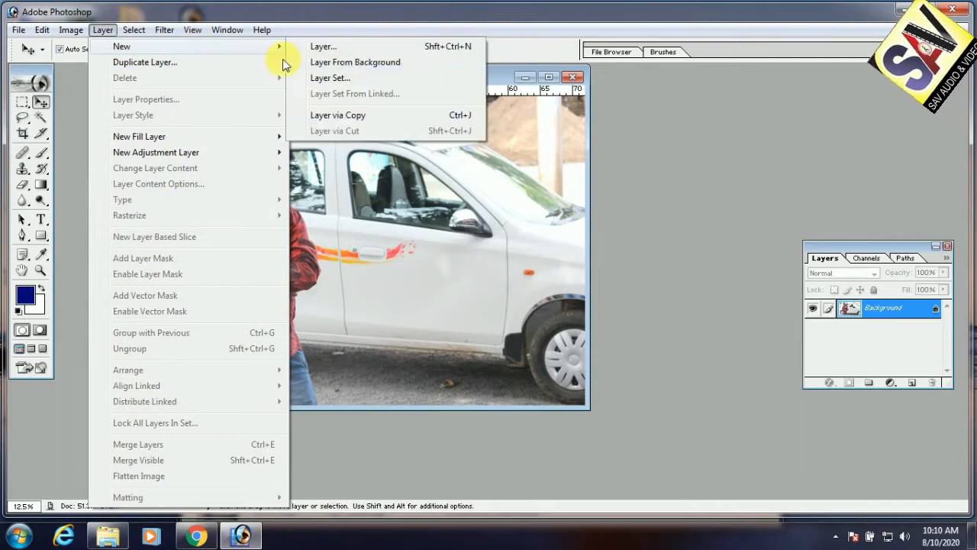
{"action": "left_click", "coordinate": [376, 47]}
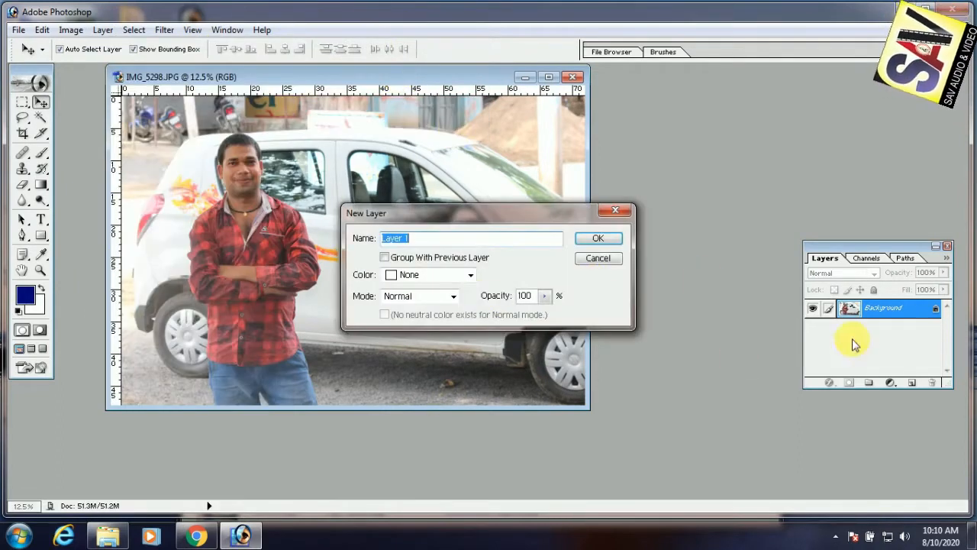
{"action": "left_click", "coordinate": [598, 238]}
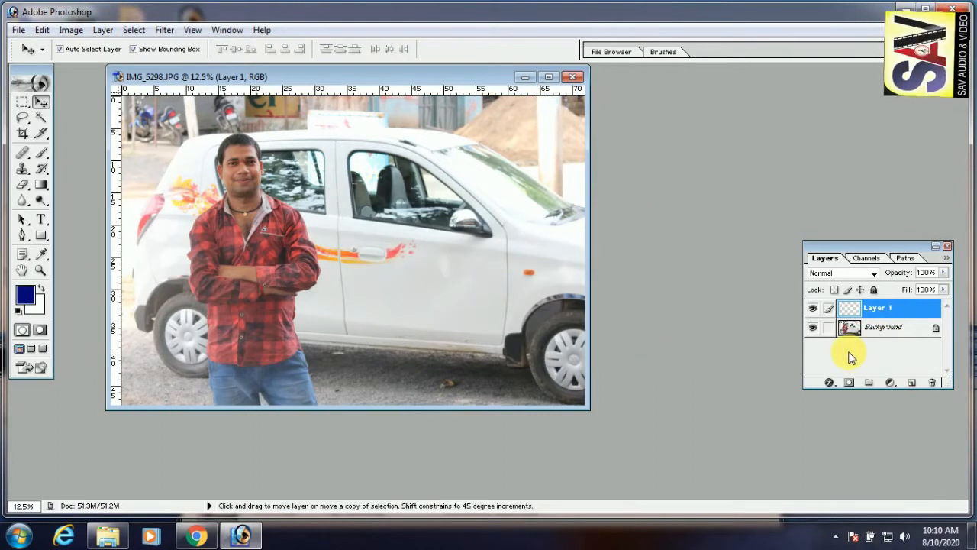
{"action": "key", "text": "ctrl+z"}
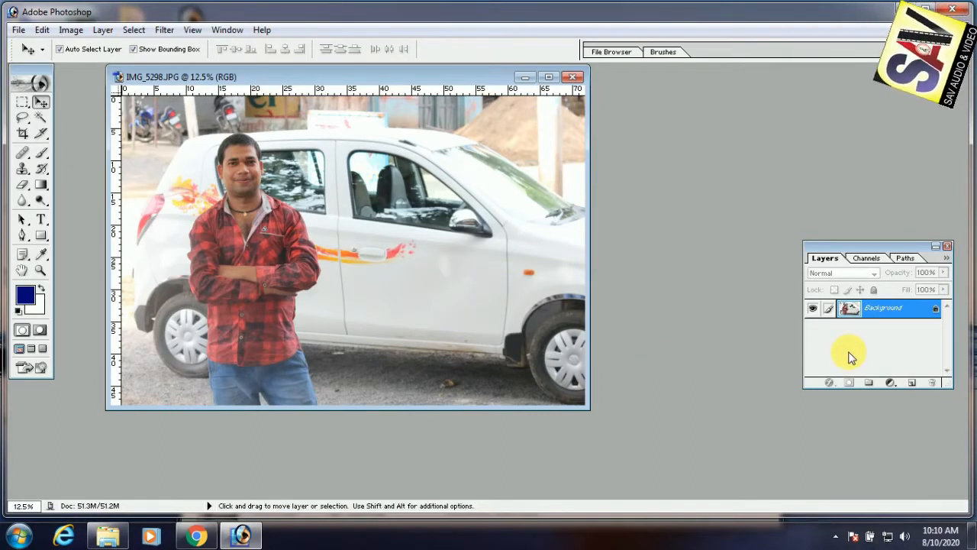
Add a new empty layer above the Background layer with the default settings.
{"action": "left_click", "coordinate": [912, 383]}
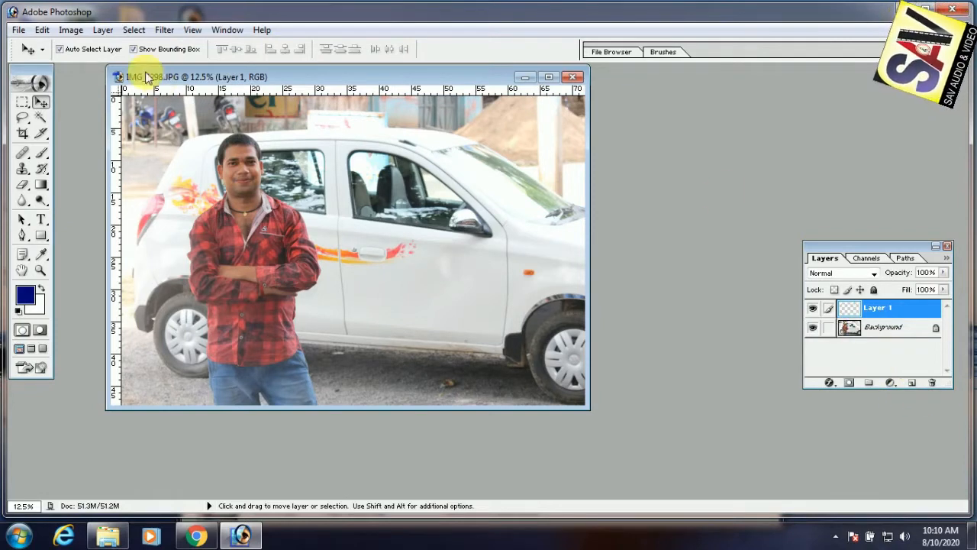
{"action": "left_click", "coordinate": [102, 32]}
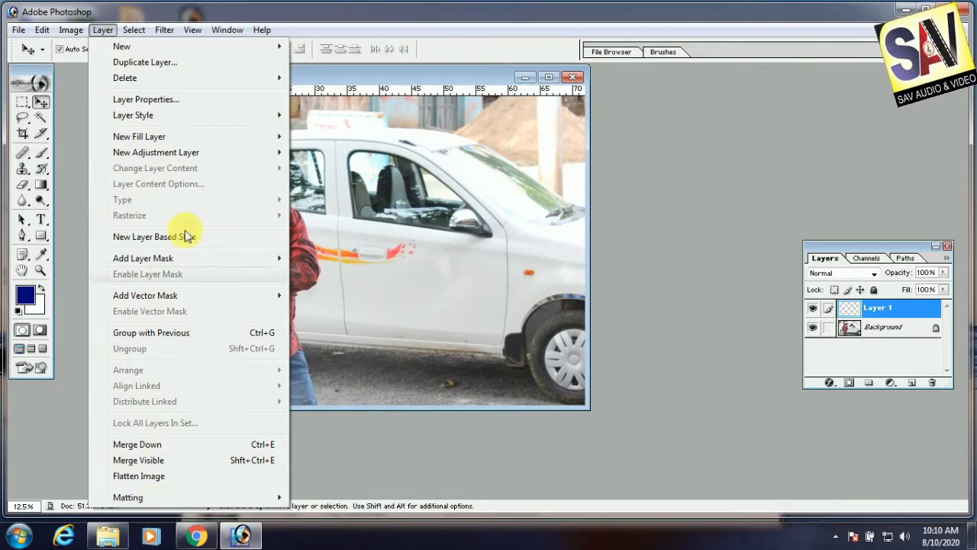
{"action": "mouse_move", "coordinate": [133, 35]}
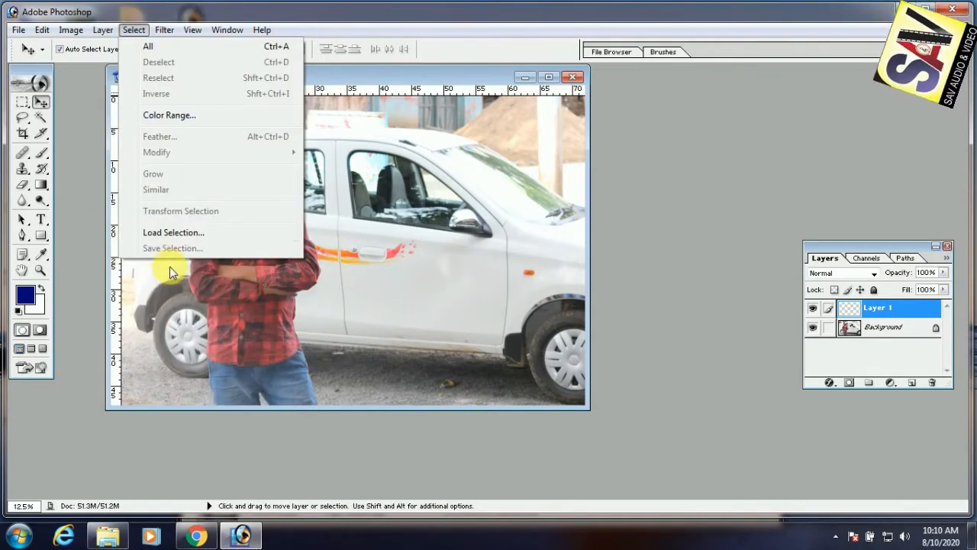
Try to apply the Motion Blur filter to the new empty layer.
{"action": "left_click", "coordinate": [162, 31]}
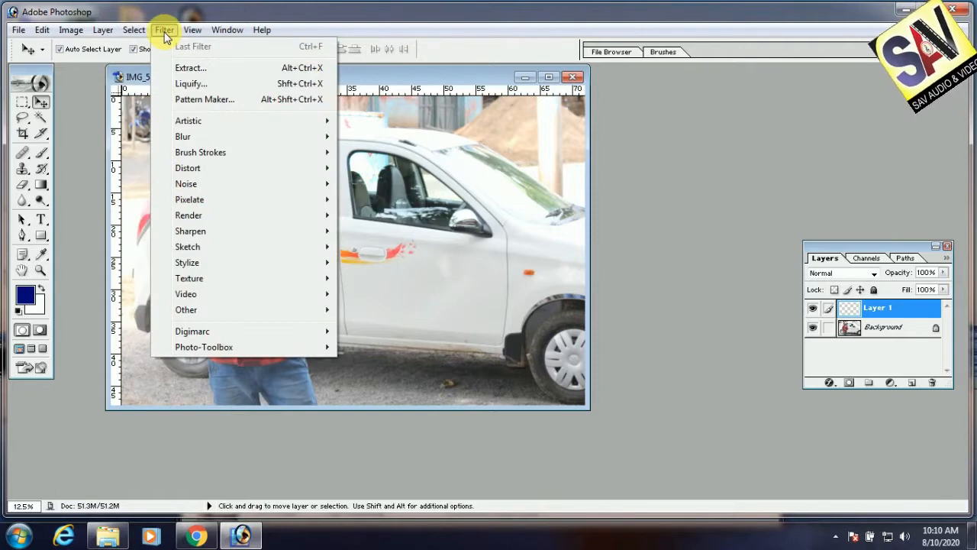
{"action": "mouse_move", "coordinate": [234, 138]}
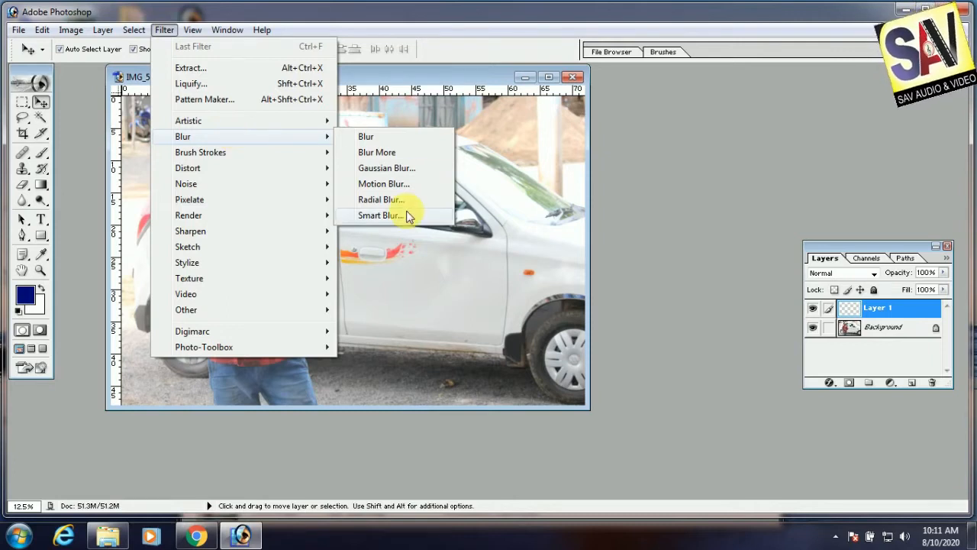
{"action": "left_click", "coordinate": [404, 186]}
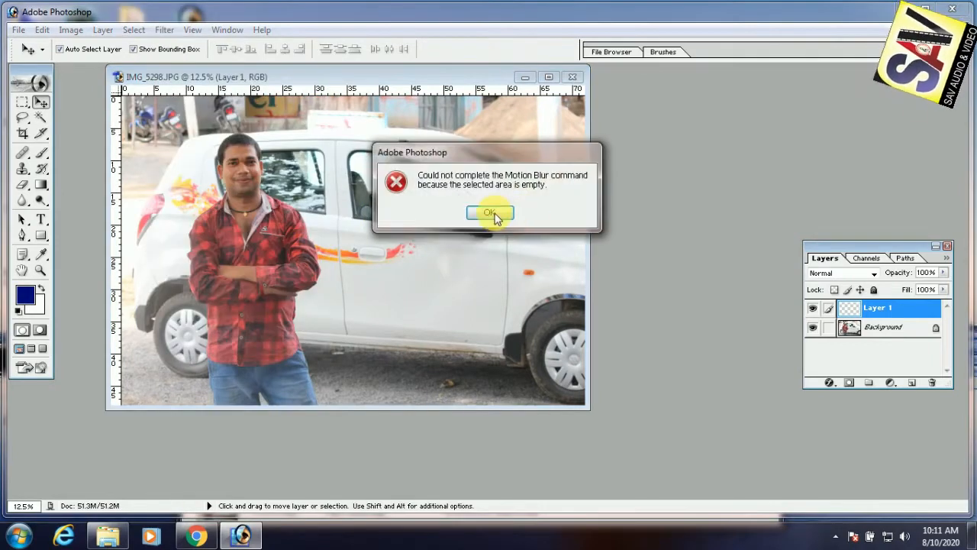
{"action": "left_click", "coordinate": [487, 220]}
Try a Motion Blur with an angle of 0° and a distance of 777 pixels on the Background layer, and undo it.
{"action": "left_click", "coordinate": [894, 329]}
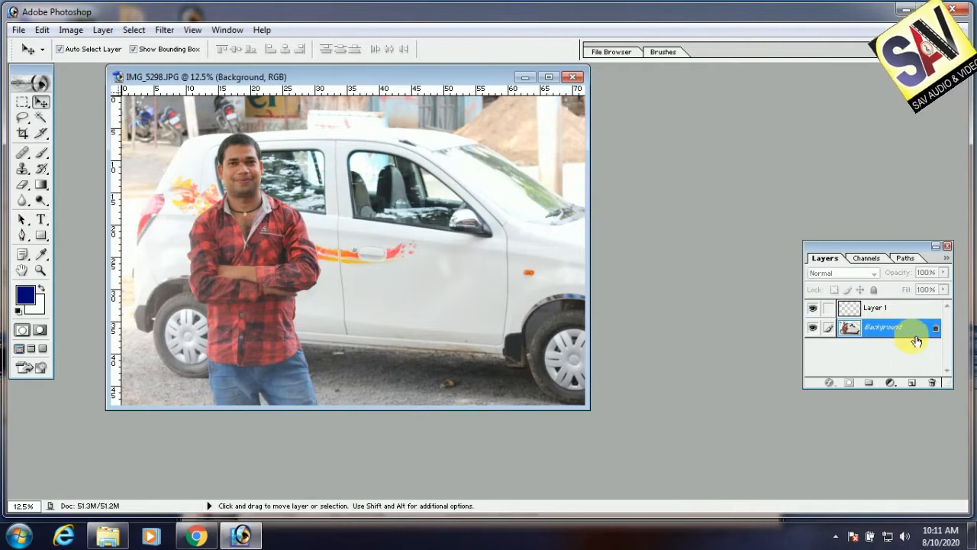
{"action": "left_click", "coordinate": [134, 30]}
{"action": "mouse_move", "coordinate": [168, 37]}
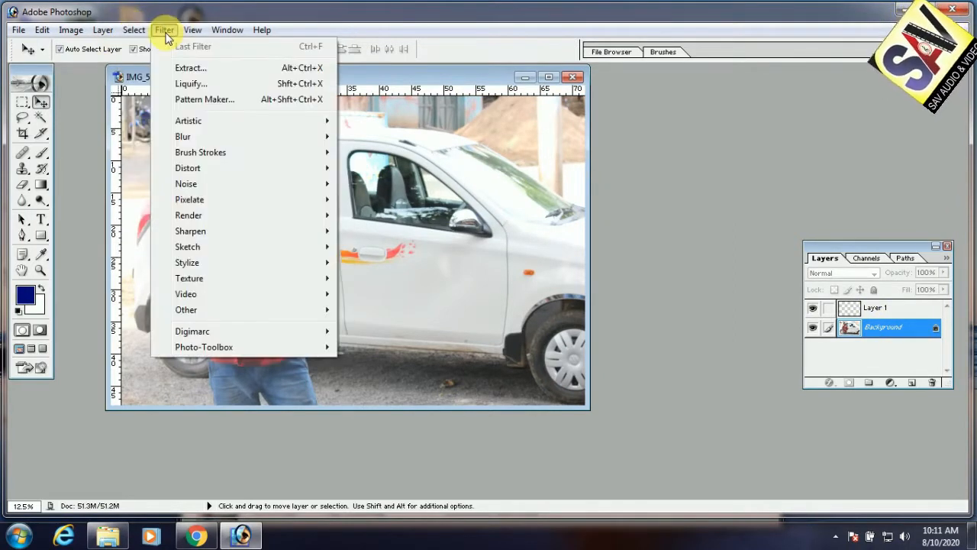
{"action": "mouse_move", "coordinate": [203, 139]}
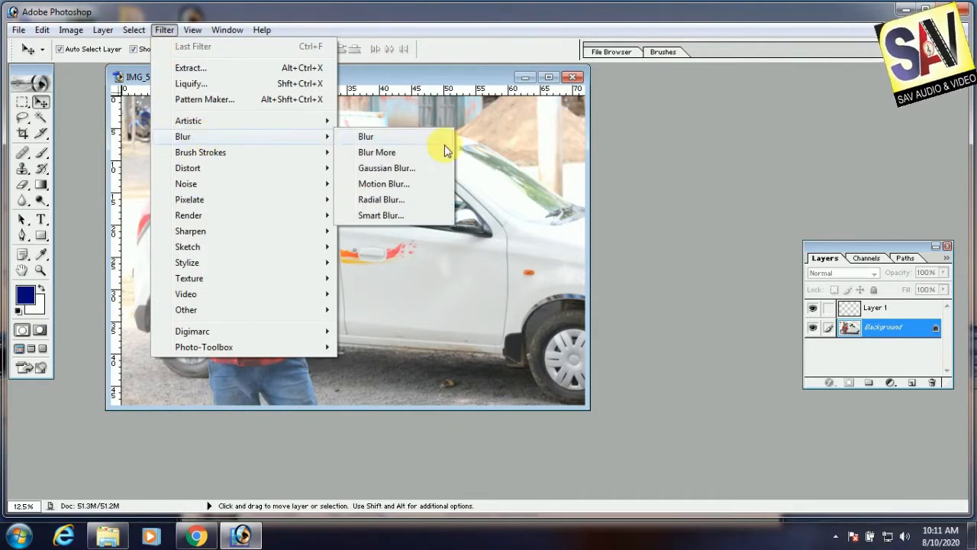
{"action": "left_click", "coordinate": [382, 184]}
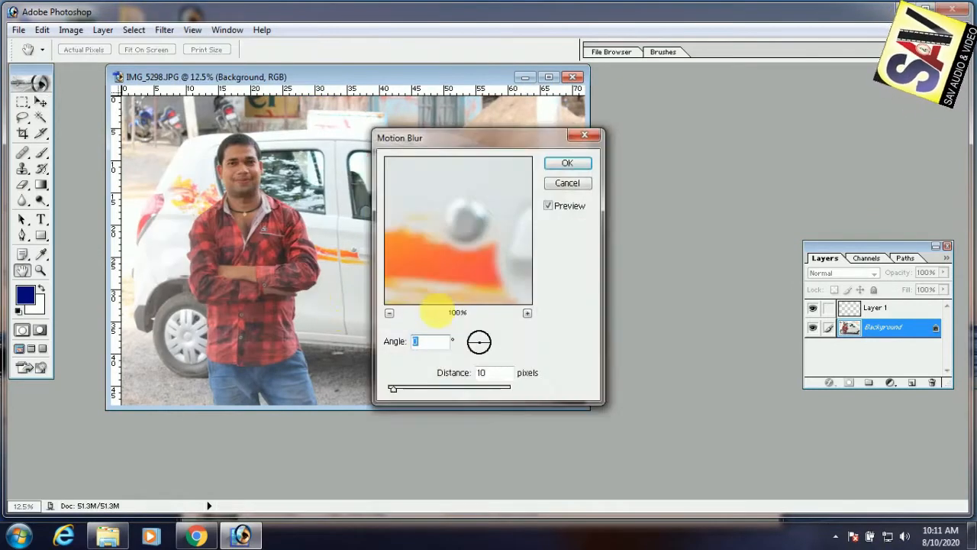
{"action": "left_click_drag", "start_coordinate": [467, 137], "coordinate": [456, 139]}
{"action": "left_click_drag", "start_coordinate": [419, 389], "coordinate": [489, 388]}
{"action": "left_click_drag", "start_coordinate": [478, 145], "coordinate": [662, 230]}
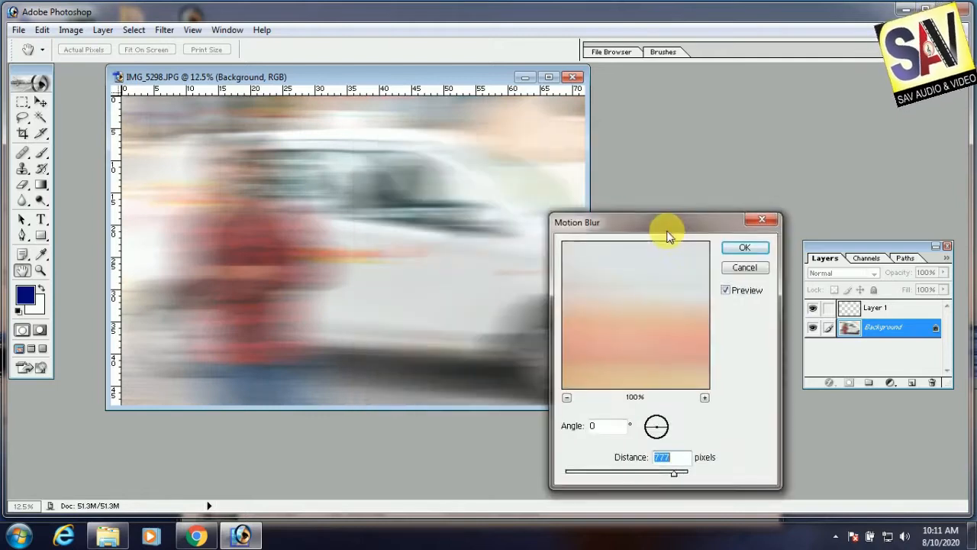
{"action": "left_click", "coordinate": [736, 247]}
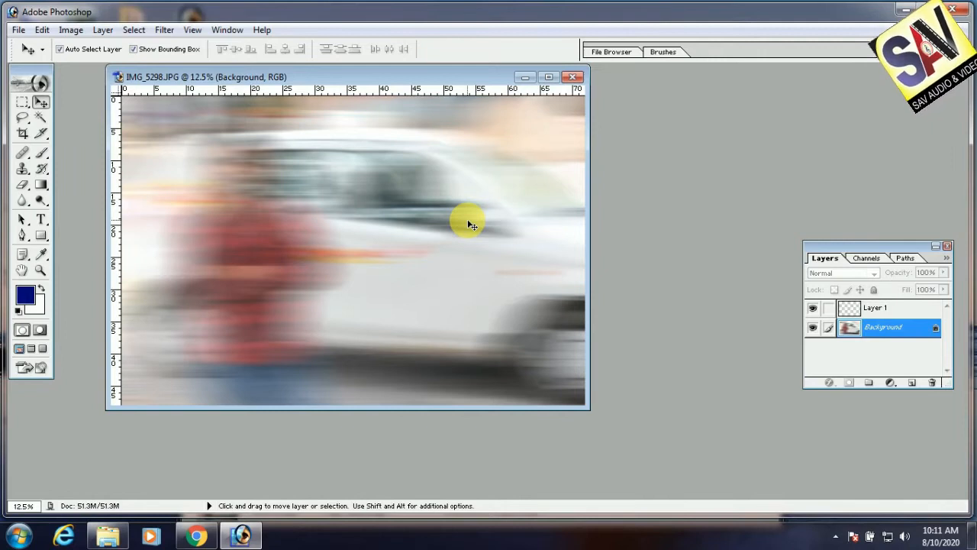
{"action": "key", "text": "ctrl+z"}
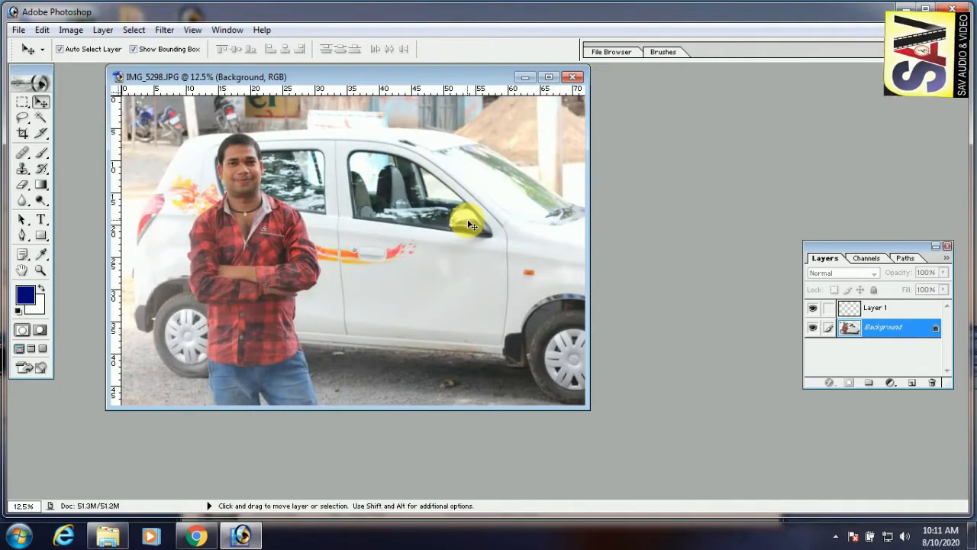
Apply the basic Blur filter to the Background layer.
{"action": "left_click", "coordinate": [162, 29]}
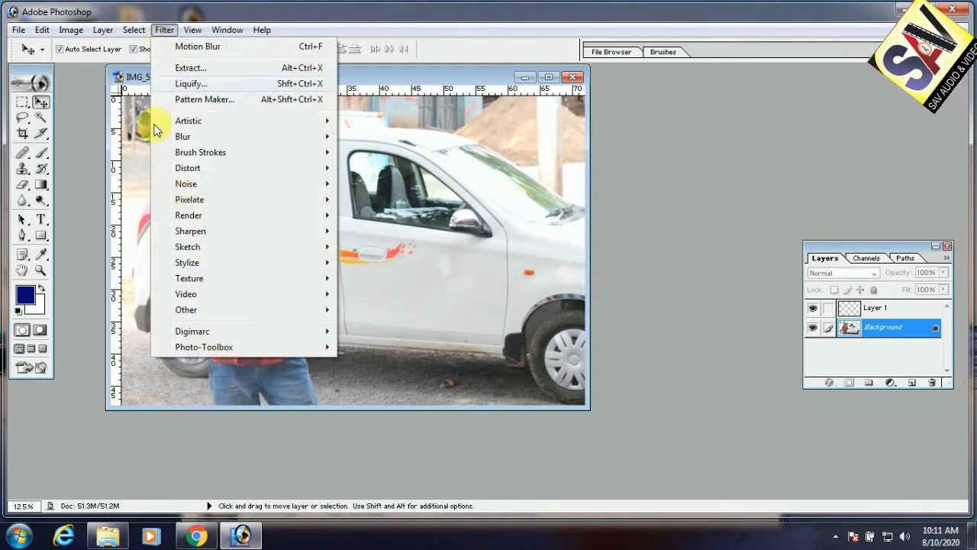
{"action": "mouse_move", "coordinate": [234, 135]}
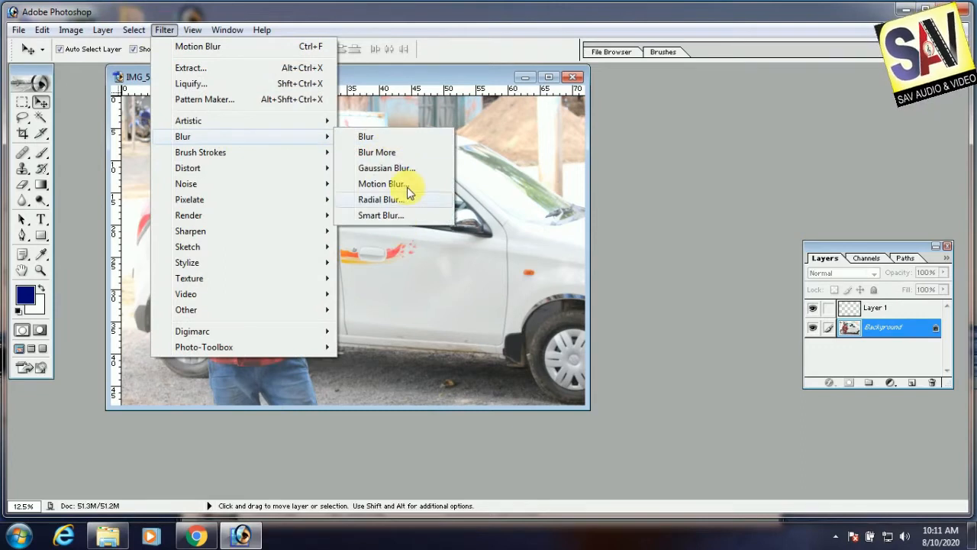
{"action": "left_click", "coordinate": [370, 136]}
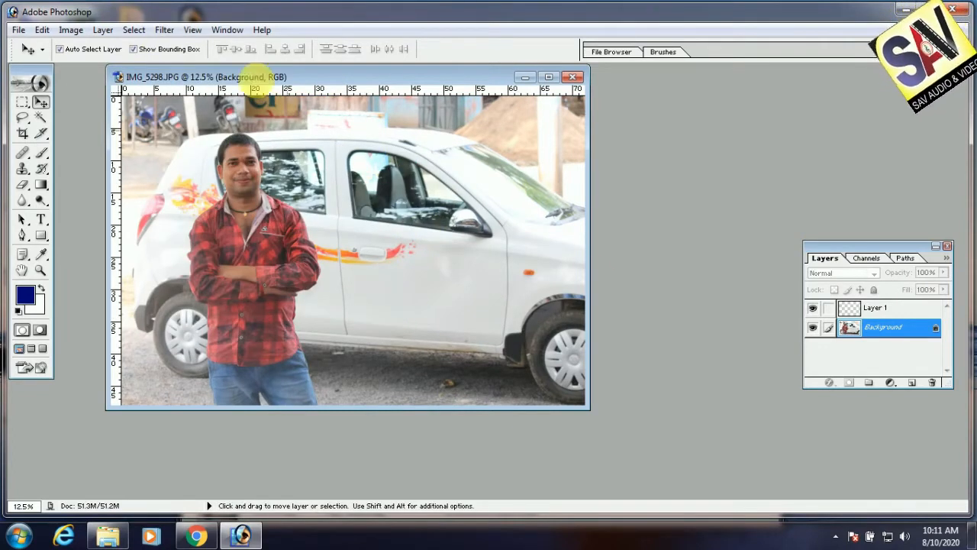
Try the Accented Edges filter with edge width 12, edge brightness 38 and smoothness 11 on the Background layer, and undo it.
{"action": "left_click", "coordinate": [163, 31]}
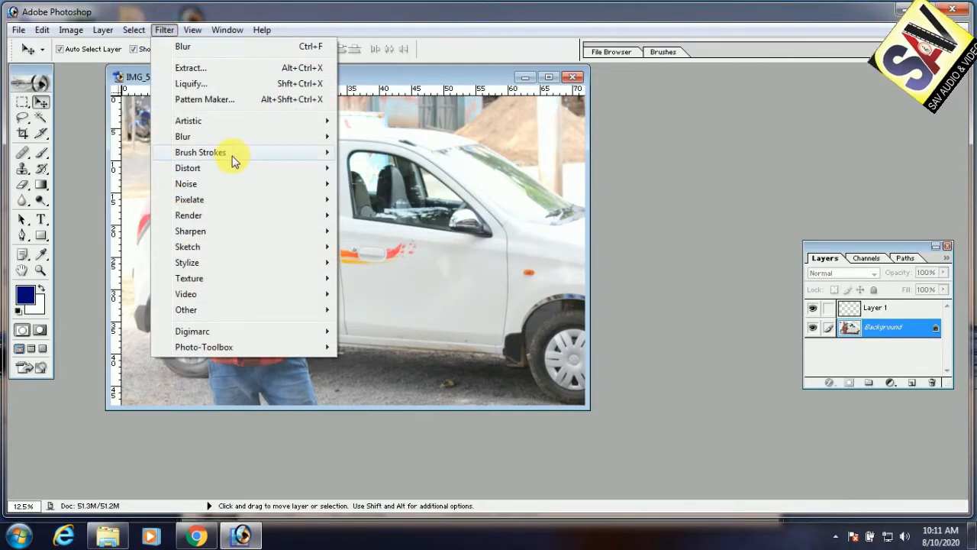
{"action": "mouse_move", "coordinate": [234, 161]}
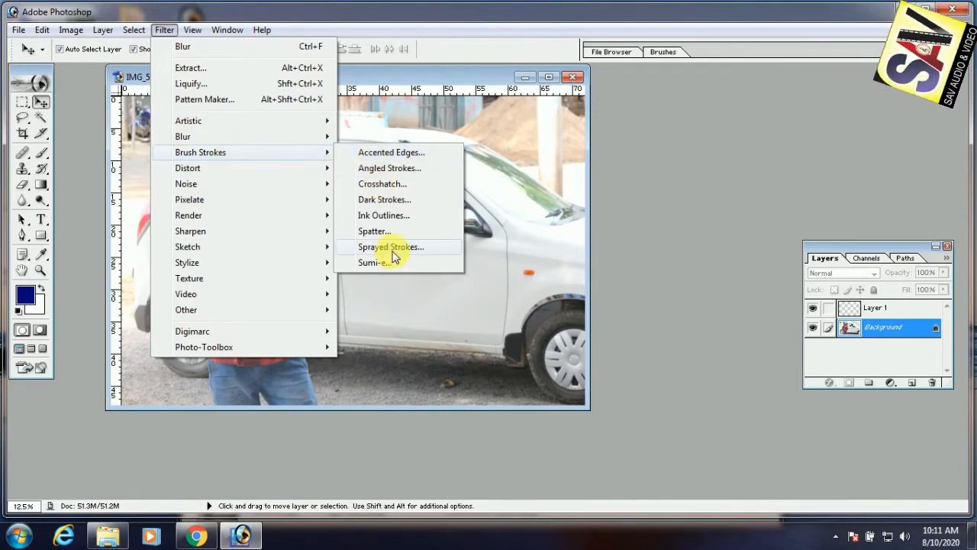
{"action": "left_click", "coordinate": [384, 155]}
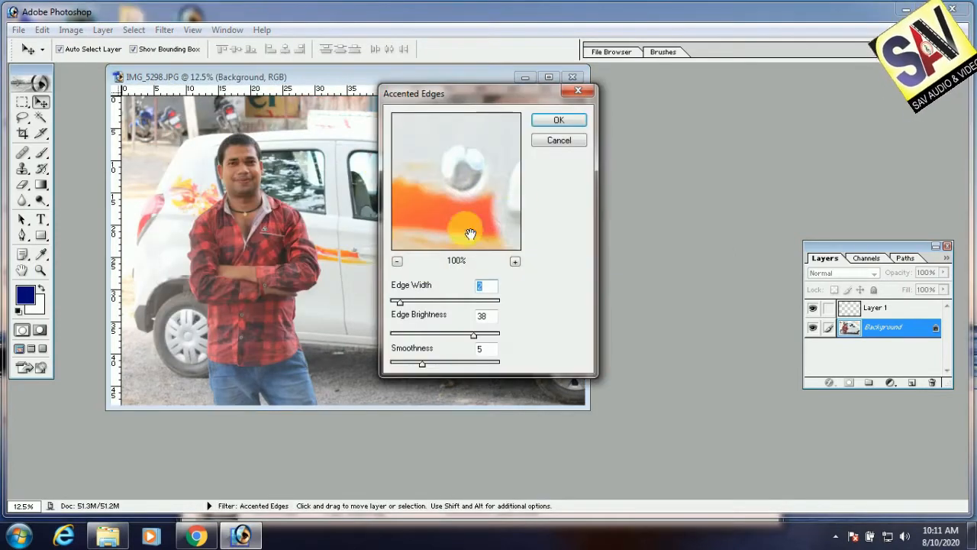
{"action": "left_click_drag", "start_coordinate": [400, 302], "coordinate": [484, 306]}
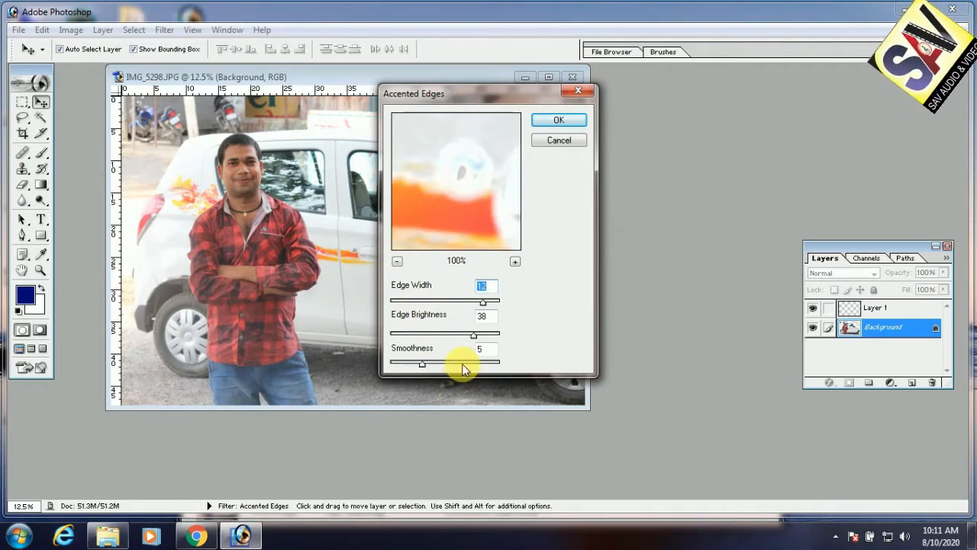
{"action": "left_click_drag", "start_coordinate": [451, 366], "coordinate": [467, 365]}
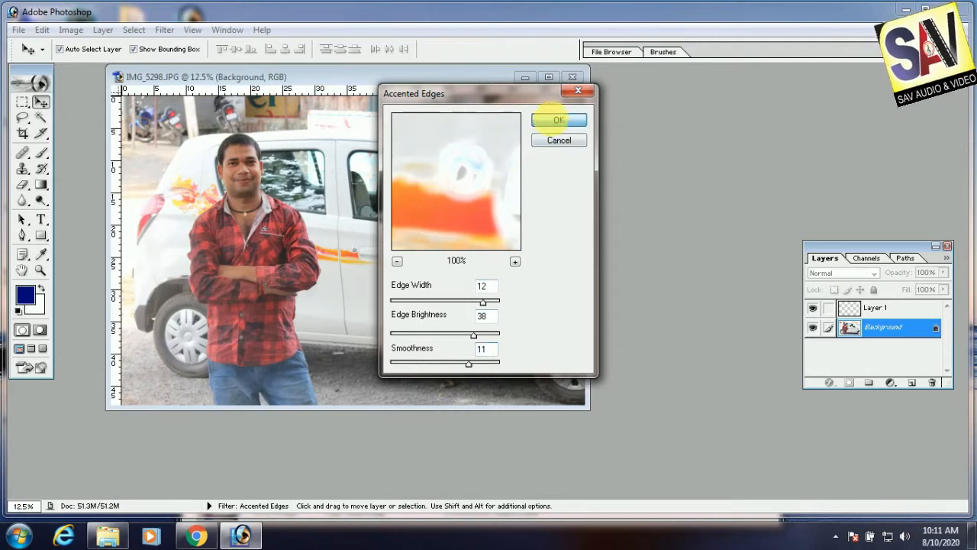
{"action": "left_click", "coordinate": [558, 120]}
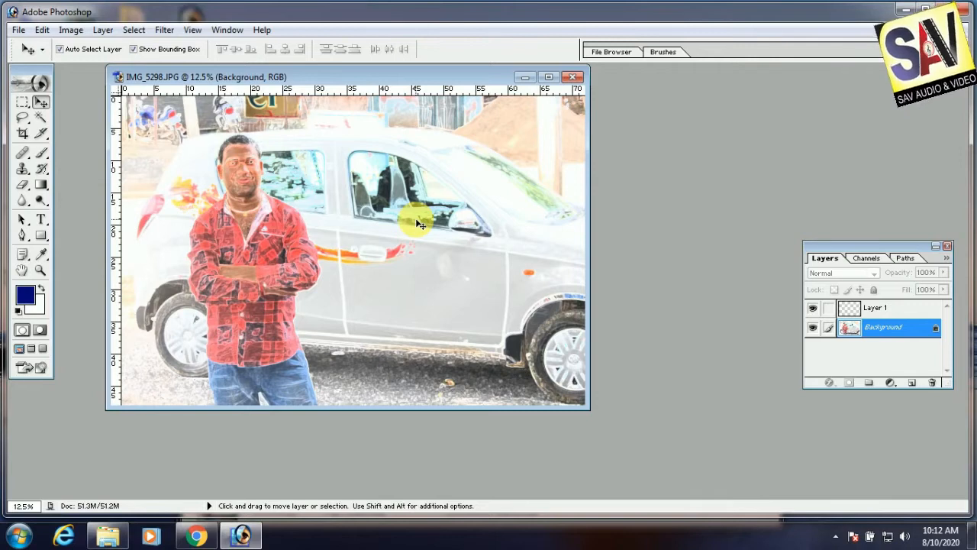
{"action": "left_click", "coordinate": [549, 77]}
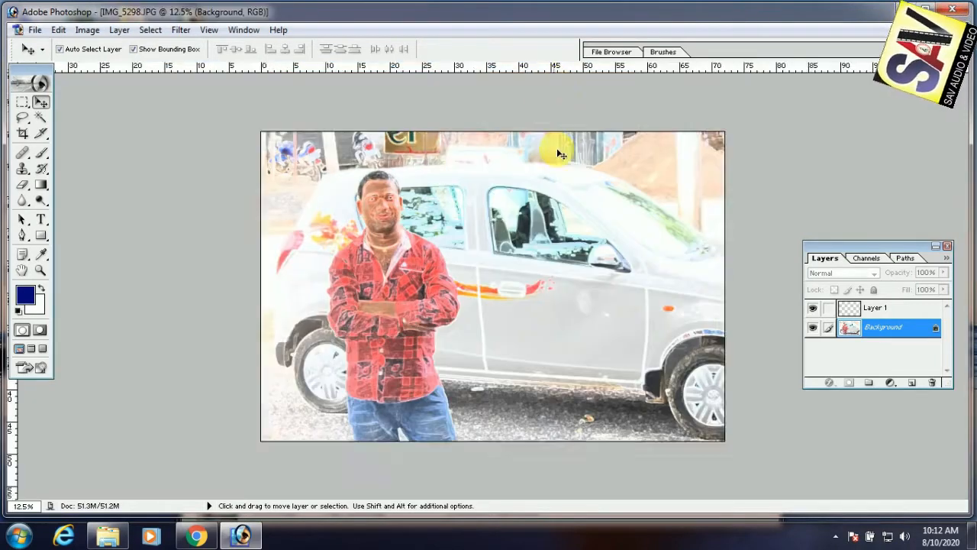
{"action": "scroll", "coordinate": [563, 167], "scroll_direction": "down", "scroll_amount": 2}
{"action": "scroll", "coordinate": [569, 213], "scroll_direction": "up", "scroll_amount": 3}
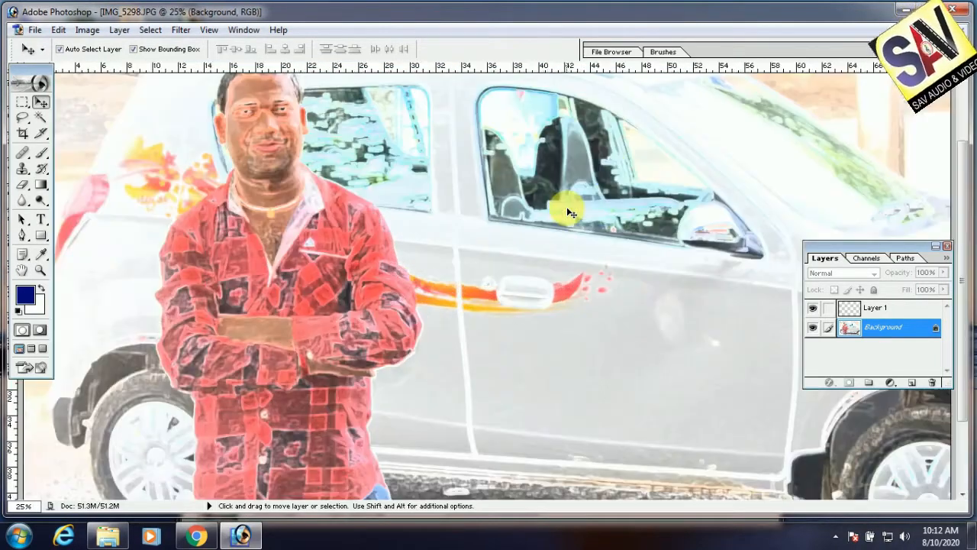
{"action": "scroll", "coordinate": [570, 212], "scroll_direction": "down", "scroll_amount": 2}
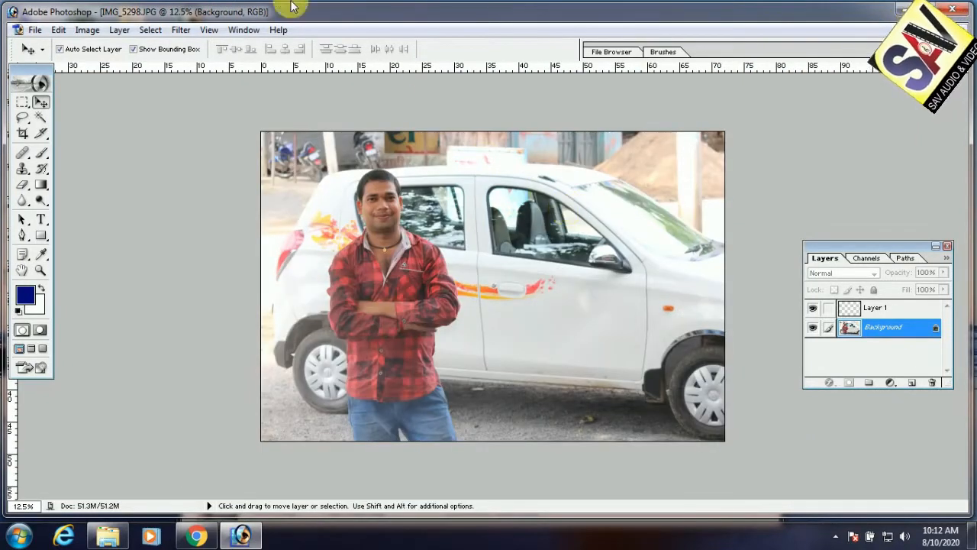
{"action": "left_click", "coordinate": [181, 30]}
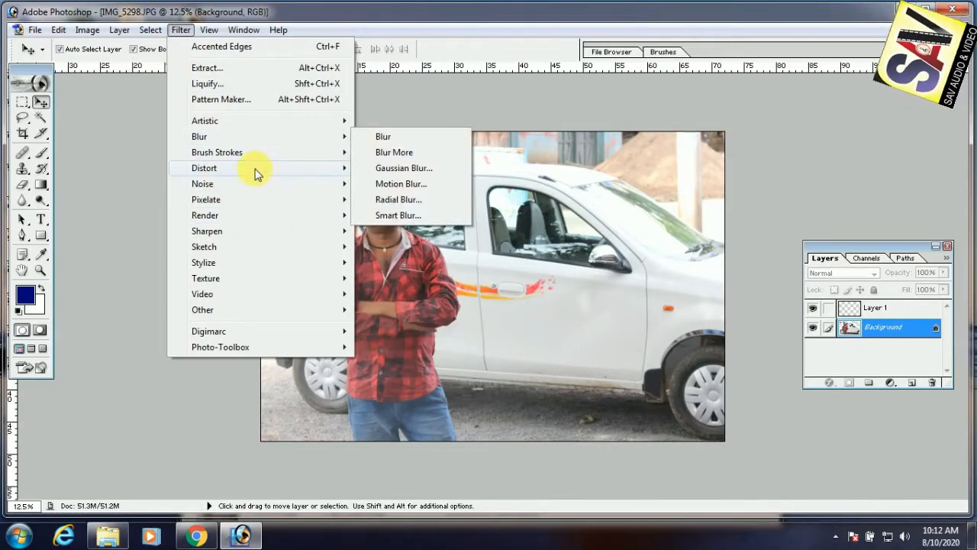
{"action": "mouse_move", "coordinate": [273, 125]}
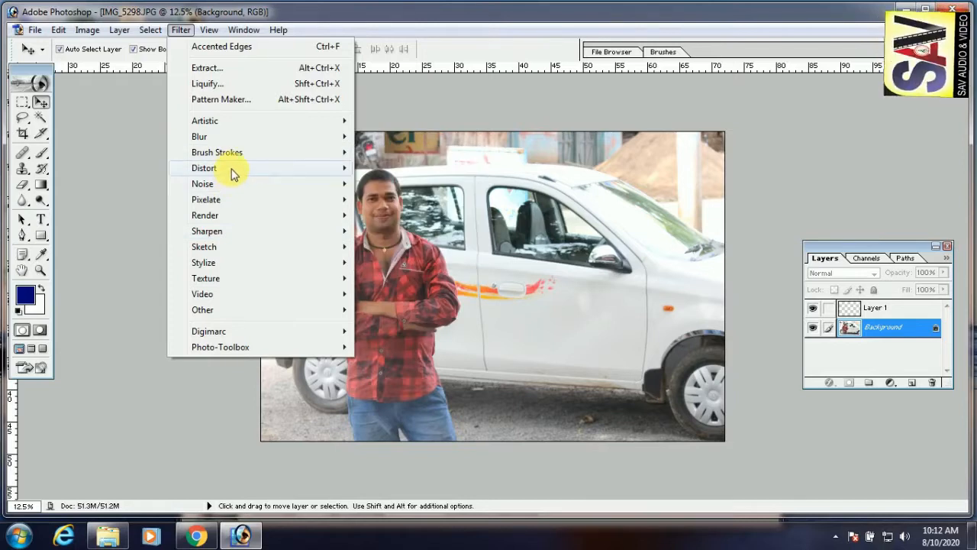
{"action": "mouse_move", "coordinate": [233, 169]}
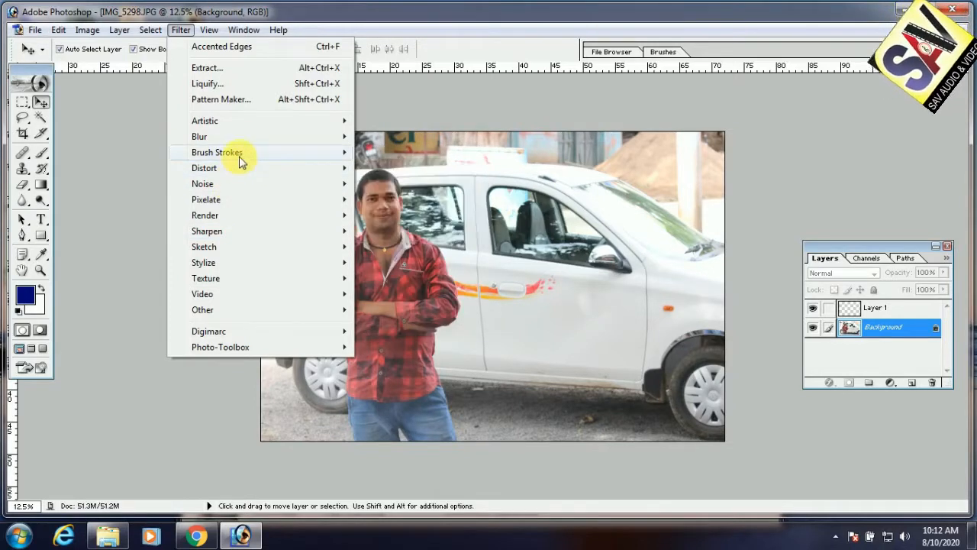
{"action": "mouse_move", "coordinate": [234, 219]}
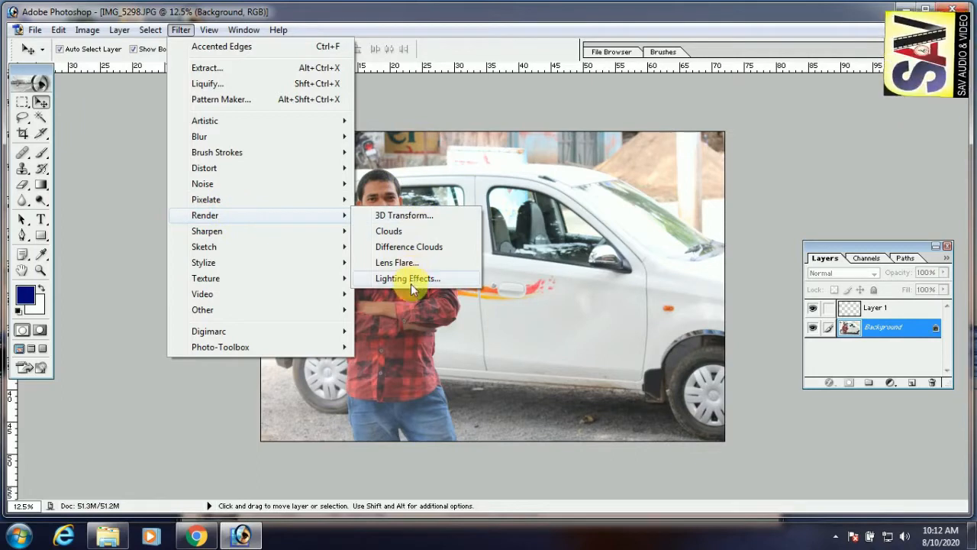
{"action": "left_click", "coordinate": [596, 237]}
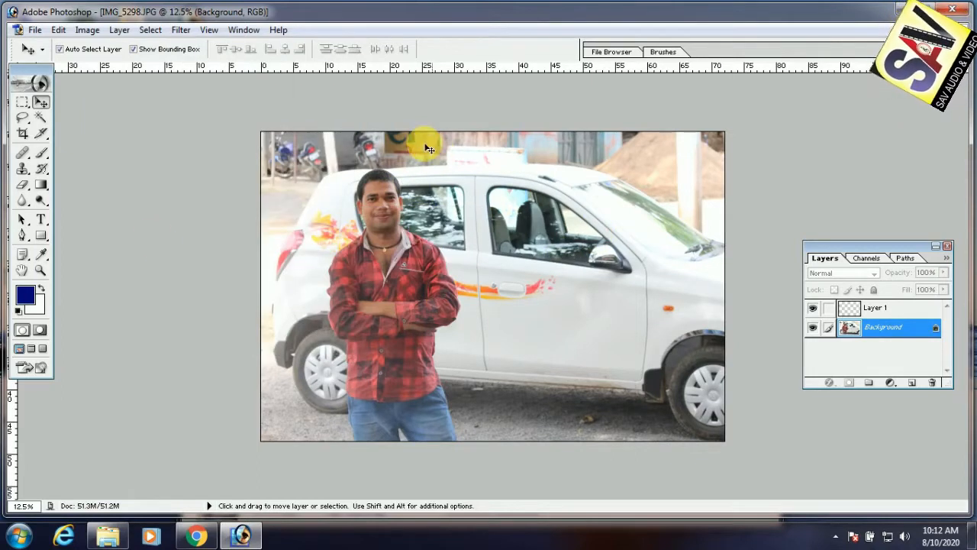
Try drawing a dark blue filled shape across the man's folded arms with the Pen tool, and undo it.
{"action": "left_click", "coordinate": [949, 30]}
{"action": "left_click_drag", "start_coordinate": [272, 77], "coordinate": [431, 103]}
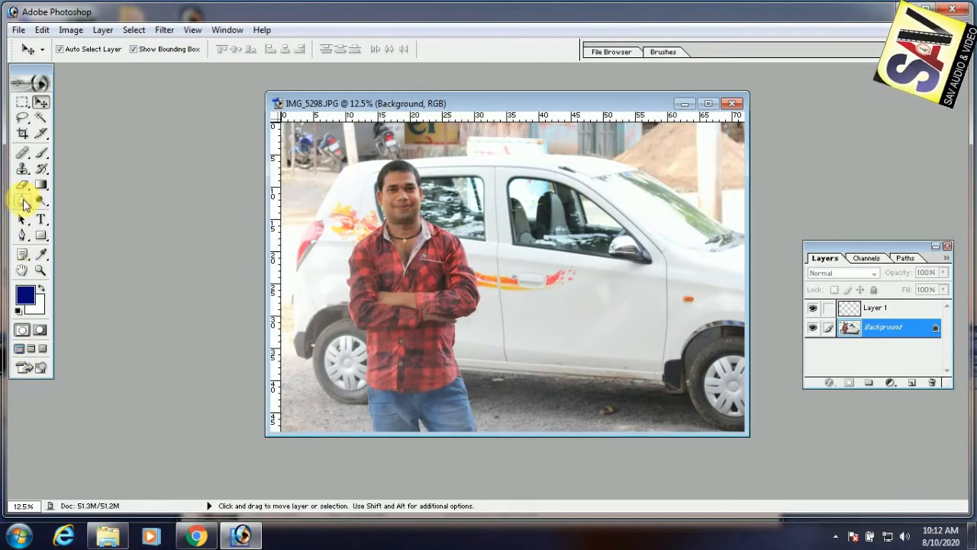
{"action": "left_click", "coordinate": [23, 235]}
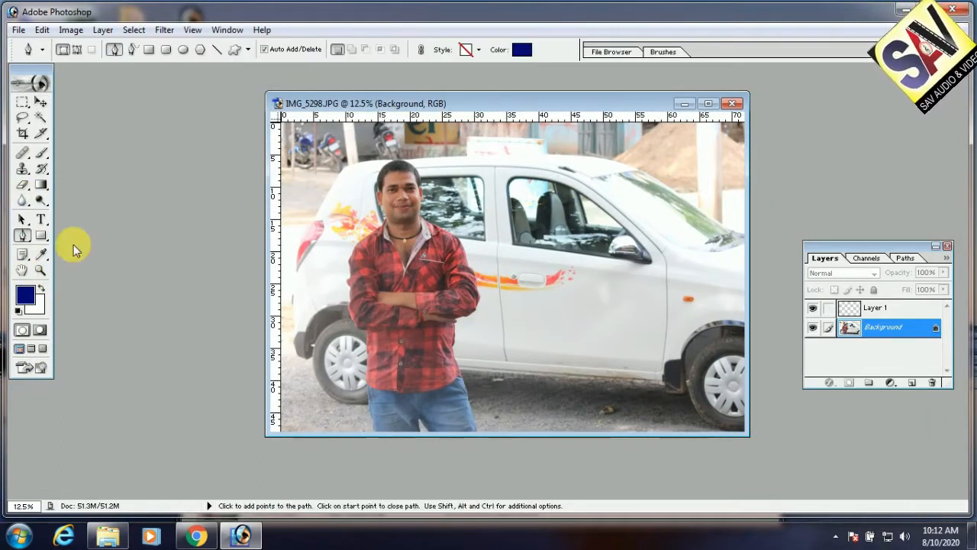
{"action": "left_click", "coordinate": [487, 293]}
{"action": "left_click_drag", "start_coordinate": [352, 305], "coordinate": [352, 286]}
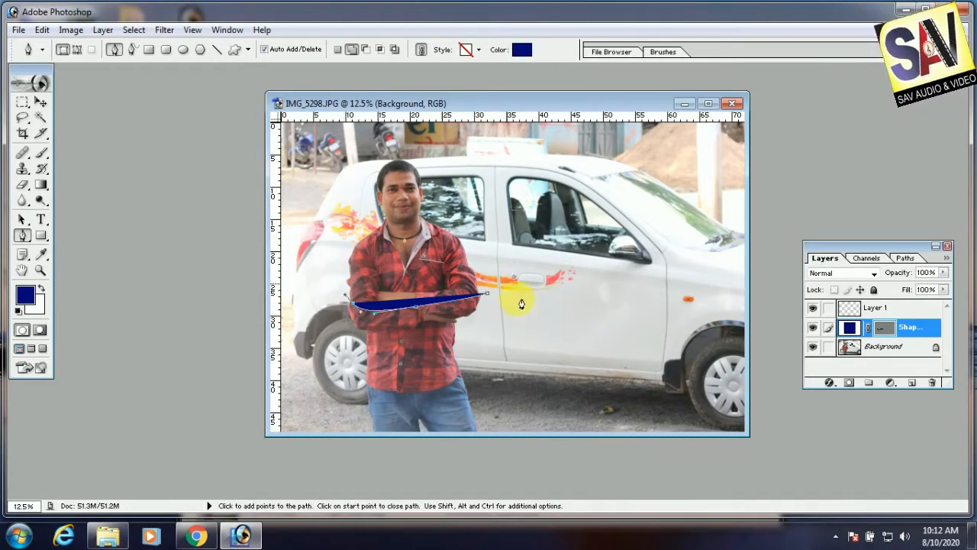
{"action": "key", "text": "ctrl+alt+z"}
{"action": "key", "text": "ctrl+alt+z"}
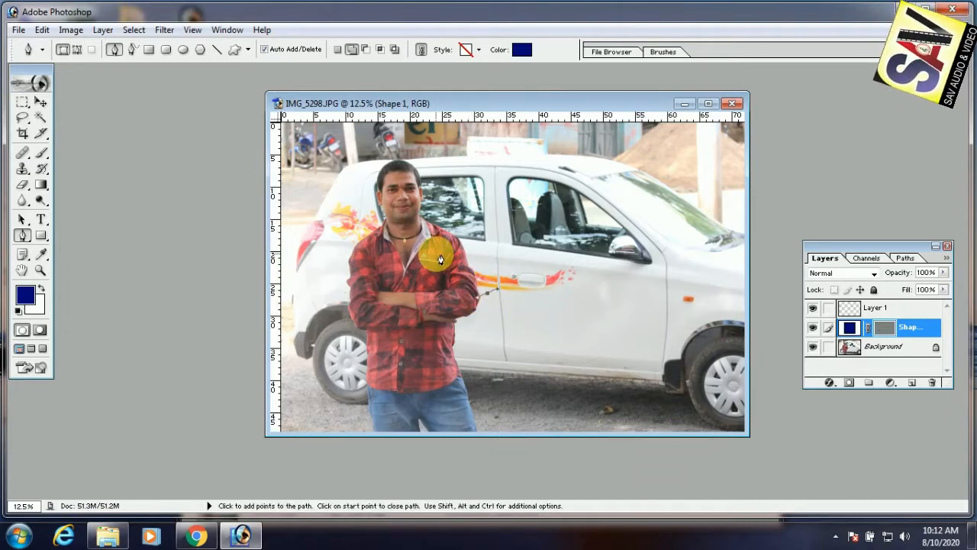
{"action": "key", "text": "ctrl+alt+z"}
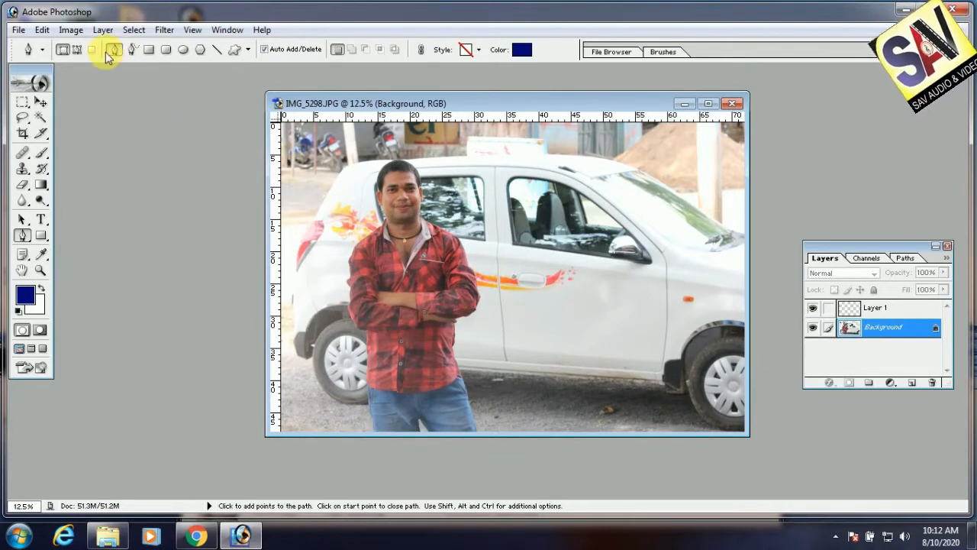
Start a Pen tool outline in Paths mode, running across the man's forearms and up the outer edge of his left-hand sleeve.
{"action": "left_click", "coordinate": [77, 49]}
{"action": "left_click_drag", "start_coordinate": [468, 300], "coordinate": [328, 314]}
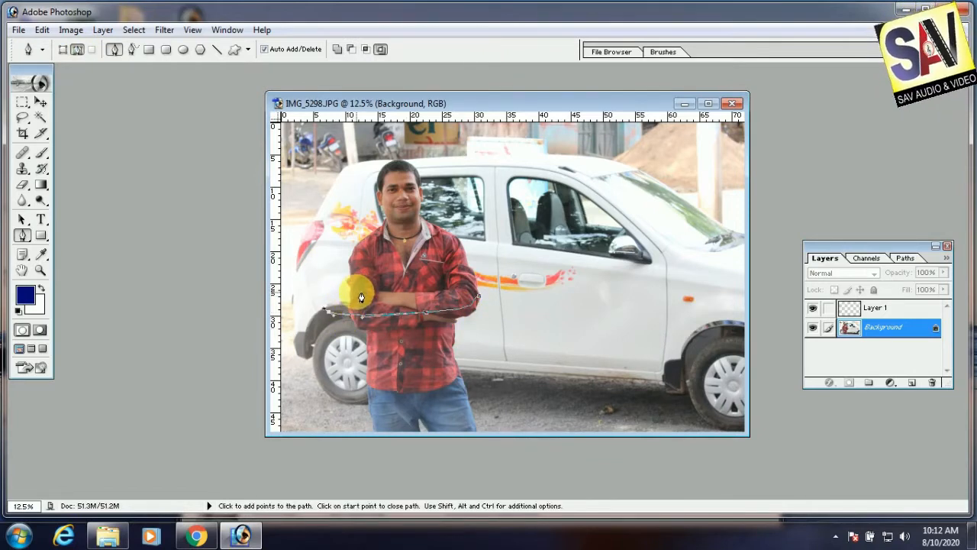
{"action": "key", "text": "ctrl+alt+z"}
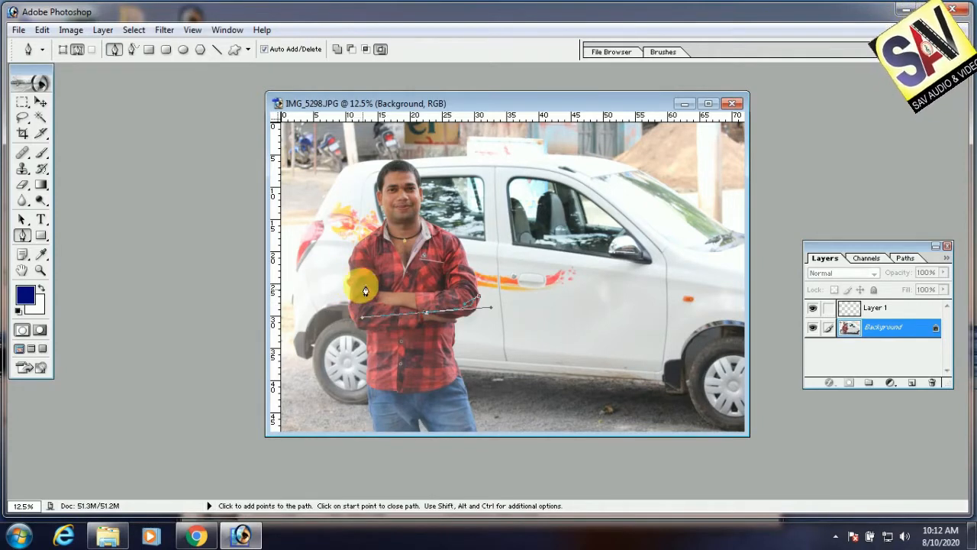
{"action": "left_click_drag", "start_coordinate": [351, 269], "coordinate": [352, 258]}
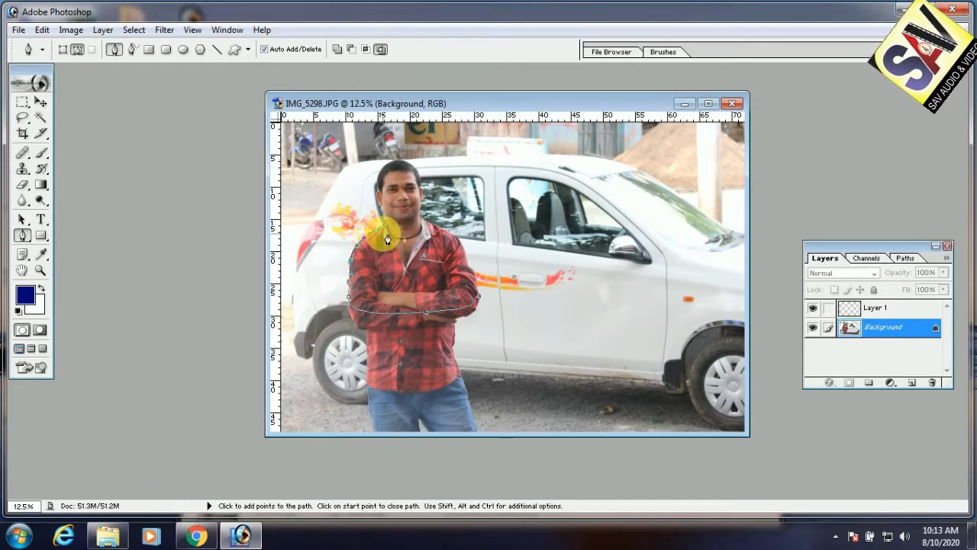
Continue the path along the left-hand shoulder and collar to the neck, replacing the last misplaced anchor point.
{"action": "key", "text": "ctrl+plus"}
{"action": "key", "text": "ctrl+plus"}
{"action": "key", "text": "ctrl+plus"}
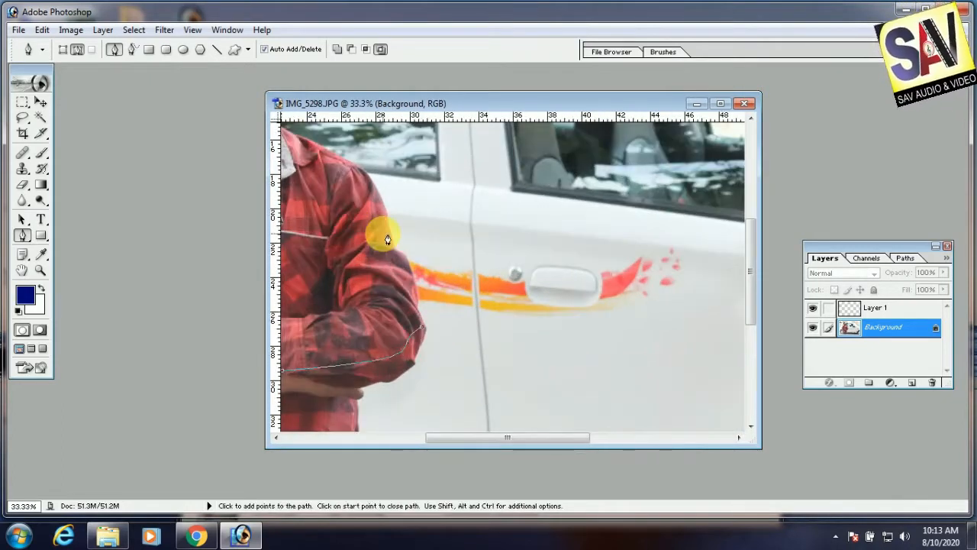
{"action": "left_click_drag", "start_coordinate": [370, 206], "coordinate": [659, 264]}
{"action": "left_click_drag", "start_coordinate": [489, 187], "coordinate": [481, 285]}
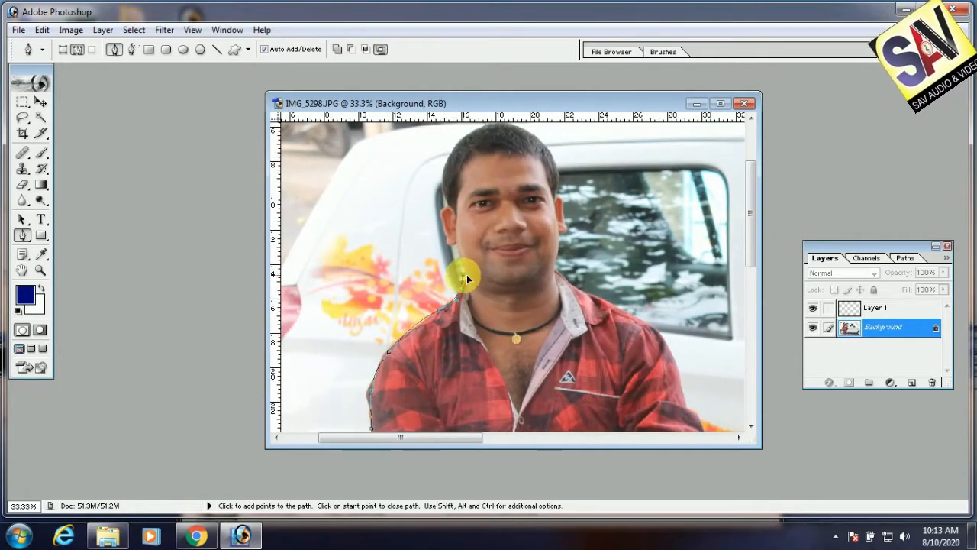
{"action": "key", "text": "ctrl+plus"}
{"action": "key", "text": "ctrl+plus"}
{"action": "key", "text": "ctrl+plus"}
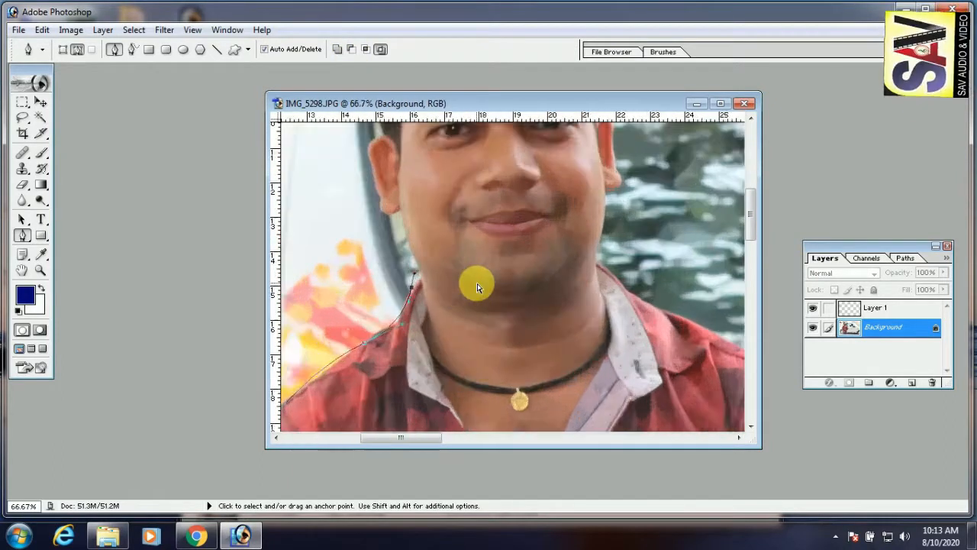
{"action": "key", "text": "ctrl+z"}
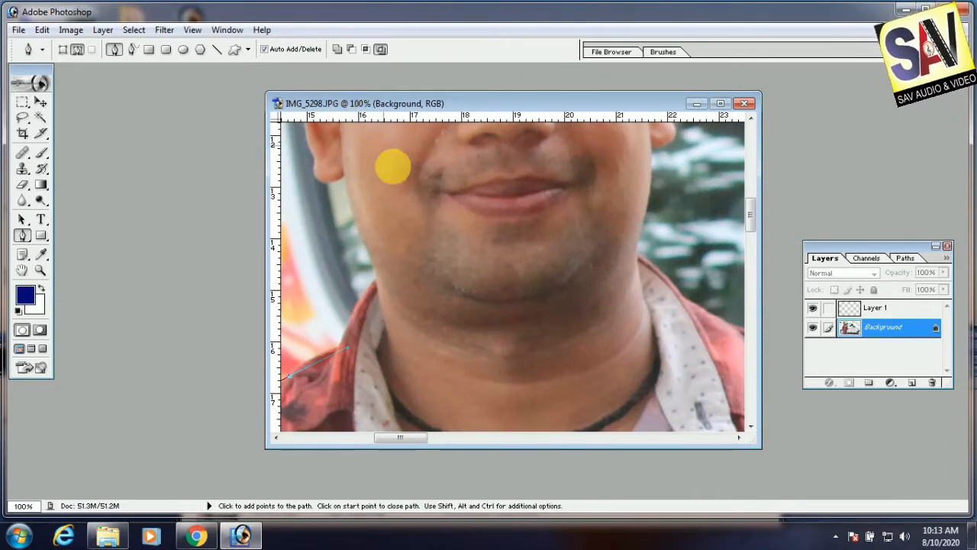
{"action": "left_click", "coordinate": [365, 293]}
{"action": "left_click", "coordinate": [375, 266]}
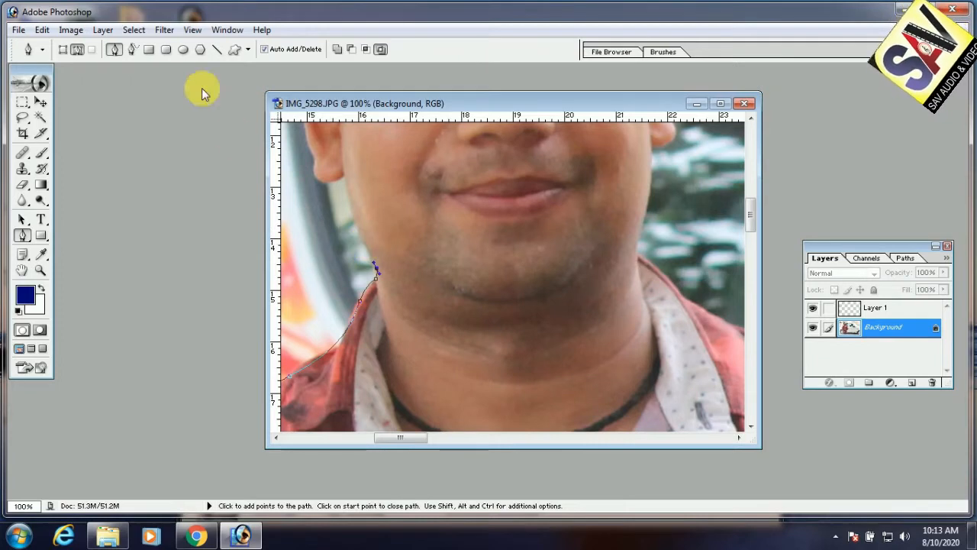
{"action": "left_click", "coordinate": [164, 29]}
{"action": "mouse_move", "coordinate": [251, 217]}
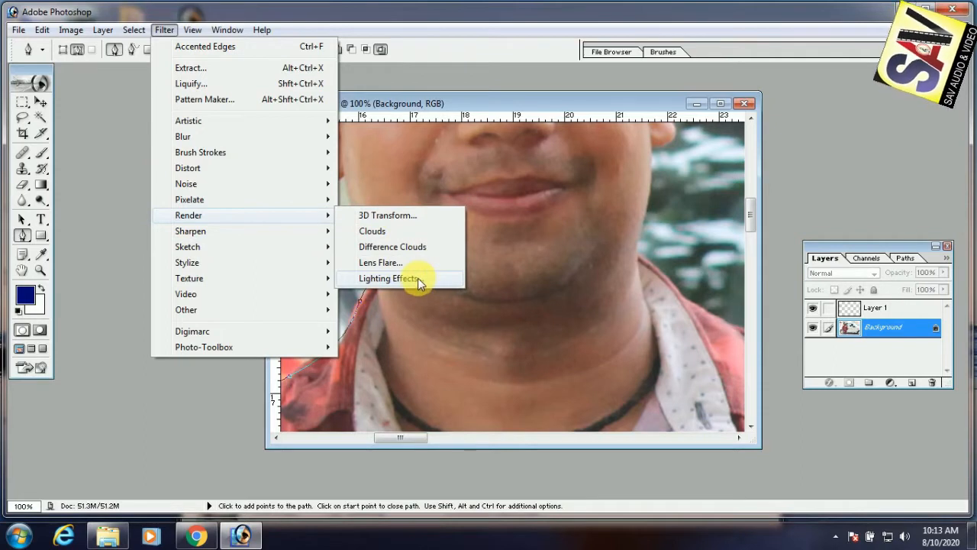
{"action": "left_click", "coordinate": [450, 112]}
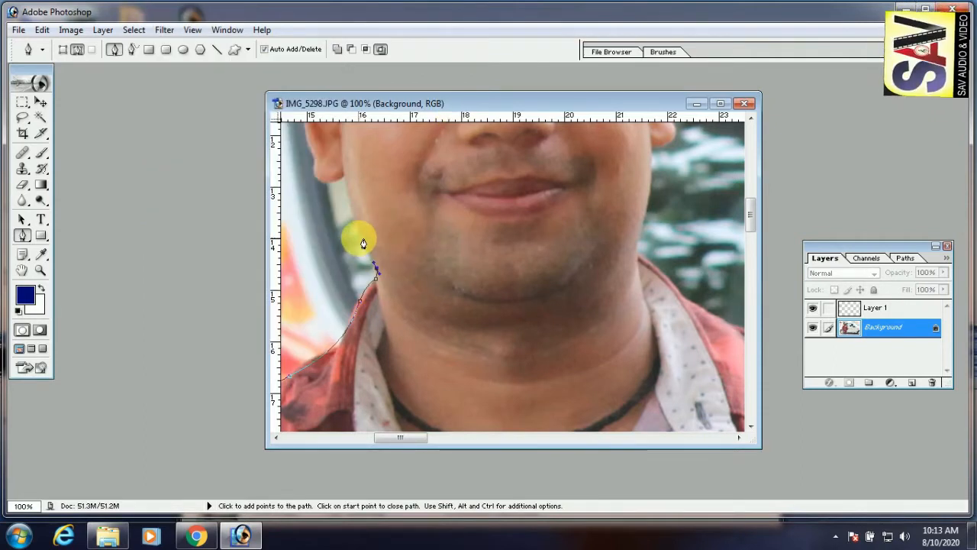
Extend the path from the neck up along the left-hand cheek and around the ear.
{"action": "key", "text": "ctrl+plus"}
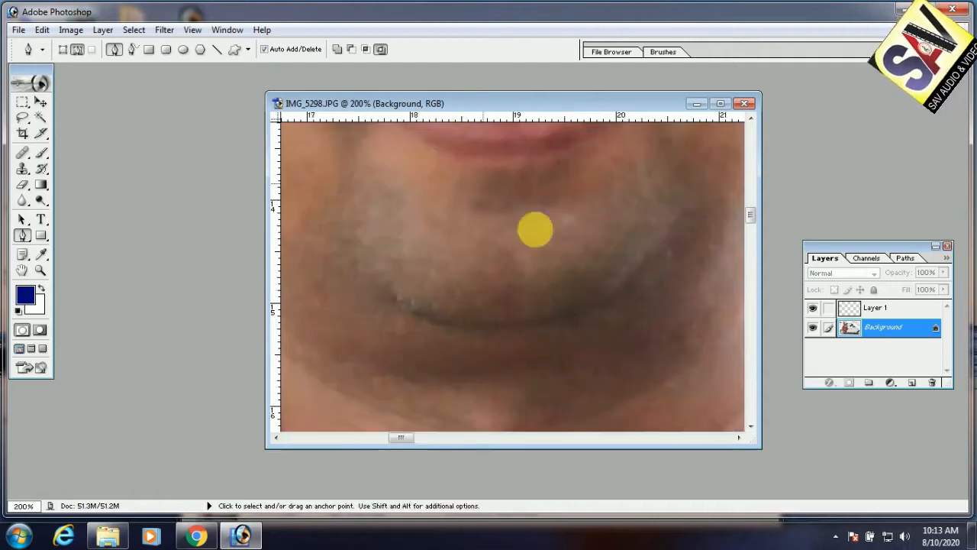
{"action": "left_click_drag", "start_coordinate": [425, 226], "coordinate": [683, 326]}
{"action": "left_click_drag", "start_coordinate": [443, 259], "coordinate": [515, 334]}
{"action": "left_click_drag", "start_coordinate": [511, 306], "coordinate": [433, 219]}
{"action": "left_click", "coordinate": [497, 256]}
{"action": "left_click_drag", "start_coordinate": [419, 136], "coordinate": [463, 327]}
{"action": "left_click_drag", "start_coordinate": [466, 364], "coordinate": [448, 267]}
{"action": "left_click_drag", "start_coordinate": [473, 233], "coordinate": [493, 224]}
Trace the path up the left-hand side of the hair to the top of the head.
{"action": "left_click_drag", "start_coordinate": [473, 128], "coordinate": [499, 371]}
{"action": "left_click_drag", "start_coordinate": [484, 338], "coordinate": [477, 295]}
{"action": "left_click_drag", "start_coordinate": [514, 192], "coordinate": [489, 315]}
{"action": "left_click_drag", "start_coordinate": [487, 315], "coordinate": [507, 269]}
{"action": "left_click_drag", "start_coordinate": [586, 181], "coordinate": [532, 276]}
{"action": "left_click_drag", "start_coordinate": [636, 238], "coordinate": [554, 273]}
{"action": "left_click_drag", "start_coordinate": [619, 302], "coordinate": [448, 245]}
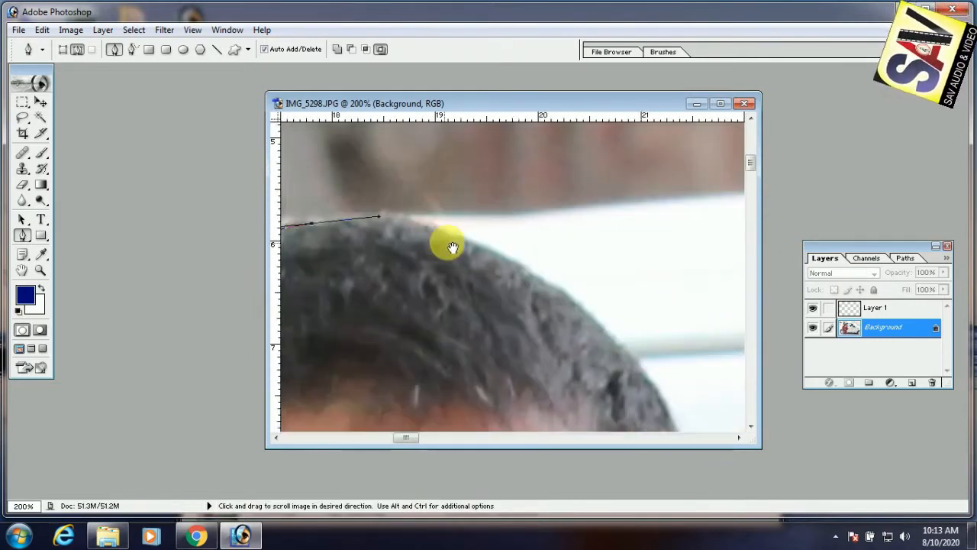
Continue the path down the hair on the right-hand side of the head to the top of the ear.
{"action": "left_click_drag", "start_coordinate": [570, 306], "coordinate": [588, 315]}
{"action": "left_click_drag", "start_coordinate": [646, 371], "coordinate": [582, 252]}
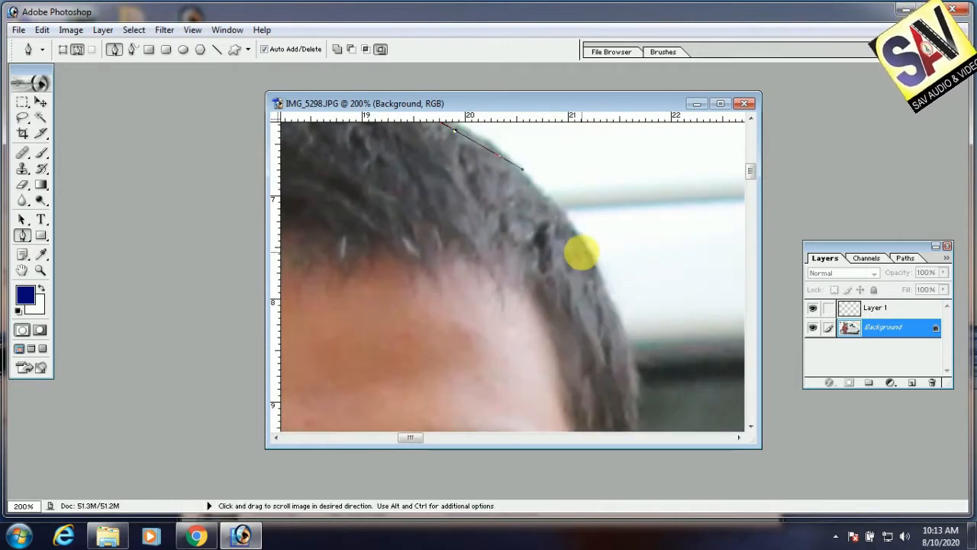
{"action": "left_click_drag", "start_coordinate": [615, 325], "coordinate": [590, 280]}
{"action": "left_click_drag", "start_coordinate": [585, 296], "coordinate": [582, 332]}
{"action": "left_click", "coordinate": [578, 344]}
{"action": "left_click_drag", "start_coordinate": [609, 367], "coordinate": [562, 234]}
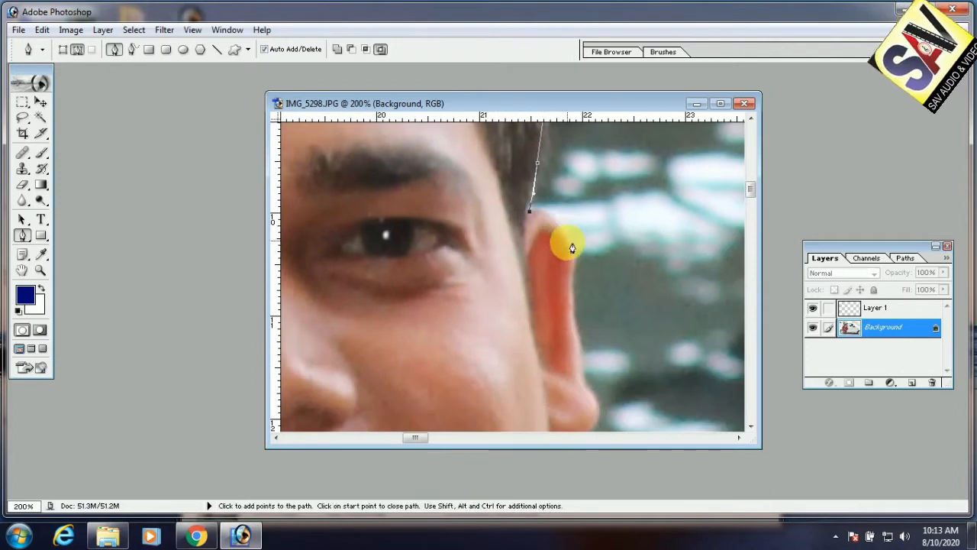
Trace the outer edge of the right-hand ear down to the earlobe with curved anchor points.
{"action": "left_click_drag", "start_coordinate": [574, 316], "coordinate": [583, 341]}
{"action": "left_click_drag", "start_coordinate": [589, 386], "coordinate": [553, 264]}
{"action": "left_click", "coordinate": [540, 226]}
{"action": "left_click_drag", "start_coordinate": [554, 275], "coordinate": [541, 289]}
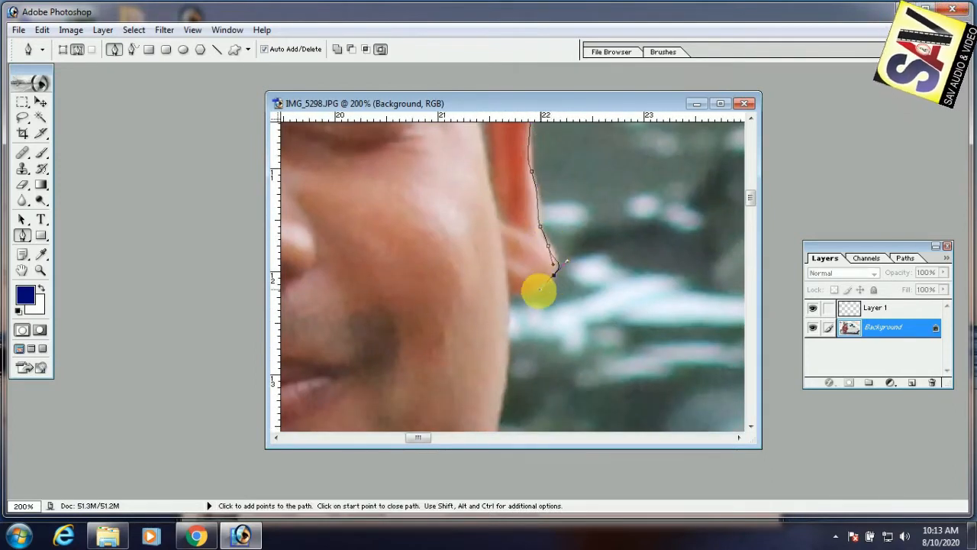
Continue the path down the right-hand jaw and neck, past the collar to the start of the shoulder.
{"action": "left_click_drag", "start_coordinate": [501, 431], "coordinate": [548, 281]}
{"action": "left_click_drag", "start_coordinate": [533, 342], "coordinate": [545, 341]}
{"action": "left_click_drag", "start_coordinate": [626, 429], "coordinate": [638, 274]}
{"action": "left_click", "coordinate": [501, 183]}
{"action": "left_click_drag", "start_coordinate": [671, 289], "coordinate": [701, 298]}
{"action": "left_click_drag", "start_coordinate": [709, 311], "coordinate": [497, 174]}
Trace the path along the right-hand shoulder and down the outer sleeve towards the elbow.
{"action": "left_click_drag", "start_coordinate": [598, 216], "coordinate": [682, 262]}
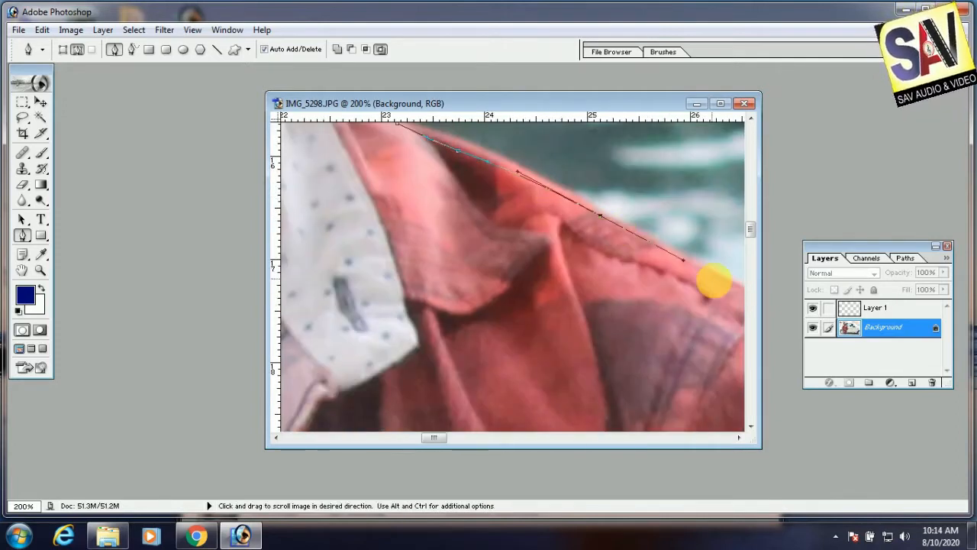
{"action": "left_click_drag", "start_coordinate": [721, 289], "coordinate": [553, 170]}
{"action": "left_click_drag", "start_coordinate": [650, 228], "coordinate": [693, 278]}
{"action": "left_click_drag", "start_coordinate": [713, 332], "coordinate": [572, 168]}
{"action": "left_click_drag", "start_coordinate": [623, 232], "coordinate": [648, 250]}
{"action": "key", "text": "ctrl+minus"}
{"action": "key", "text": "ctrl+minus"}
{"action": "key", "text": "ctrl+minus"}
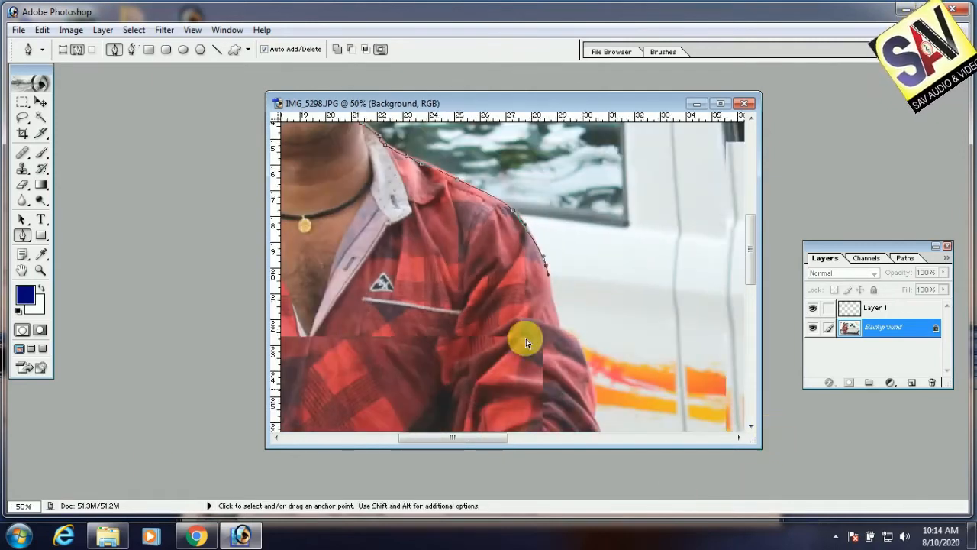
{"action": "left_click_drag", "start_coordinate": [560, 320], "coordinate": [563, 325]}
{"action": "key", "text": "ctrl+minus"}
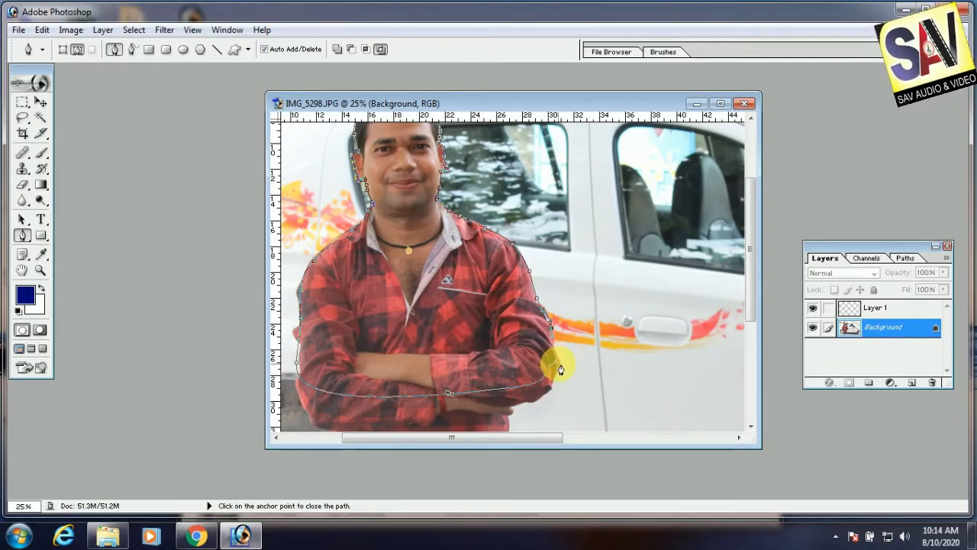
Close the path at the right-hand elbow and open the Make Selection settings for it.
{"action": "left_click", "coordinate": [558, 368]}
{"action": "right_click", "coordinate": [483, 313]}
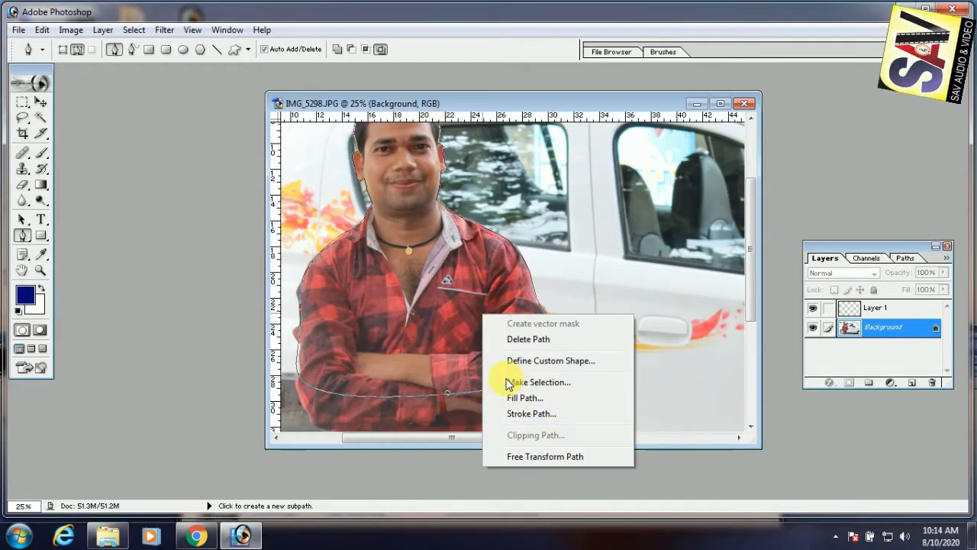
{"action": "left_click", "coordinate": [563, 384]}
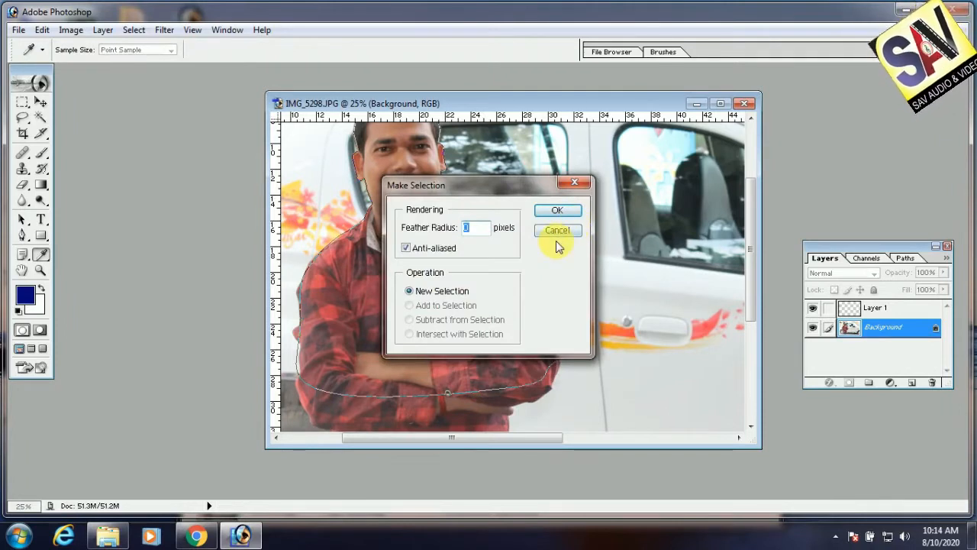
Convert the path around the man into a new selection with a feather radius of 2 pixels.
{"action": "type", "text": "2"}
{"action": "key", "text": "Return"}
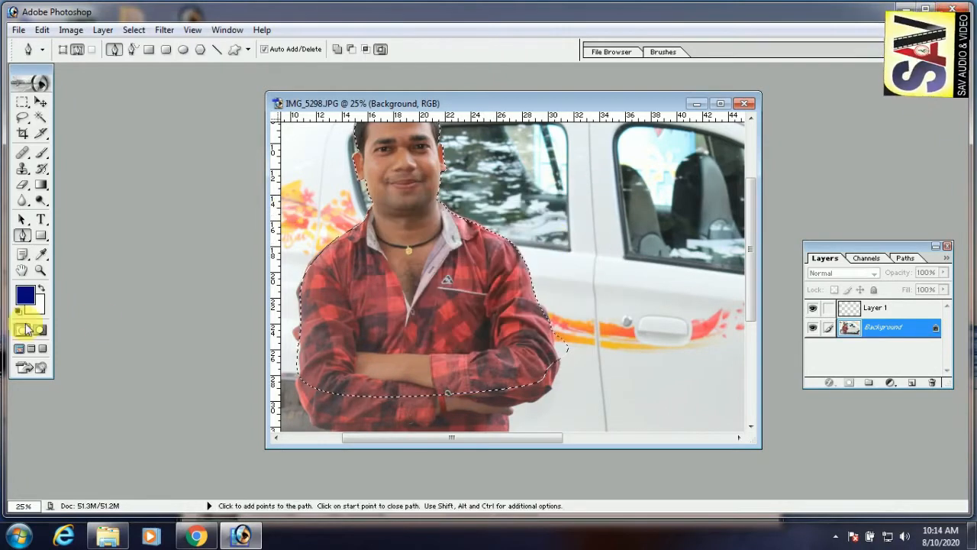
Create a new white RGB document 1.2 inches wide and 1.5 inches high at 300 pixels/inch.
{"action": "left_click", "coordinate": [17, 31]}
{"action": "left_click", "coordinate": [45, 48]}
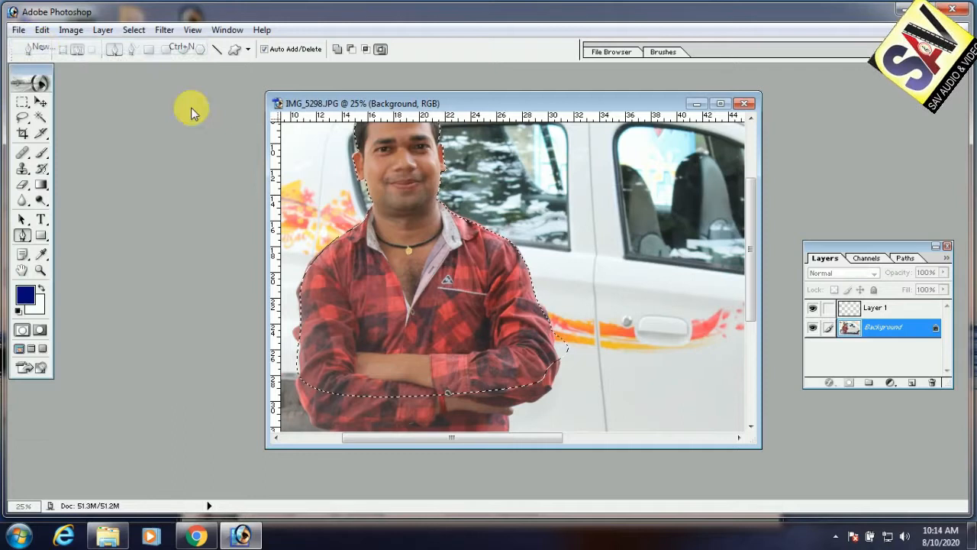
{"action": "left_click", "coordinate": [469, 213]}
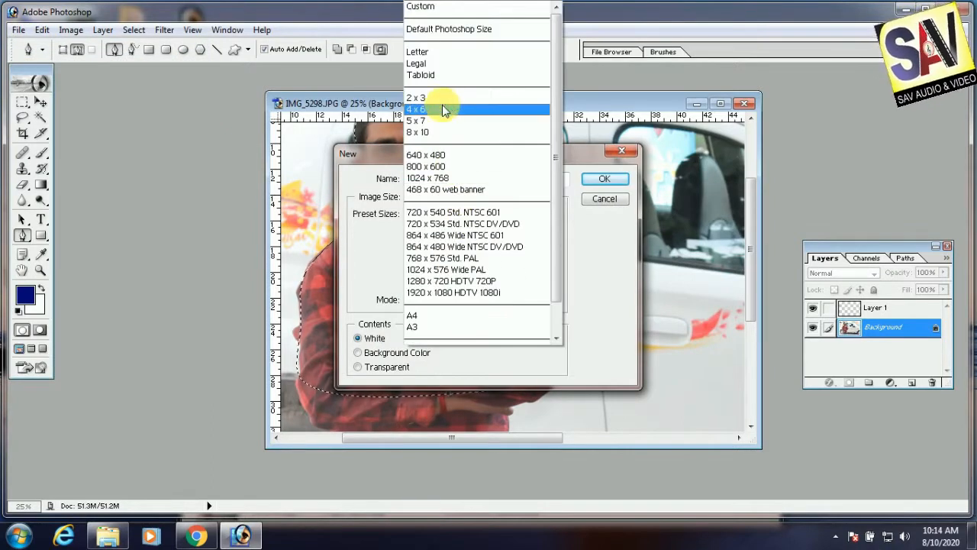
{"action": "left_click", "coordinate": [444, 97]}
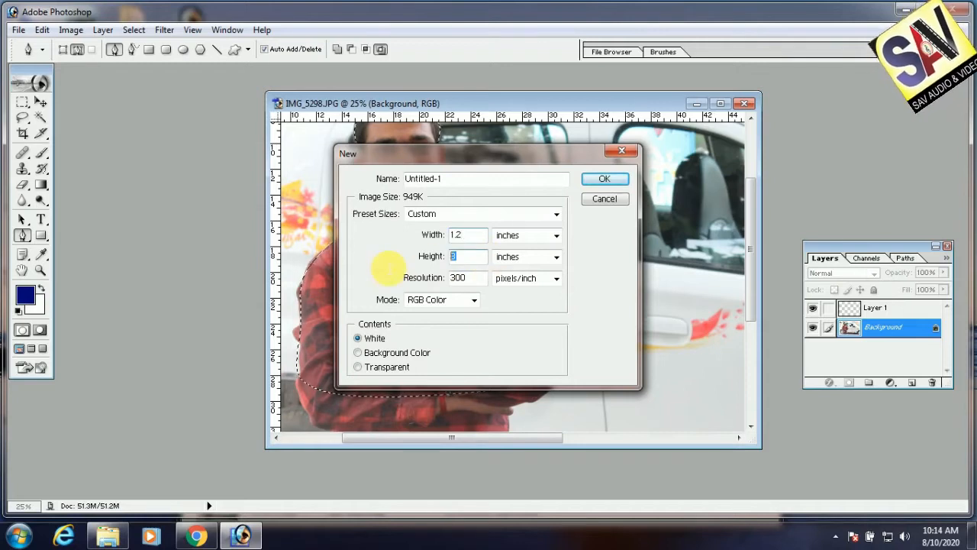
{"action": "type", "text": "1.5"}
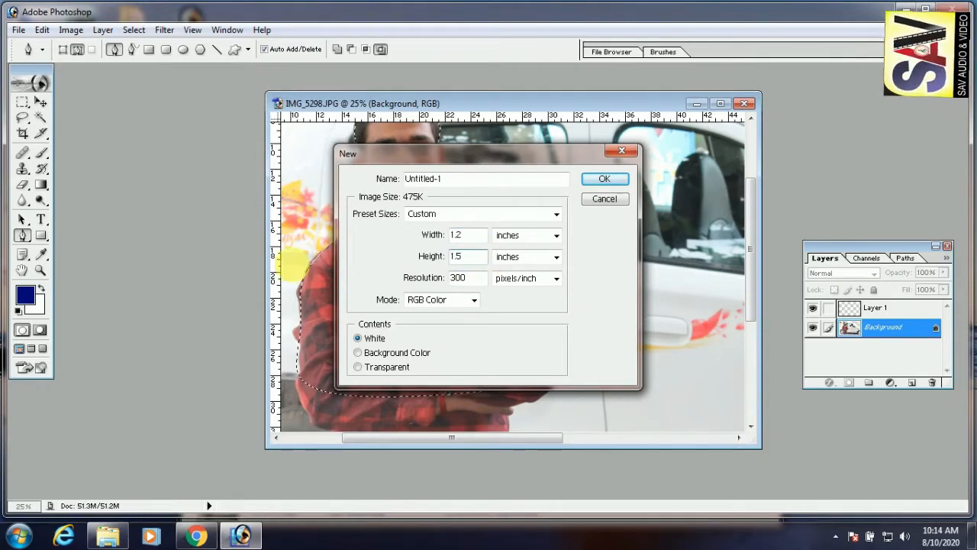
{"action": "left_click", "coordinate": [603, 180]}
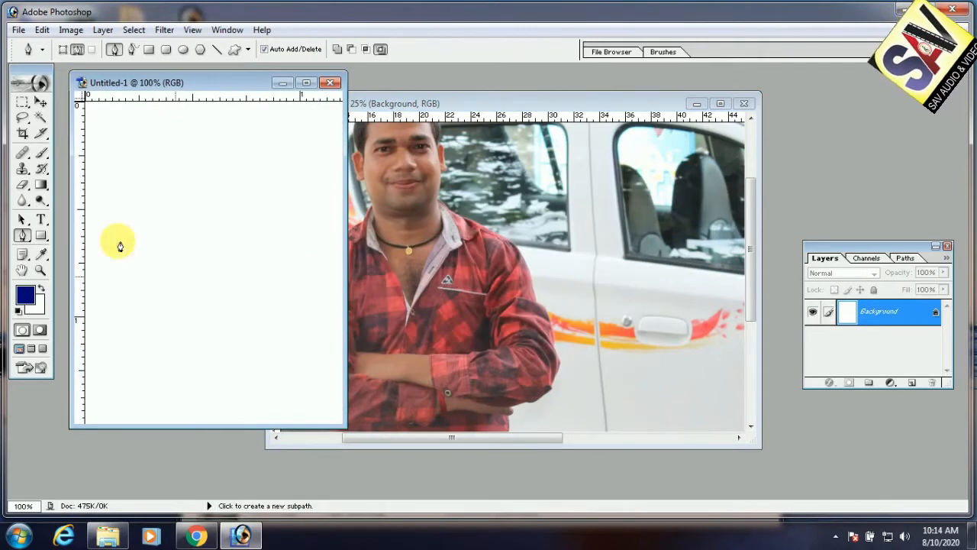
Copy the selected man from IMG_5298.JPG into the Untitled-1 document with the Move tool.
{"action": "left_click", "coordinate": [41, 101]}
{"action": "left_click", "coordinate": [579, 252]}
{"action": "left_click_drag", "start_coordinate": [489, 95], "coordinate": [607, 103]}
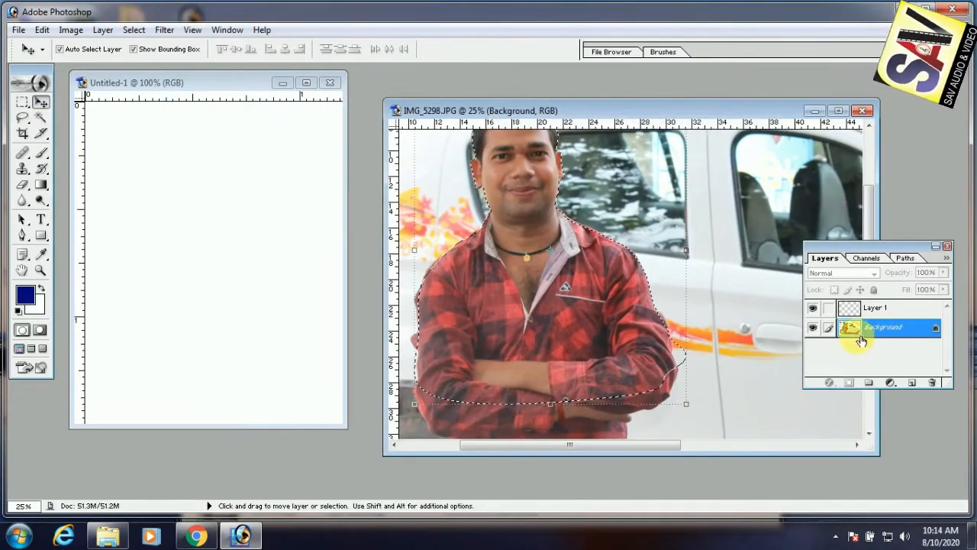
{"action": "left_click_drag", "start_coordinate": [511, 299], "coordinate": [240, 255]}
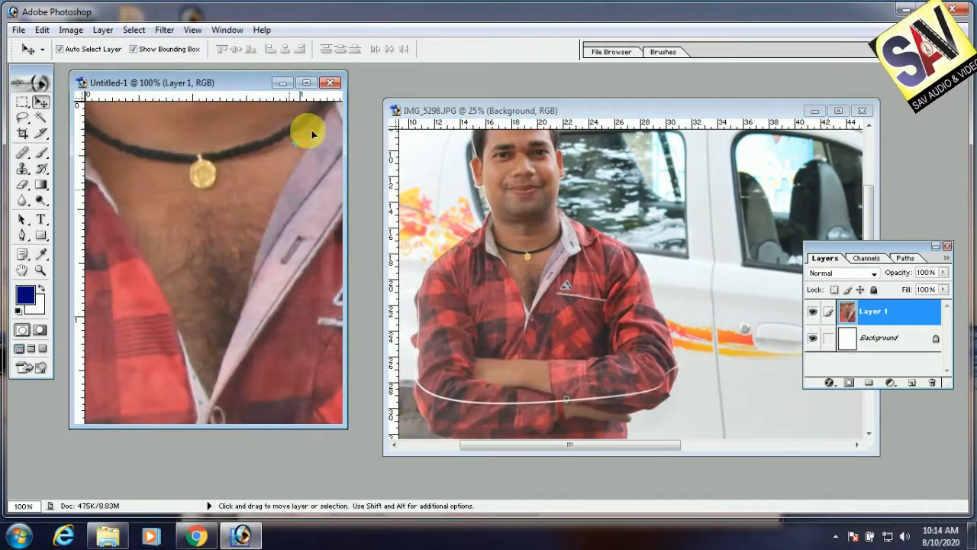
Scale the pasted man down proportionally to about 20.7% with Free Transform and move him inside the canvas.
{"action": "left_click", "coordinate": [307, 83]}
{"action": "scroll", "coordinate": [439, 304], "scroll_direction": "down", "scroll_amount": 10}
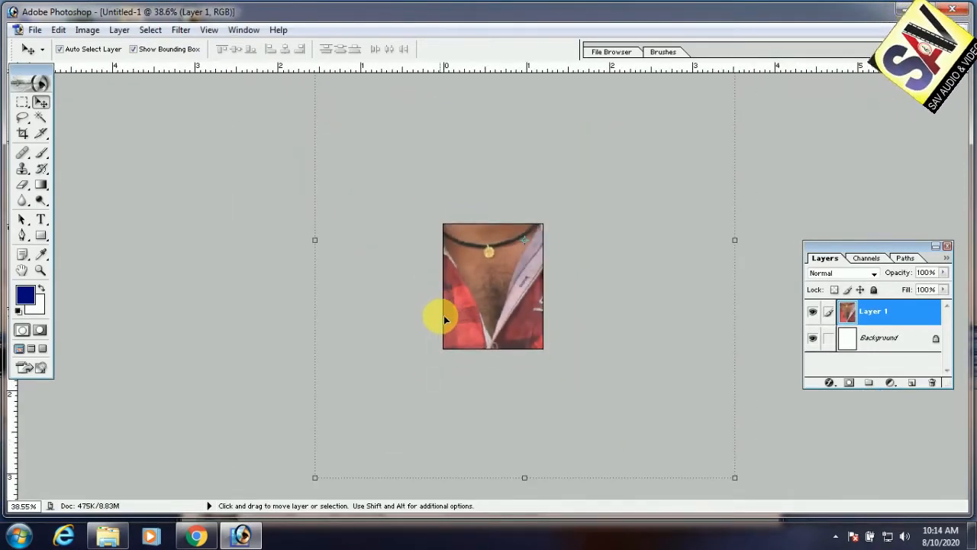
{"action": "scroll", "coordinate": [444, 319], "scroll_direction": "down", "scroll_amount": 1}
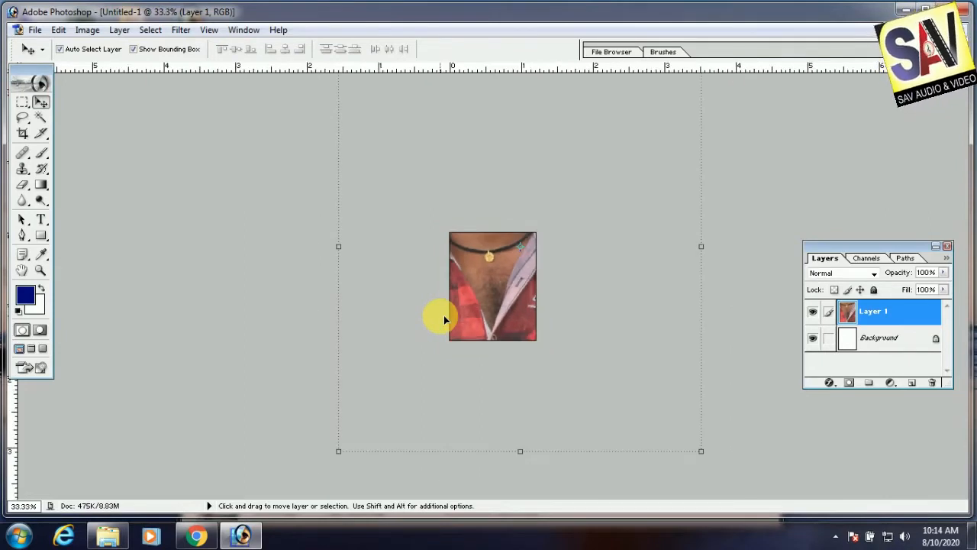
{"action": "scroll", "coordinate": [443, 319], "scroll_direction": "down", "scroll_amount": 1}
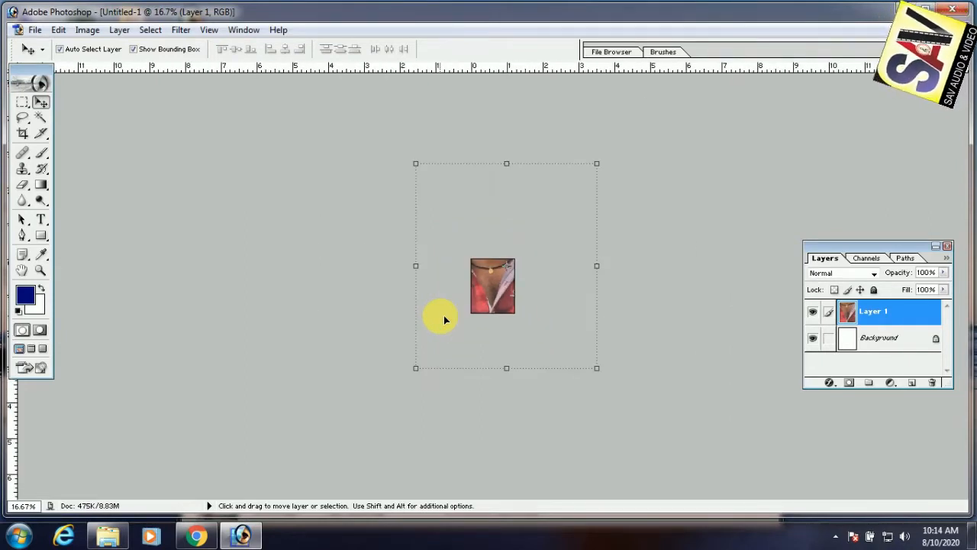
{"action": "key", "text": "ctrl+t"}
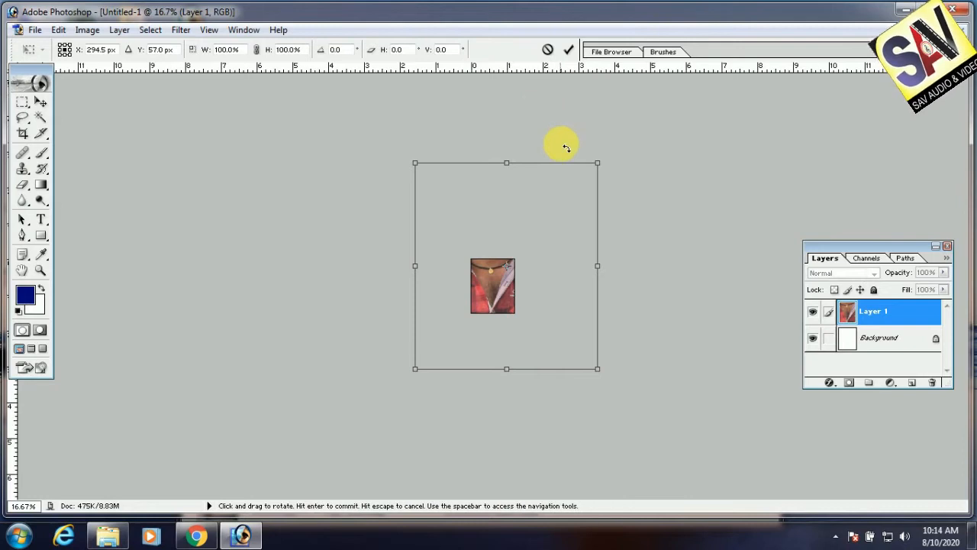
{"action": "key", "text": "ctrl+minus"}
{"action": "left_click_drag", "start_coordinate": [435, 193], "coordinate": [489, 255]}
{"action": "key", "text": "ctrl+plus"}
{"action": "key", "text": "ctrl+plus"}
{"action": "key", "text": "ctrl+plus"}
{"action": "key", "text": "ctrl+plus"}
{"action": "key", "text": "ctrl+plus"}
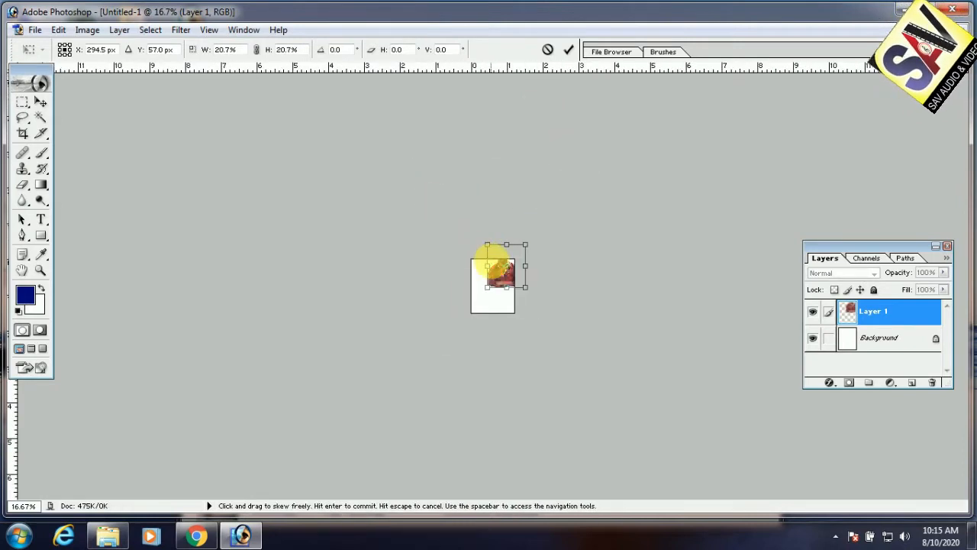
{"action": "left_click_drag", "start_coordinate": [555, 222], "coordinate": [500, 319]}
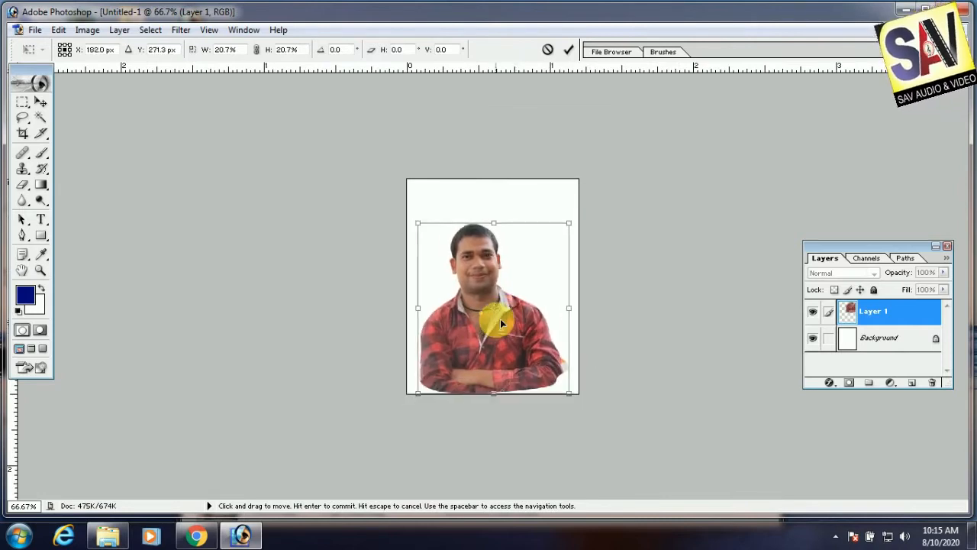
Rotate the man about 4.2 degrees, enlarge him to about 30.3%, centre him on the canvas, and apply the transform.
{"action": "left_click_drag", "start_coordinate": [644, 327], "coordinate": [649, 336]}
{"action": "left_click_drag", "start_coordinate": [585, 226], "coordinate": [619, 183]}
{"action": "left_click_drag", "start_coordinate": [515, 268], "coordinate": [530, 279]}
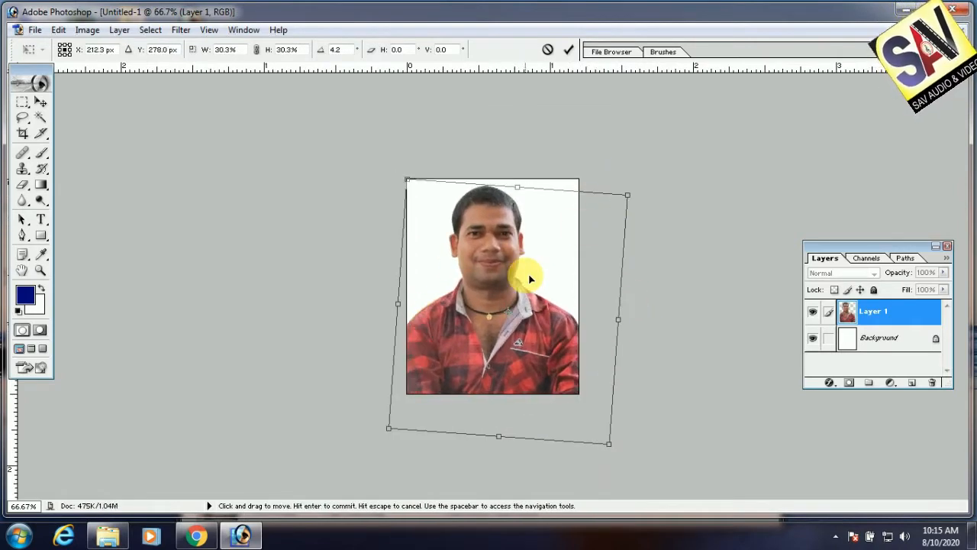
{"action": "key", "text": "Right"}
{"action": "key", "text": "Right"}
{"action": "key", "text": "Right"}
{"action": "key", "text": "Right"}
{"action": "key", "text": "Down"}
{"action": "key", "text": "Down"}
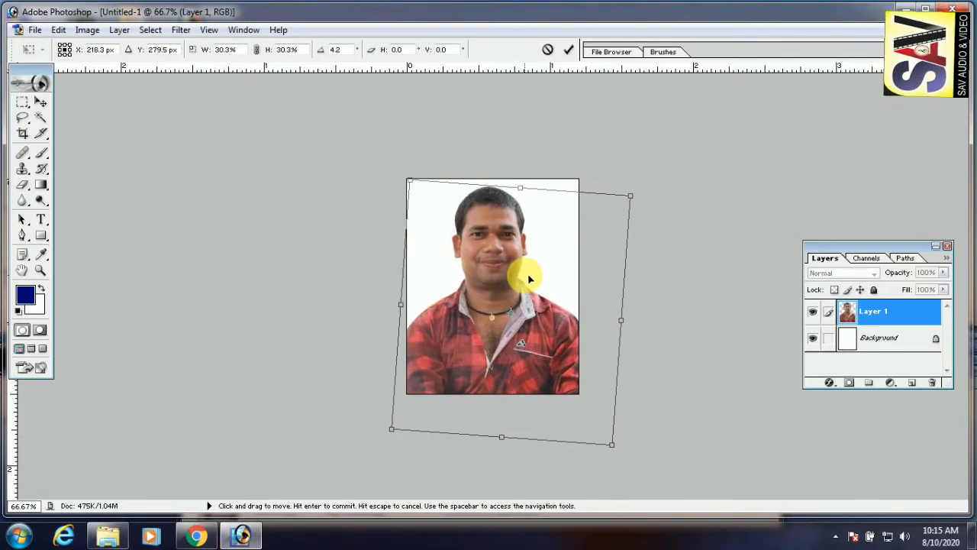
{"action": "key", "text": "Return"}
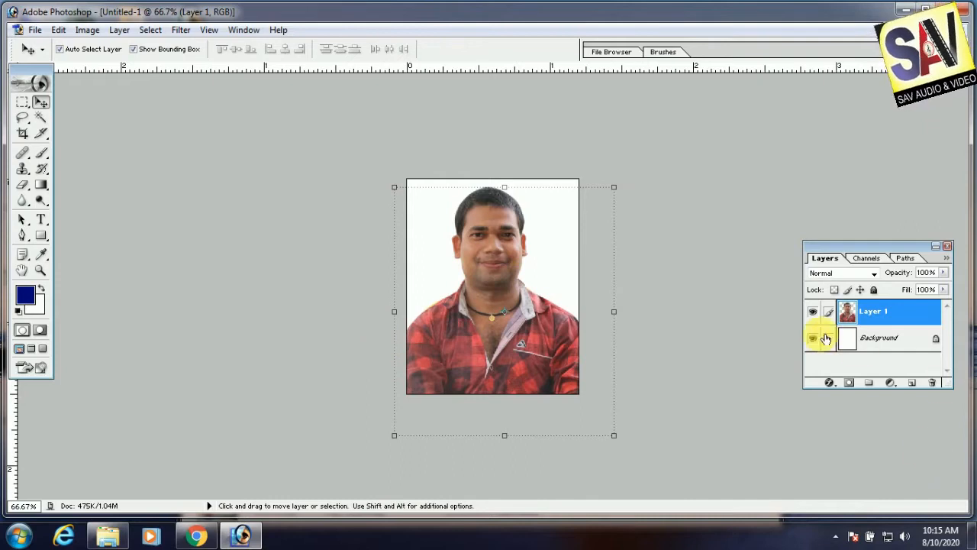
Select the Background layer and set the foreground color to bright blue with R 24, G 0, B 255.
{"action": "left_click", "coordinate": [889, 340]}
{"action": "left_click", "coordinate": [25, 296]}
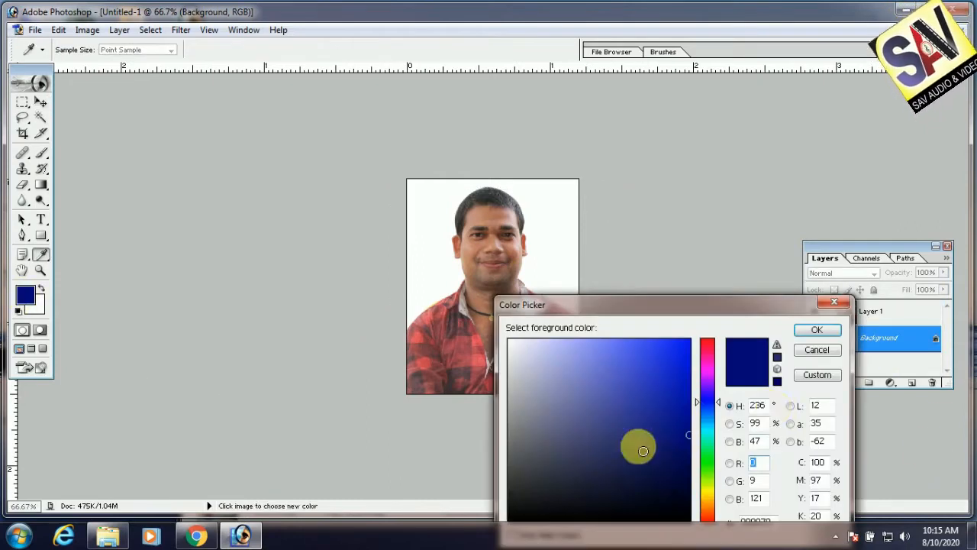
{"action": "left_click_drag", "start_coordinate": [707, 359], "coordinate": [706, 340]}
{"action": "mouse_move", "coordinate": [708, 409]}
{"action": "left_mouse_down"}
{"action": "mouse_move", "coordinate": [710, 396]}
{"action": "mouse_move", "coordinate": [681, 371]}
{"action": "mouse_move", "coordinate": [705, 309]}
{"action": "left_mouse_up"}
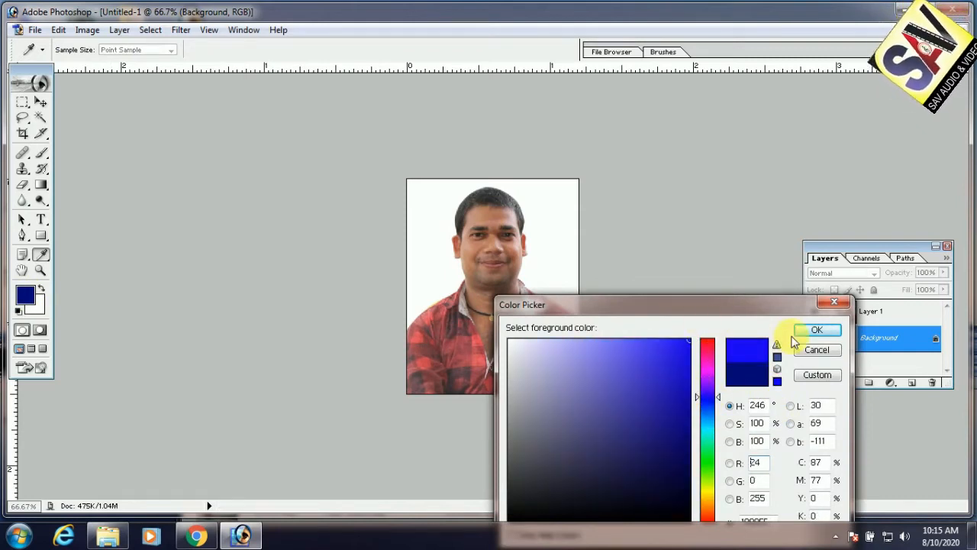
{"action": "left_click", "coordinate": [816, 330]}
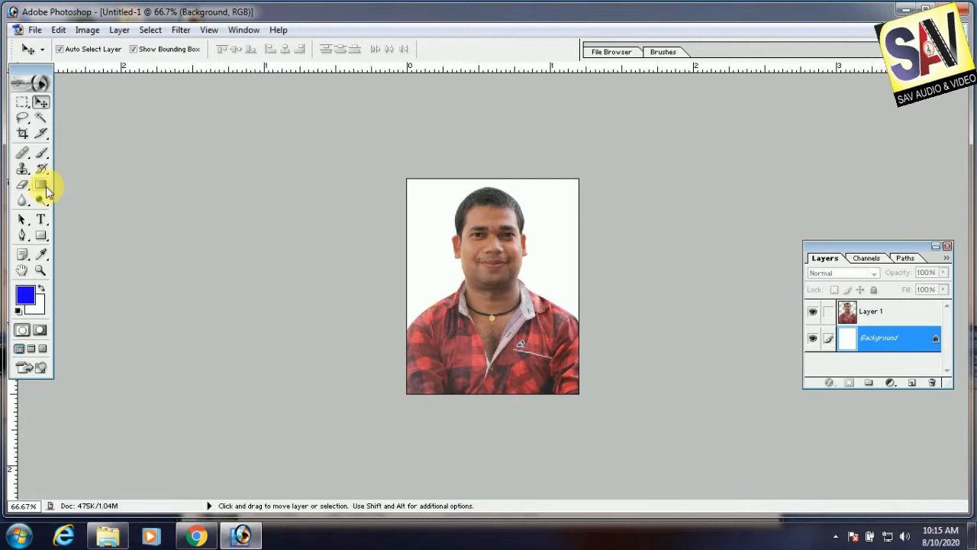
Fill the Background layer behind the man with the blue foreground color using the Paint Bucket tool.
{"action": "left_click", "coordinate": [48, 190]}
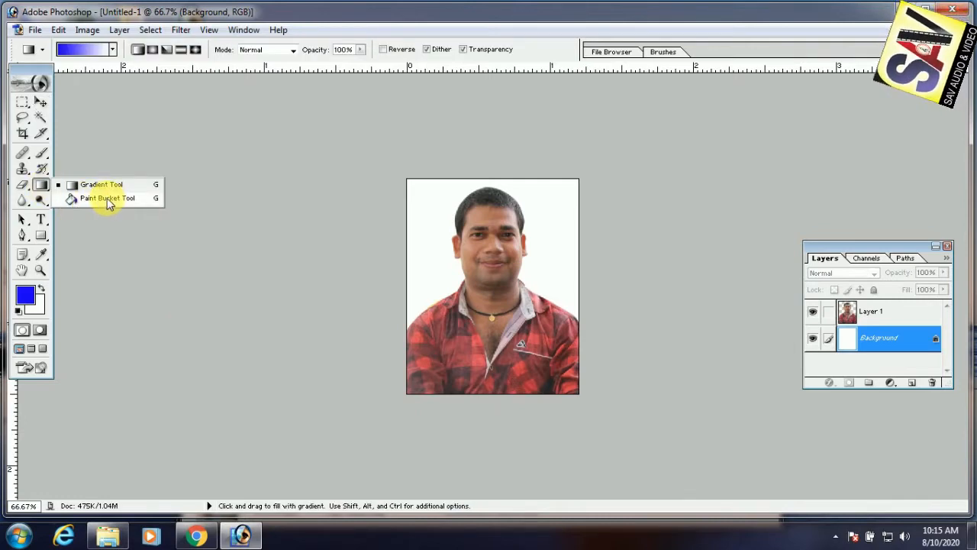
{"action": "left_click", "coordinate": [75, 200]}
{"action": "left_click", "coordinate": [436, 218]}
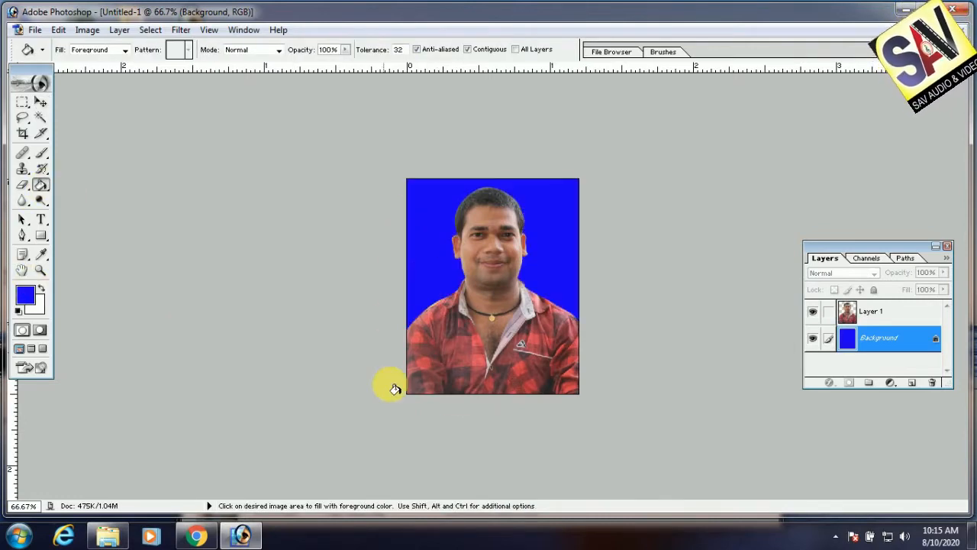
{"action": "scroll", "coordinate": [506, 290], "scroll_direction": "up", "scroll_amount": 1}
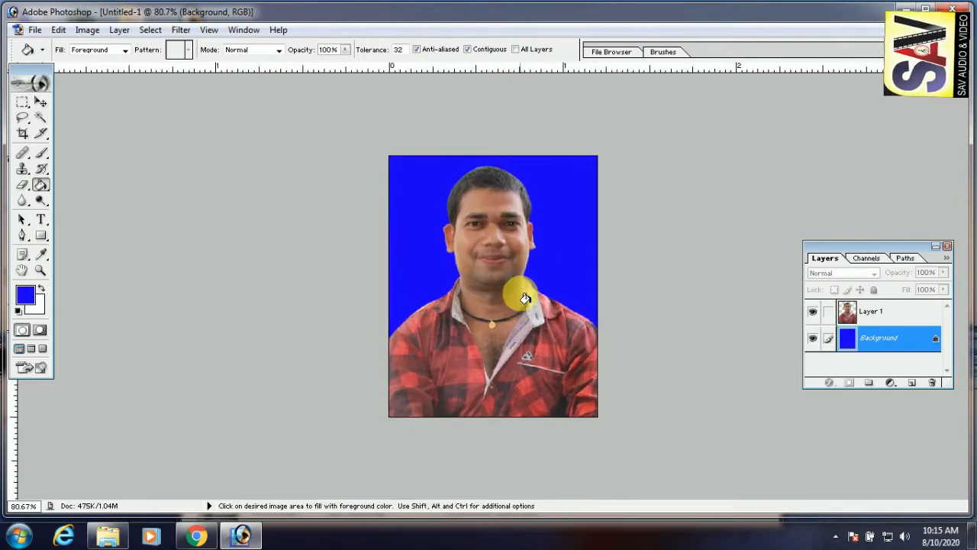
Open the Lighting Effects filter for the Background layer and move its dialog away from the man's face.
{"action": "left_click", "coordinate": [187, 36]}
{"action": "mouse_move", "coordinate": [234, 221]}
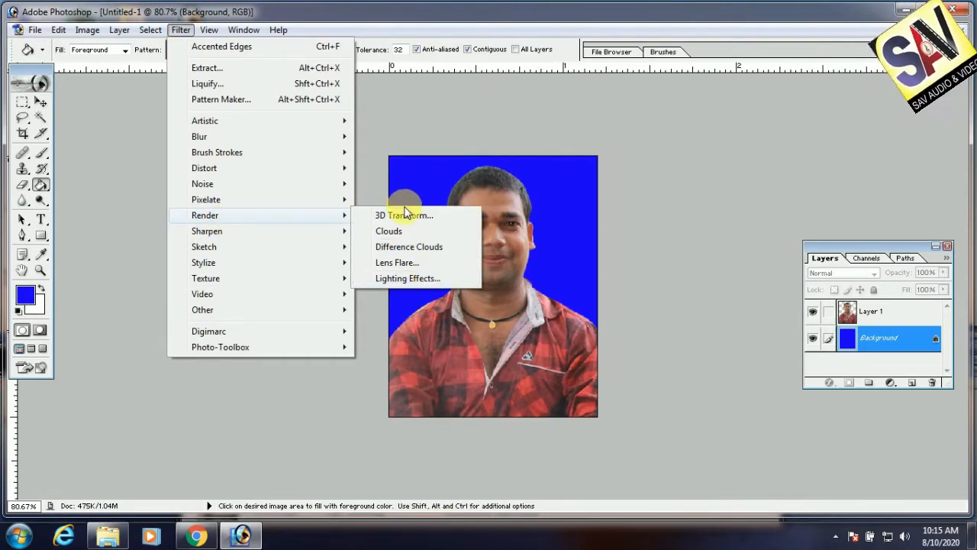
{"action": "left_click", "coordinate": [427, 281]}
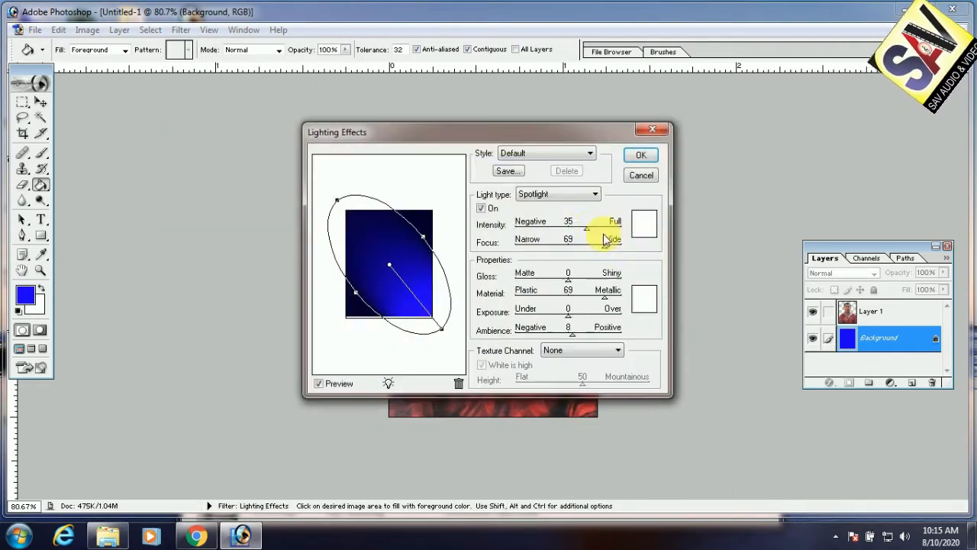
{"action": "left_click_drag", "start_coordinate": [544, 133], "coordinate": [333, 150]}
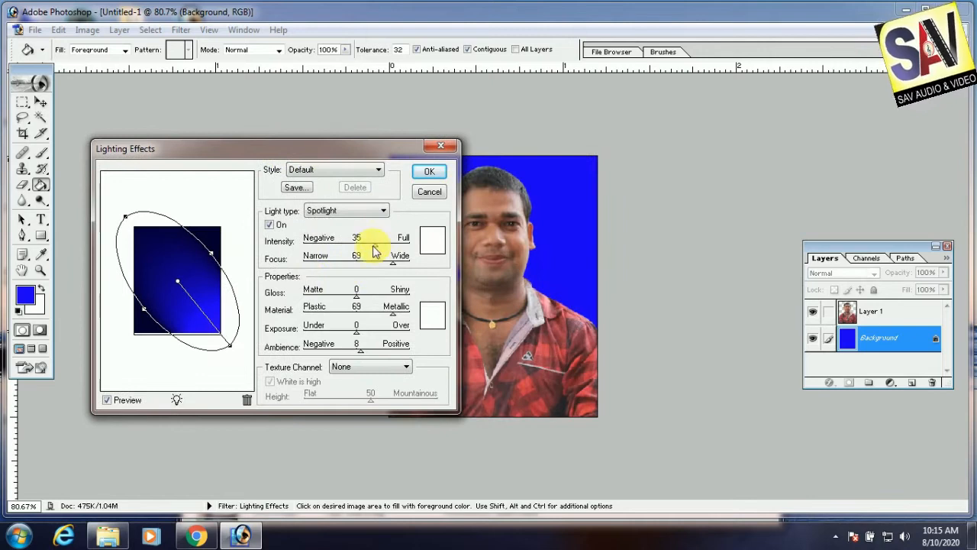
Switch the spotlight off and on repeatedly to compare its effect in the preview.
{"action": "left_click", "coordinate": [271, 226]}
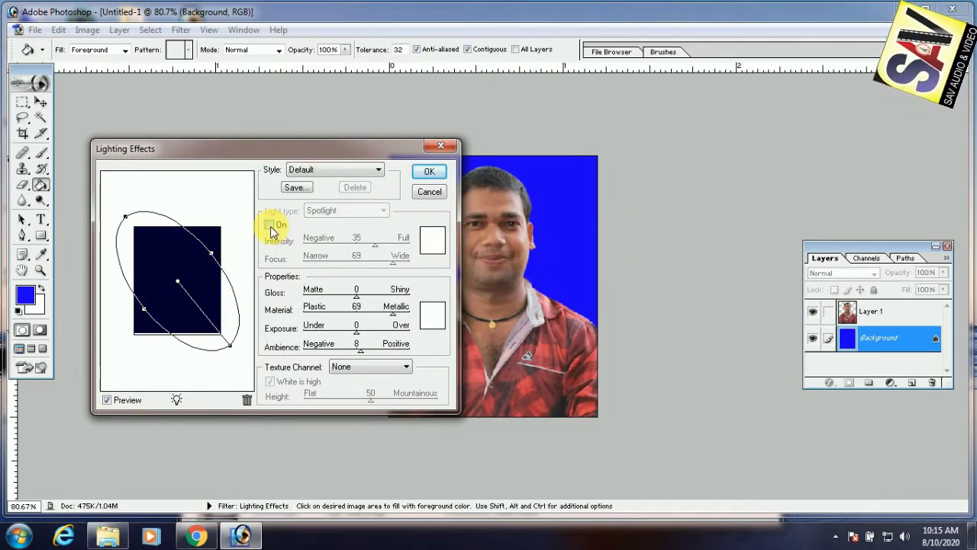
{"action": "left_click", "coordinate": [271, 225]}
{"action": "left_click", "coordinate": [271, 225]}
{"action": "left_click", "coordinate": [272, 225]}
{"action": "left_click", "coordinate": [272, 226]}
{"action": "left_click", "coordinate": [272, 225]}
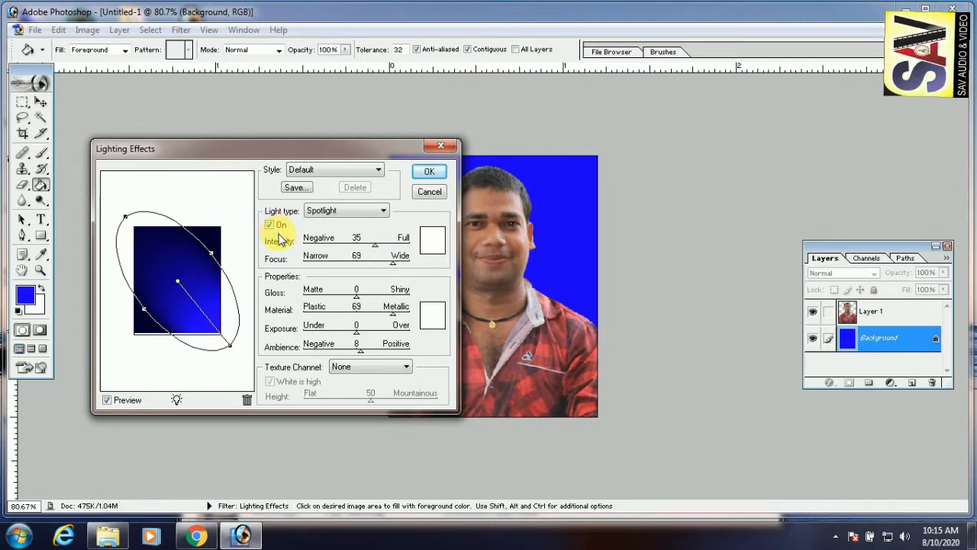
Change the light type to Omni, place the light slightly above the centre of the preview, and apply the effect.
{"action": "left_click", "coordinate": [381, 213]}
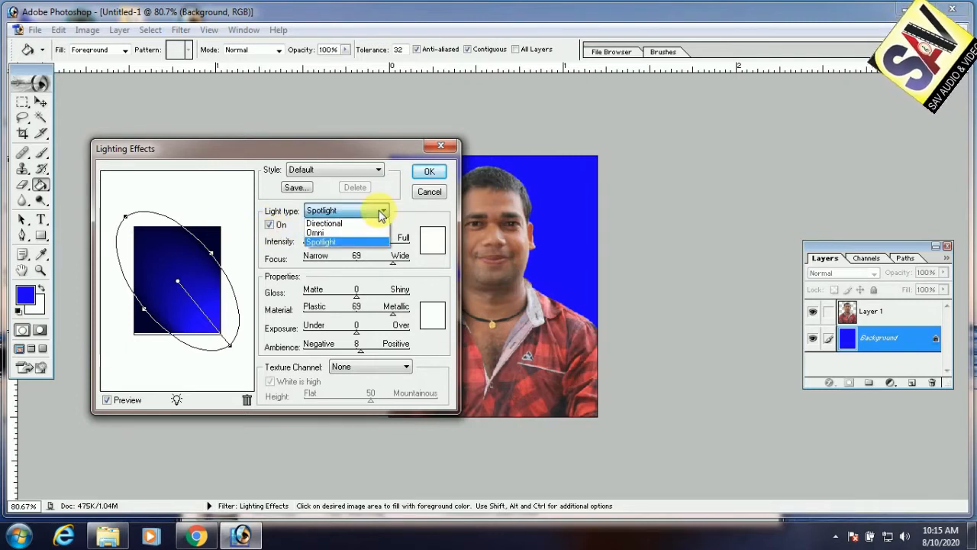
{"action": "left_click", "coordinate": [330, 230]}
{"action": "mouse_move", "coordinate": [170, 299]}
{"action": "left_mouse_down"}
{"action": "mouse_move", "coordinate": [178, 274]}
{"action": "mouse_move", "coordinate": [180, 299]}
{"action": "left_mouse_up"}
{"action": "left_click", "coordinate": [417, 194]}
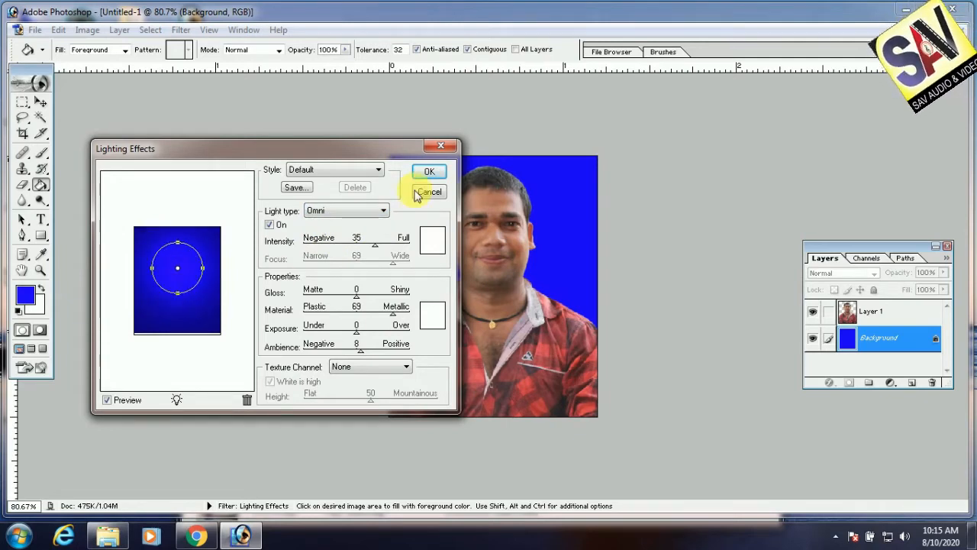
{"action": "left_click", "coordinate": [430, 173]}
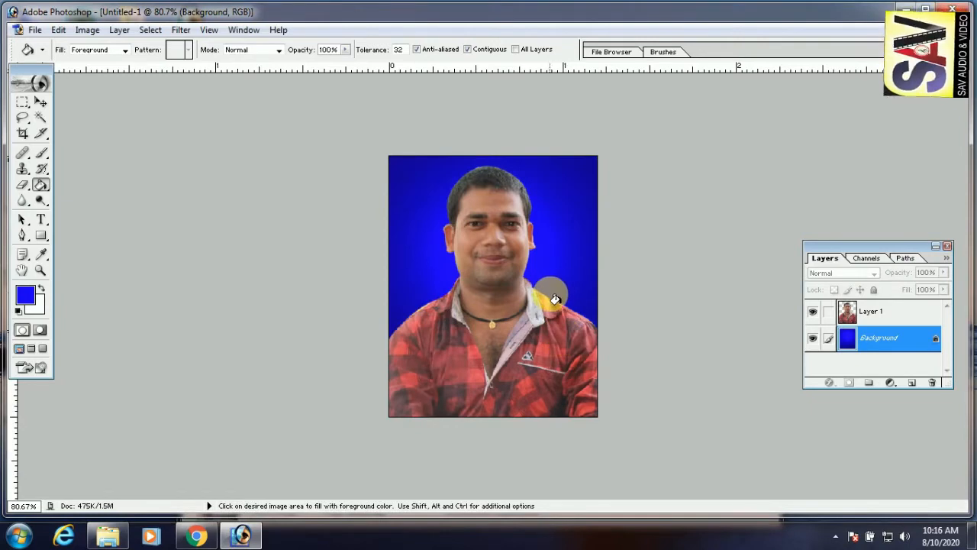
Compare the portrait's blue background with and without the lighting effect by undoing and redoing it.
{"action": "key", "text": "ctrl+plus"}
{"action": "key", "text": "ctrl+plus"}
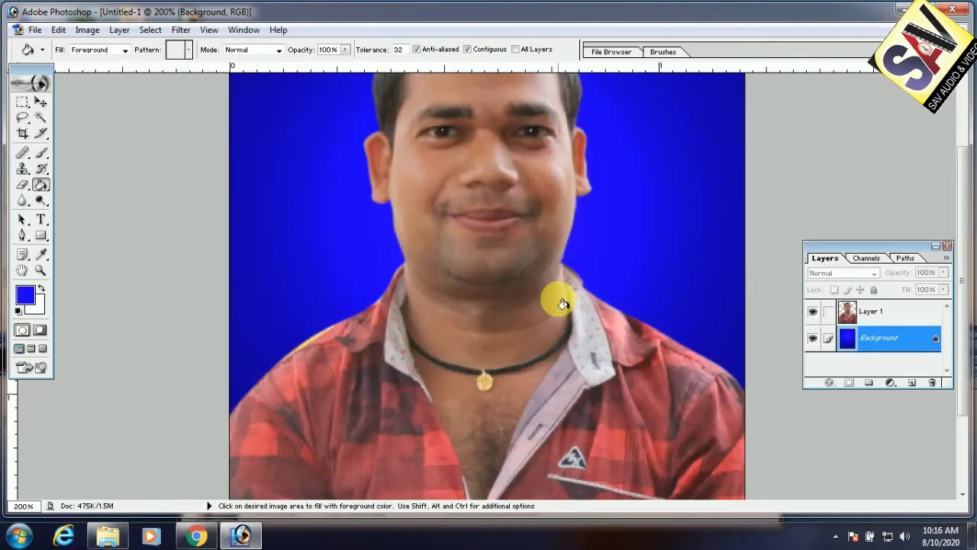
{"action": "scroll", "coordinate": [565, 294], "scroll_direction": "up", "scroll_amount": 3}
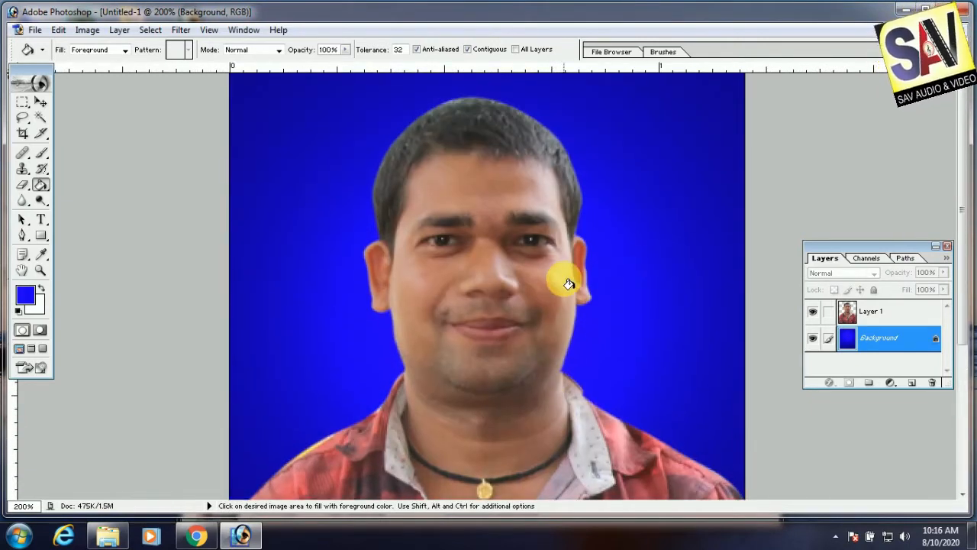
{"action": "key", "text": "ctrl+z"}
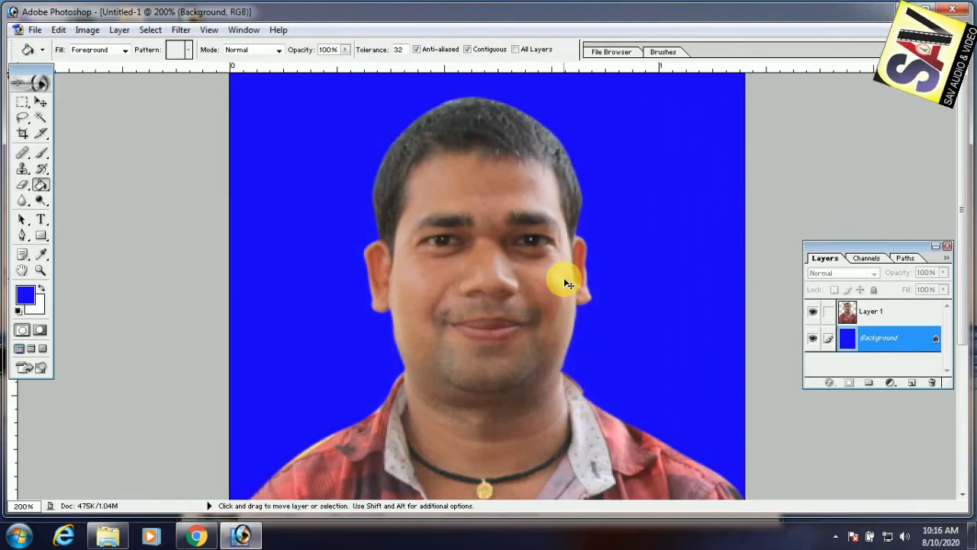
{"action": "key", "text": "ctrl+z"}
{"action": "key", "text": "ctrl+z"}
{"action": "key", "text": "ctrl+z"}
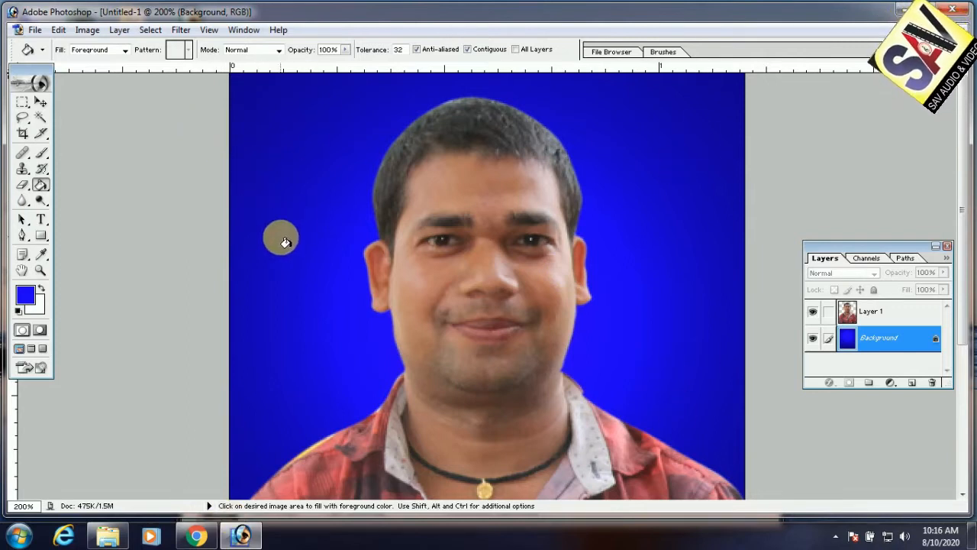
{"action": "left_click", "coordinate": [181, 31]}
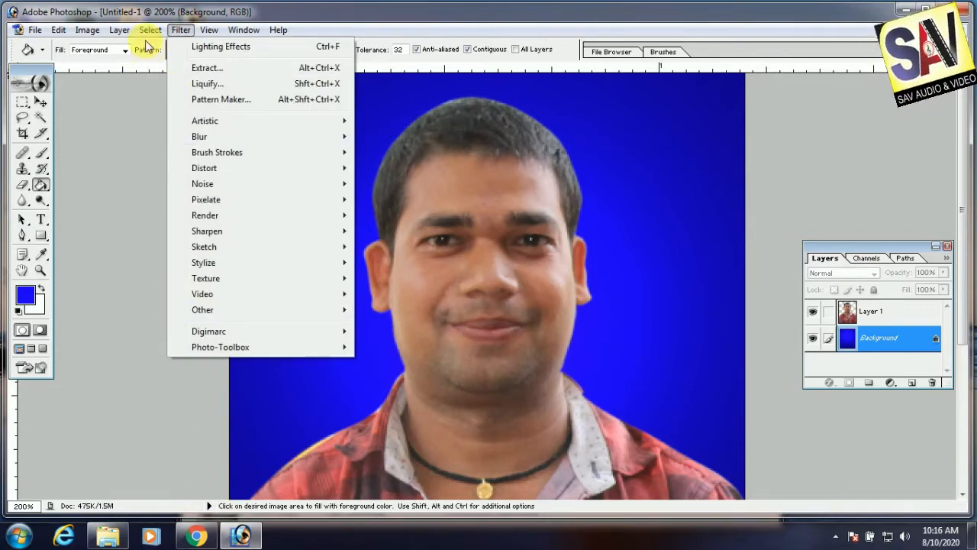
{"action": "mouse_move", "coordinate": [213, 218]}
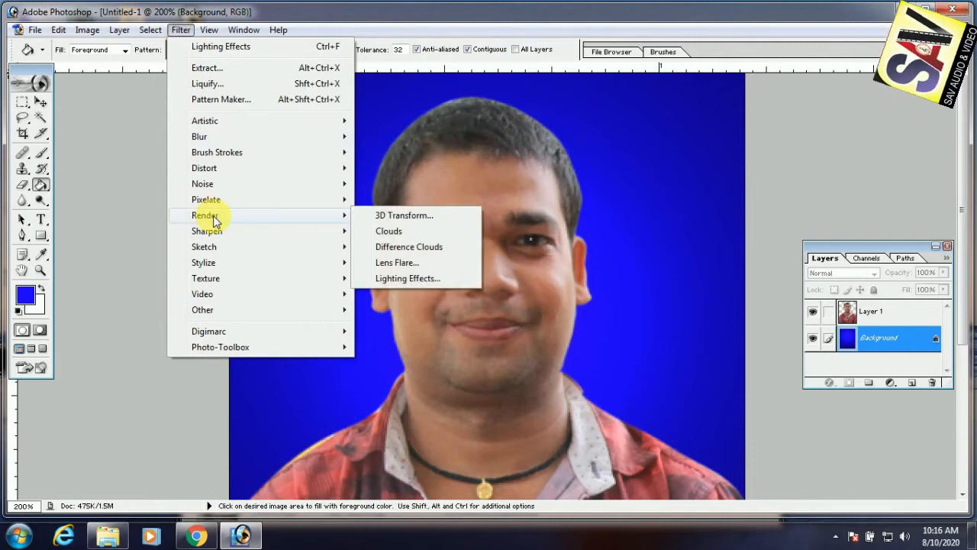
Switch to the IMG_5298.JPG photo, maximize its window, and remove the selection outline around the man.
{"action": "left_click", "coordinate": [41, 104]}
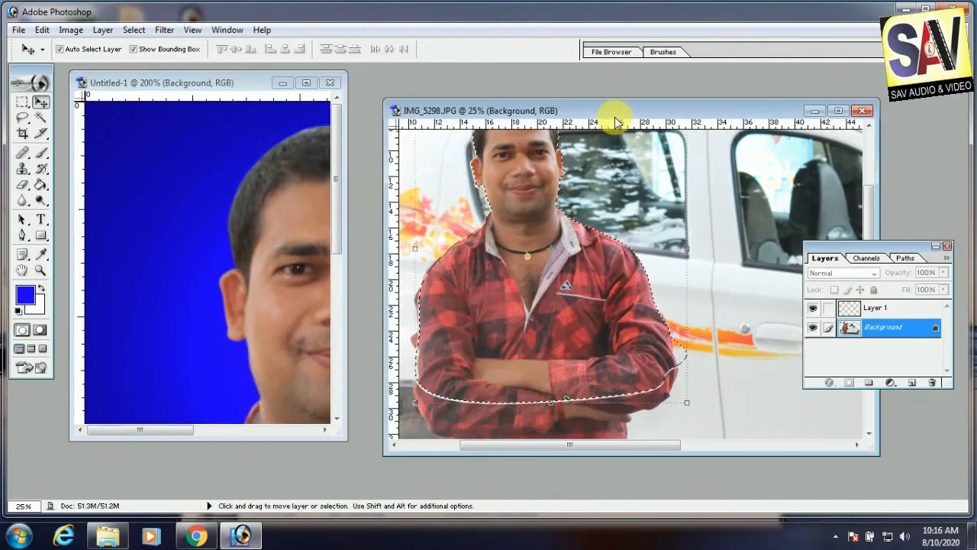
{"action": "left_click_drag", "start_coordinate": [611, 111], "coordinate": [506, 111]}
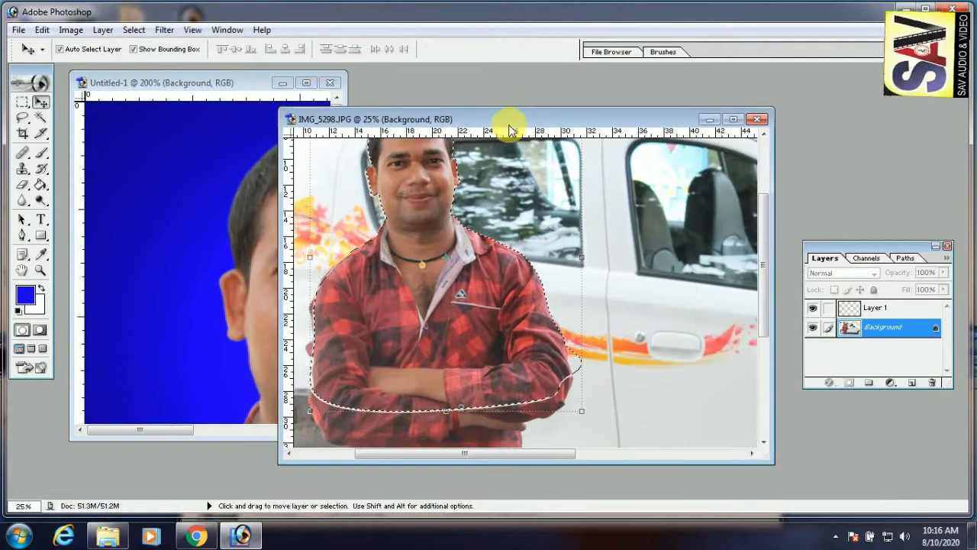
{"action": "double_click", "coordinate": [506, 107]}
{"action": "left_click", "coordinate": [23, 133]}
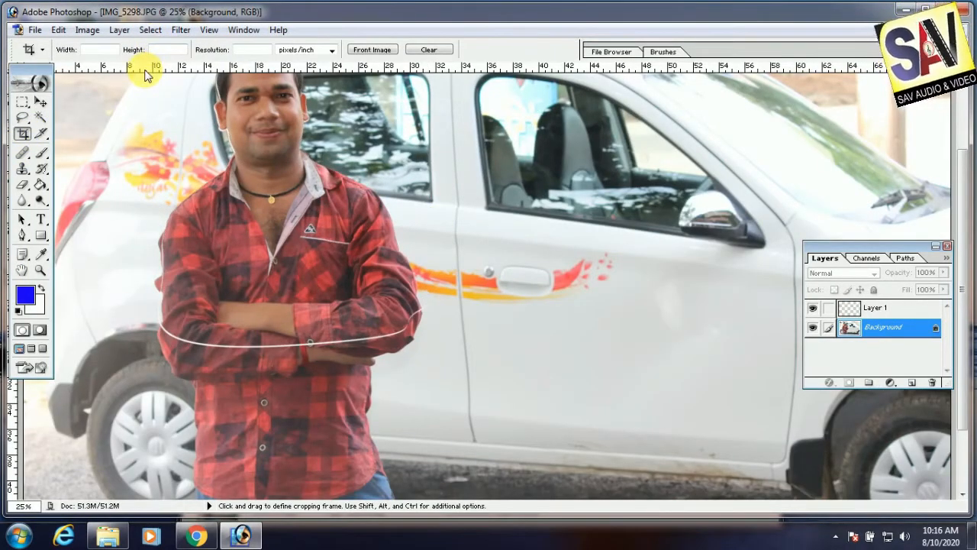
{"action": "key", "text": "ctrl+Return"}
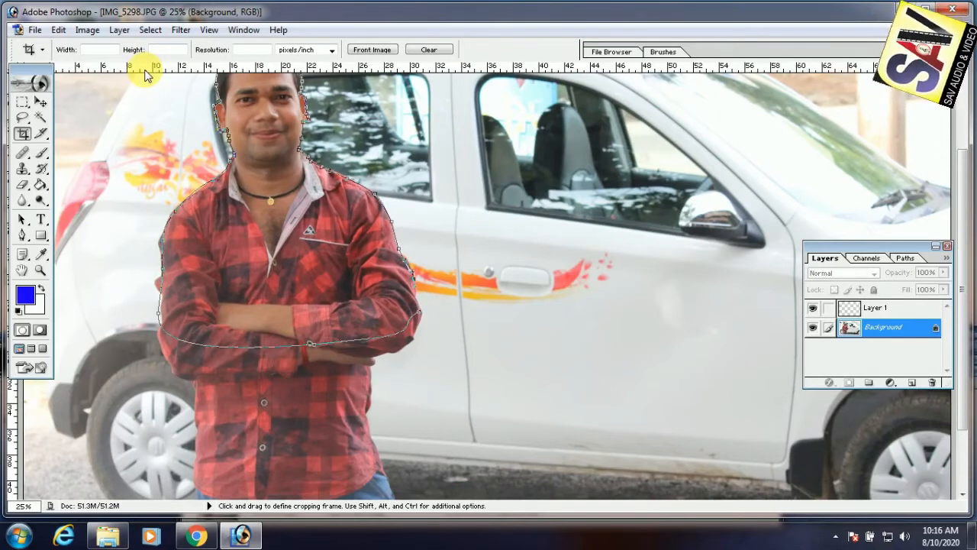
{"action": "key", "text": "ctrl+d"}
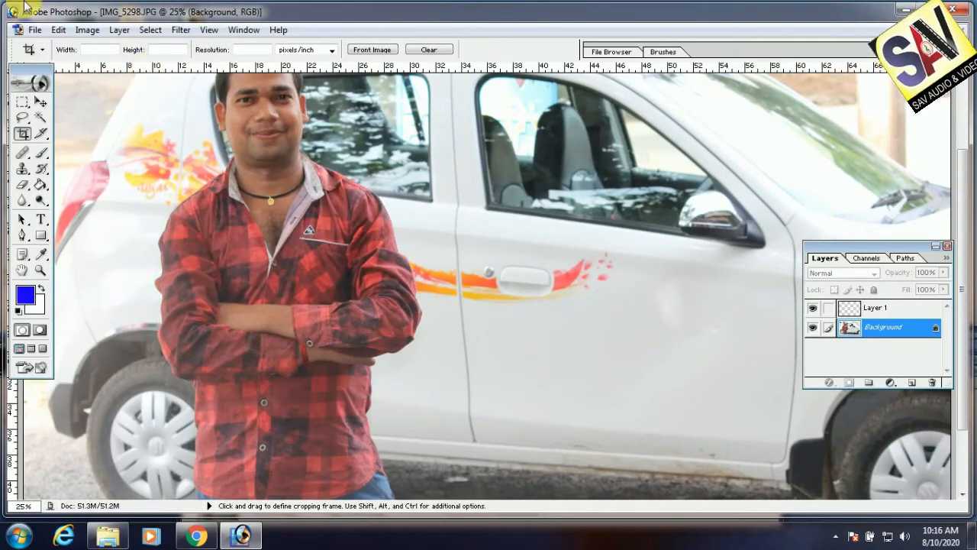
Try to apply the Photo-Toolbox SkinFiner filter to the Background layer of IMG_5298.JPG.
{"action": "left_click", "coordinate": [180, 30]}
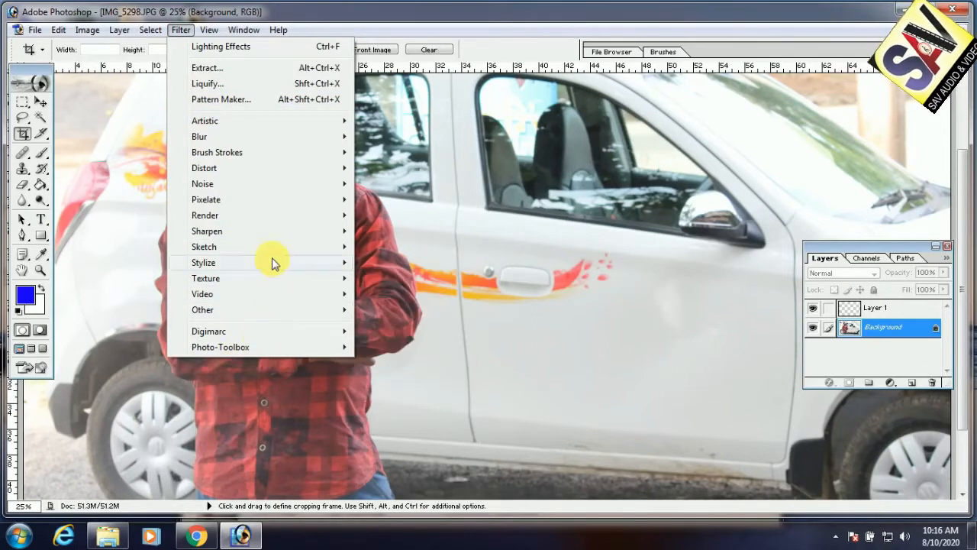
{"action": "mouse_move", "coordinate": [274, 347]}
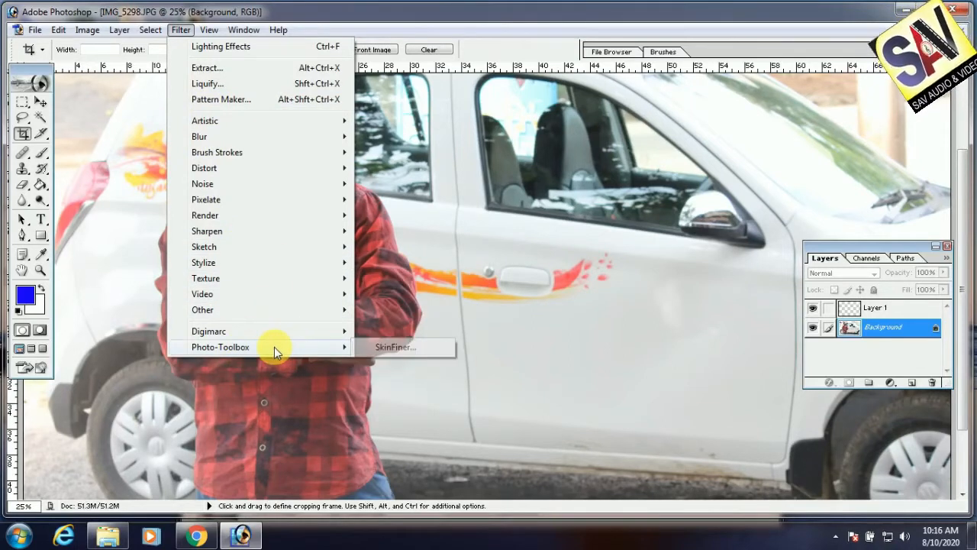
{"action": "left_click", "coordinate": [396, 347]}
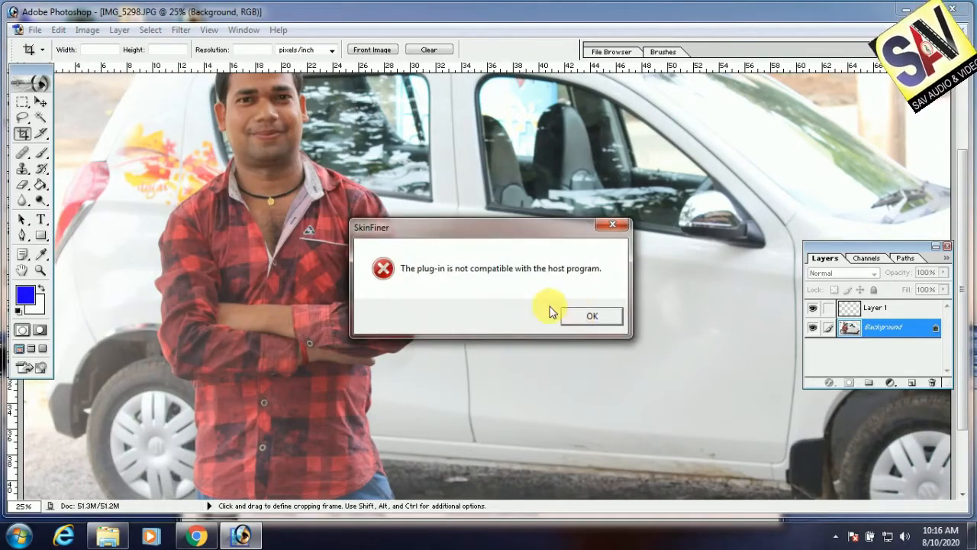
{"action": "left_click", "coordinate": [592, 317]}
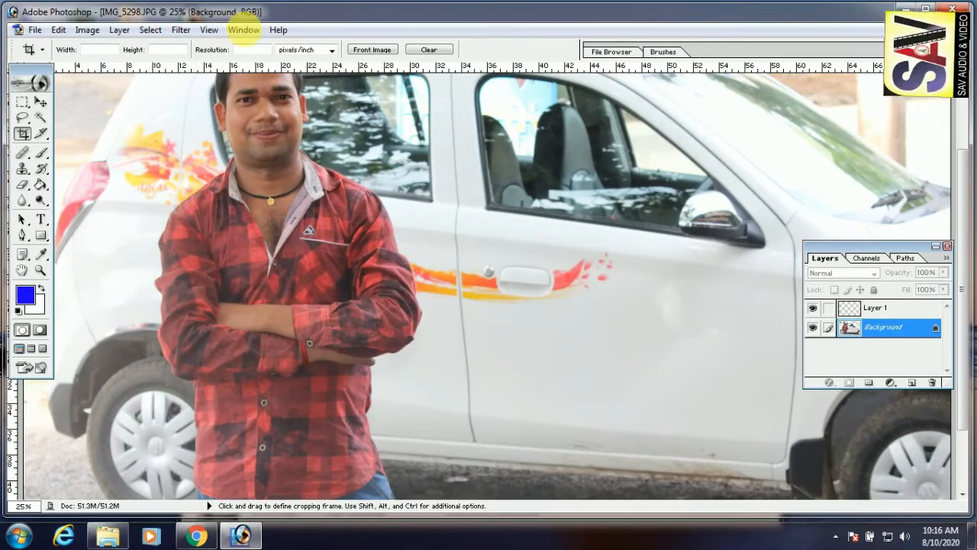
{"action": "left_click", "coordinate": [176, 33]}
{"action": "mouse_move", "coordinate": [301, 352]}
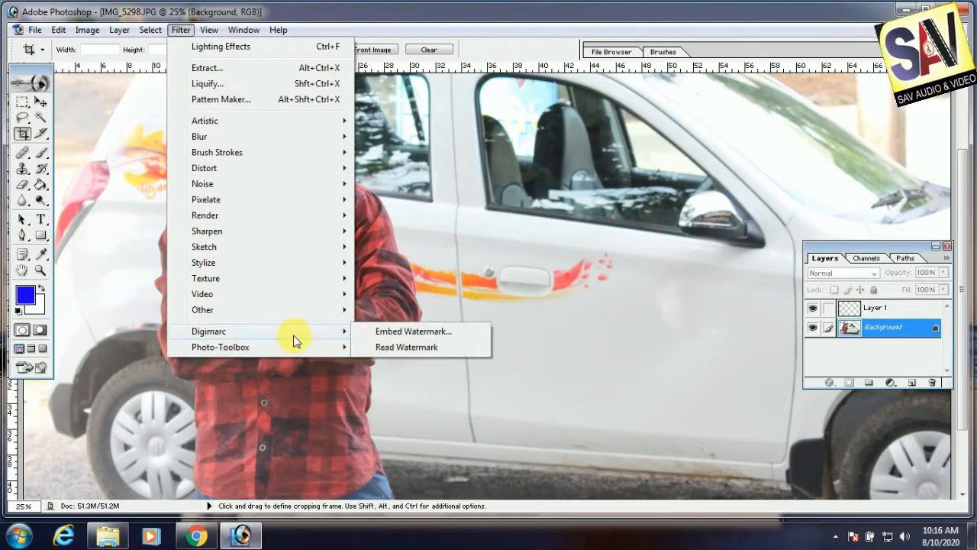
{"action": "mouse_move", "coordinate": [212, 32]}
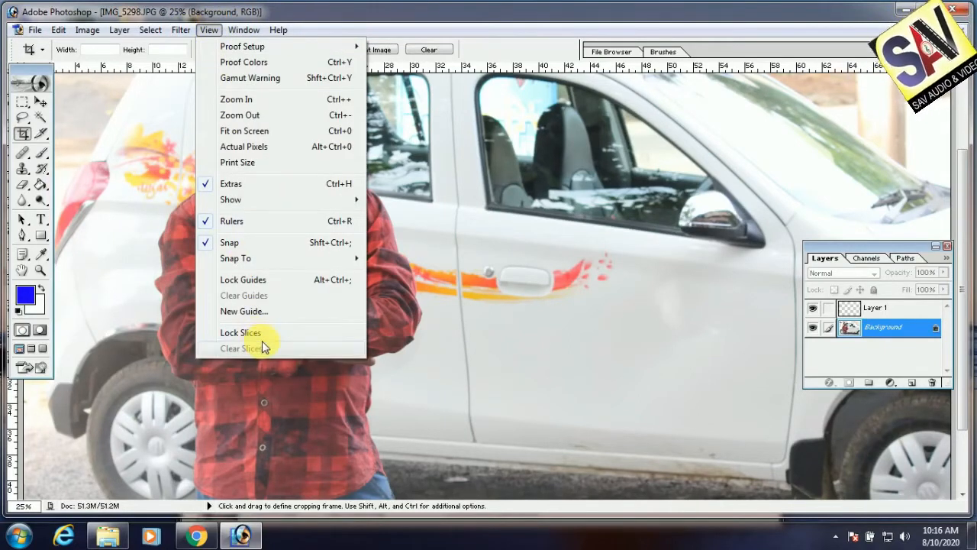
Hide the toolbox and show it again.
{"action": "mouse_move", "coordinate": [251, 36]}
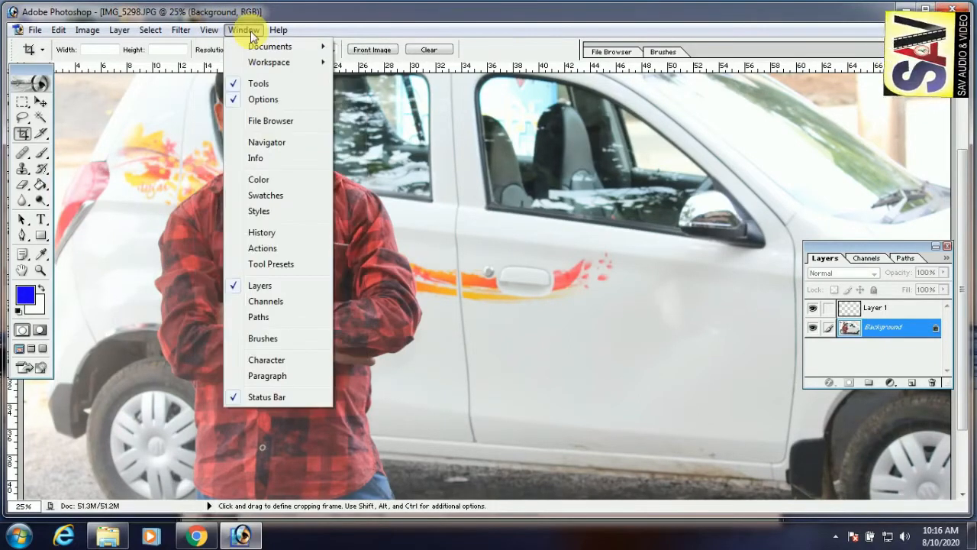
{"action": "left_click", "coordinate": [263, 85]}
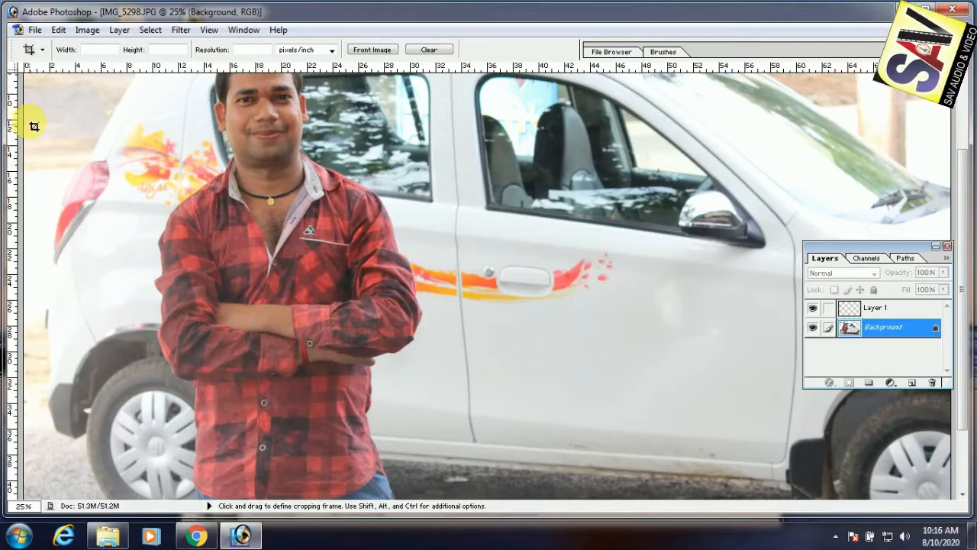
{"action": "left_click", "coordinate": [252, 30]}
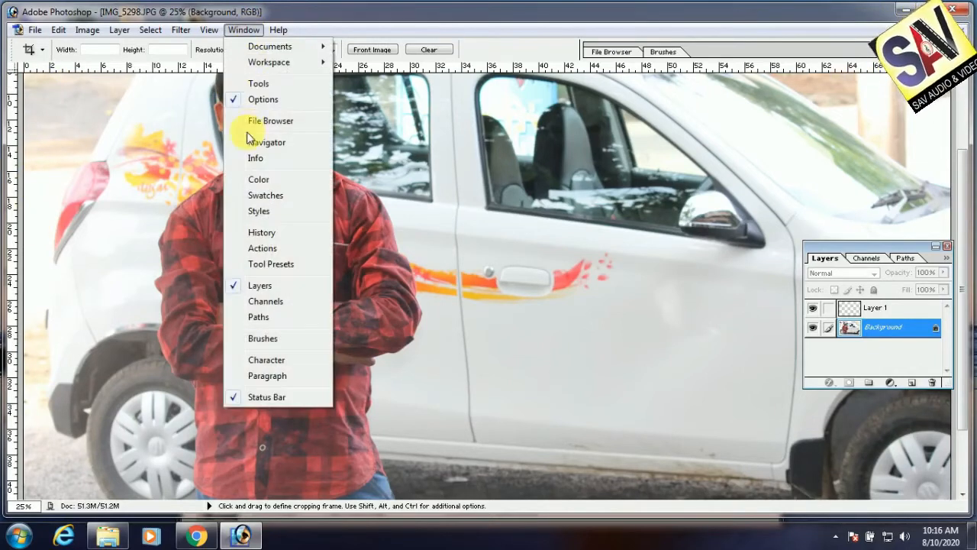
{"action": "left_click", "coordinate": [263, 84]}
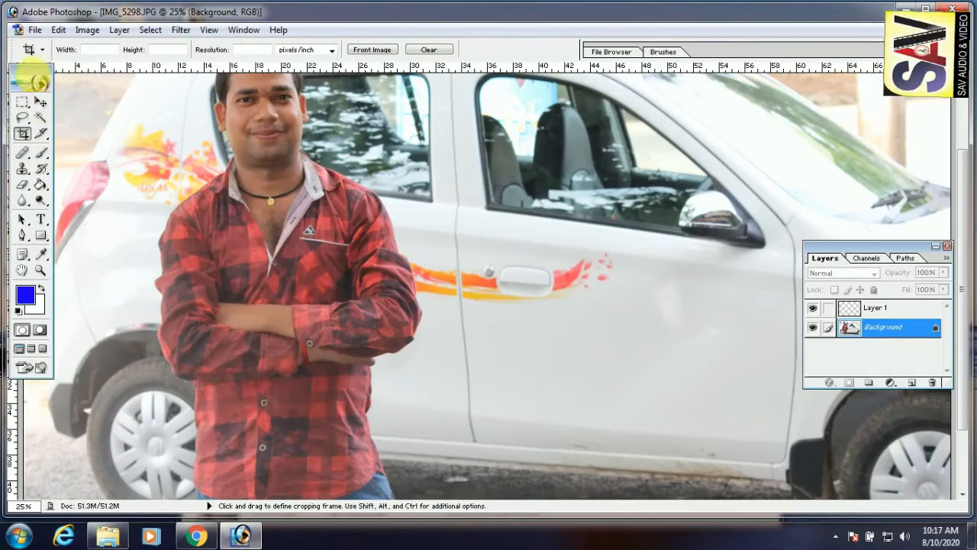
Move the toolbox inward over the photo, clear of the rulers, and select the Move tool.
{"action": "left_click_drag", "start_coordinate": [41, 68], "coordinate": [71, 120]}
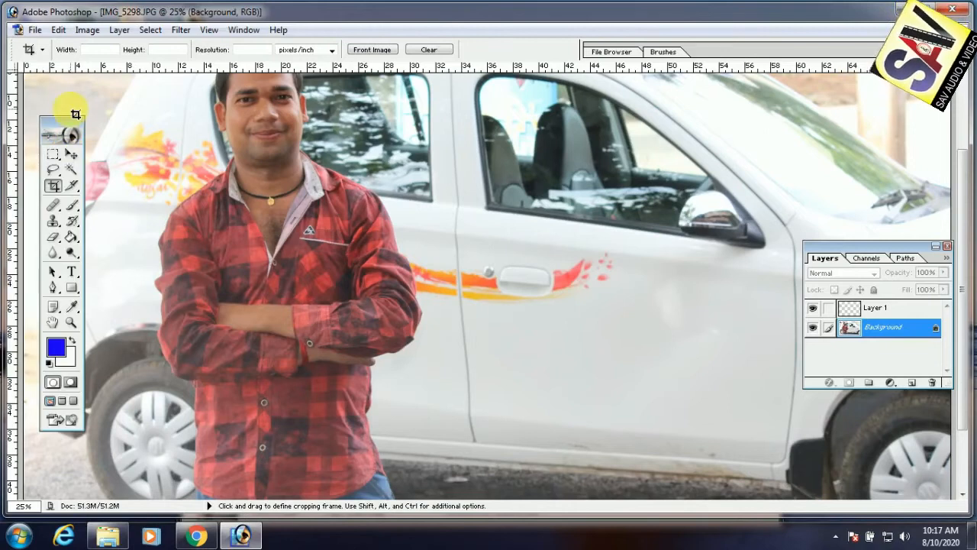
{"action": "left_click", "coordinate": [72, 153]}
{"action": "left_click", "coordinate": [244, 31]}
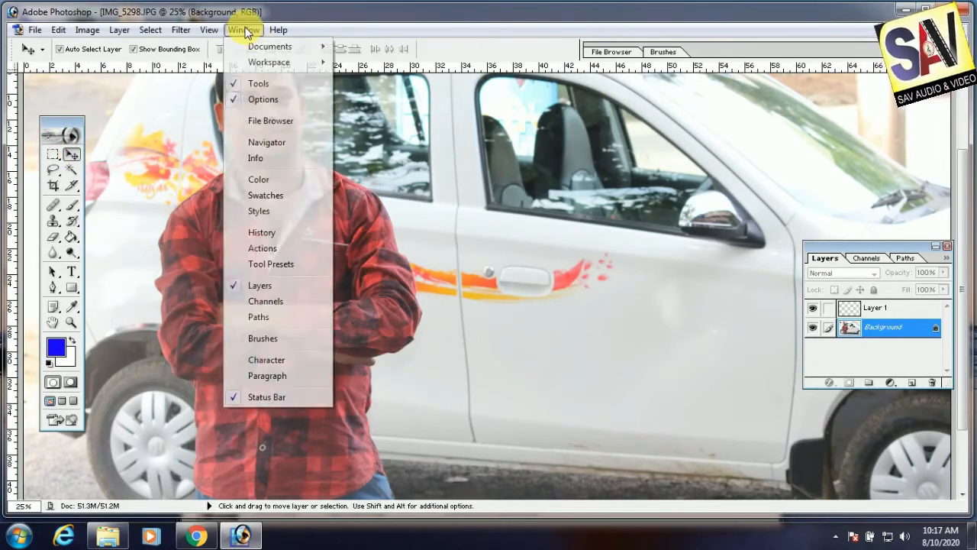
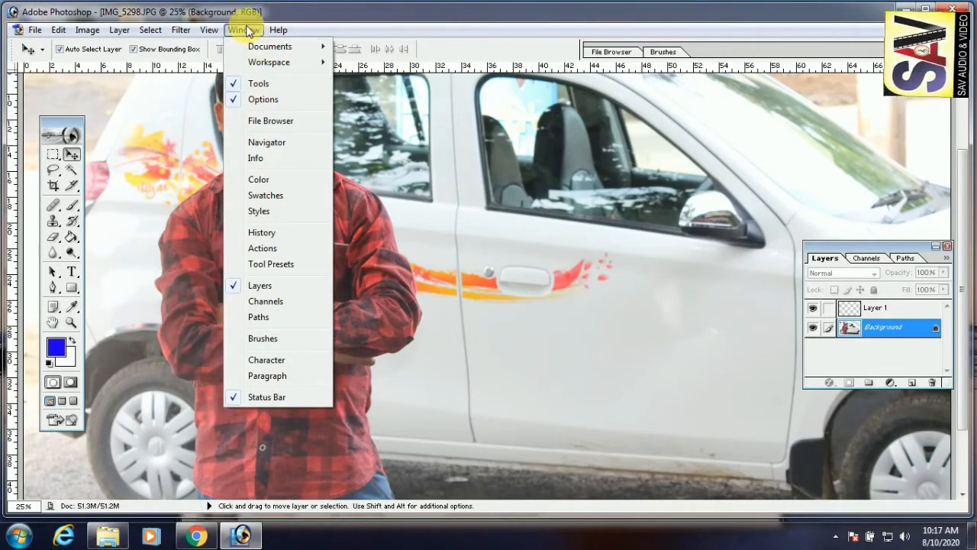
{"action": "left_click", "coordinate": [244, 31]}
Turn the display of the relocated toolbox off and back on.
{"action": "left_click", "coordinate": [245, 32]}
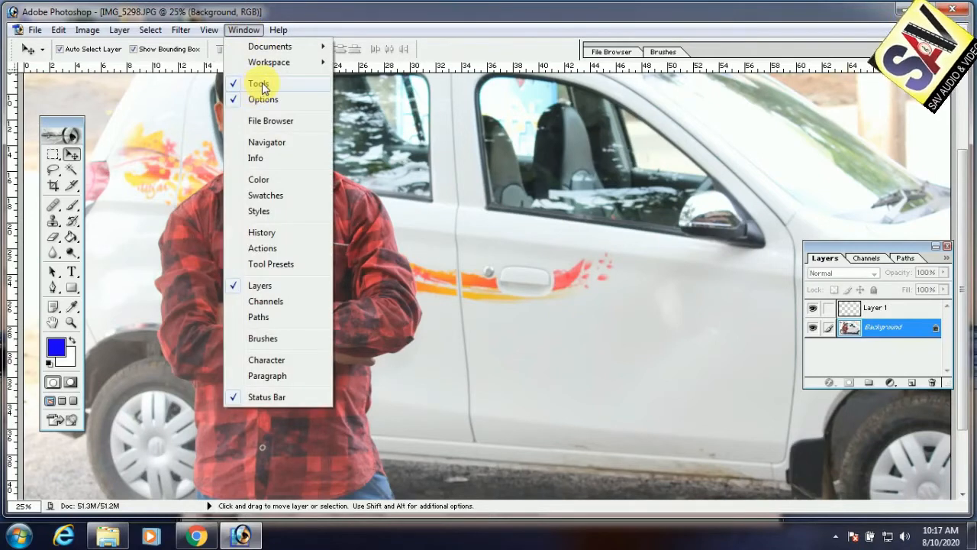
{"action": "left_click", "coordinate": [262, 88]}
{"action": "left_click", "coordinate": [244, 31]}
{"action": "left_click", "coordinate": [262, 87]}
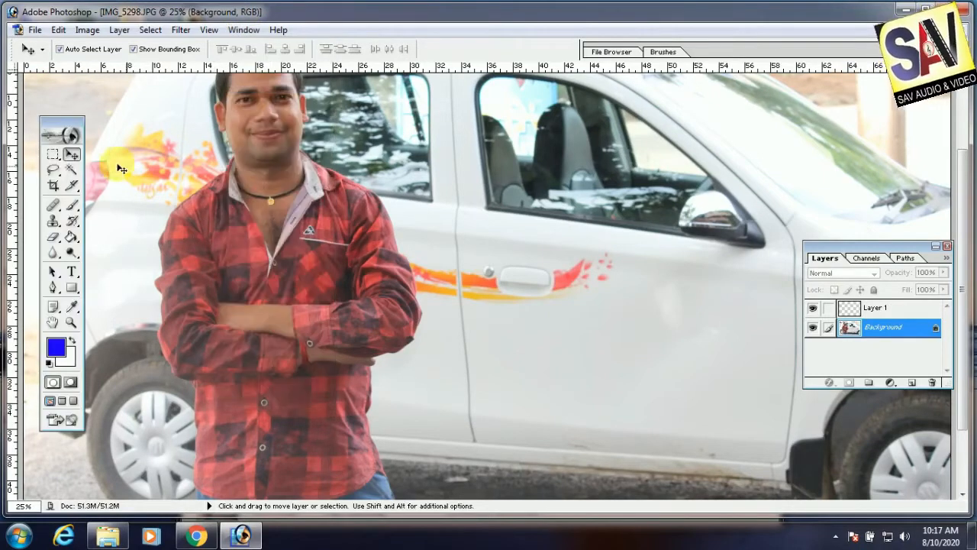
Shift the toolbox slightly toward the man and move the Layers palette up beside the car's windscreen.
{"action": "left_click_drag", "start_coordinate": [72, 124], "coordinate": [82, 121]}
{"action": "left_click", "coordinate": [244, 30]}
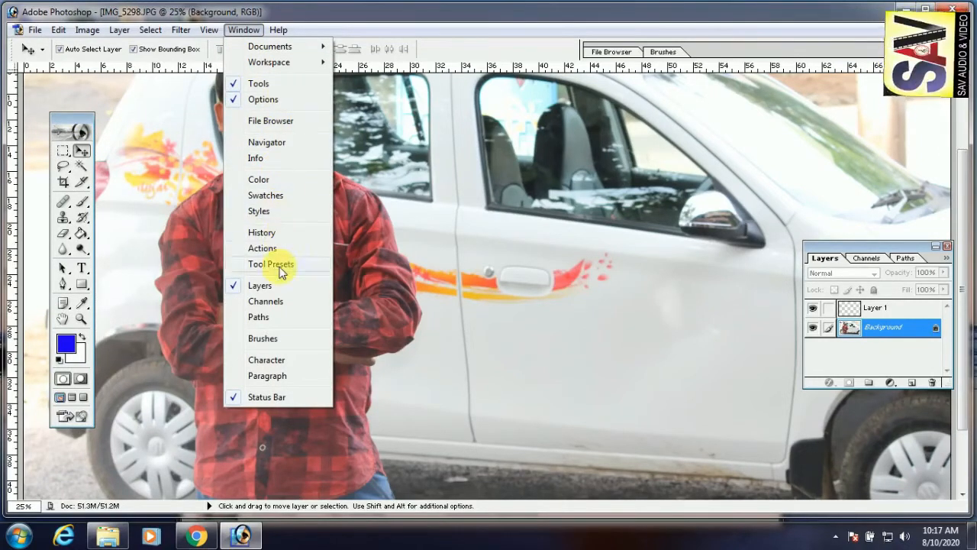
{"action": "left_click_drag", "start_coordinate": [885, 245], "coordinate": [843, 129]}
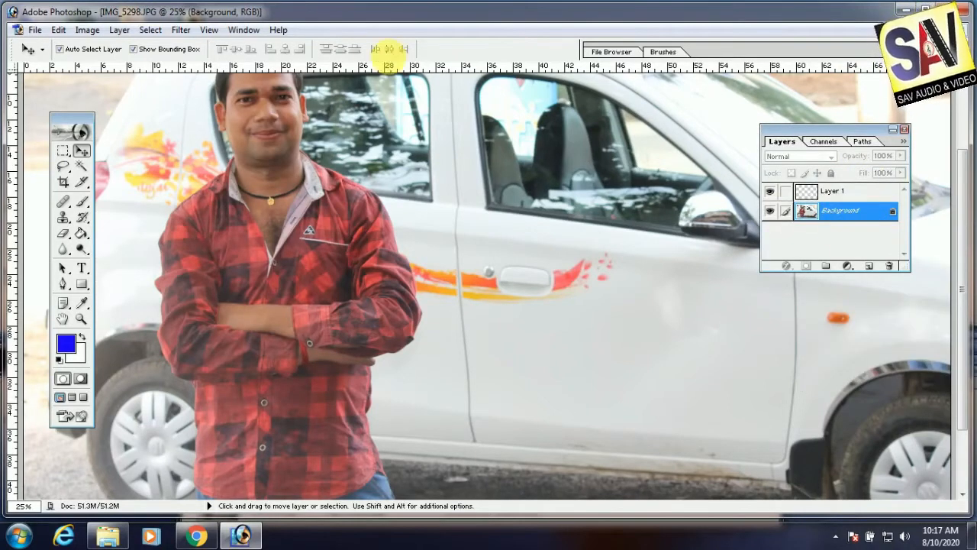
Hide the Layers palette and show it again.
{"action": "left_click", "coordinate": [254, 34]}
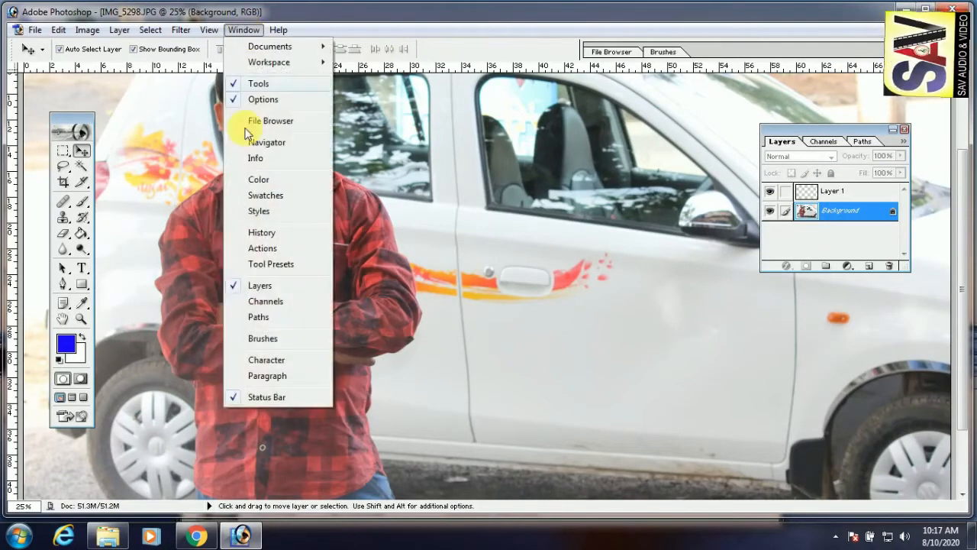
{"action": "left_click", "coordinate": [272, 284]}
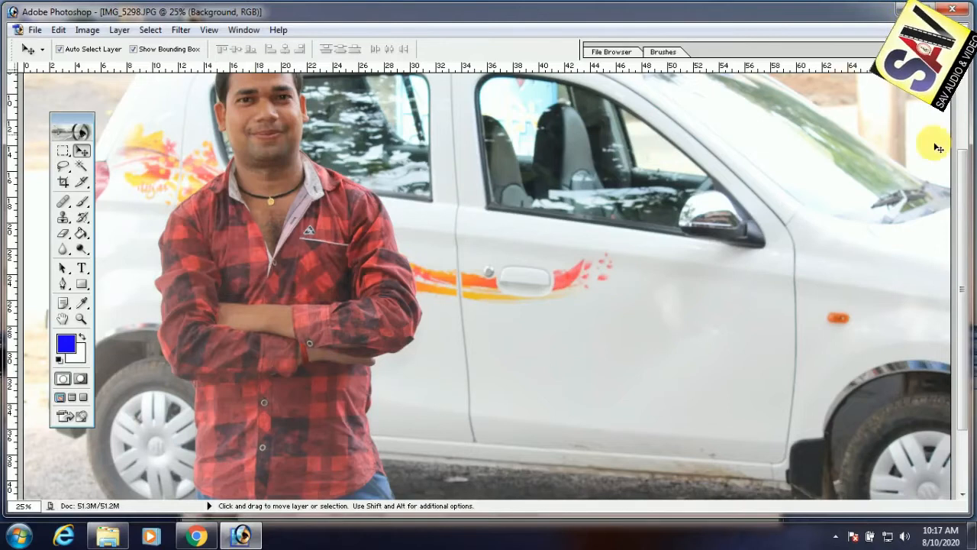
{"action": "left_click", "coordinate": [252, 31]}
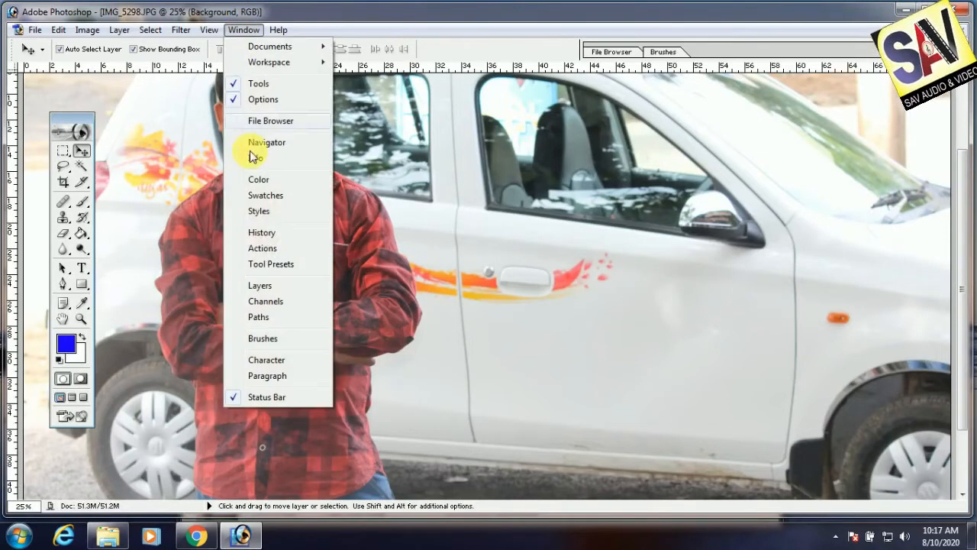
{"action": "left_click", "coordinate": [270, 289]}
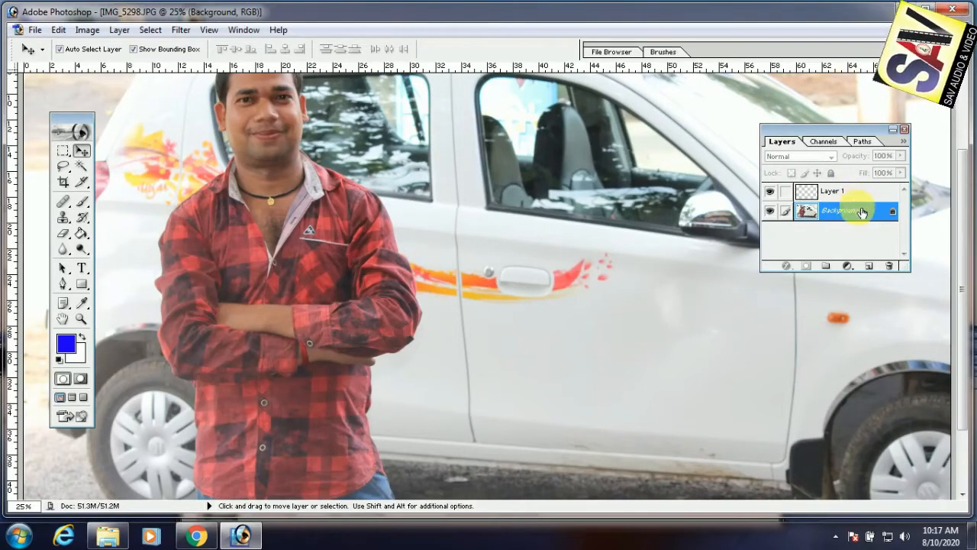
Nudge the Layers palette farther up over the windscreen and move the toolbox slightly closer to the man.
{"action": "left_click", "coordinate": [237, 30]}
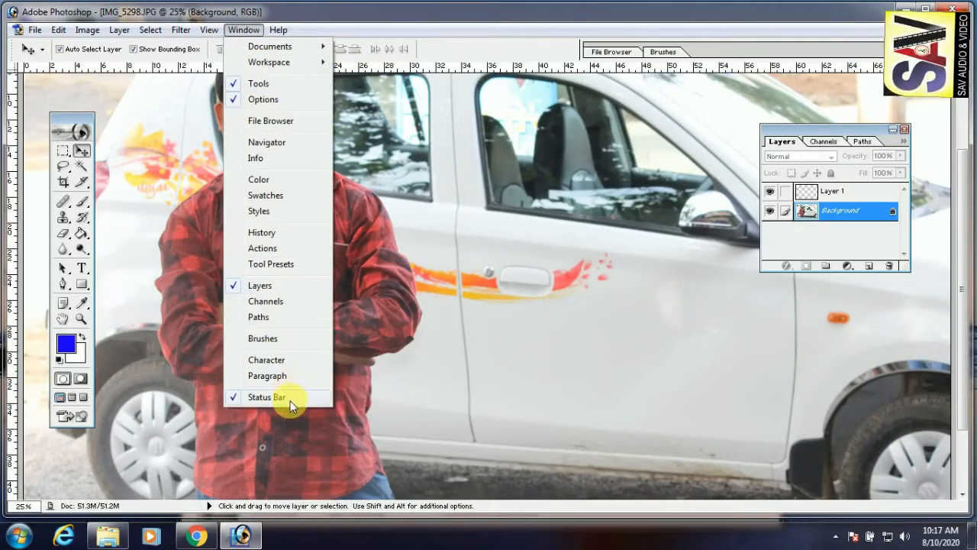
{"action": "left_click", "coordinate": [476, 268]}
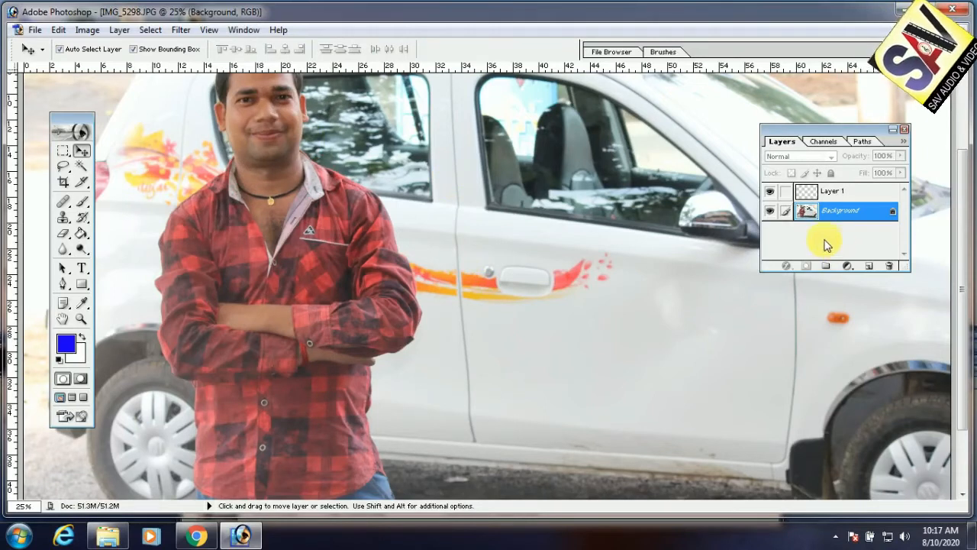
{"action": "left_click_drag", "start_coordinate": [824, 128], "coordinate": [840, 116]}
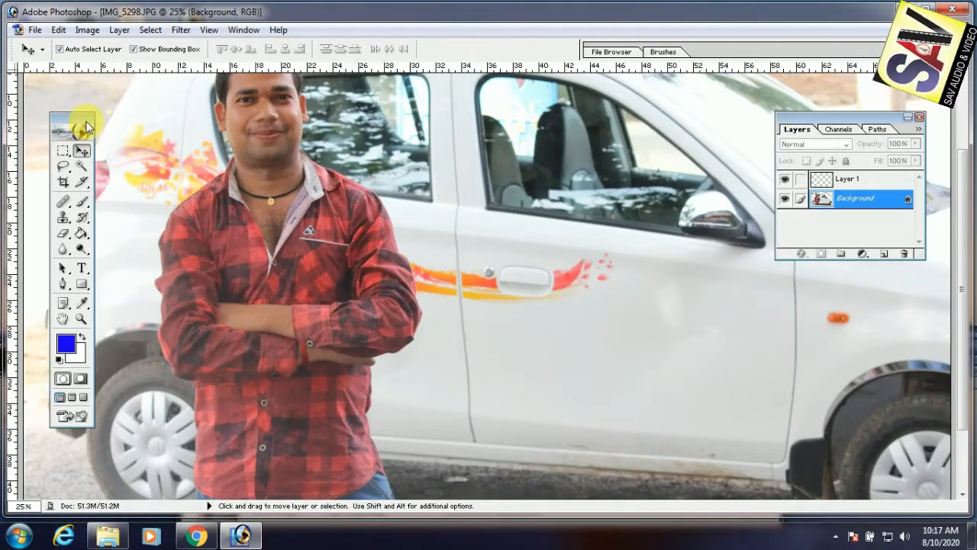
{"action": "left_click", "coordinate": [244, 30]}
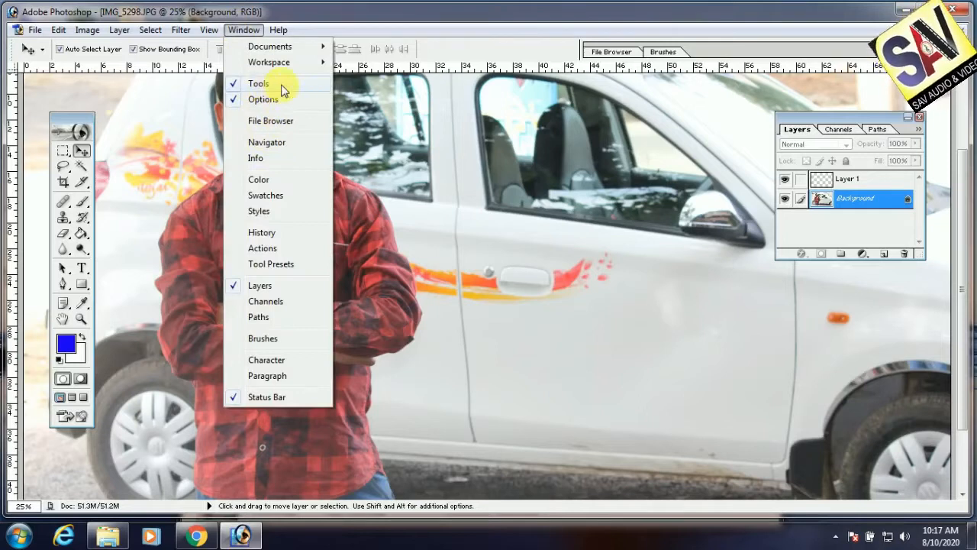
{"action": "left_click", "coordinate": [83, 127]}
{"action": "left_click_drag", "start_coordinate": [83, 127], "coordinate": [96, 133]}
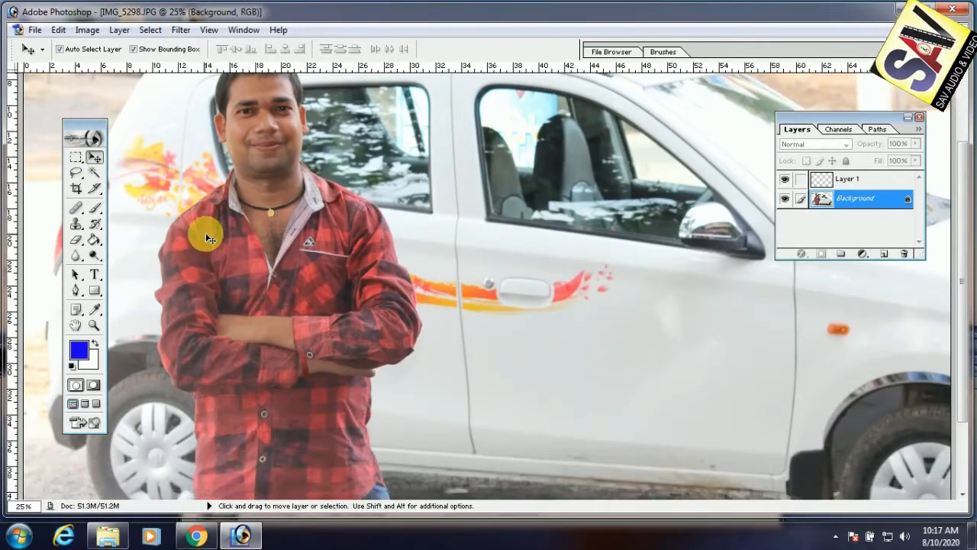
Raise the toolbox slightly over the photo and select the Rectangular Marquee tool.
{"action": "scroll", "coordinate": [227, 223], "scroll_direction": "up", "scroll_amount": 3}
{"action": "scroll", "coordinate": [228, 226], "scroll_direction": "up", "scroll_amount": 1}
{"action": "left_click_drag", "start_coordinate": [94, 126], "coordinate": [92, 114]}
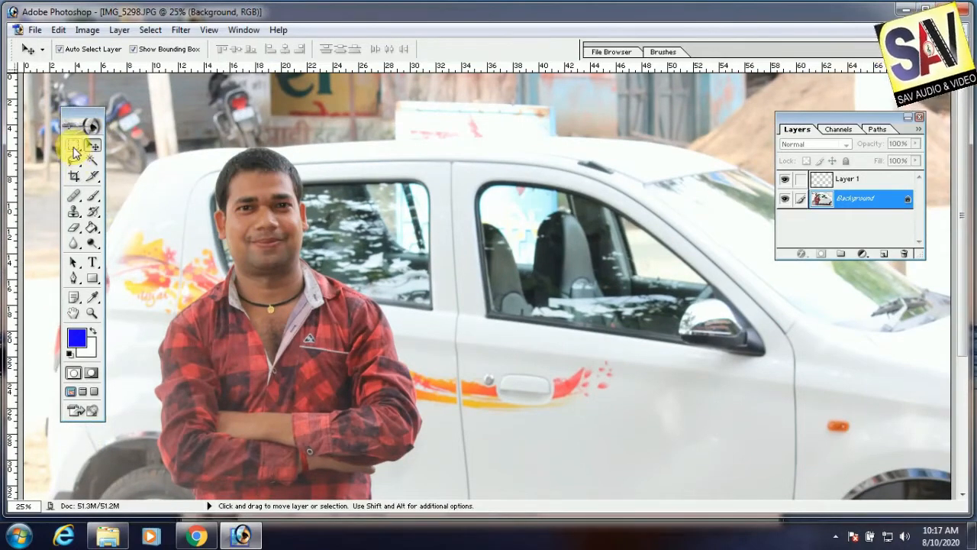
{"action": "left_click", "coordinate": [74, 148]}
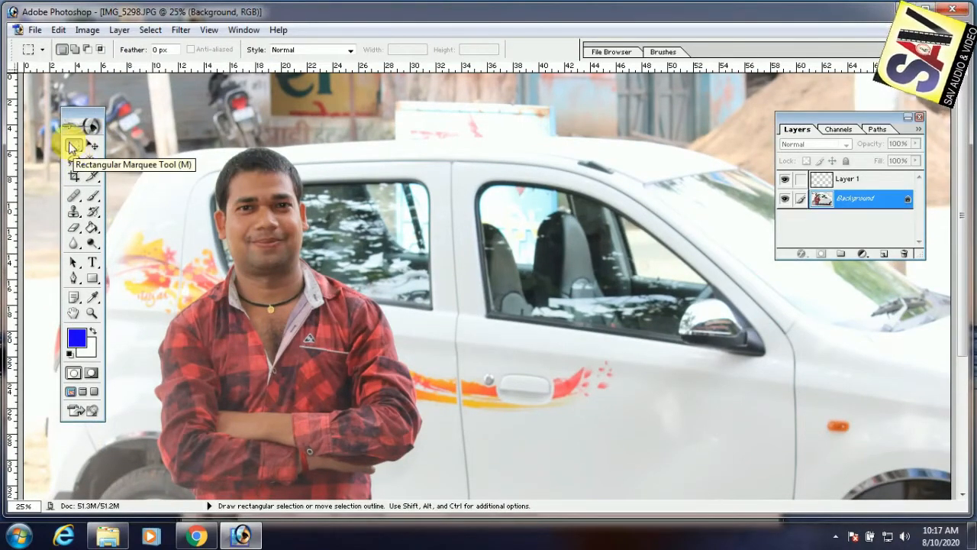
Select the man's head and chest with a rectangular marquee, and cut and paste the area as a new layer.
{"action": "left_click_drag", "start_coordinate": [165, 137], "coordinate": [430, 433]}
{"action": "left_click_drag", "start_coordinate": [145, 127], "coordinate": [436, 406]}
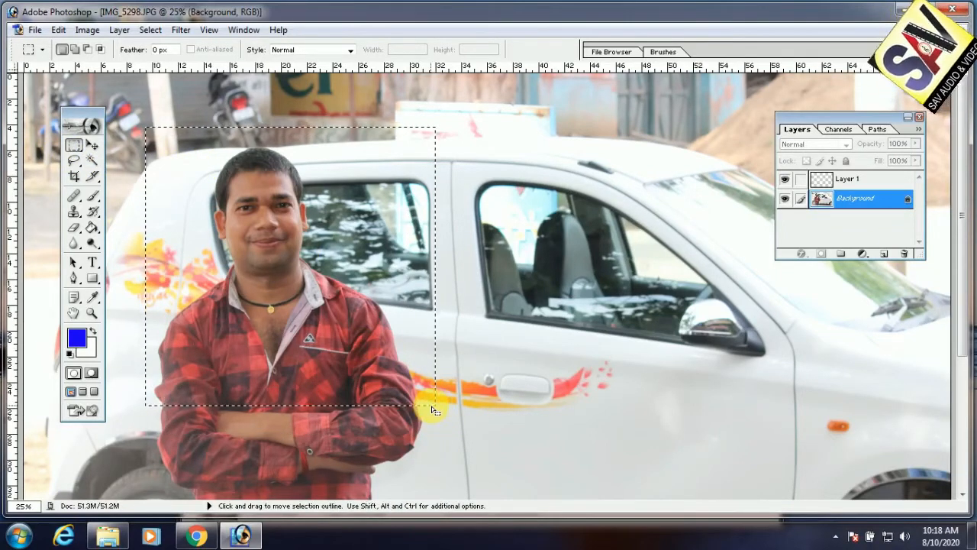
{"action": "key", "text": "ctrl+x"}
{"action": "key", "text": "ctrl+v"}
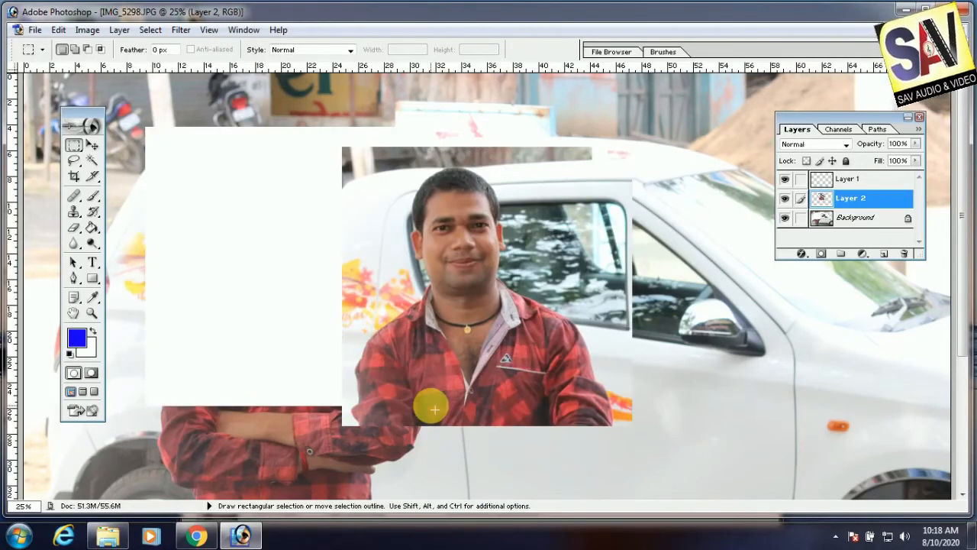
Undo the cut and paste of the rectangular piece and deselect the area.
{"action": "key", "text": "ctrl+alt+z"}
{"action": "key", "text": "ctrl+alt+z"}
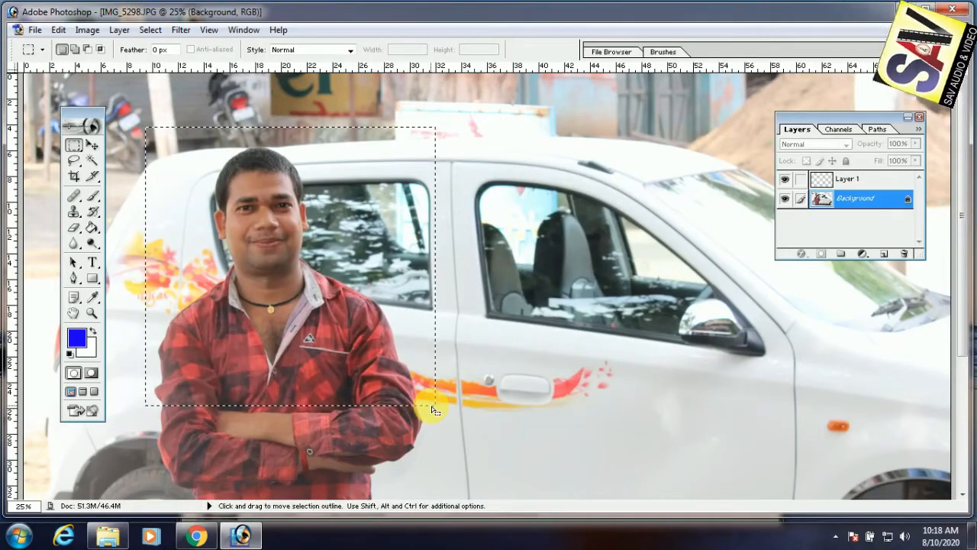
{"action": "left_click", "coordinate": [432, 409]}
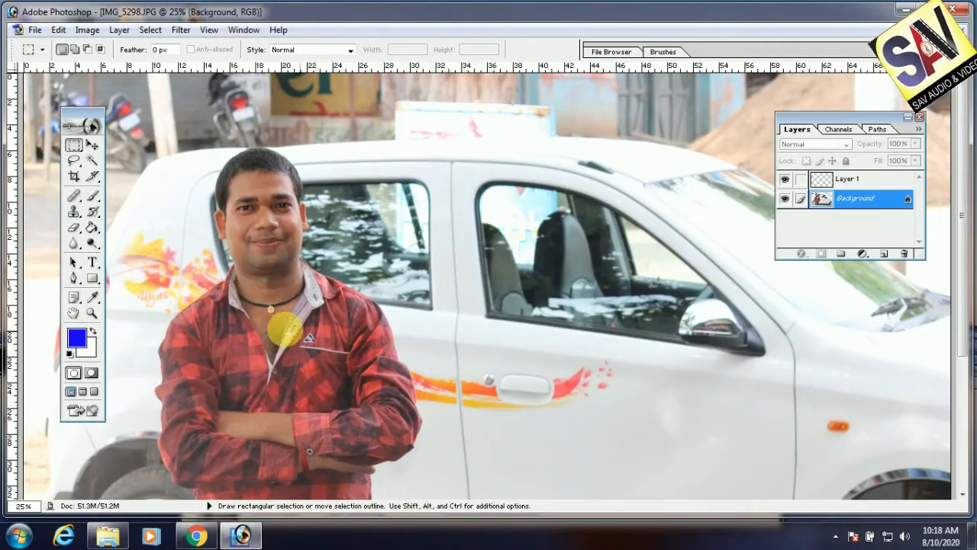
Select the man's head and shoulders with the Elliptical Marquee tool, and cut and paste the circle as a new layer.
{"action": "left_click_drag", "start_coordinate": [74, 153], "coordinate": [129, 160]}
{"action": "left_click_drag", "start_coordinate": [188, 139], "coordinate": [426, 386]}
{"action": "left_click_drag", "start_coordinate": [359, 284], "coordinate": [303, 246]}
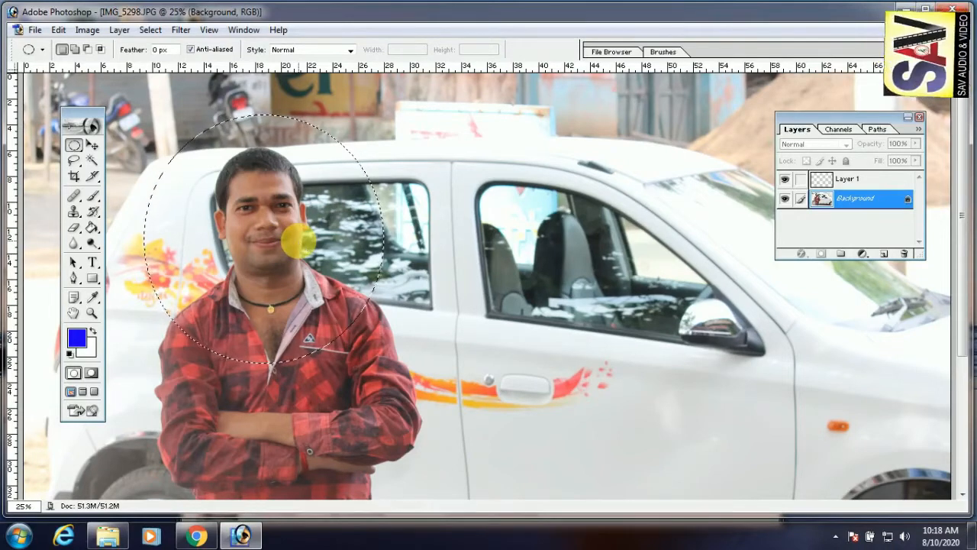
{"action": "key", "text": "ctrl+BackSpace"}
{"action": "key", "text": "ctrl+v"}
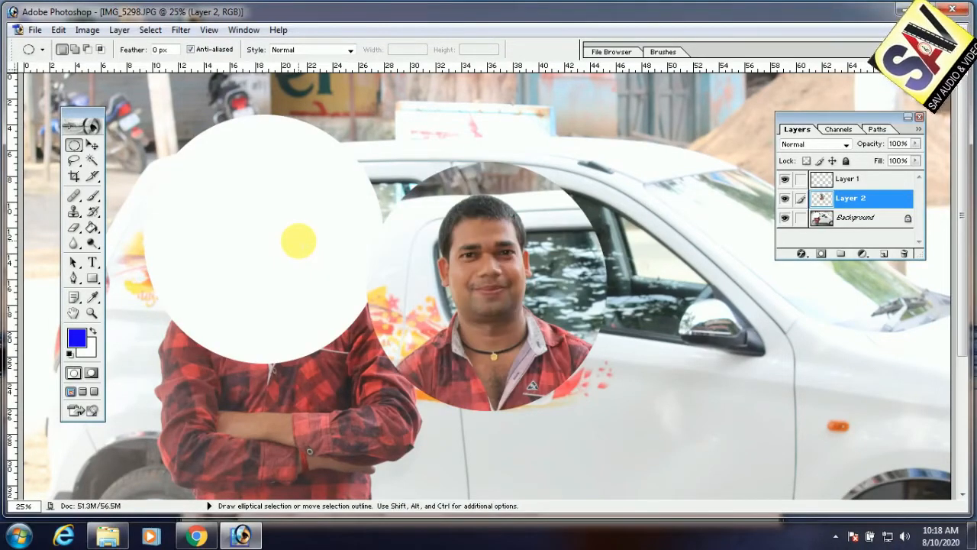
Undo the cut and paste of the circular piece and remove the selection.
{"action": "key", "text": "ctrl+alt+z"}
{"action": "key", "text": "ctrl+alt+z"}
{"action": "key", "text": "ctrl+d"}
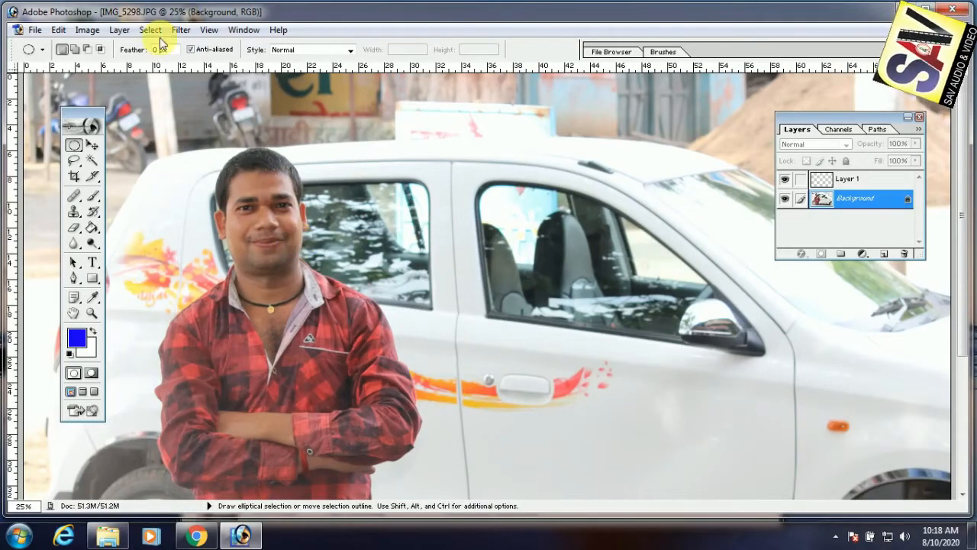
Outline an irregular Polygonal Lasso selection from the man's face and chest across the rear door to the front window.
{"action": "left_click", "coordinate": [76, 162]}
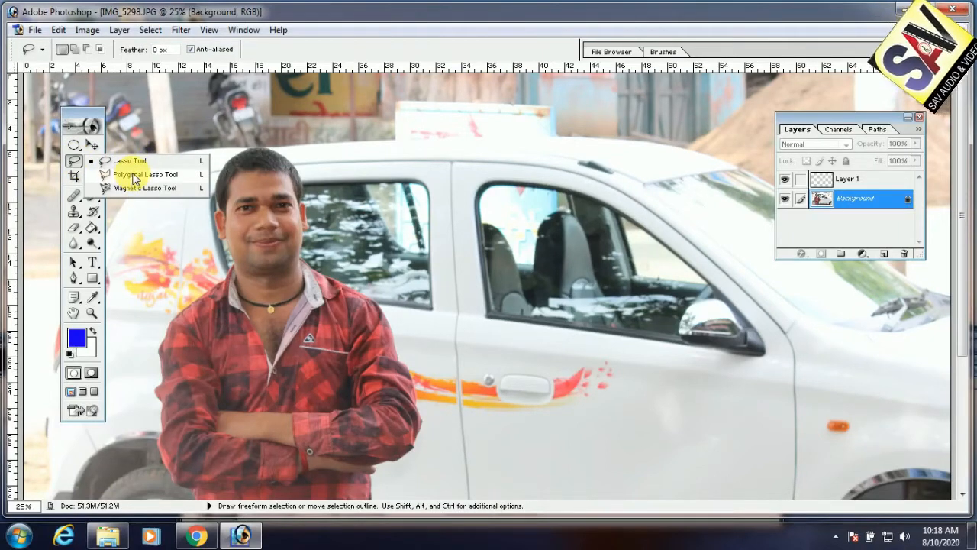
{"action": "left_click", "coordinate": [139, 180]}
{"action": "left_click", "coordinate": [375, 296]}
{"action": "left_click", "coordinate": [410, 187]}
{"action": "left_click", "coordinate": [243, 197]}
{"action": "left_click", "coordinate": [242, 308]}
{"action": "left_click", "coordinate": [416, 395]}
{"action": "left_click", "coordinate": [513, 308]}
{"action": "left_click", "coordinate": [501, 255]}
{"action": "left_click", "coordinate": [443, 257]}
{"action": "left_click", "coordinate": [418, 258]}
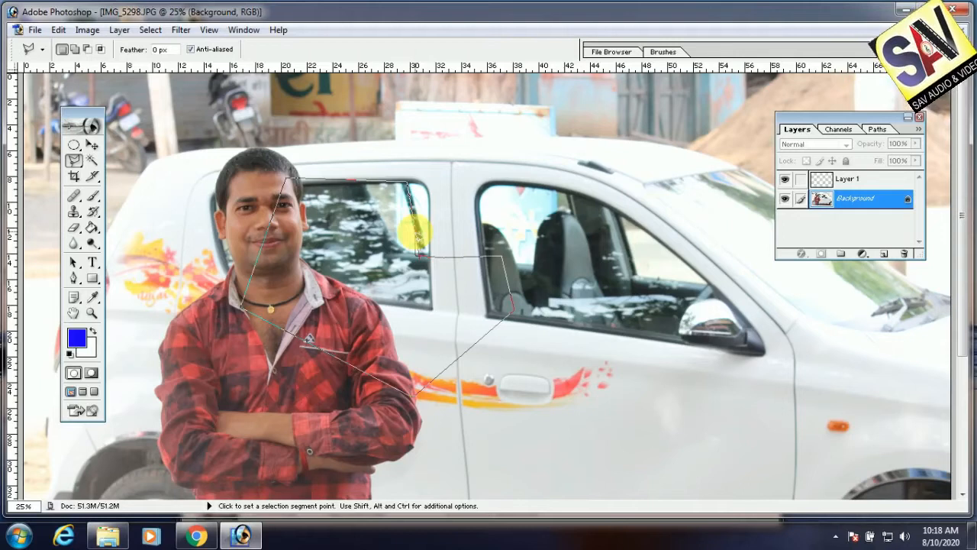
{"action": "double_click", "coordinate": [414, 232]}
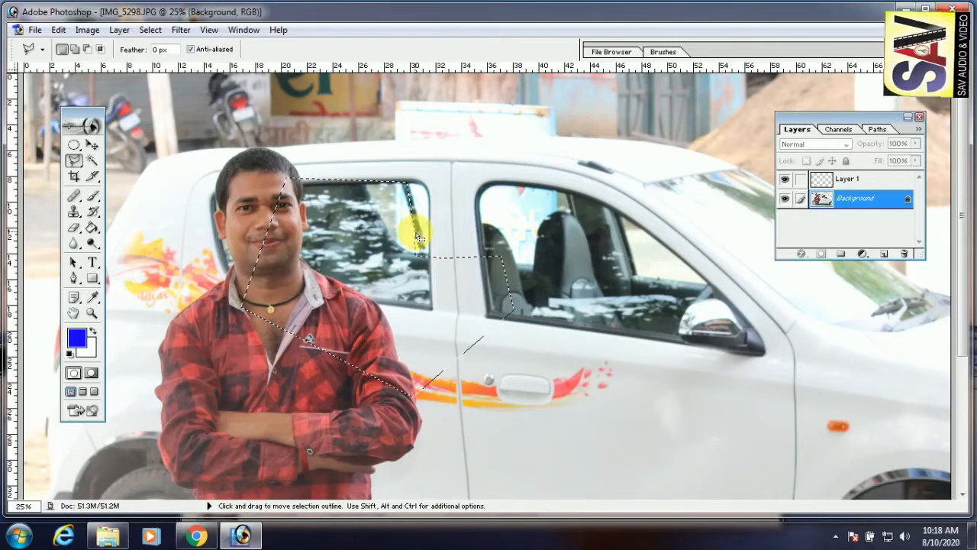
Cut the polygonal selection out of the background, paste it as a new layer, and undo both operations.
{"action": "key", "text": "Delete"}
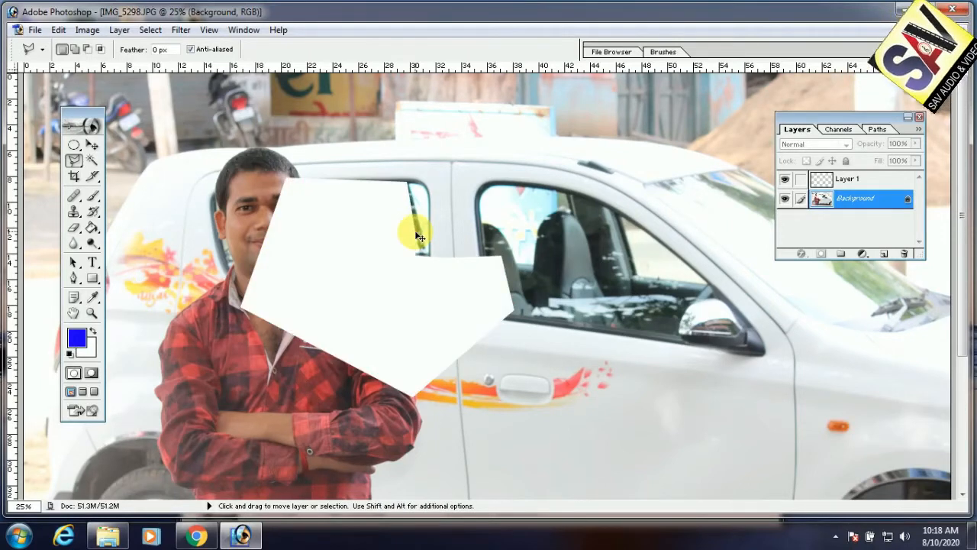
{"action": "key", "text": "ctrl+v"}
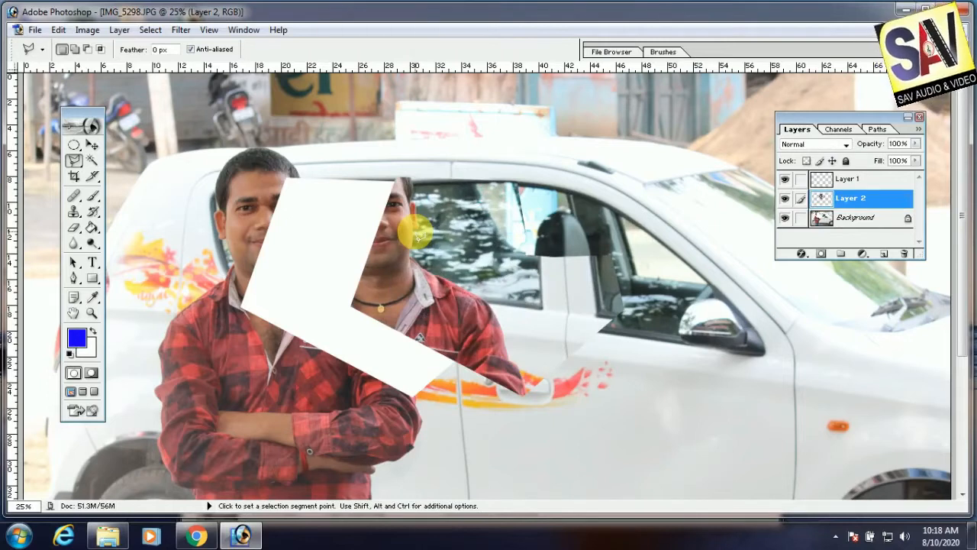
{"action": "key", "text": "ctrl+e"}
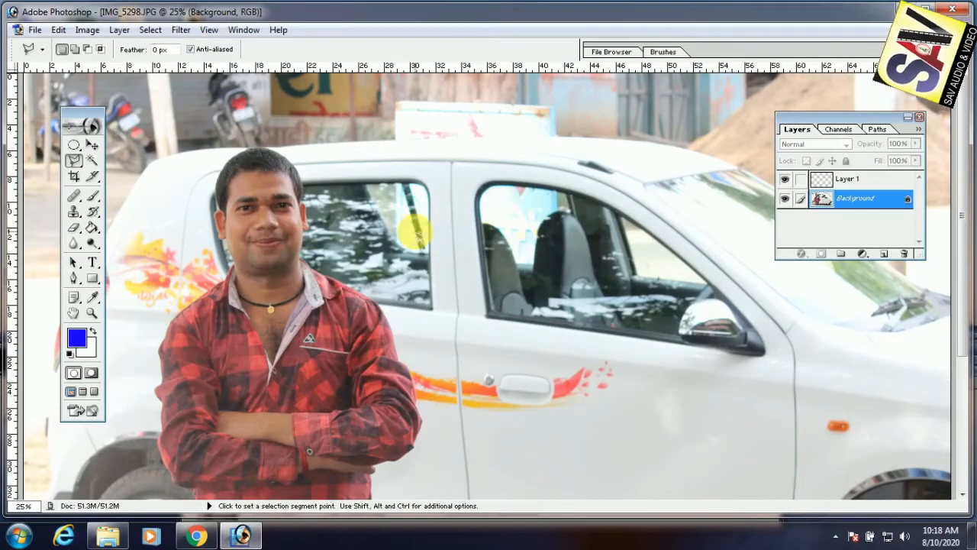
Set the Crop tool to 4 in width, 6 in height and a resolution of 300 pixels/inch.
{"action": "left_click", "coordinate": [72, 177]}
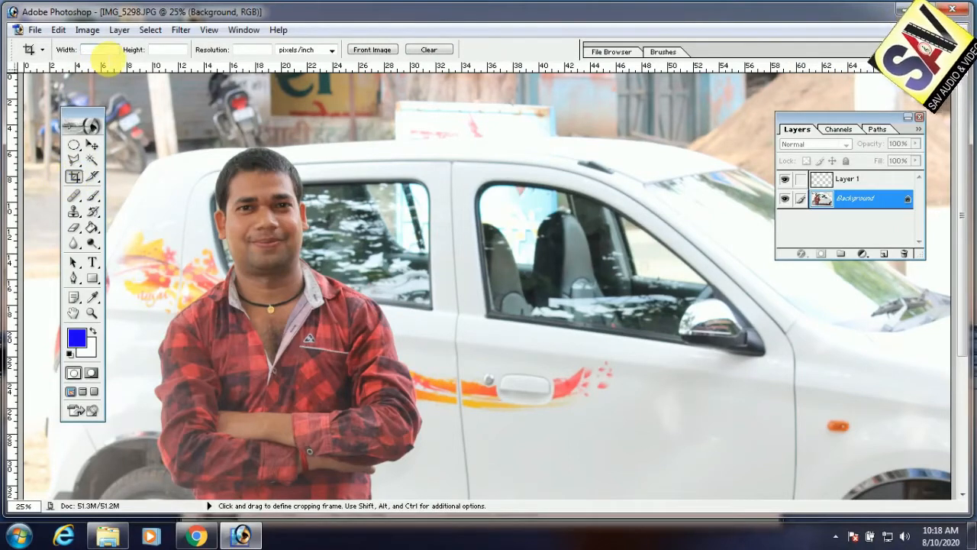
{"action": "left_click", "coordinate": [101, 50]}
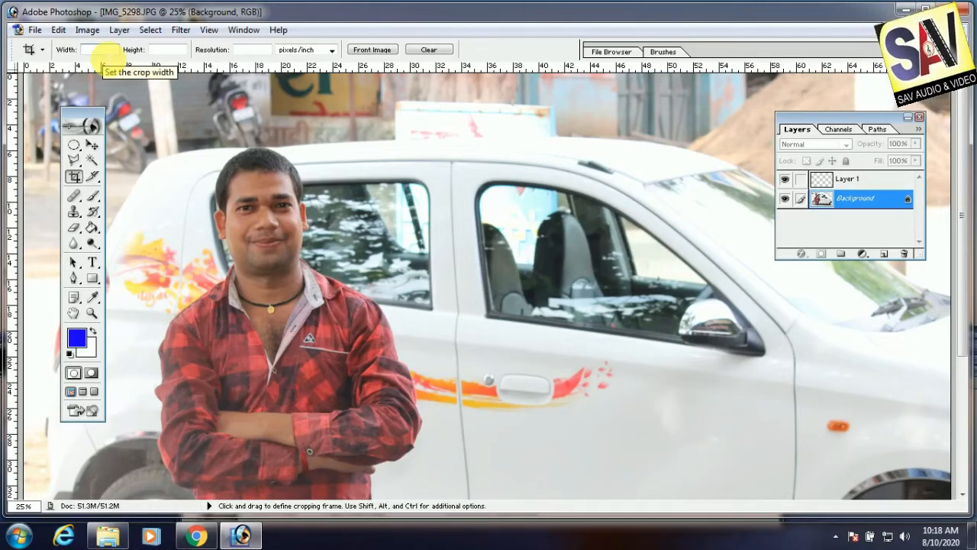
{"action": "type", "text": "4 in"}
{"action": "left_click", "coordinate": [168, 50]}
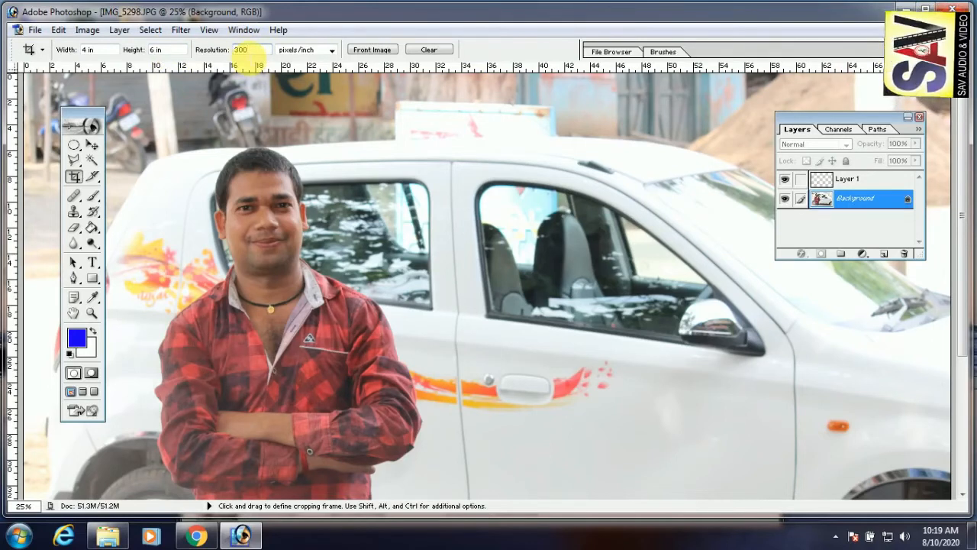
Try cropping the photo to the man from above his head down to his folded arms, and undo the crop.
{"action": "left_click_drag", "start_coordinate": [140, 120], "coordinate": [458, 456]}
{"action": "left_click_drag", "start_coordinate": [283, 279], "coordinate": [302, 266]}
{"action": "left_click_drag", "start_coordinate": [390, 453], "coordinate": [412, 487]}
{"action": "left_click_drag", "start_coordinate": [347, 388], "coordinate": [347, 356]}
{"action": "key", "text": "Return"}
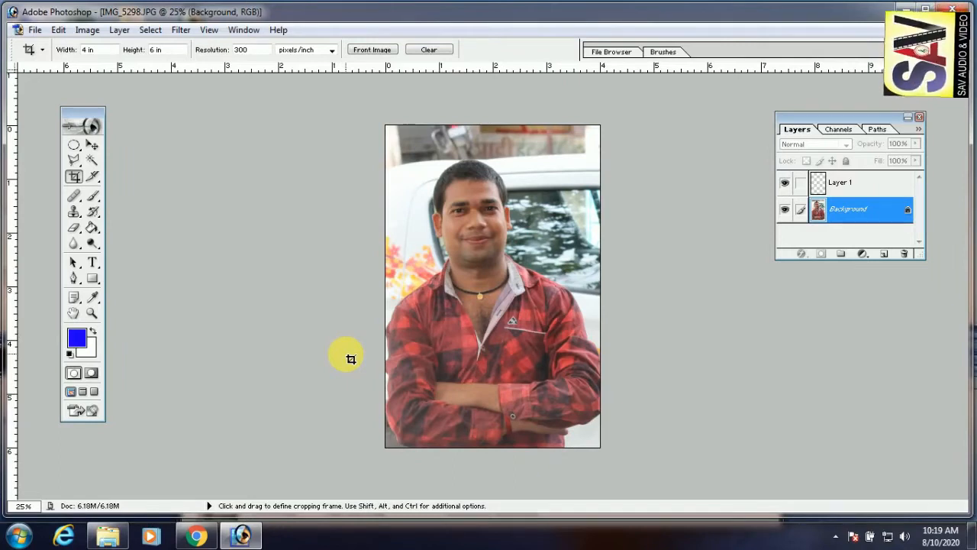
{"action": "key", "text": "ctrl+z"}
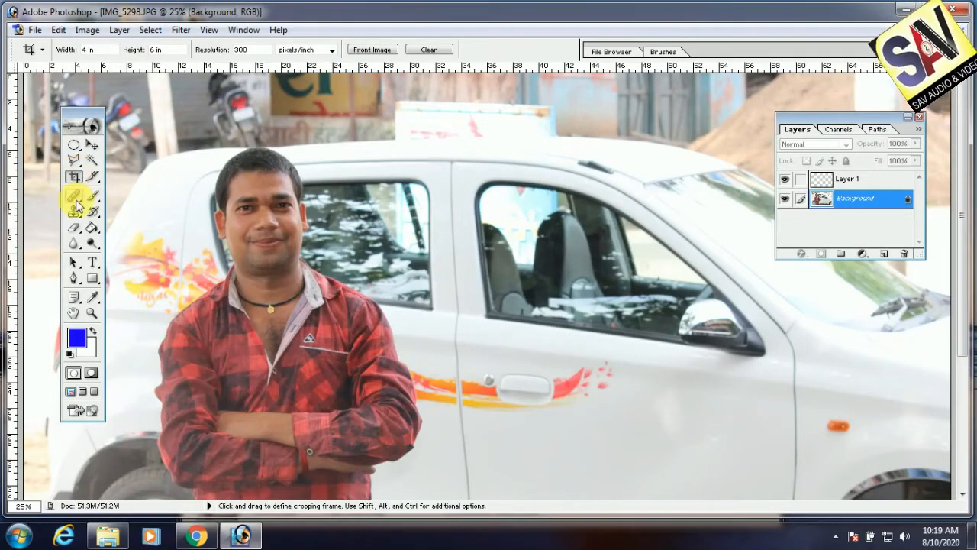
Patch the small blemish on the cheek beside the man's nose with clear skin, using the Patch tool in Source mode.
{"action": "left_click_drag", "start_coordinate": [74, 195], "coordinate": [121, 212]}
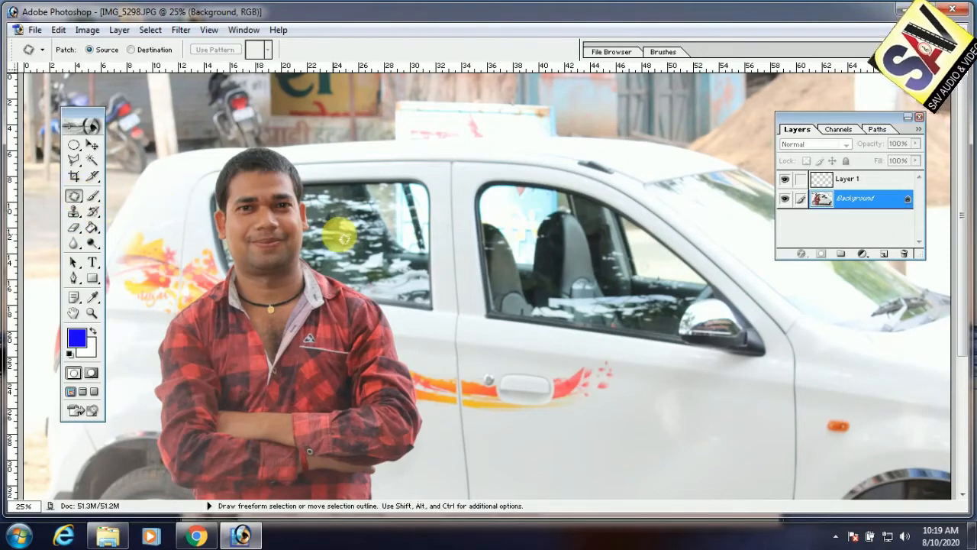
{"action": "key", "text": "ctrl+plus"}
{"action": "key", "text": "ctrl+plus"}
{"action": "key", "text": "ctrl+plus"}
{"action": "key", "text": "ctrl+plus"}
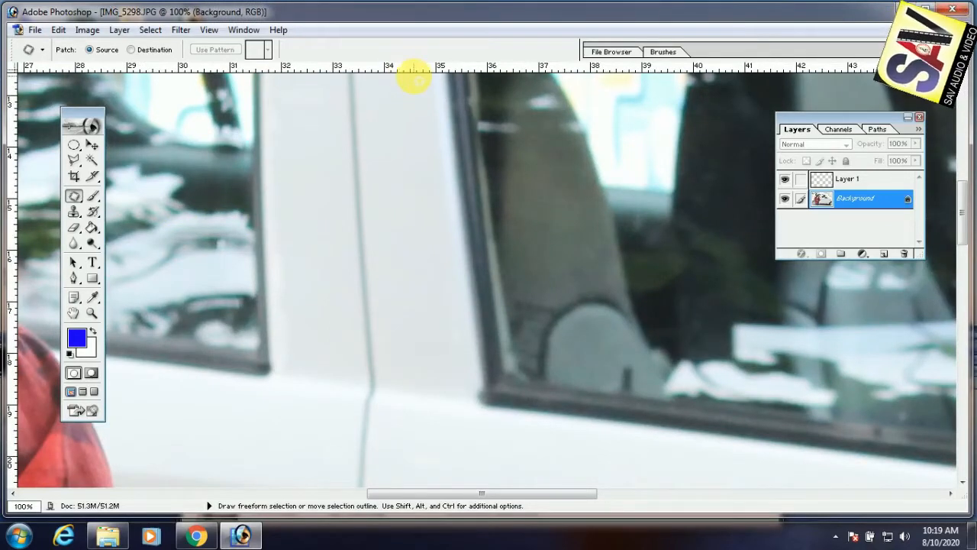
{"action": "key", "text": "space"}
{"action": "left_click_drag", "start_coordinate": [325, 168], "coordinate": [498, 284]}
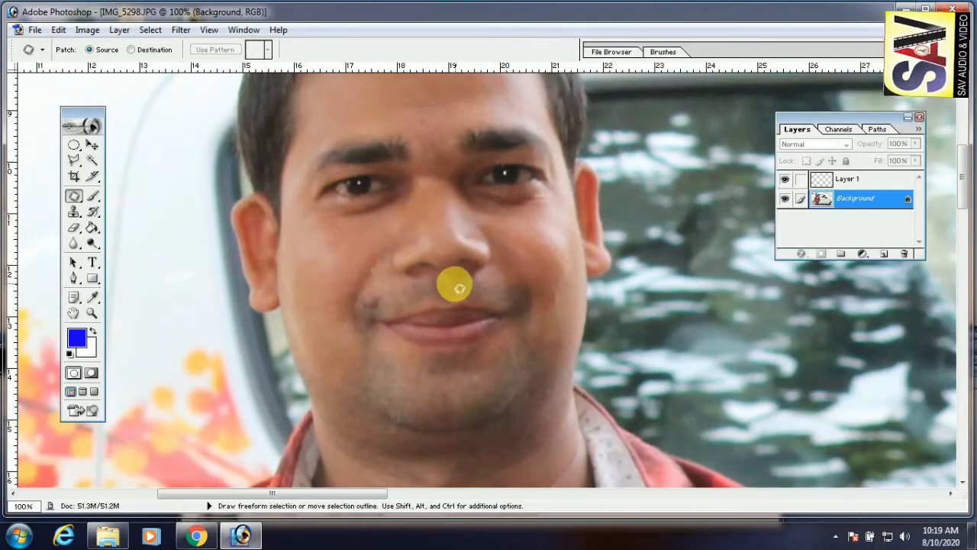
{"action": "key", "text": "ctrl+plus"}
{"action": "key", "text": "ctrl+plus"}
{"action": "key", "text": "ctrl+minus"}
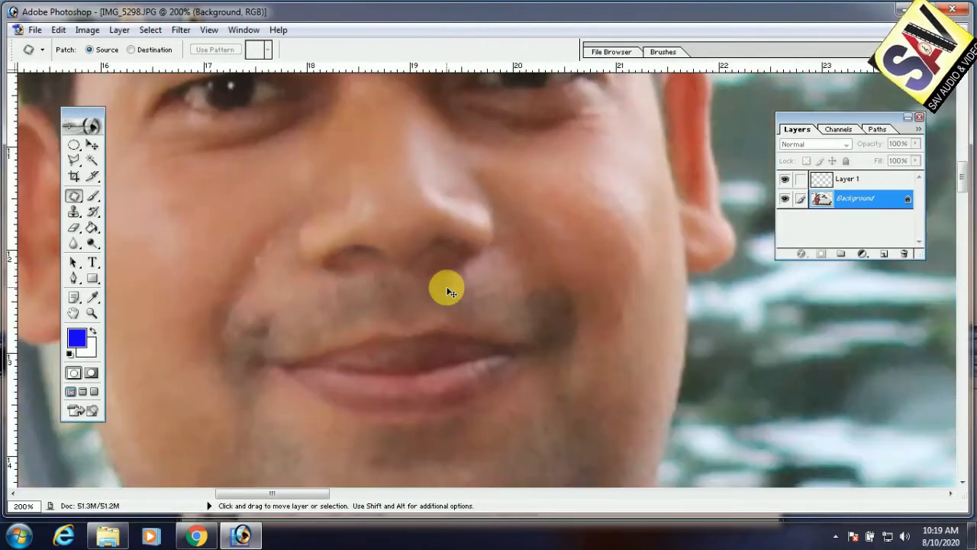
{"action": "mouse_move", "coordinate": [252, 264]}
{"action": "left_mouse_down"}
{"action": "mouse_move", "coordinate": [262, 267]}
{"action": "mouse_move", "coordinate": [266, 240]}
{"action": "mouse_move", "coordinate": [266, 269]}
{"action": "left_mouse_up"}
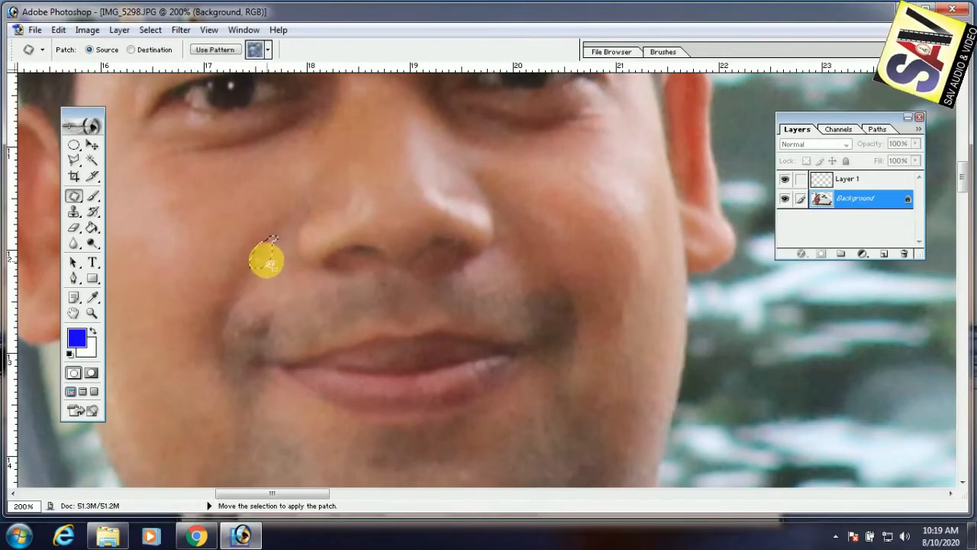
{"action": "left_click_drag", "start_coordinate": [280, 213], "coordinate": [282, 214]}
{"action": "key", "text": "ctrl+d"}
Patch the blemished skin above and below the corner of the man's mouth on the same cheek.
{"action": "mouse_move", "coordinate": [231, 319]}
{"action": "left_mouse_down"}
{"action": "mouse_move", "coordinate": [262, 346]}
{"action": "mouse_move", "coordinate": [277, 304]}
{"action": "mouse_move", "coordinate": [235, 317]}
{"action": "mouse_move", "coordinate": [286, 275]}
{"action": "left_mouse_up"}
{"action": "key", "text": "ctrl+d"}
{"action": "mouse_move", "coordinate": [245, 364]}
{"action": "left_mouse_down"}
{"action": "mouse_move", "coordinate": [270, 379]}
{"action": "mouse_move", "coordinate": [267, 345]}
{"action": "mouse_move", "coordinate": [253, 412]}
{"action": "left_mouse_up"}
{"action": "key", "text": "ctrl+d"}
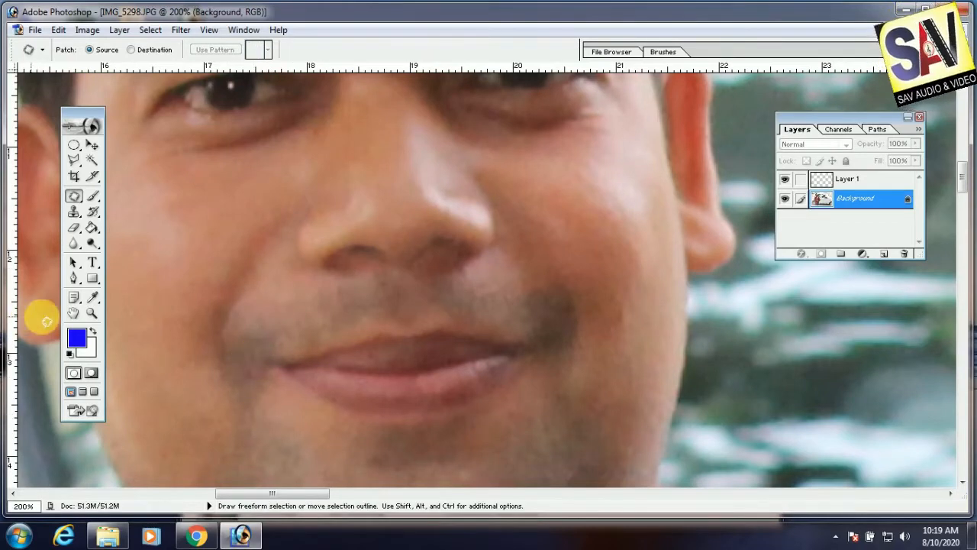
Patch the spot on the man's forehead and the light hairs along his hairline.
{"action": "scroll", "coordinate": [244, 203], "scroll_direction": "up", "scroll_amount": 5}
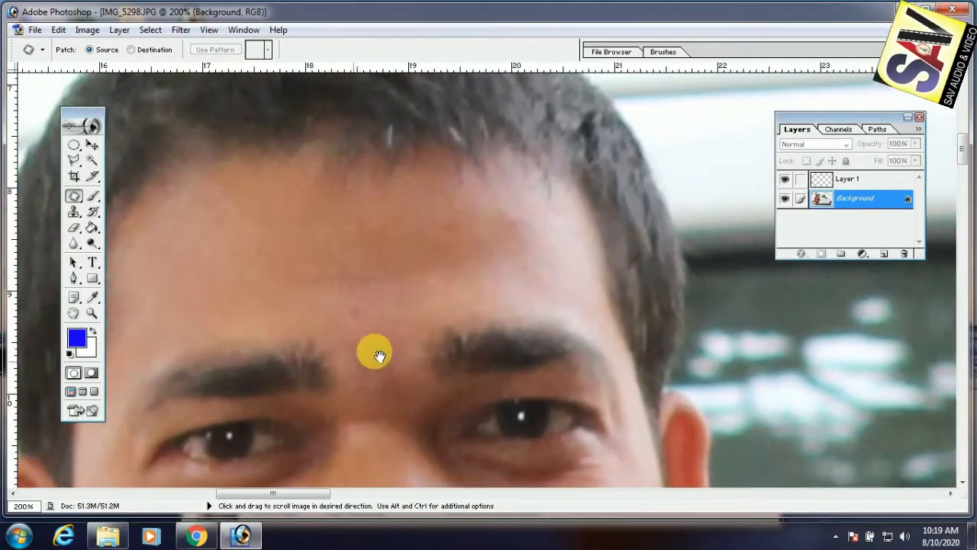
{"action": "mouse_move", "coordinate": [500, 217]}
{"action": "left_mouse_down"}
{"action": "mouse_move", "coordinate": [515, 253]}
{"action": "mouse_move", "coordinate": [533, 222]}
{"action": "mouse_move", "coordinate": [515, 214]}
{"action": "mouse_move", "coordinate": [469, 263]}
{"action": "left_mouse_up"}
{"action": "key", "text": "ctrl+d"}
{"action": "mouse_move", "coordinate": [401, 146]}
{"action": "left_mouse_down"}
{"action": "mouse_move", "coordinate": [375, 122]}
{"action": "mouse_move", "coordinate": [348, 129]}
{"action": "left_mouse_up"}
{"action": "key", "text": "ctrl+d"}
{"action": "mouse_move", "coordinate": [427, 128]}
{"action": "left_mouse_down"}
{"action": "mouse_move", "coordinate": [488, 139]}
{"action": "mouse_move", "coordinate": [441, 134]}
{"action": "left_mouse_up"}
{"action": "left_click_drag", "start_coordinate": [468, 137], "coordinate": [506, 117]}
{"action": "key", "text": "ctrl+d"}
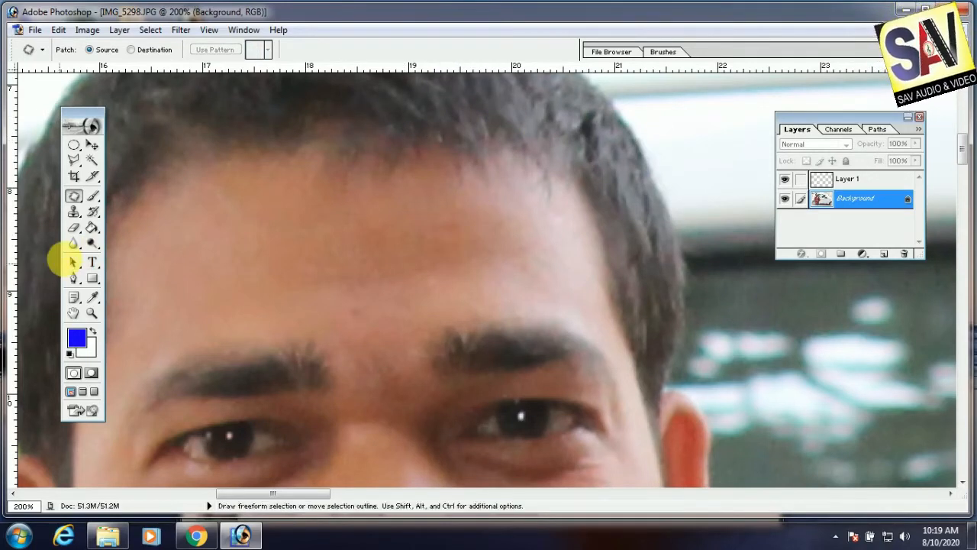
Switch to the Clone Stamp tool and sample the forehead skin above the eyebrow as the clone source.
{"action": "left_click", "coordinate": [75, 213]}
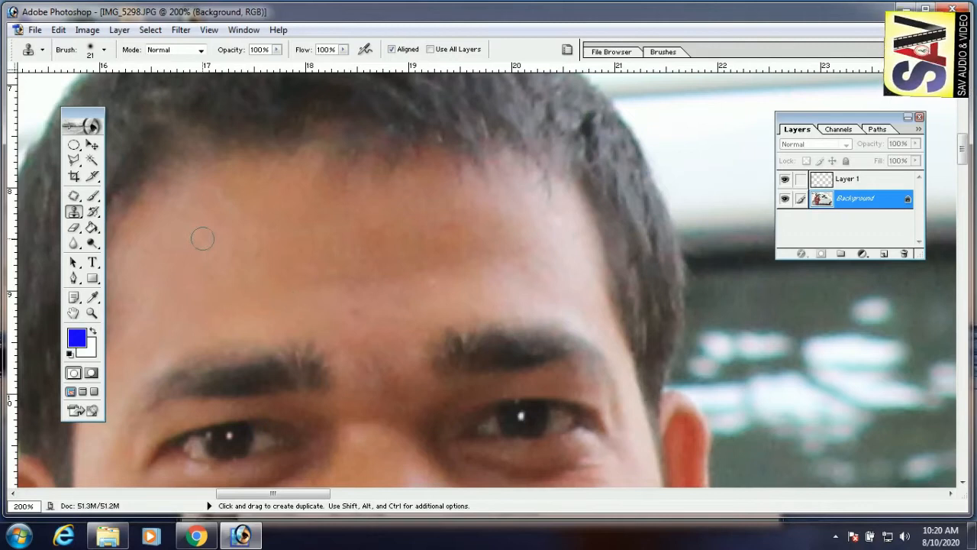
{"action": "left_click", "coordinate": [267, 298]}
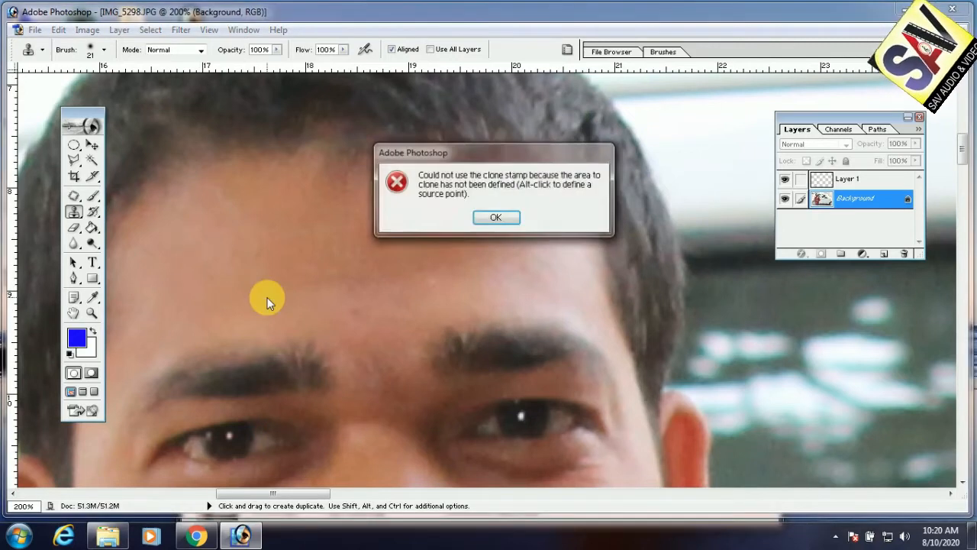
{"action": "left_click", "coordinate": [497, 216]}
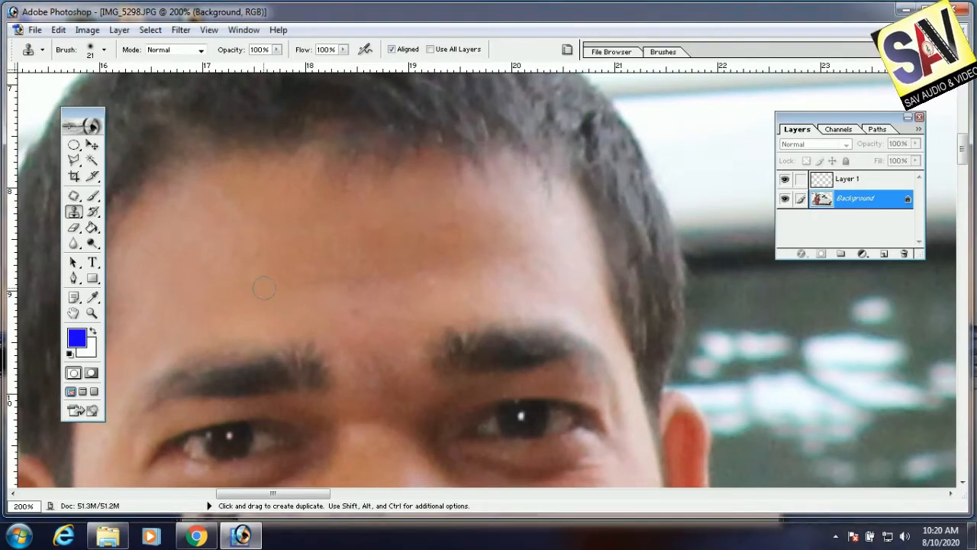
{"action": "left_click", "coordinate": [213, 304], "text": "alt"}
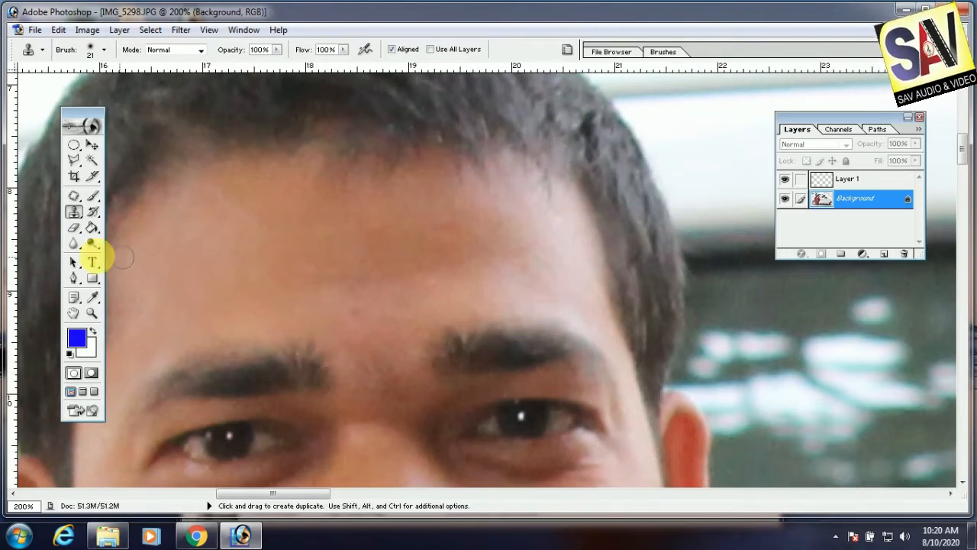
Erase a wide band across the man's forehead with the 98 px Eraser and undo the erasing.
{"action": "left_click", "coordinate": [76, 229]}
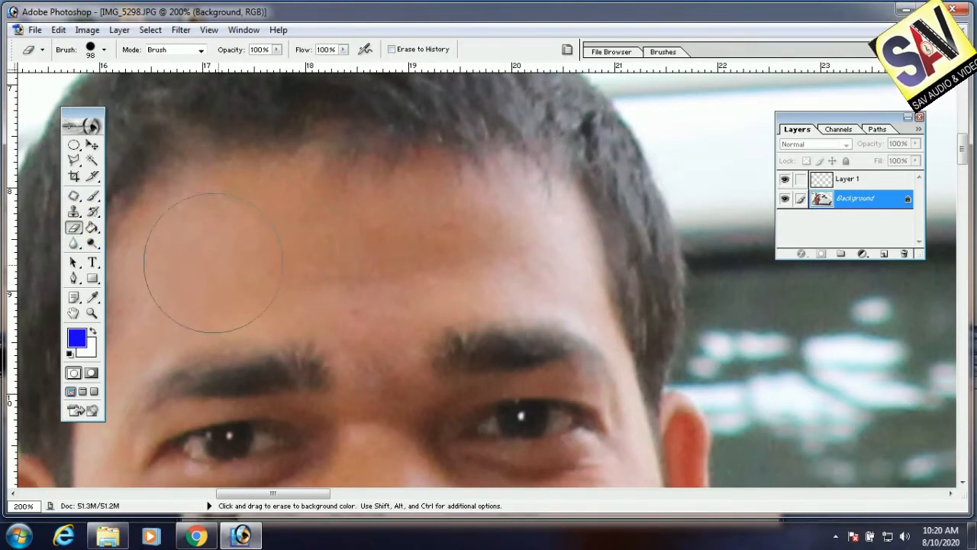
{"action": "mouse_move", "coordinate": [302, 249]}
{"action": "left_mouse_down"}
{"action": "mouse_move", "coordinate": [238, 245]}
{"action": "mouse_move", "coordinate": [529, 233]}
{"action": "mouse_move", "coordinate": [192, 296]}
{"action": "mouse_move", "coordinate": [275, 250]}
{"action": "left_mouse_up"}
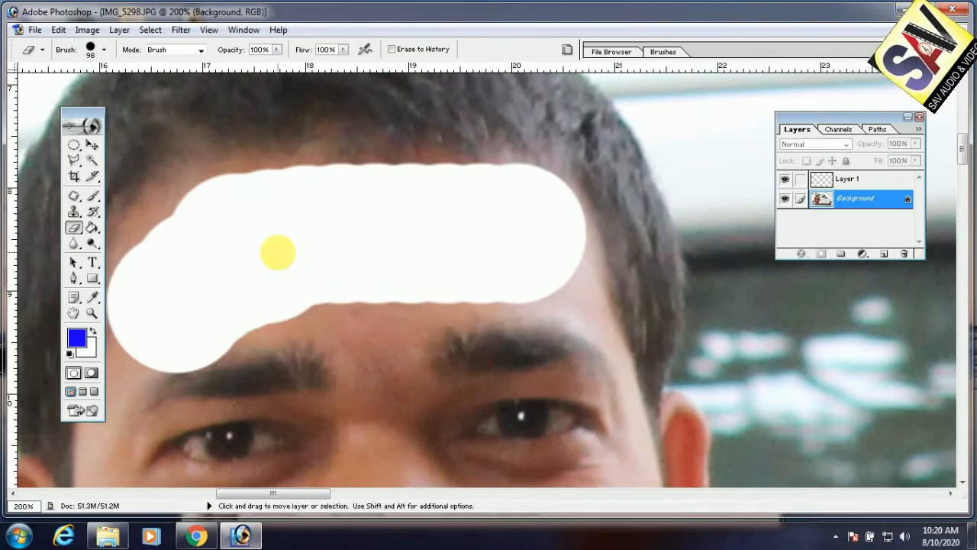
{"action": "key", "text": "ctrl+alt+z"}
{"action": "key", "text": "ctrl+alt+z"}
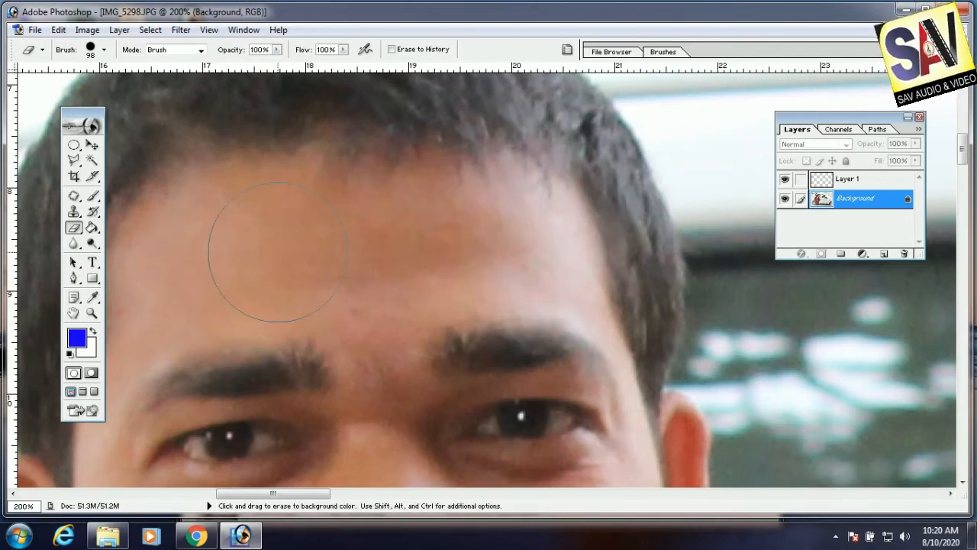
Erase across the man's forehead with the hard 98 px Eraser and the soft 75 px brush, and undo all the erasing.
{"action": "mouse_move", "coordinate": [209, 284]}
{"action": "left_mouse_down"}
{"action": "mouse_move", "coordinate": [420, 238]}
{"action": "mouse_move", "coordinate": [361, 256]}
{"action": "left_mouse_up"}
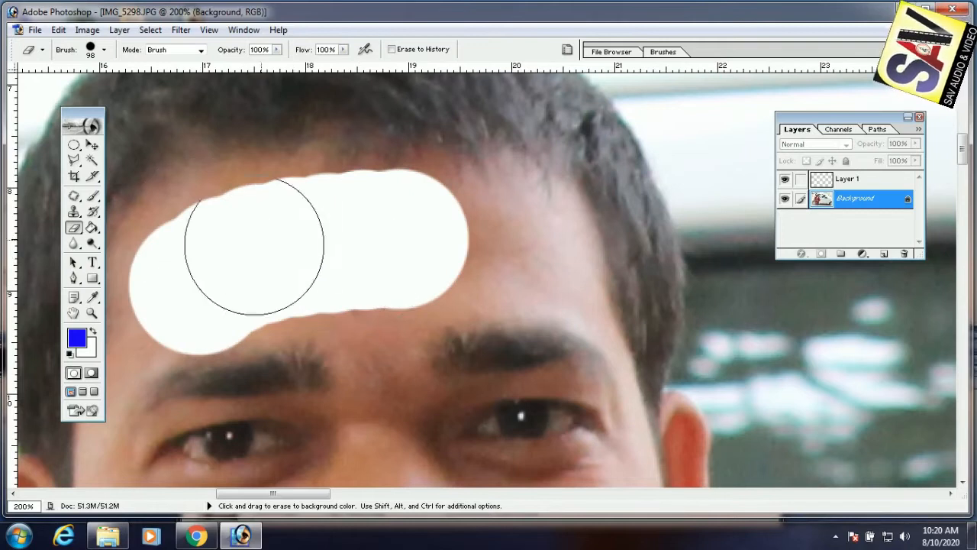
{"action": "left_click", "coordinate": [105, 50]}
{"action": "mouse_move", "coordinate": [158, 138]}
{"action": "left_mouse_down"}
{"action": "mouse_move", "coordinate": [162, 208]}
{"action": "mouse_move", "coordinate": [167, 197]}
{"action": "mouse_move", "coordinate": [164, 168]}
{"action": "mouse_move", "coordinate": [158, 205]}
{"action": "left_mouse_up"}
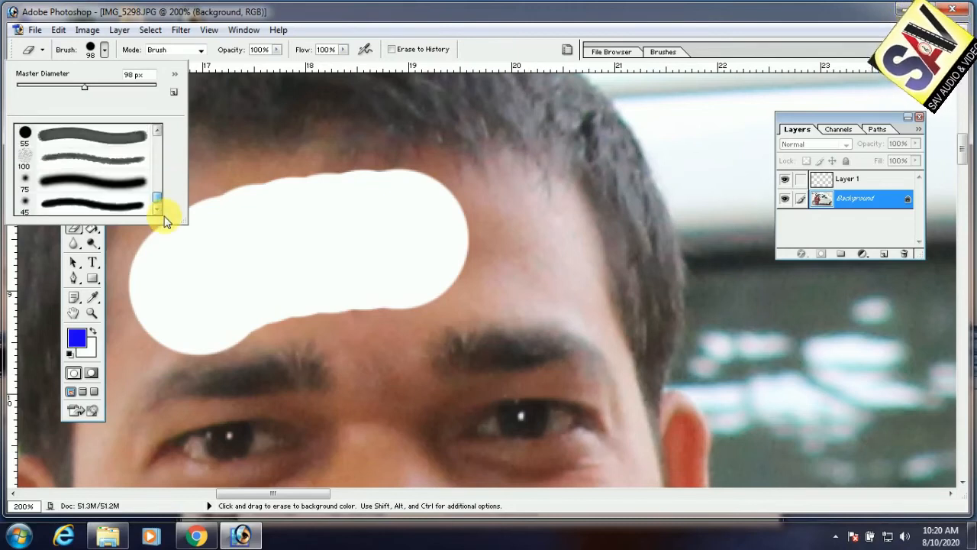
{"action": "left_click", "coordinate": [69, 181]}
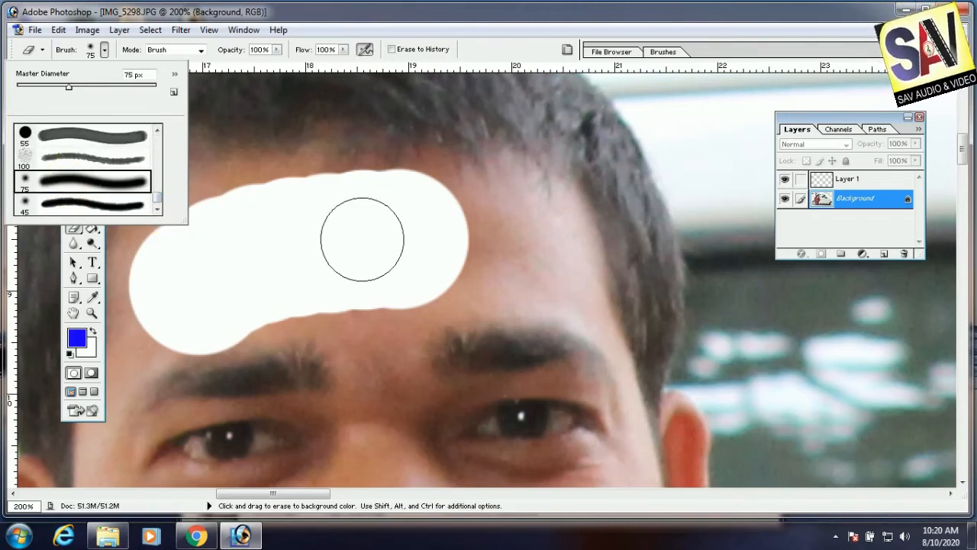
{"action": "mouse_move", "coordinate": [515, 271]}
{"action": "left_mouse_down"}
{"action": "mouse_move", "coordinate": [519, 247]}
{"action": "mouse_move", "coordinate": [500, 248]}
{"action": "mouse_move", "coordinate": [562, 215]}
{"action": "mouse_move", "coordinate": [342, 159]}
{"action": "mouse_move", "coordinate": [240, 167]}
{"action": "mouse_move", "coordinate": [182, 195]}
{"action": "mouse_move", "coordinate": [521, 288]}
{"action": "mouse_move", "coordinate": [313, 328]}
{"action": "mouse_move", "coordinate": [195, 301]}
{"action": "mouse_move", "coordinate": [166, 195]}
{"action": "mouse_move", "coordinate": [383, 232]}
{"action": "left_mouse_up"}
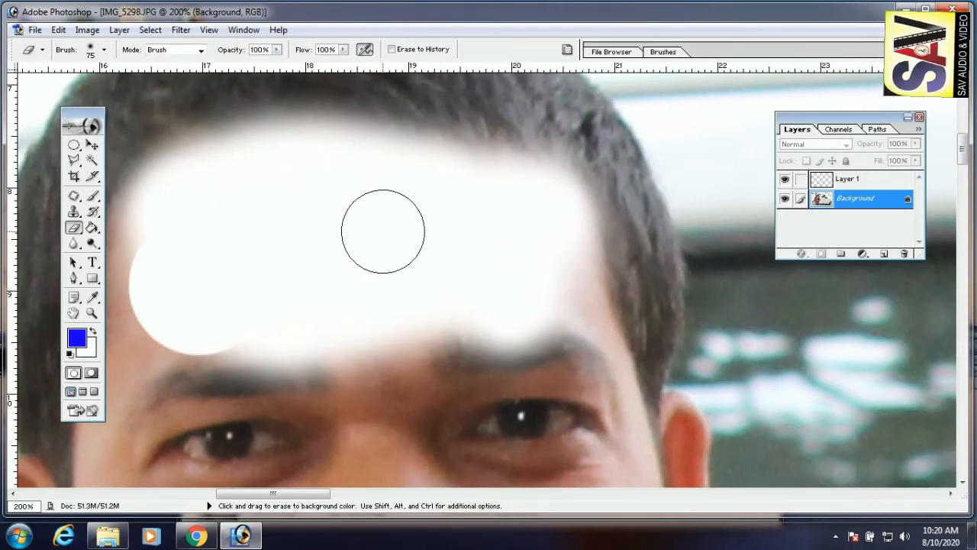
{"action": "key", "text": "ctrl+alt+z"}
{"action": "key", "text": "ctrl+alt+z"}
{"action": "key", "text": "ctrl+alt+z"}
{"action": "key", "text": "ctrl+alt+z"}
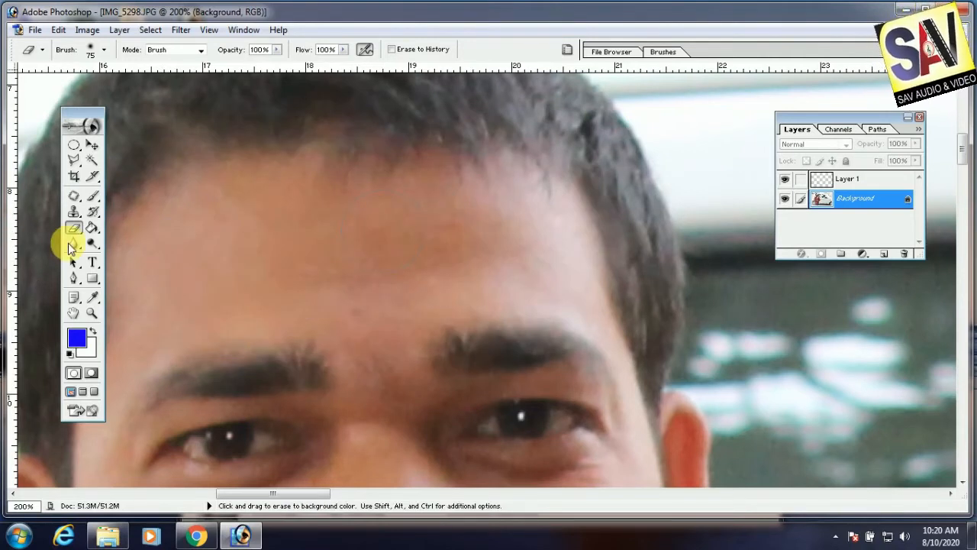
Blur the forehead skin with the 90 px Blur tool at 100% strength, and switch to the Smudge tool.
{"action": "left_click", "coordinate": [73, 245]}
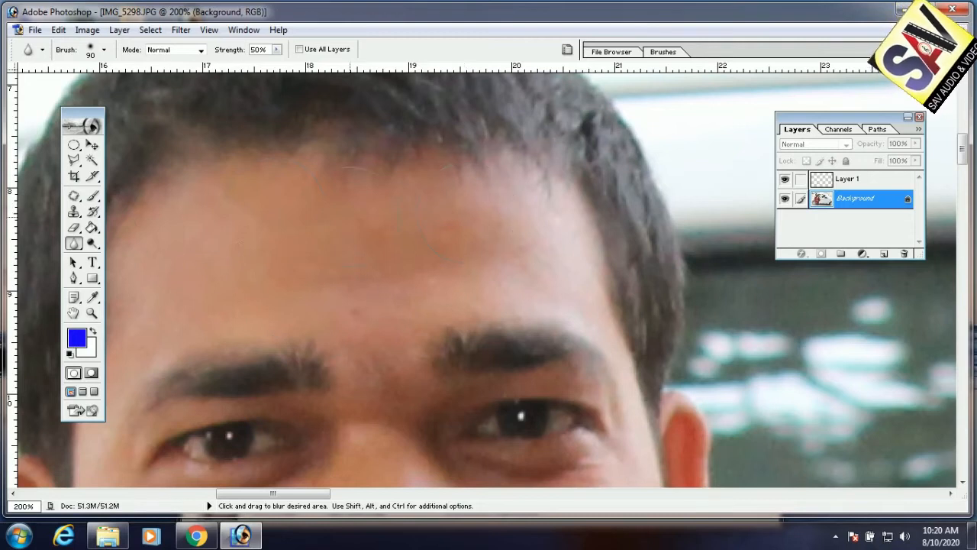
{"action": "mouse_move", "coordinate": [279, 52]}
{"action": "left_mouse_down"}
{"action": "mouse_move", "coordinate": [280, 66]}
{"action": "mouse_move", "coordinate": [394, 81]}
{"action": "left_mouse_up"}
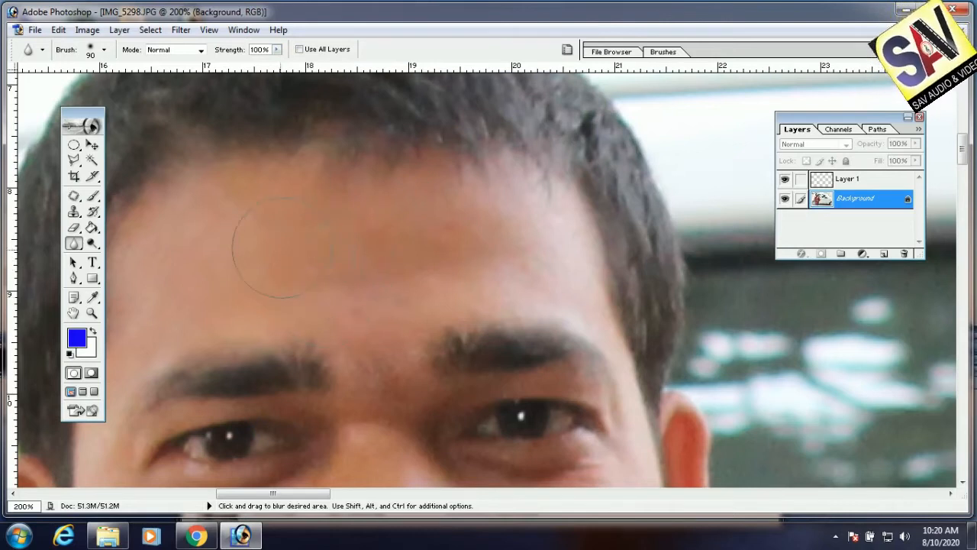
{"action": "left_click", "coordinate": [74, 243]}
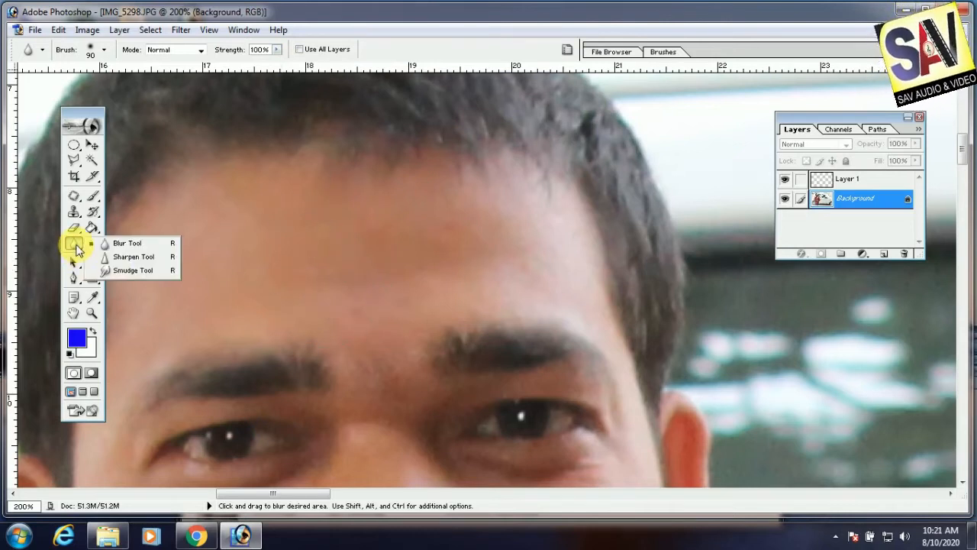
{"action": "left_click", "coordinate": [131, 271]}
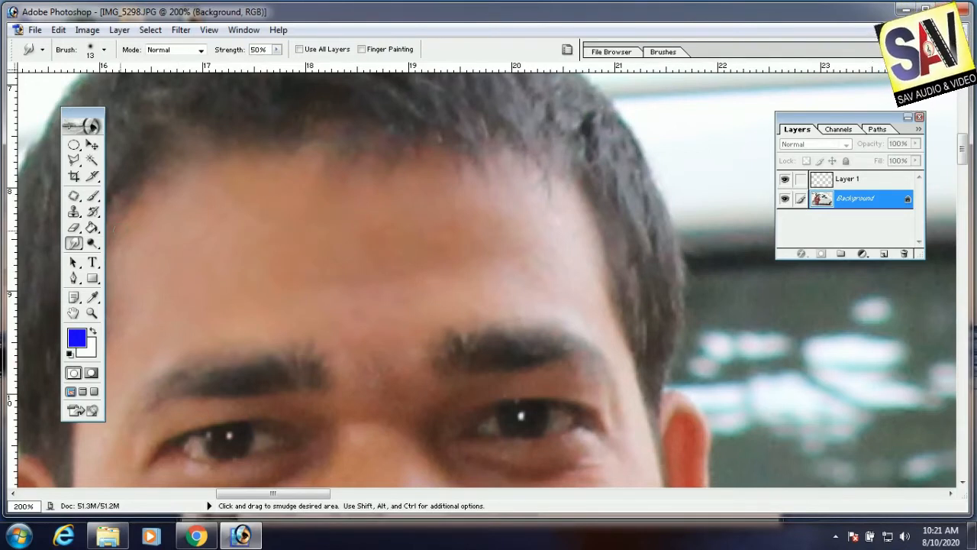
Draw a closed, curved Pen path over the man's red shirt, running along the folded arms, shoulder and chest pocket.
{"action": "left_click", "coordinate": [75, 280]}
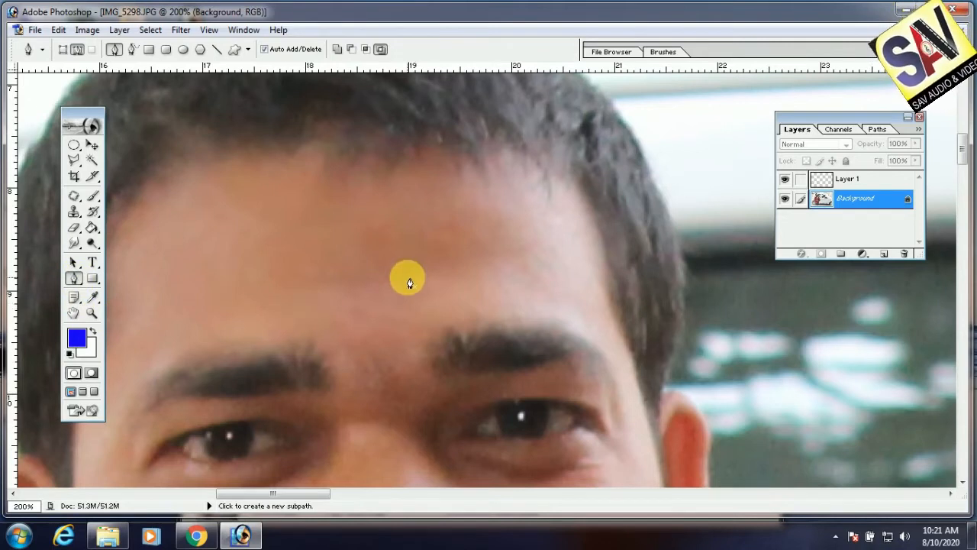
{"action": "key", "text": "ctrl+minus"}
{"action": "key", "text": "ctrl+minus"}
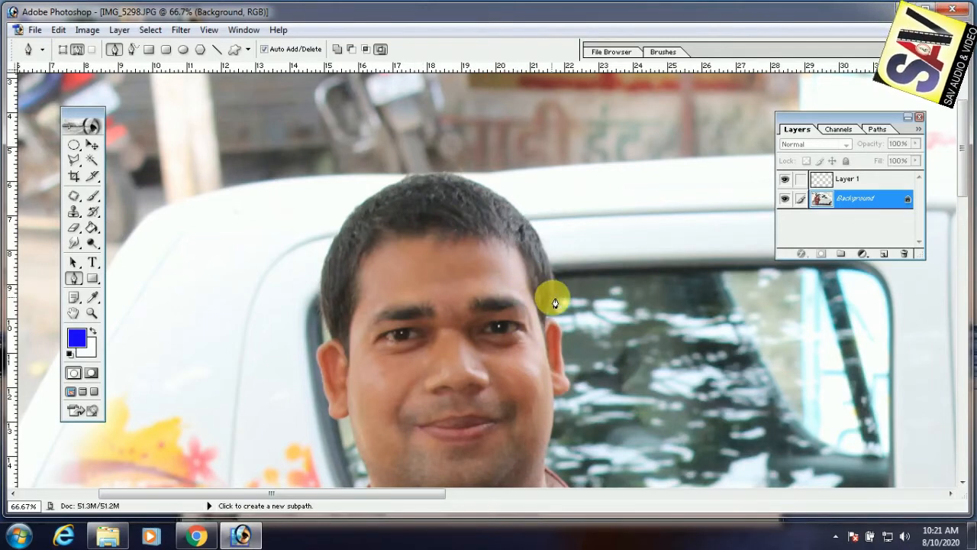
{"action": "scroll", "coordinate": [554, 299], "scroll_direction": "down", "scroll_amount": 2}
{"action": "scroll", "coordinate": [556, 301], "scroll_direction": "down", "scroll_amount": 12}
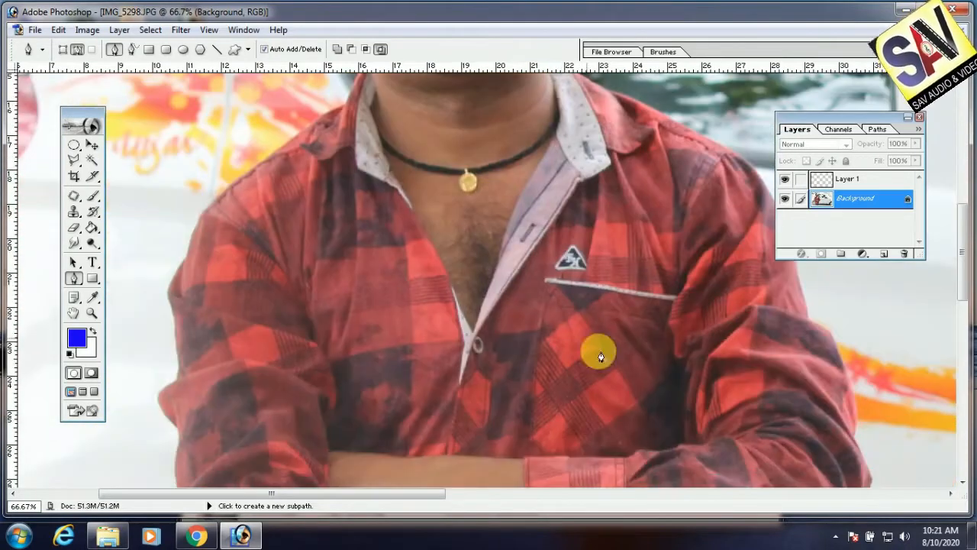
{"action": "left_click", "coordinate": [859, 392]}
{"action": "left_click_drag", "start_coordinate": [800, 424], "coordinate": [710, 448]}
{"action": "left_click_drag", "start_coordinate": [613, 457], "coordinate": [578, 461]}
{"action": "left_click_drag", "start_coordinate": [510, 455], "coordinate": [446, 451]}
{"action": "left_click_drag", "start_coordinate": [397, 445], "coordinate": [284, 429]}
{"action": "left_click_drag", "start_coordinate": [254, 406], "coordinate": [233, 388]}
{"action": "left_click_drag", "start_coordinate": [215, 339], "coordinate": [206, 305]}
{"action": "left_click_drag", "start_coordinate": [194, 249], "coordinate": [227, 211]}
{"action": "mouse_move", "coordinate": [250, 194]}
{"action": "left_mouse_down"}
{"action": "mouse_move", "coordinate": [268, 180]}
{"action": "mouse_move", "coordinate": [314, 173]}
{"action": "left_mouse_up"}
{"action": "mouse_move", "coordinate": [348, 189]}
{"action": "left_mouse_down"}
{"action": "mouse_move", "coordinate": [368, 207]}
{"action": "mouse_move", "coordinate": [381, 247]}
{"action": "left_mouse_up"}
{"action": "left_click_drag", "start_coordinate": [393, 283], "coordinate": [394, 305]}
{"action": "left_click_drag", "start_coordinate": [438, 337], "coordinate": [477, 332]}
{"action": "left_click_drag", "start_coordinate": [537, 314], "coordinate": [562, 293]}
{"action": "left_click_drag", "start_coordinate": [608, 246], "coordinate": [653, 243]}
{"action": "mouse_move", "coordinate": [714, 266]}
{"action": "left_mouse_down"}
{"action": "mouse_move", "coordinate": [723, 294]}
{"action": "mouse_move", "coordinate": [709, 349]}
{"action": "left_mouse_up"}
{"action": "left_click_drag", "start_coordinate": [612, 376], "coordinate": [779, 386]}
{"action": "left_click_drag", "start_coordinate": [859, 391], "coordinate": [736, 341]}
Convert the shirt path into a new anti-aliased selection with a 2-pixel feather and fill it with the white background color.
{"action": "right_click", "coordinate": [737, 341]}
{"action": "left_click", "coordinate": [790, 403]}
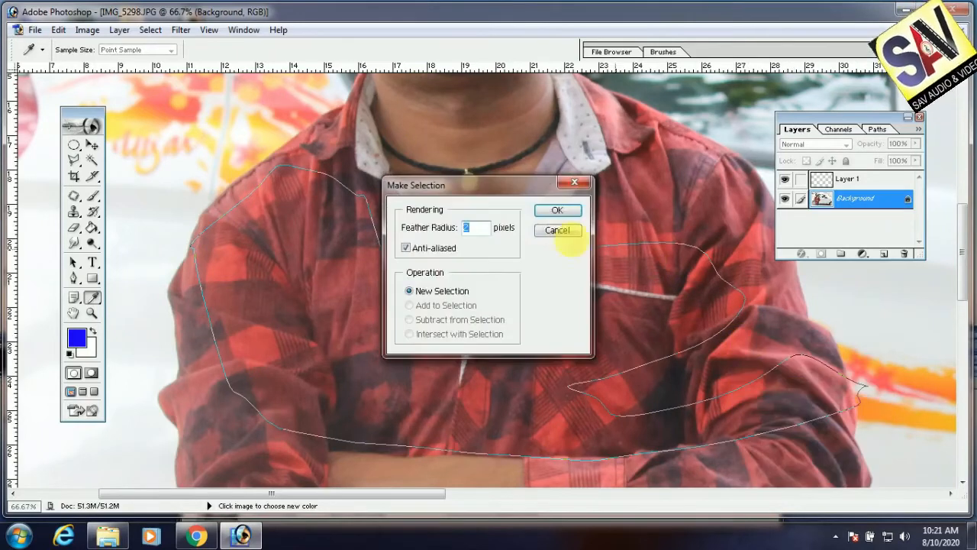
{"action": "left_click", "coordinate": [564, 211]}
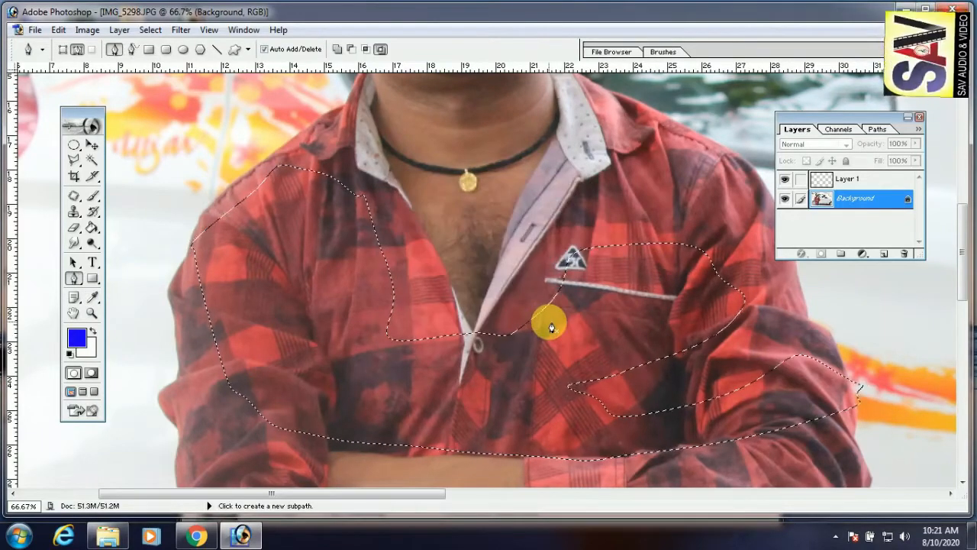
{"action": "key", "text": "ctrl+BackSpace"}
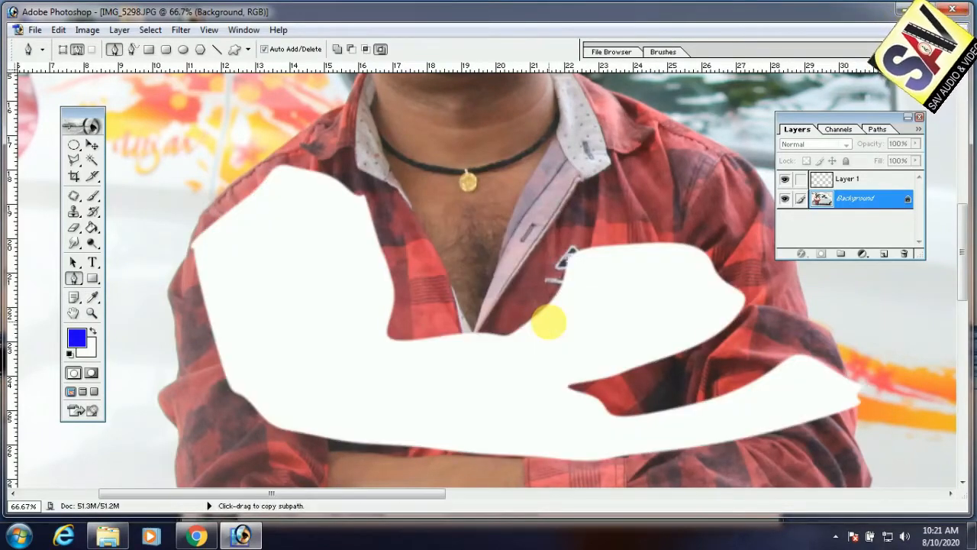
Undo the white fill, the selection and every point of the Pen path on the shirt.
{"action": "key", "text": "ctrl+alt+z"}
{"action": "key", "text": "ctrl+alt+z"}
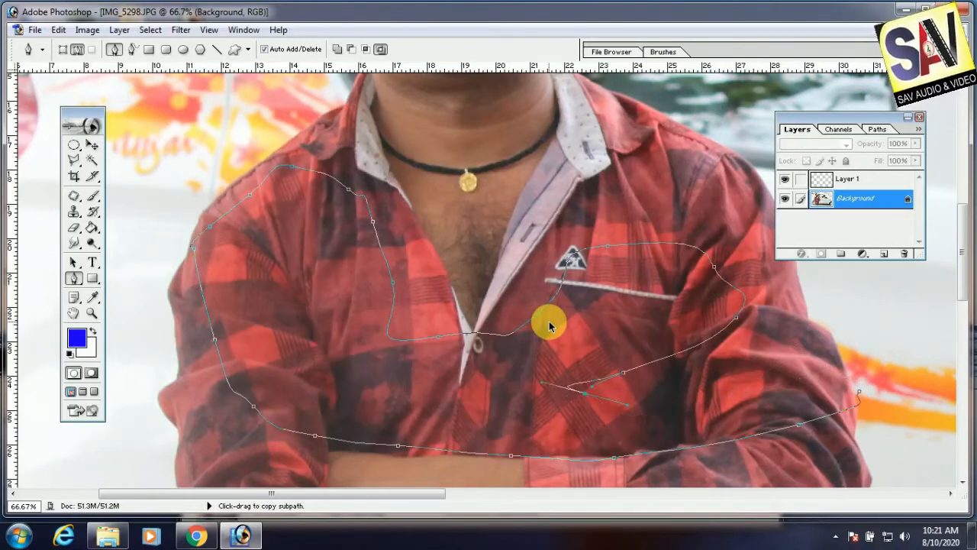
{"action": "key", "text": "ctrl+alt+z"}
{"action": "key", "text": "ctrl+alt+z"}
{"action": "key", "text": "ctrl+alt+z"}
{"action": "key", "text": "ctrl+alt+z"}
{"action": "key", "text": "ctrl+alt+z"}
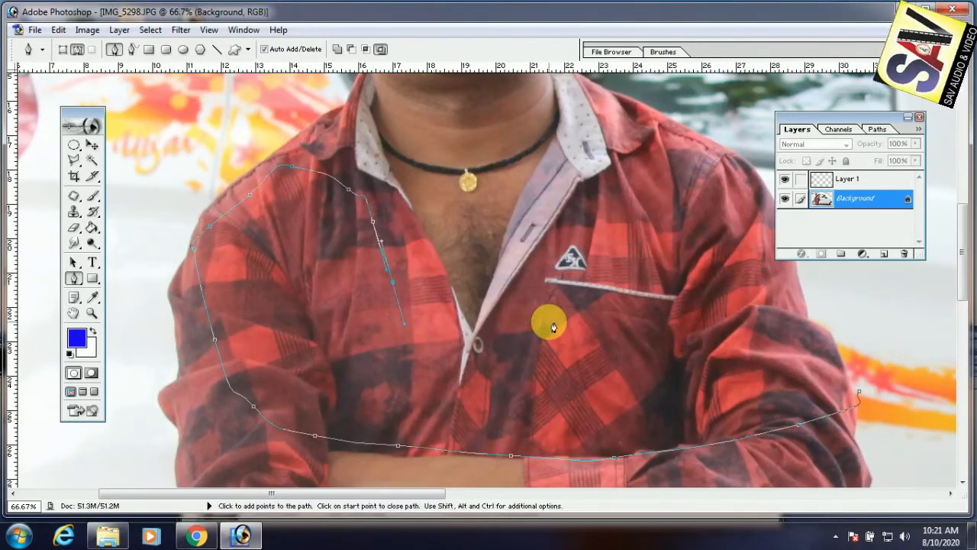
{"action": "key", "text": "ctrl+alt+z"}
{"action": "key", "text": "ctrl+alt+z"}
{"action": "key", "text": "ctrl+alt+z"}
{"action": "key", "text": "ctrl+alt+z"}
{"action": "key", "text": "ctrl+alt+z"}
{"action": "key", "text": "ctrl+alt+z"}
{"action": "key", "text": "ctrl+alt+z"}
{"action": "key", "text": "ctrl+alt+z"}
{"action": "key", "text": "ctrl+alt+z"}
{"action": "key", "text": "ctrl+alt+z"}
{"action": "key", "text": "ctrl+alt+z"}
{"action": "key", "text": "ctrl+alt+z"}
{"action": "key", "text": "ctrl+alt+z"}
{"action": "key", "text": "ctrl+alt+z"}
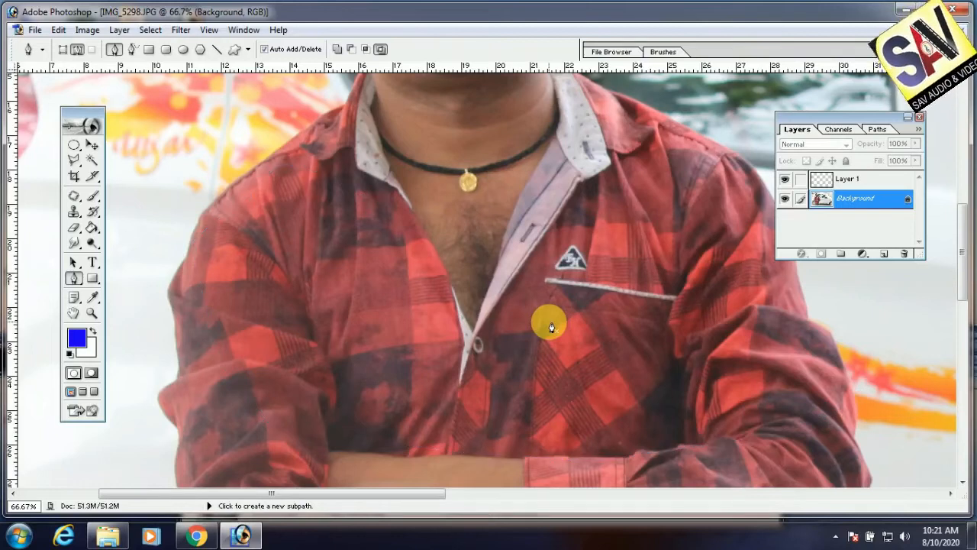
Pan around the man's face and shirt with the Hand tool, and call it up temporarily while the Move tool is active.
{"action": "left_click", "coordinate": [74, 312]}
{"action": "left_click_drag", "start_coordinate": [495, 331], "coordinate": [462, 298]}
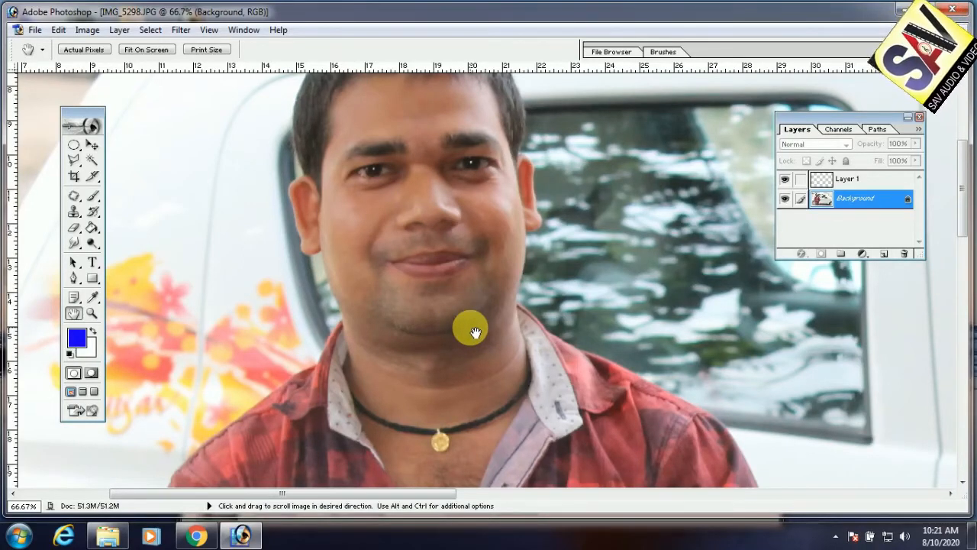
{"action": "scroll", "coordinate": [571, 312], "scroll_direction": "down", "scroll_amount": 2}
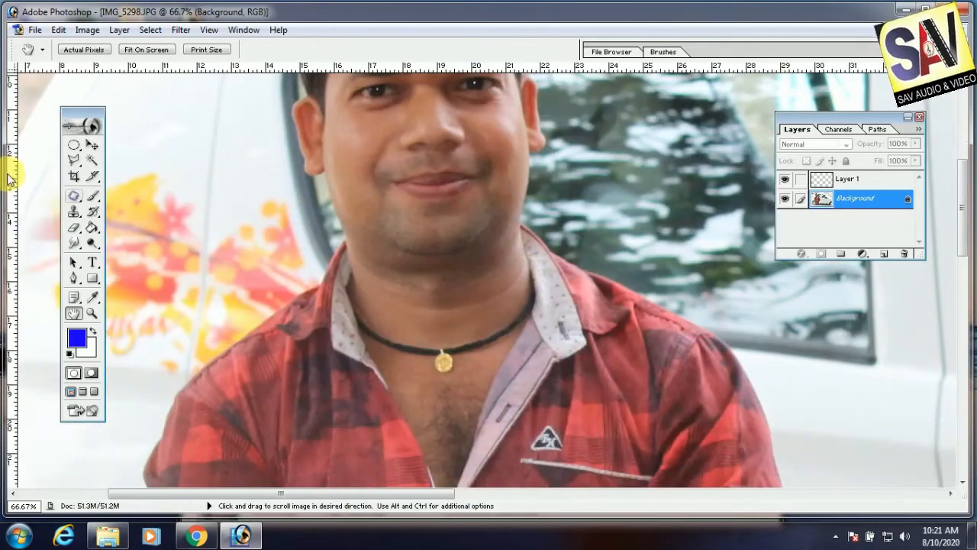
{"action": "left_click", "coordinate": [91, 145]}
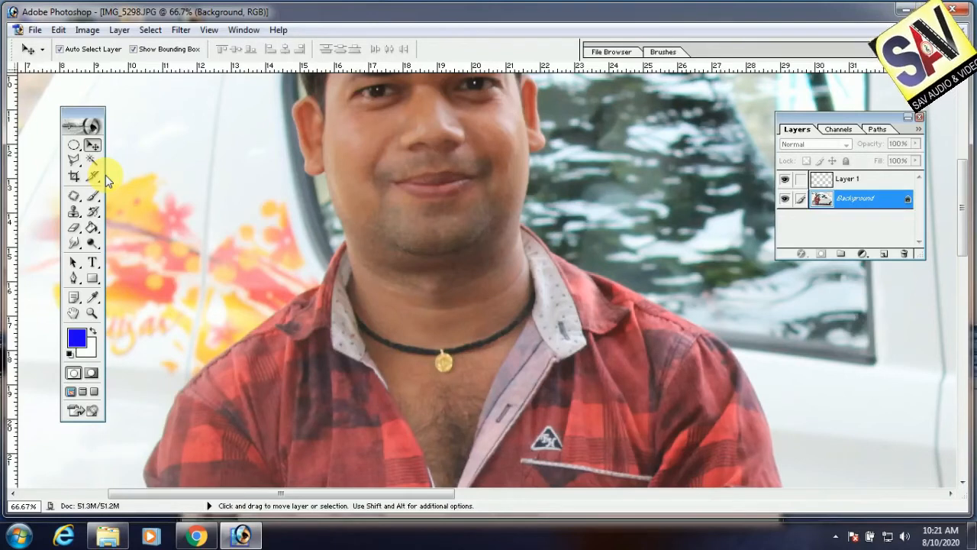
{"action": "key", "text": "space"}
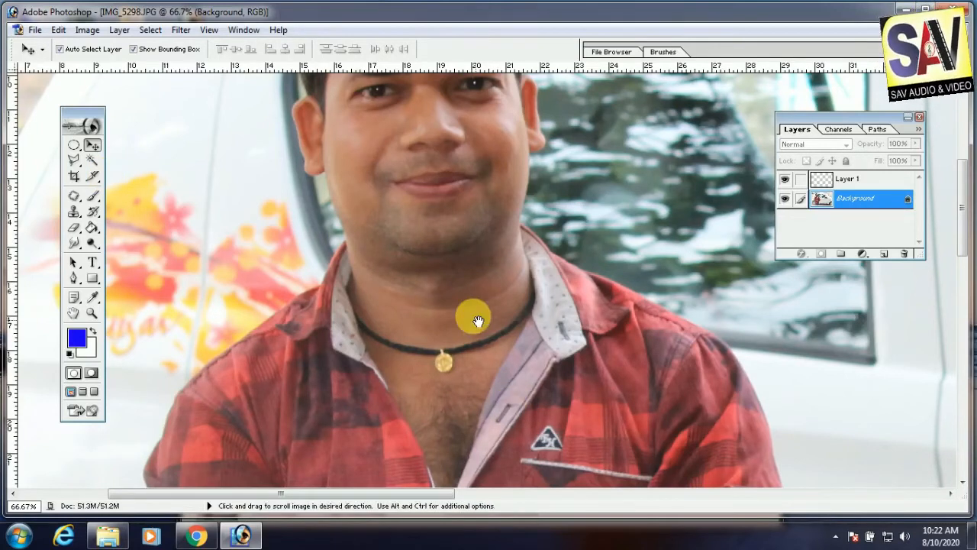
{"action": "key", "text": "space"}
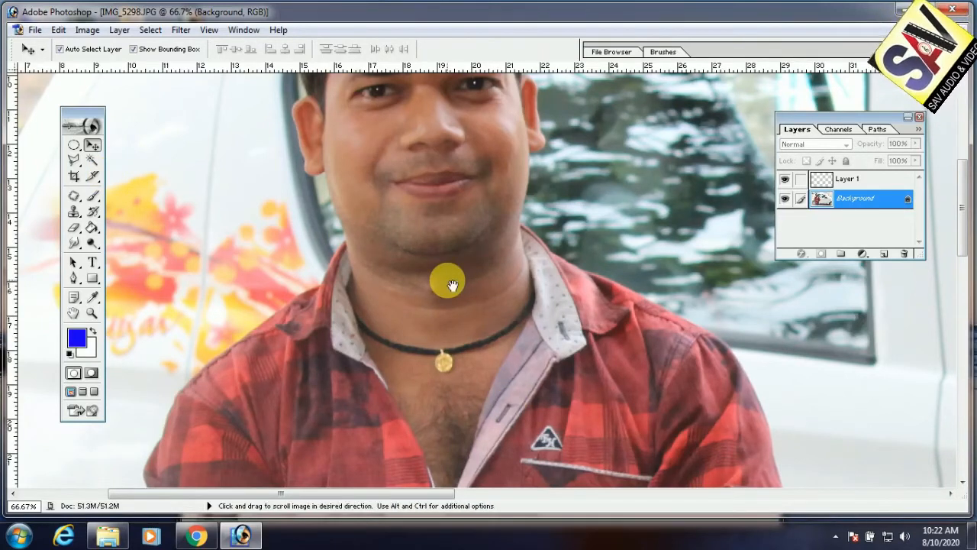
{"action": "key", "text": "space"}
{"action": "key", "text": "space"}
{"action": "key", "text": "space"}
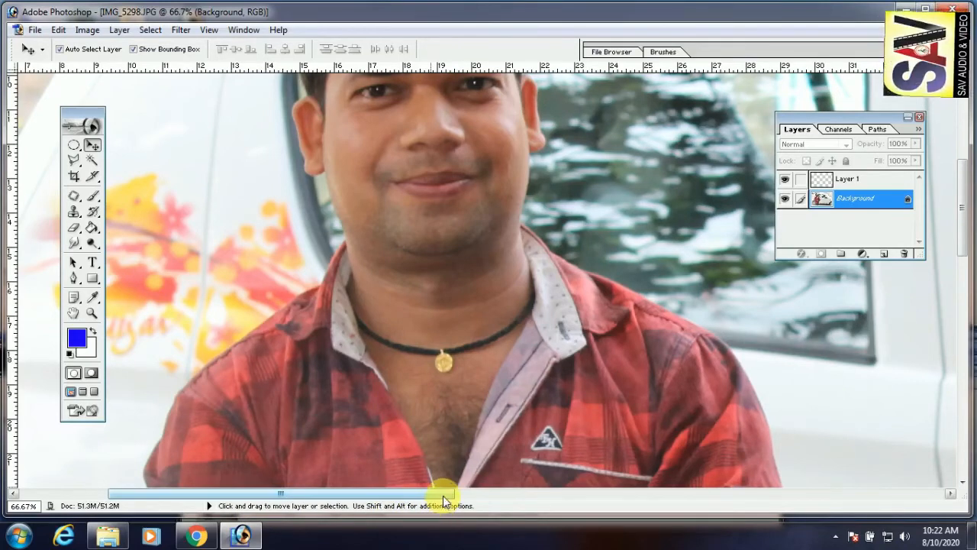
Set the foreground color to bright red.
{"action": "left_click", "coordinate": [76, 341]}
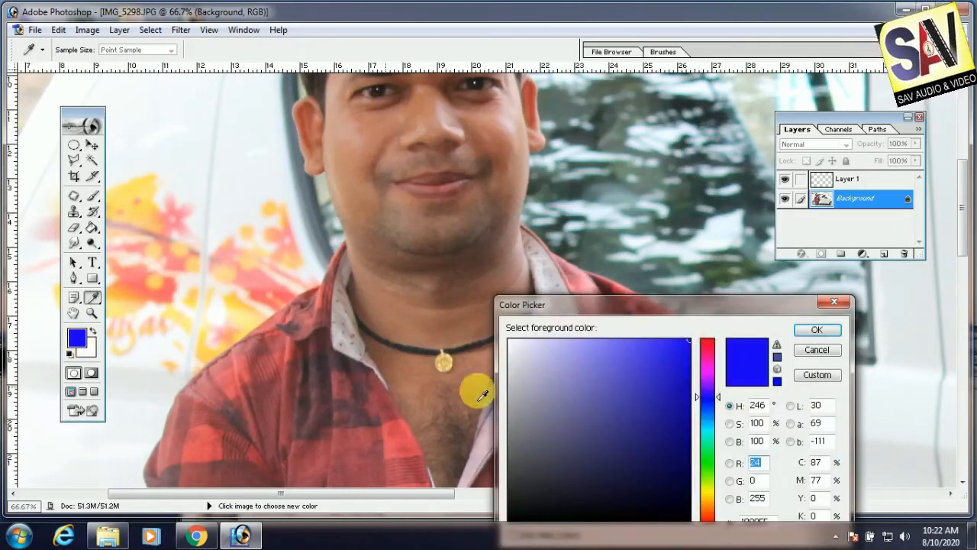
{"action": "left_click_drag", "start_coordinate": [623, 297], "coordinate": [510, 226]}
{"action": "left_click_drag", "start_coordinate": [594, 280], "coordinate": [615, 214]}
{"action": "left_click", "coordinate": [581, 394]}
{"action": "left_click_drag", "start_coordinate": [593, 313], "coordinate": [606, 242]}
{"action": "left_click", "coordinate": [582, 292]}
{"action": "left_click", "coordinate": [583, 251]}
{"action": "left_click", "coordinate": [704, 245]}
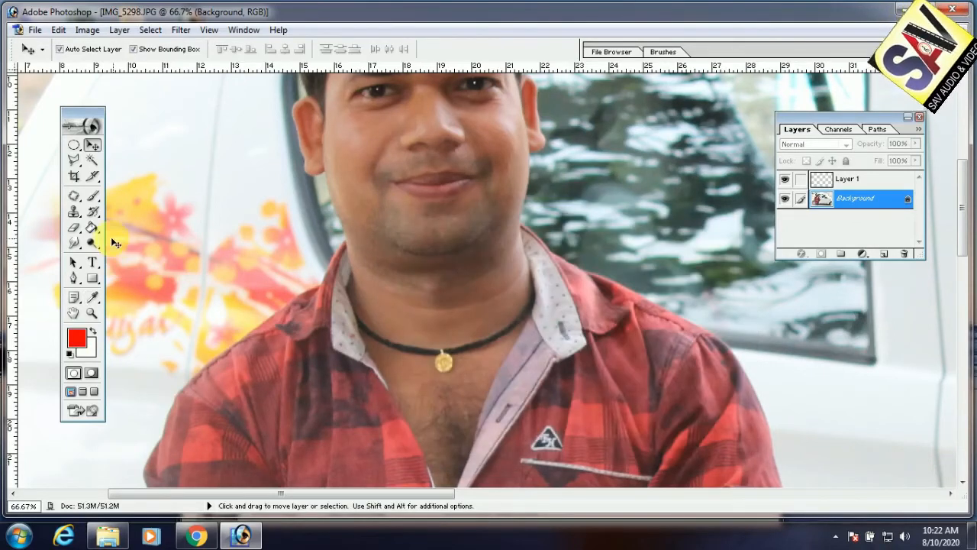
Fill the white car body beside the man with red using the Paint Bucket at tolerance 32, and undo the fill.
{"action": "left_click", "coordinate": [91, 227]}
{"action": "left_click", "coordinate": [185, 188]}
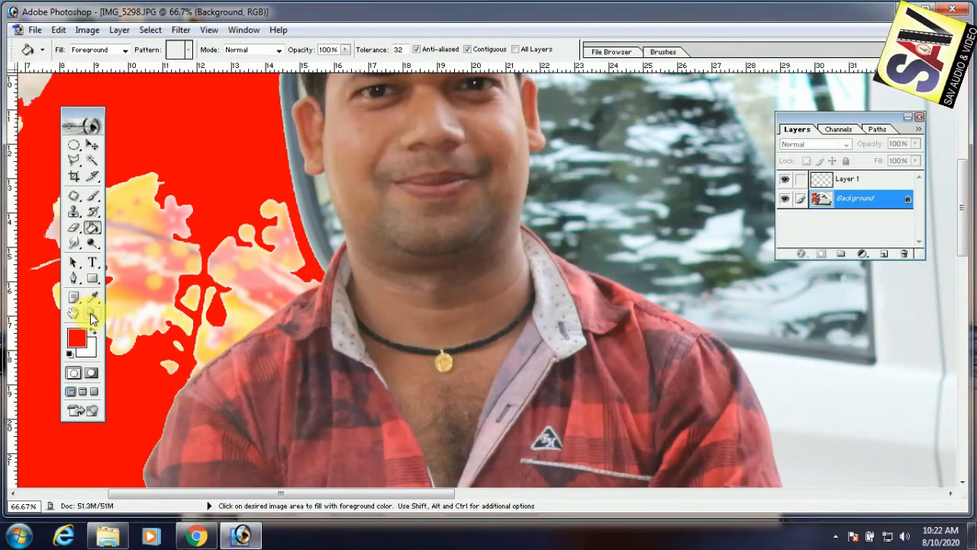
{"action": "key", "text": "ctrl+z"}
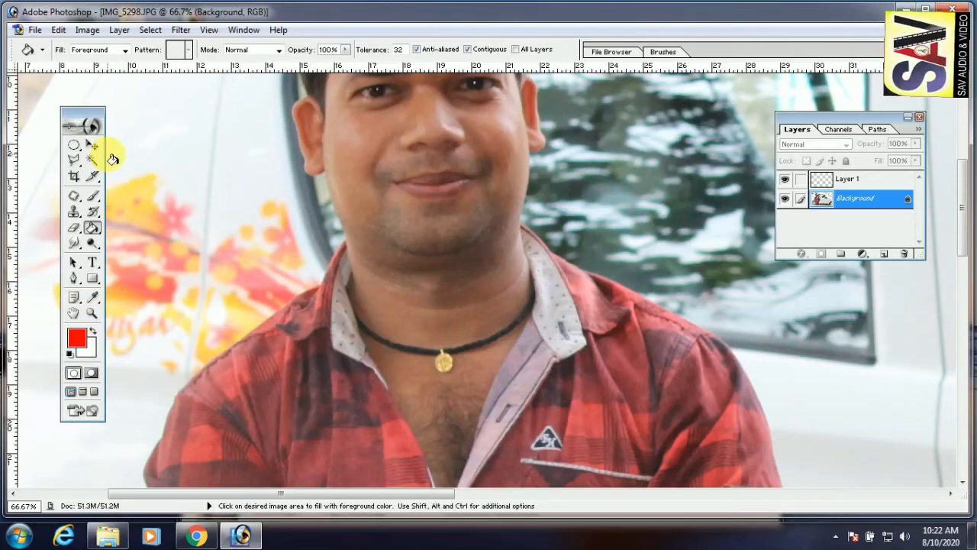
Select the car's orange decal and the white rear bodywork in turn with the Magic Wand at tolerance 32.
{"action": "left_click", "coordinate": [94, 146]}
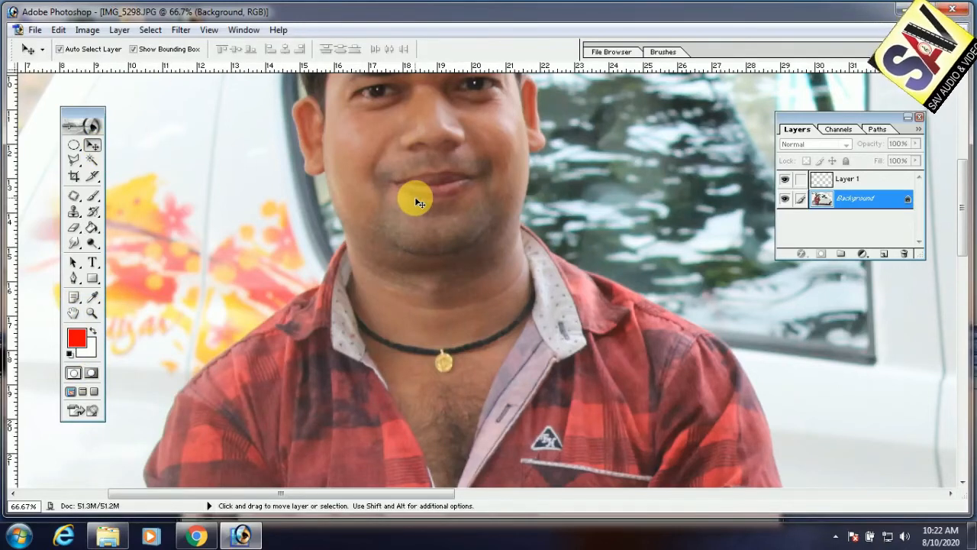
{"action": "key", "text": "ctrl+minus"}
{"action": "key", "text": "ctrl+minus"}
{"action": "key", "text": "ctrl+minus"}
{"action": "key", "text": "ctrl+minus"}
{"action": "key", "text": "ctrl+minus"}
{"action": "key", "text": "ctrl+minus"}
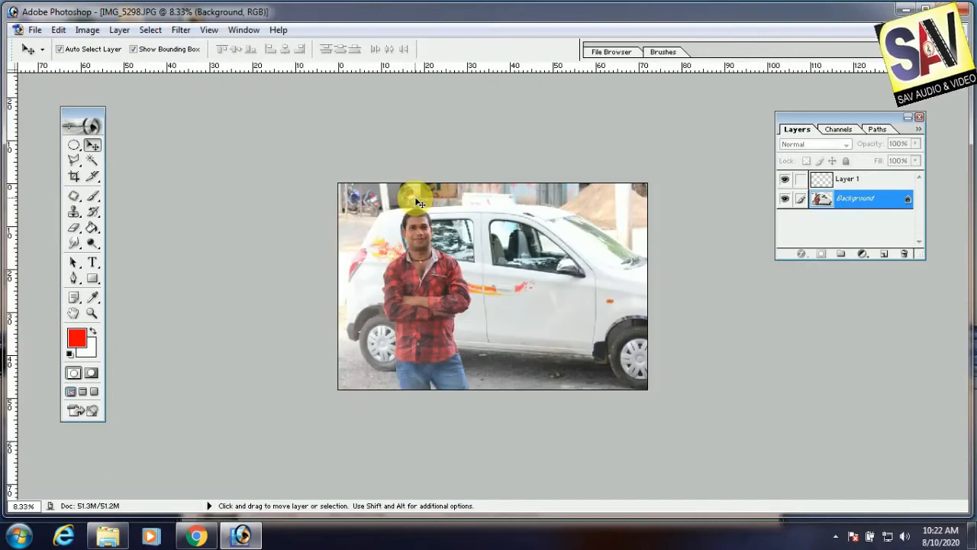
{"action": "left_click", "coordinate": [92, 160]}
{"action": "key", "text": "ctrl+0"}
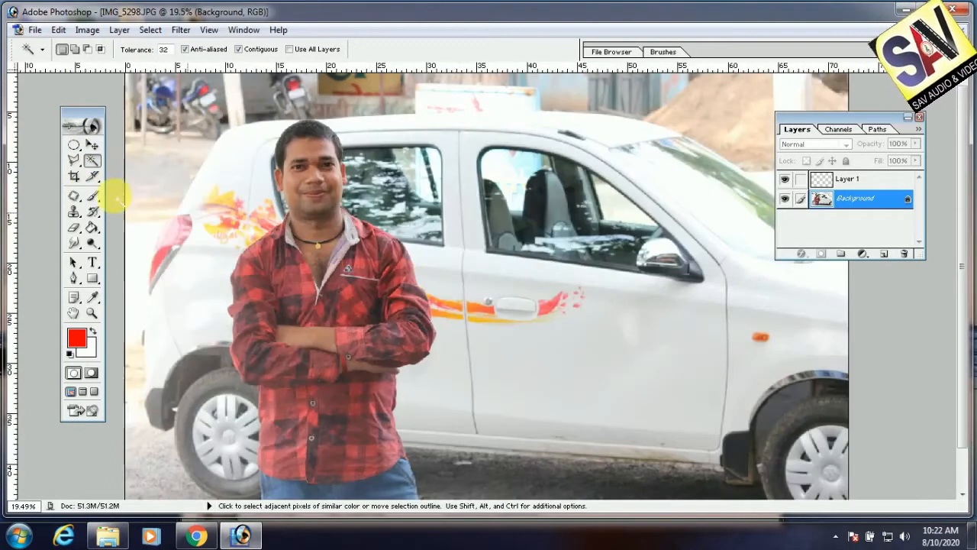
{"action": "left_click", "coordinate": [233, 163]}
{"action": "left_click", "coordinate": [216, 207]}
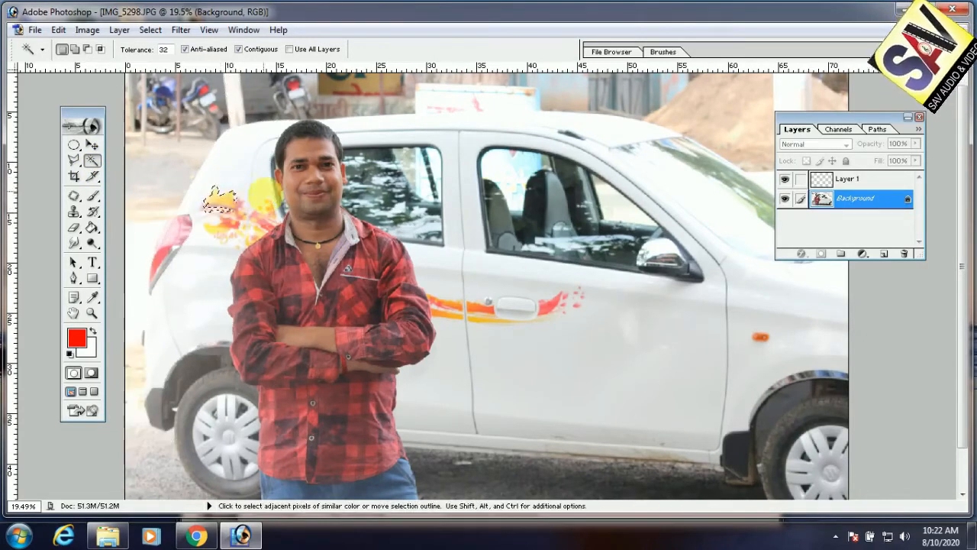
{"action": "left_click", "coordinate": [246, 169]}
{"action": "left_click", "coordinate": [246, 168]}
{"action": "left_click", "coordinate": [241, 173]}
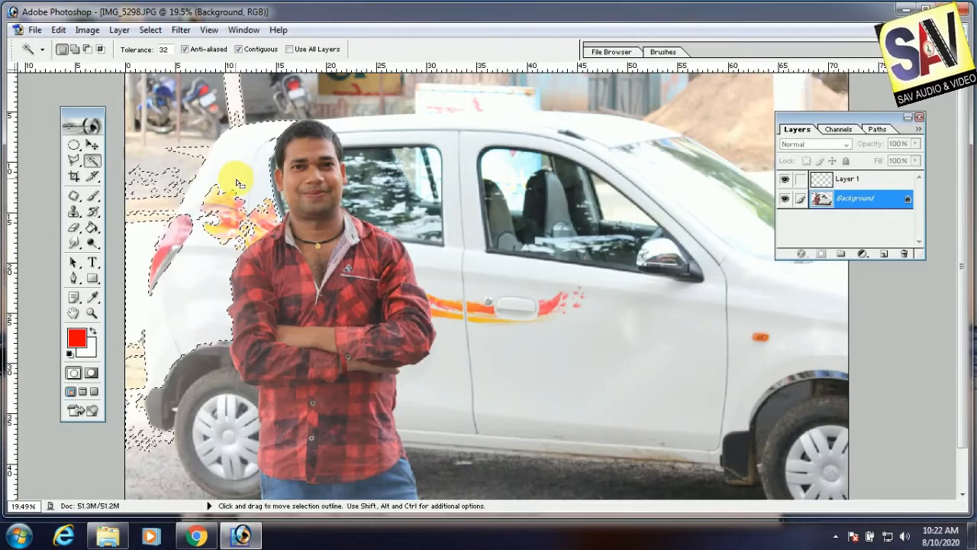
Select the car's white door and side panels with the Magic Wand and clear them to the background color.
{"action": "left_click", "coordinate": [645, 371]}
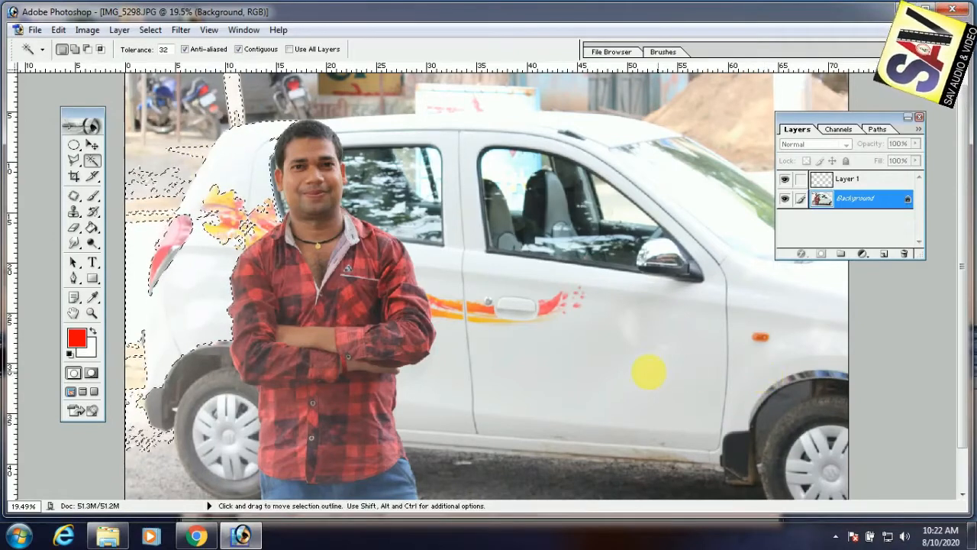
{"action": "key", "text": "Delete"}
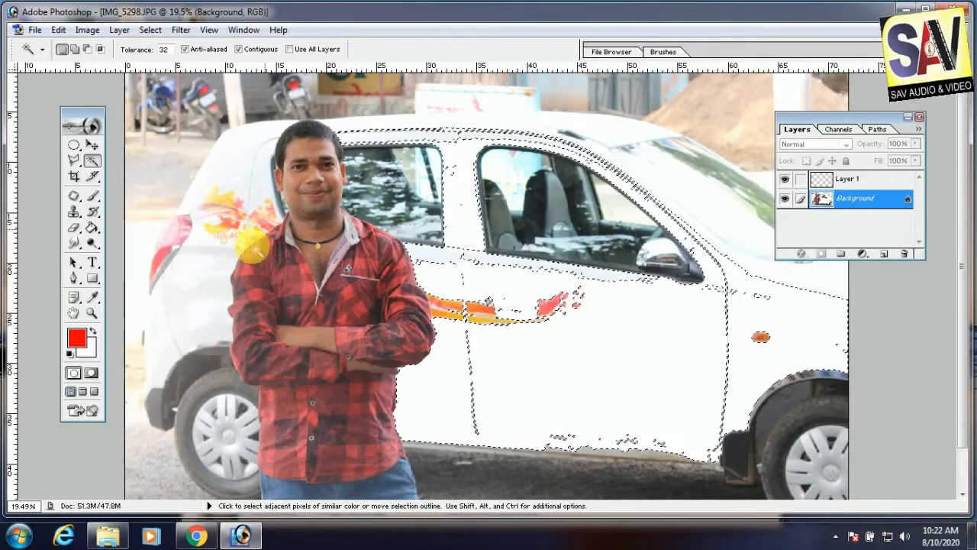
Select the man's facial skin with the Magic Wand, clear it to the background color, undo the clearing and deselect.
{"action": "left_click", "coordinate": [298, 189]}
{"action": "left_click", "coordinate": [313, 153], "text": "shift"}
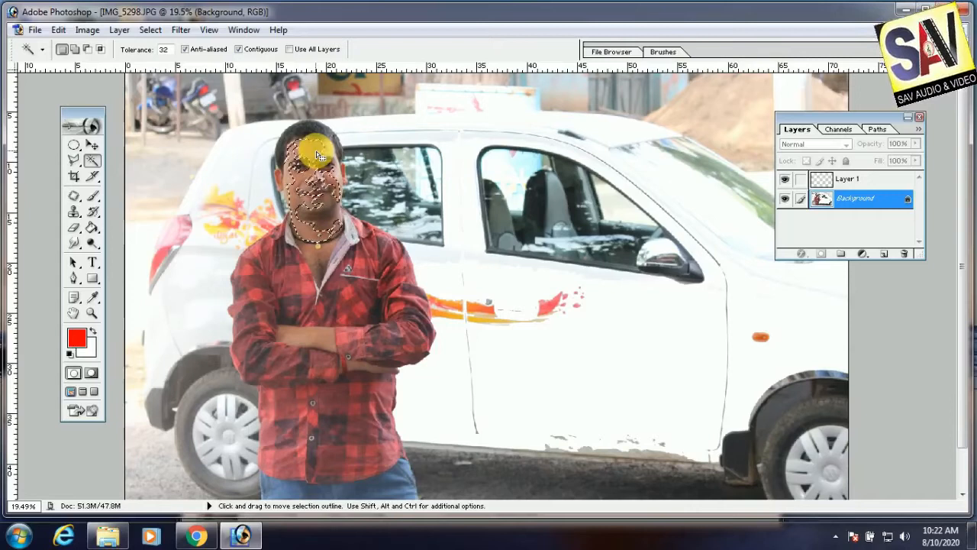
{"action": "key", "text": "Delete"}
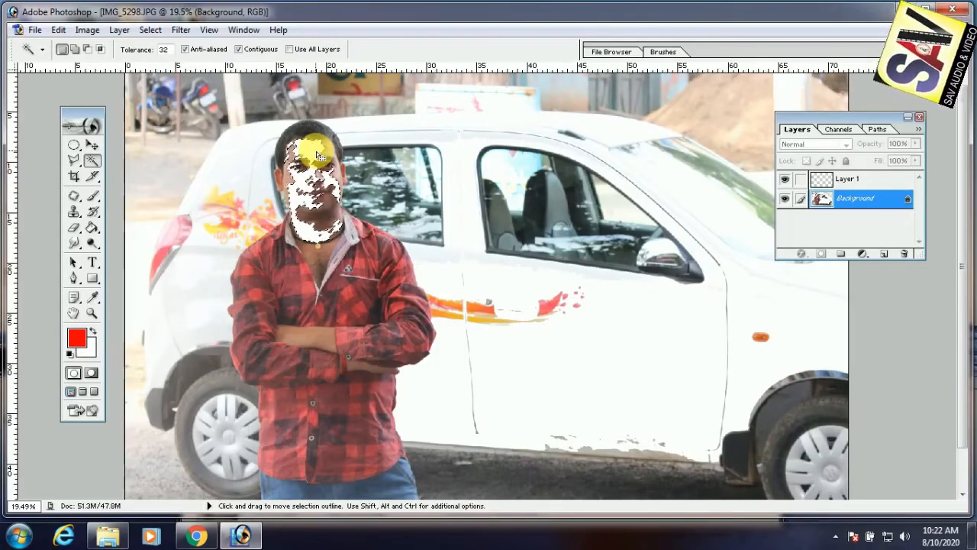
{"action": "key", "text": "ctrl+z"}
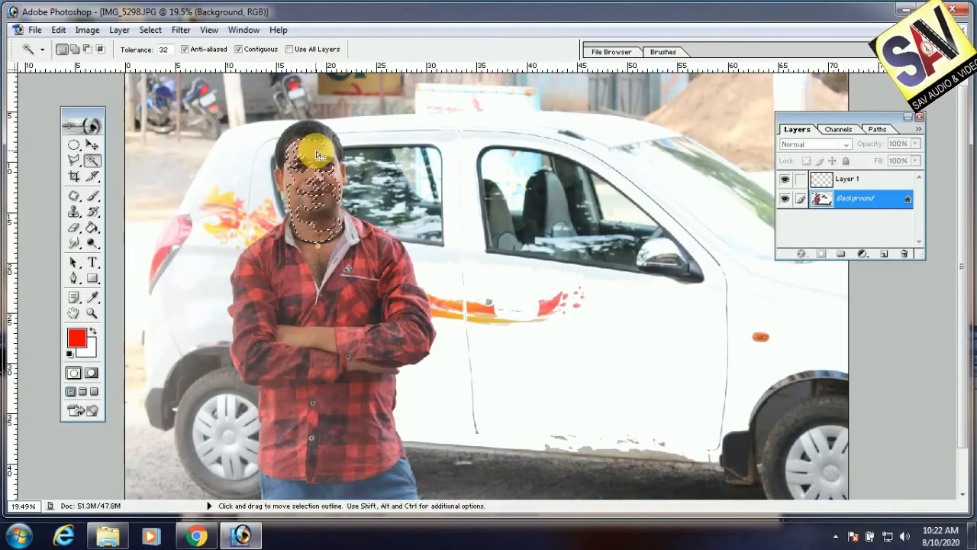
{"action": "key", "text": "ctrl+d"}
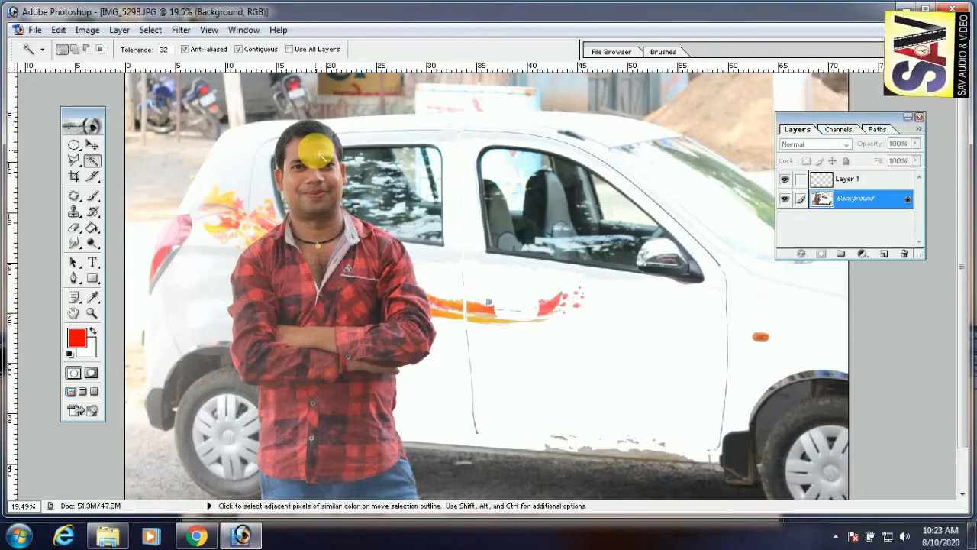
Select red patches on the shirt's shoulder and upper sleeve in turn with the Magic Wand at tolerance 32.
{"action": "key", "text": "ctrl+plus"}
{"action": "key", "text": "ctrl+plus"}
{"action": "key", "text": "ctrl+plus"}
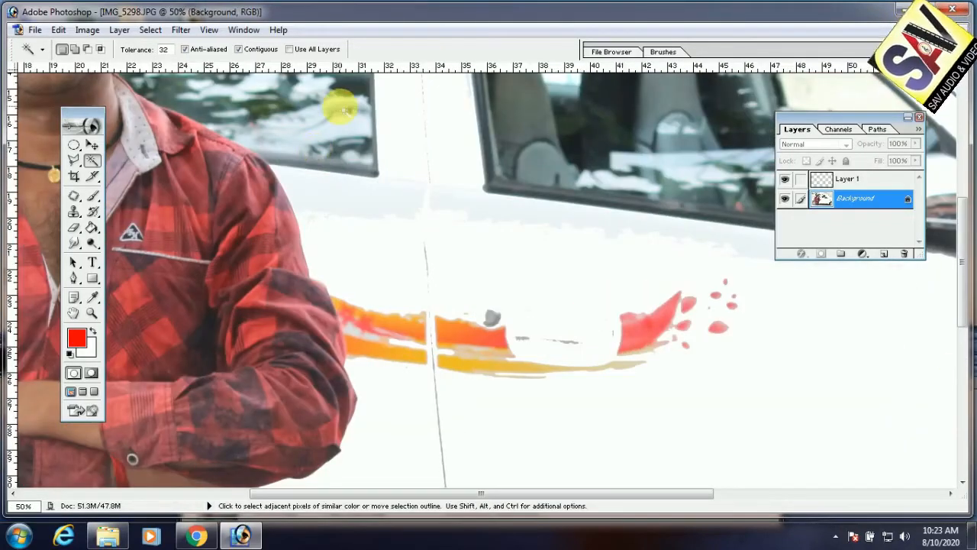
{"action": "left_click", "coordinate": [191, 175]}
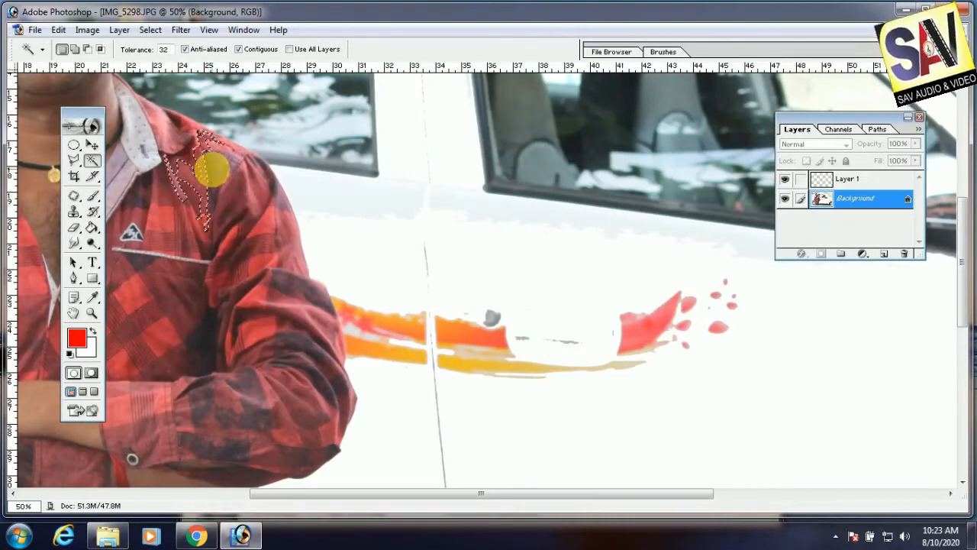
{"action": "left_click", "coordinate": [267, 261]}
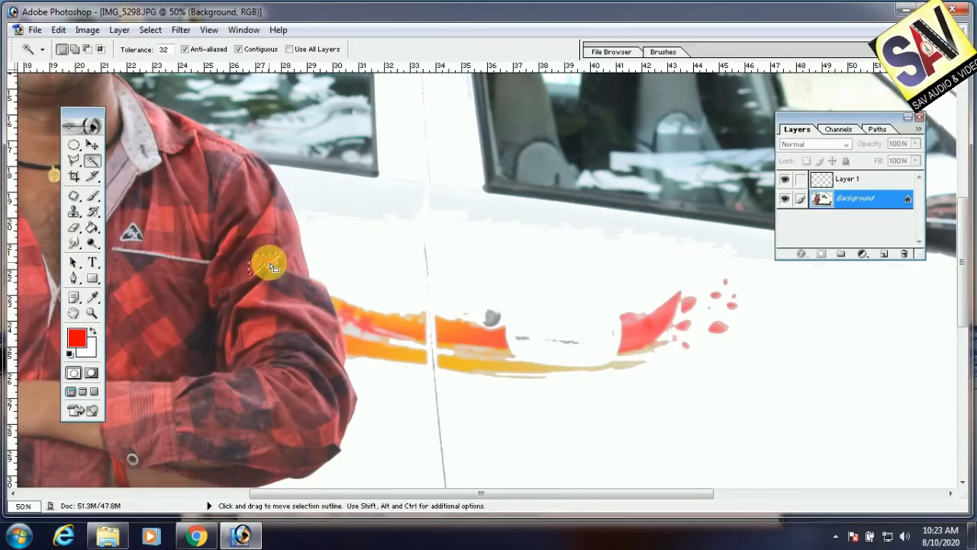
{"action": "left_click", "coordinate": [268, 223]}
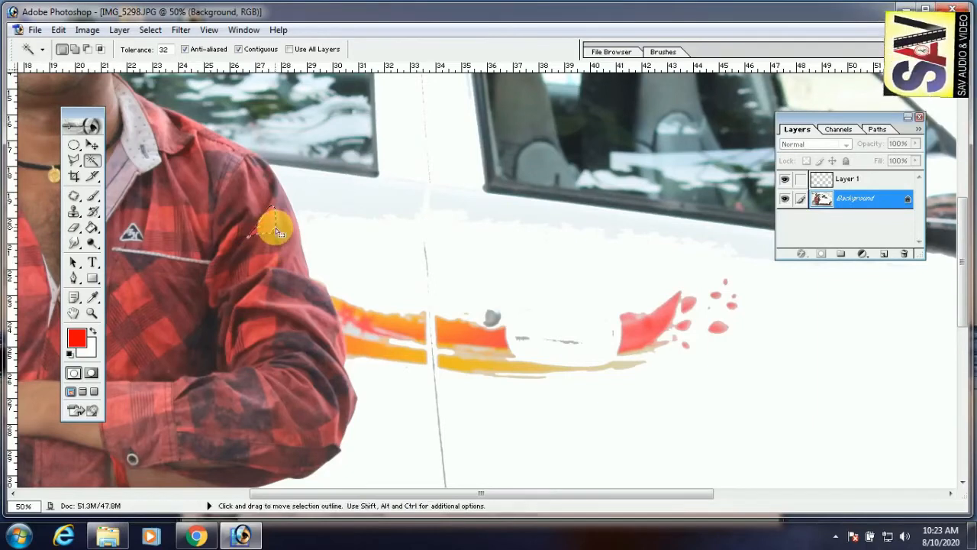
{"action": "key", "text": "ctrl+plus"}
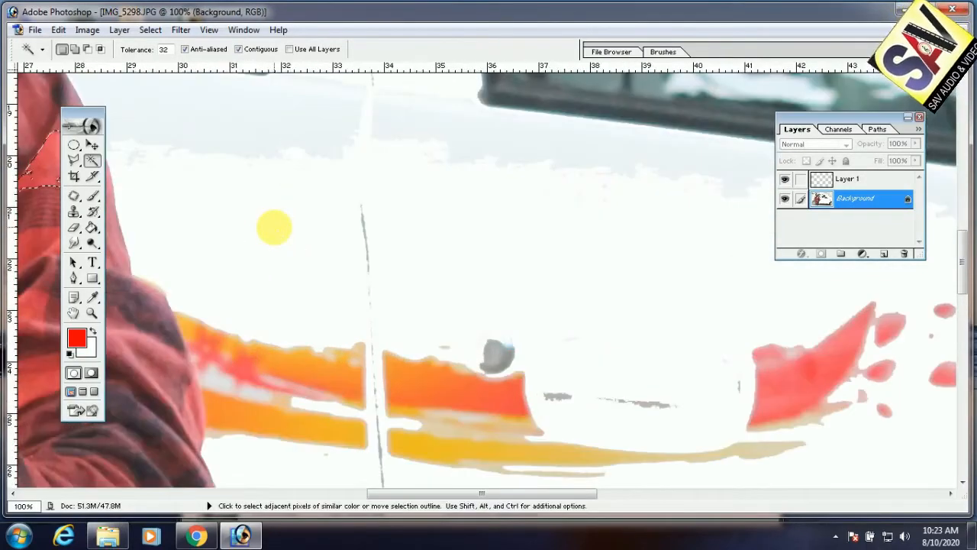
{"action": "left_click_drag", "start_coordinate": [201, 224], "coordinate": [491, 236]}
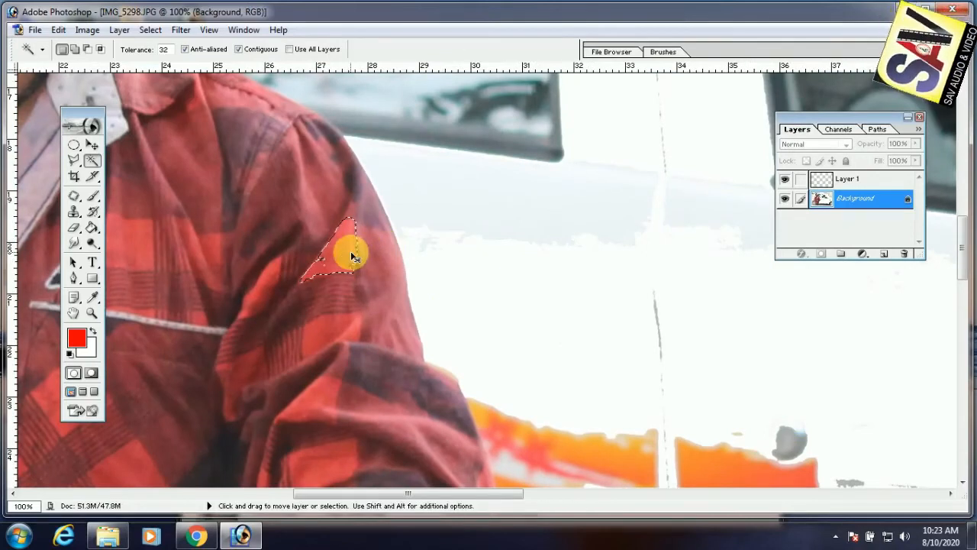
Try a Hue/Saturation adjustment on the selected red sleeve patch, and deselect the patch.
{"action": "key", "text": "ctrl+u"}
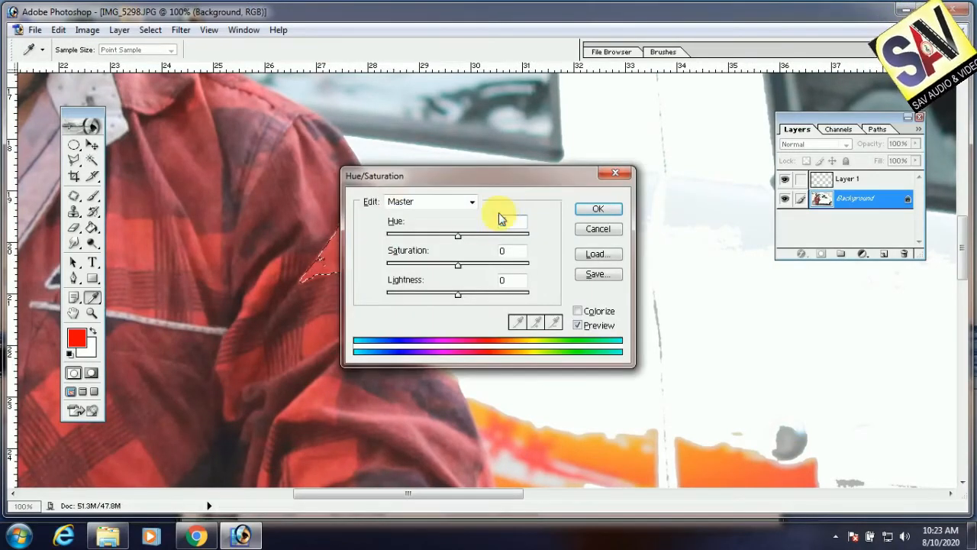
{"action": "left_click_drag", "start_coordinate": [439, 184], "coordinate": [600, 226]}
{"action": "left_click_drag", "start_coordinate": [619, 276], "coordinate": [646, 291]}
{"action": "left_click", "coordinate": [758, 274]}
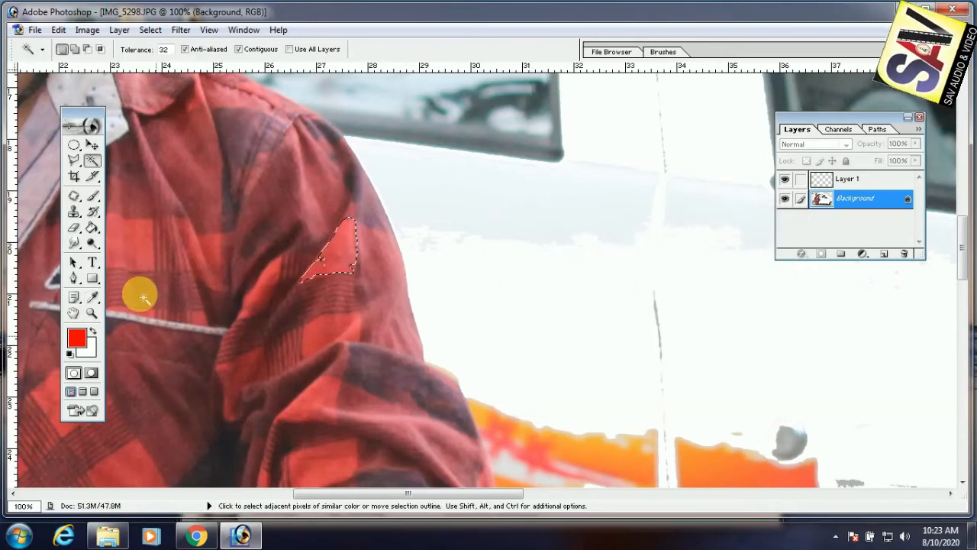
{"action": "left_click", "coordinate": [74, 177]}
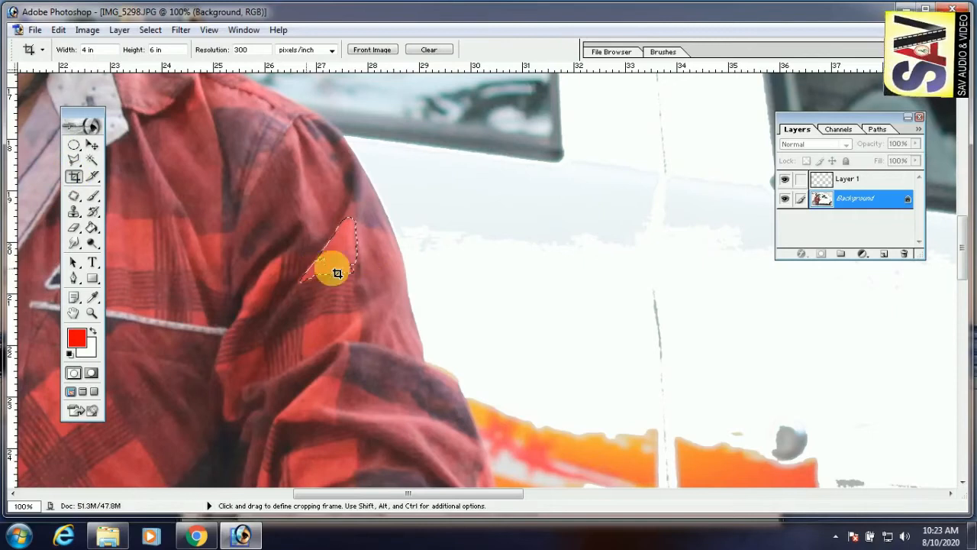
{"action": "key", "text": "ctrl+d"}
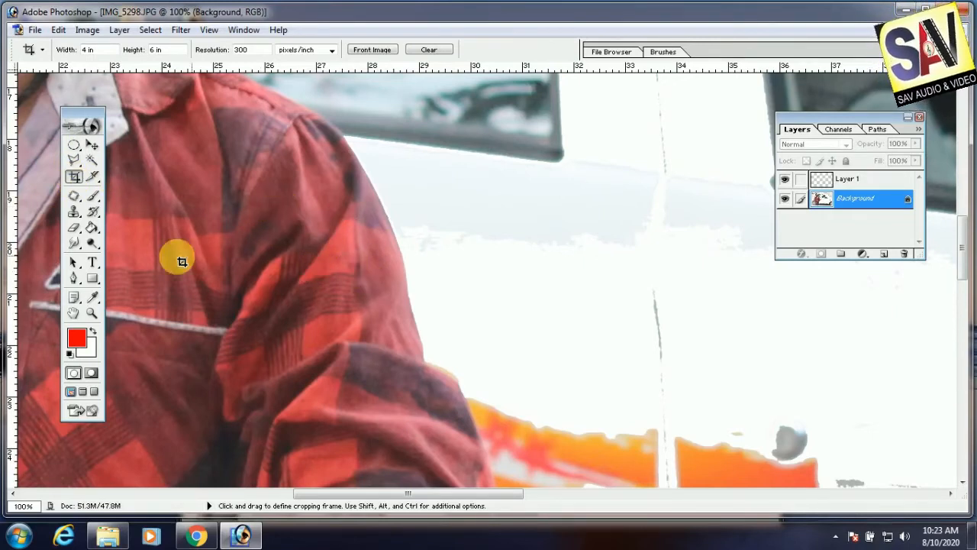
Choose the Brush tool and set the foreground color to dark blue, hex 00139E.
{"action": "left_click", "coordinate": [93, 196]}
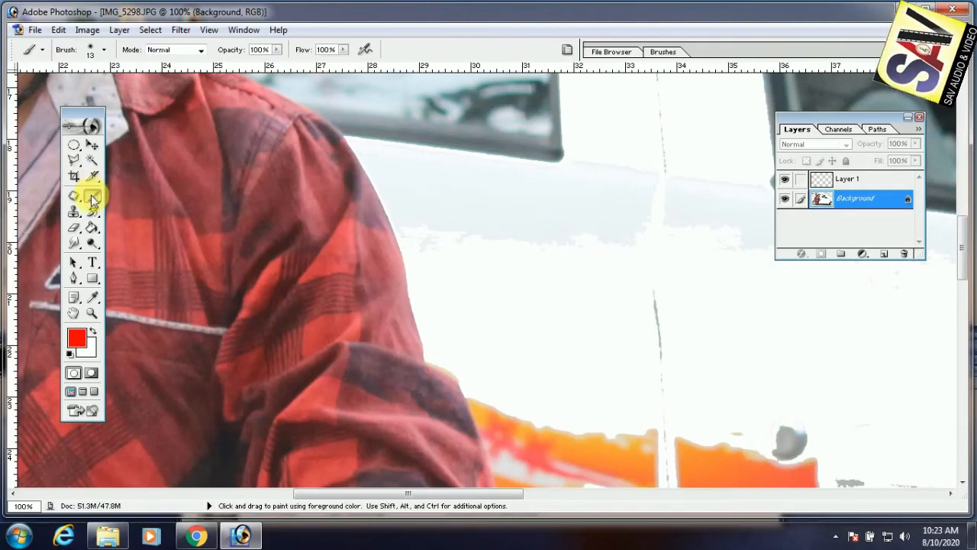
{"action": "left_click_drag", "start_coordinate": [93, 196], "coordinate": [137, 197]}
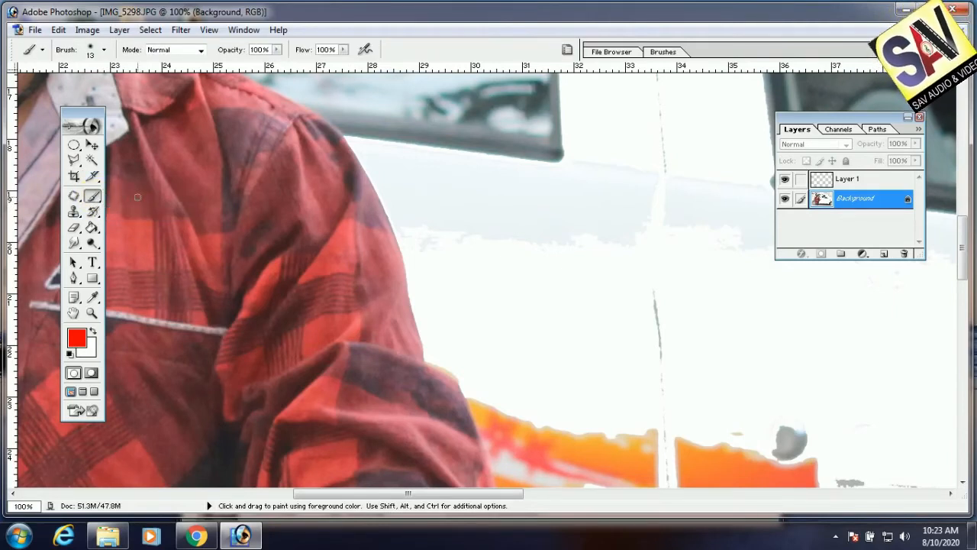
{"action": "left_click", "coordinate": [81, 340]}
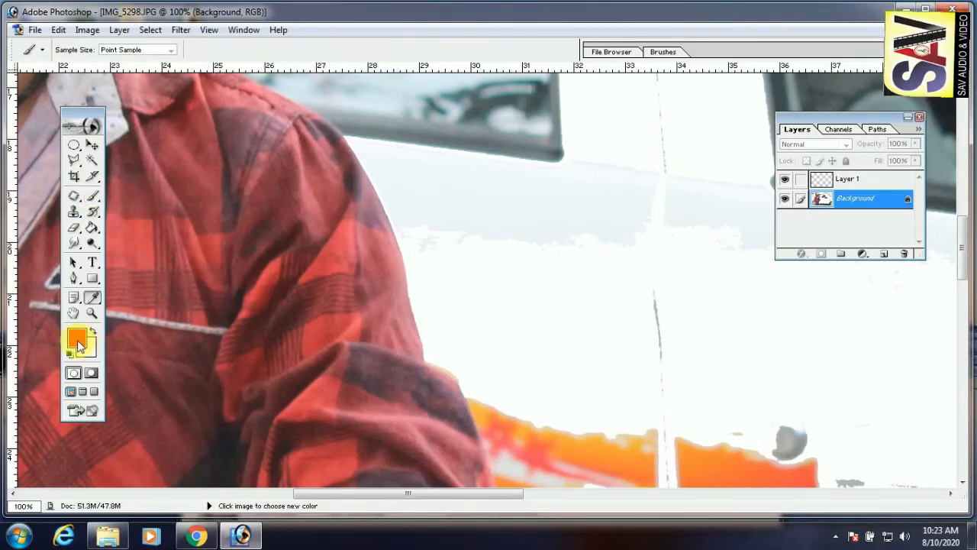
{"action": "left_click", "coordinate": [603, 315]}
{"action": "left_click", "coordinate": [570, 335]}
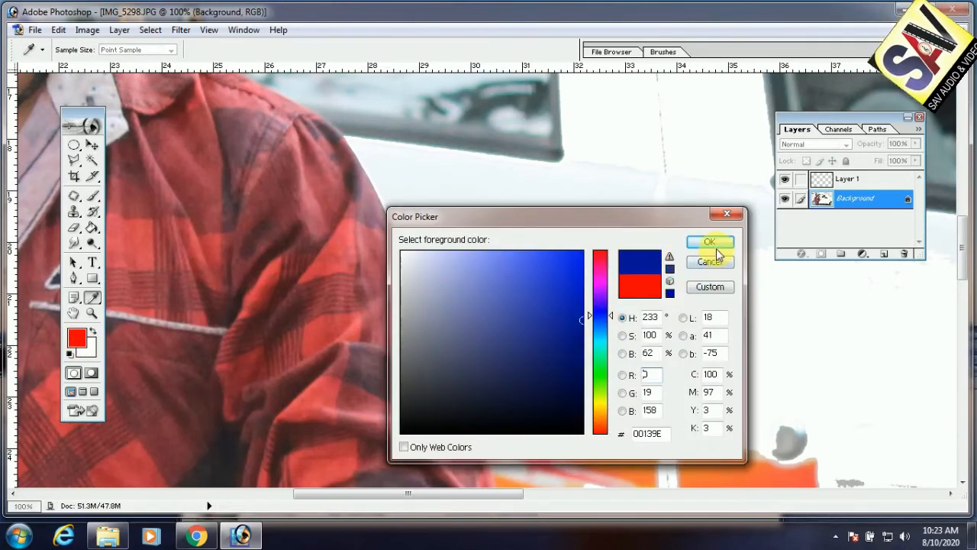
{"action": "left_click", "coordinate": [712, 241]}
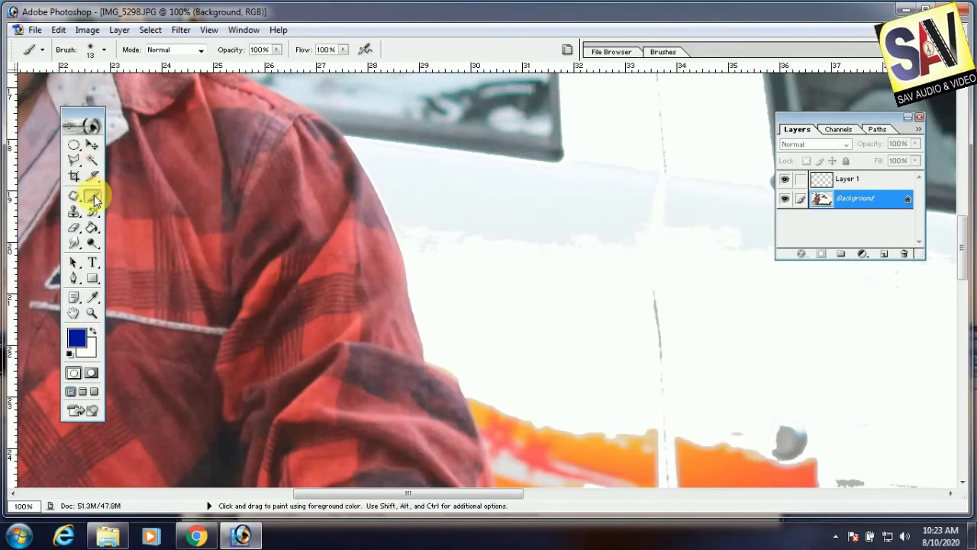
Scribble on the white car body with the blue brush, and fill the body with blue using the Paint Bucket, undoing each.
{"action": "mouse_move", "coordinate": [461, 249]}
{"action": "left_mouse_down"}
{"action": "mouse_move", "coordinate": [695, 275]}
{"action": "mouse_move", "coordinate": [601, 245]}
{"action": "mouse_move", "coordinate": [567, 188]}
{"action": "mouse_move", "coordinate": [703, 257]}
{"action": "left_mouse_up"}
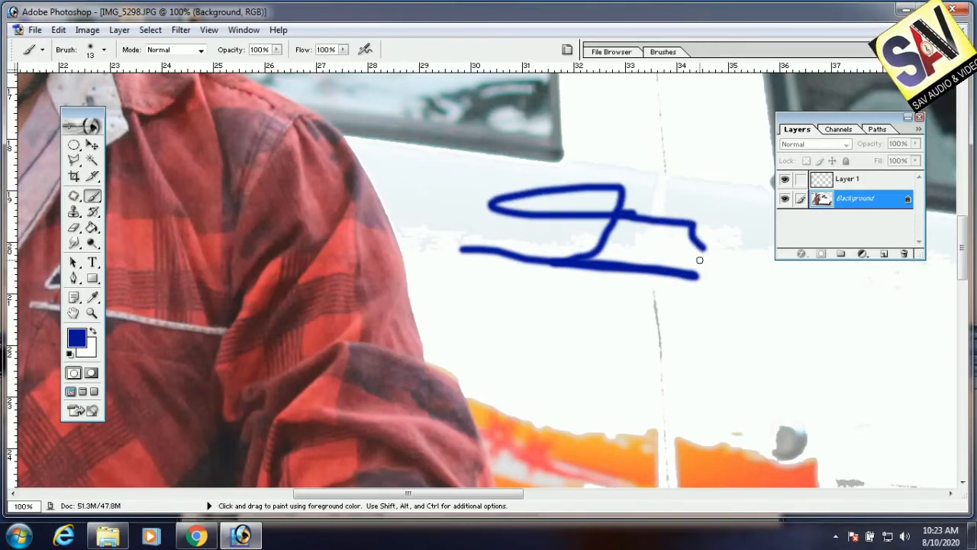
{"action": "key", "text": "ctrl+z"}
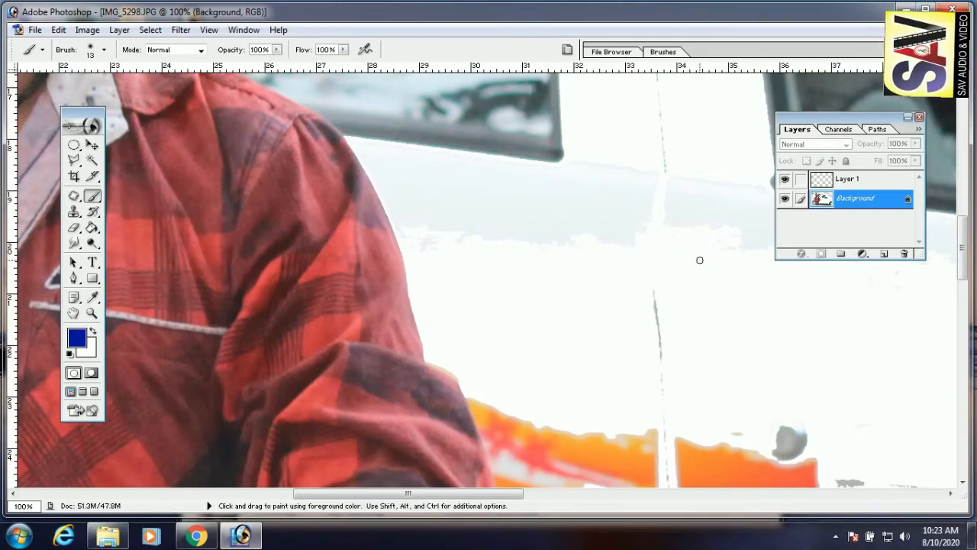
{"action": "left_click", "coordinate": [92, 226]}
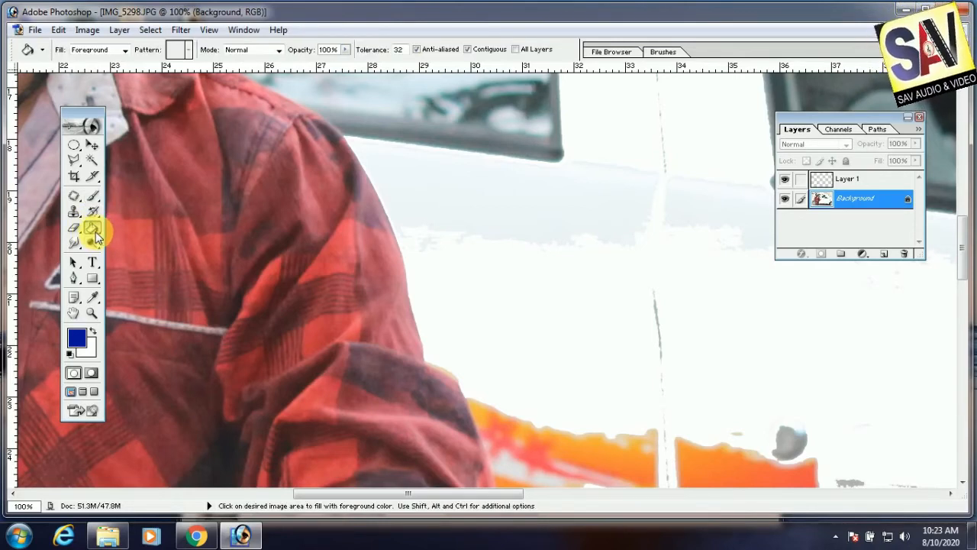
{"action": "left_click", "coordinate": [547, 226]}
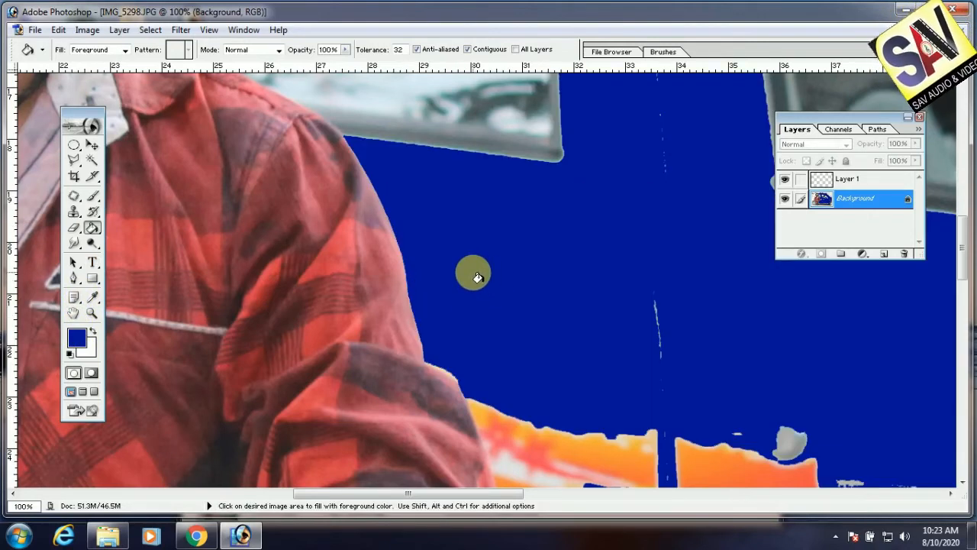
{"action": "key", "text": "ctrl+z"}
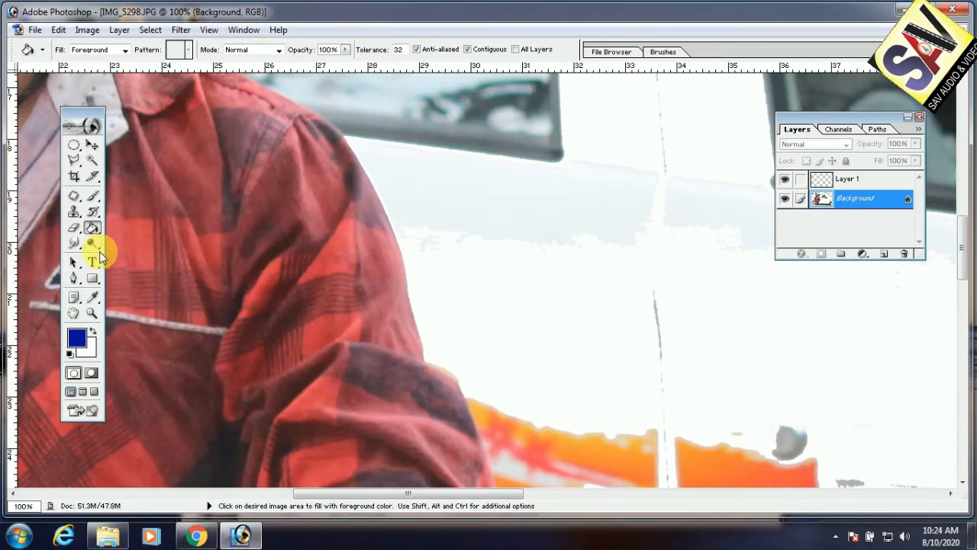
Lighten the white of the man's left eye with the Dodge tool, using a size 20 brush, Midtones range and 50% exposure.
{"action": "left_click", "coordinate": [92, 243]}
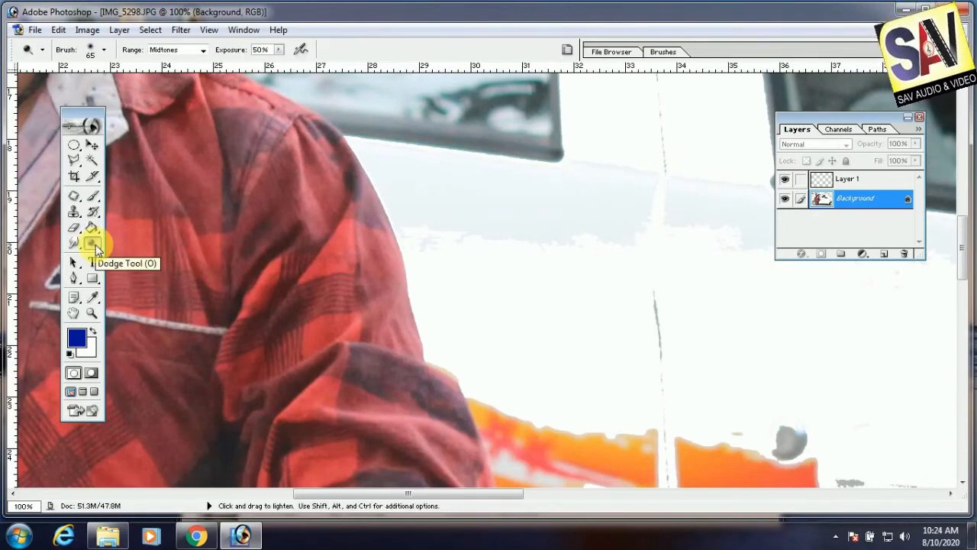
{"action": "left_click_drag", "start_coordinate": [283, 267], "coordinate": [533, 424]}
{"action": "left_click_drag", "start_coordinate": [523, 178], "coordinate": [472, 382]}
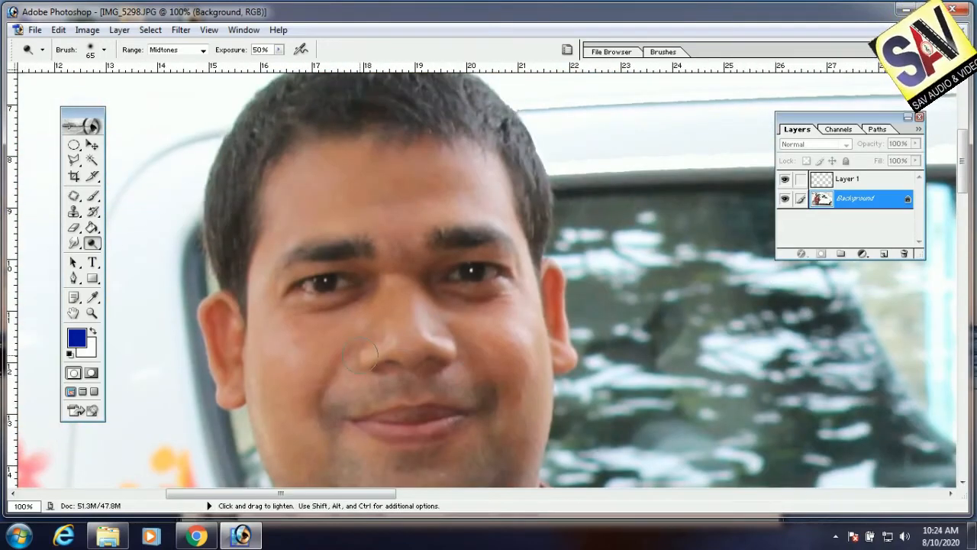
{"action": "key", "text": "ctrl+plus"}
{"action": "key", "text": "ctrl+plus"}
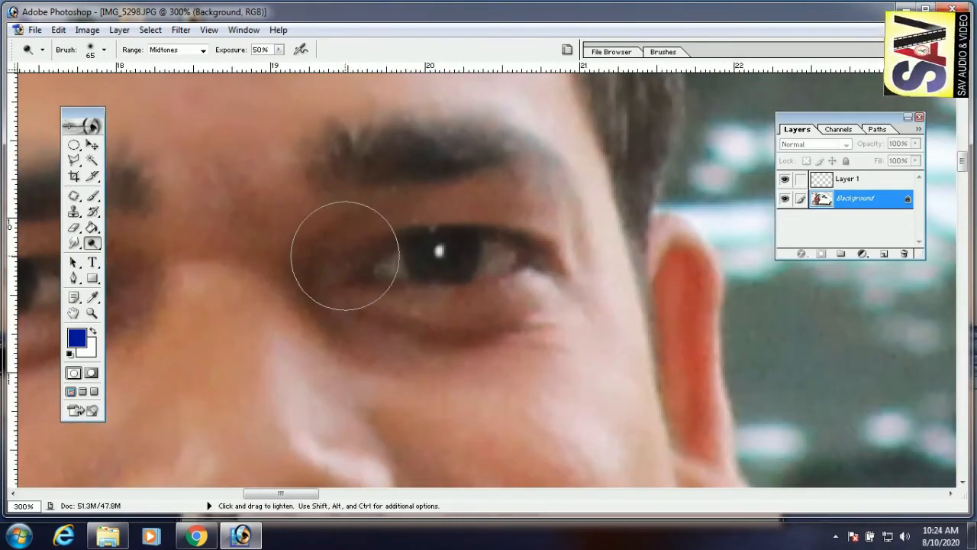
{"action": "key", "text": "bracketleft"}
{"action": "key", "text": "bracketleft"}
{"action": "key", "text": "bracketleft"}
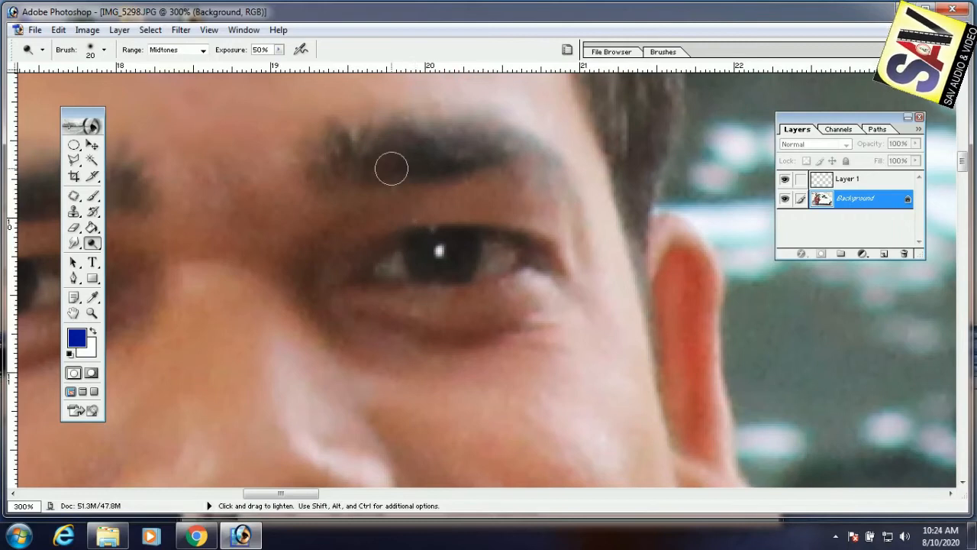
{"action": "left_click_drag", "start_coordinate": [388, 265], "coordinate": [391, 265]}
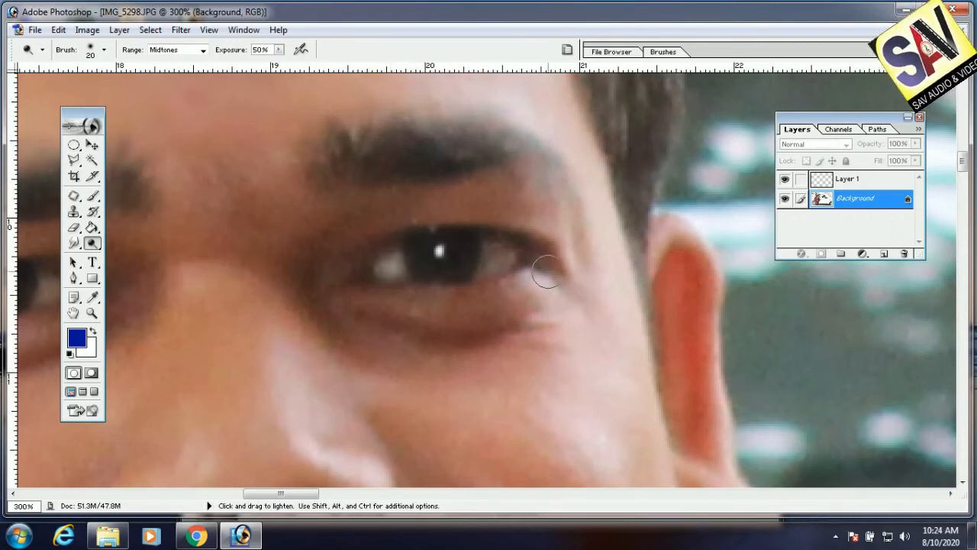
{"action": "left_click_drag", "start_coordinate": [496, 245], "coordinate": [489, 263]}
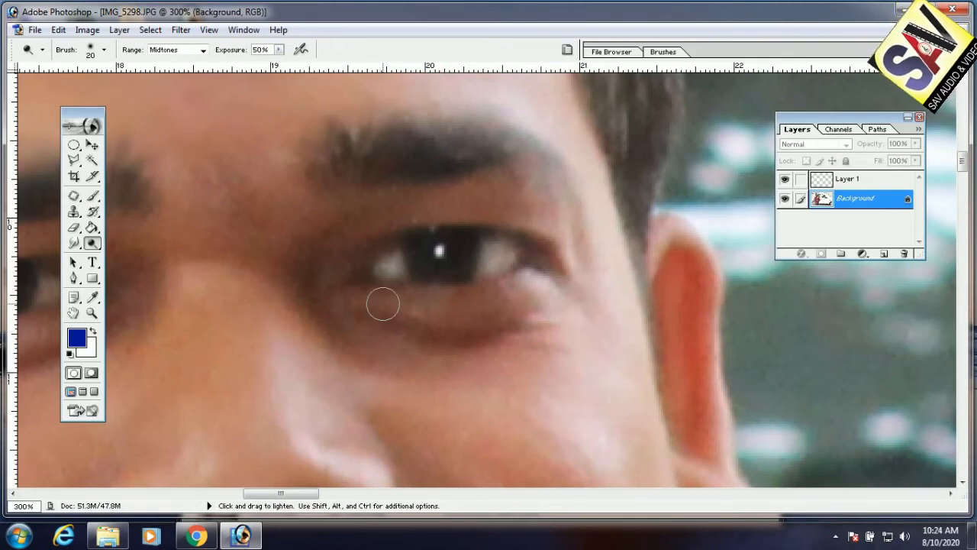
Lighten the white of the man's right eye with the same size 20 Dodge brush.
{"action": "key", "text": "space"}
{"action": "left_click_drag", "start_coordinate": [266, 287], "coordinate": [525, 296]}
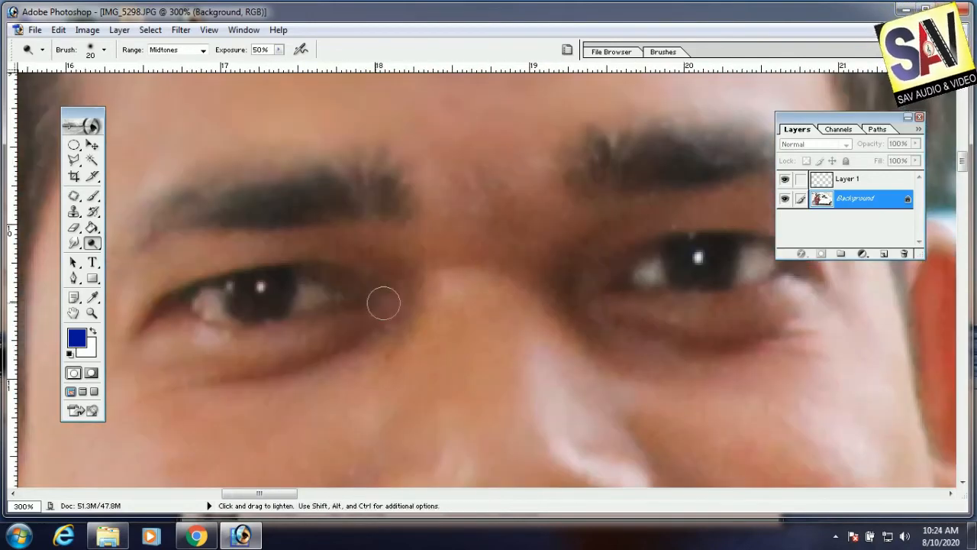
{"action": "left_click_drag", "start_coordinate": [313, 296], "coordinate": [317, 298]}
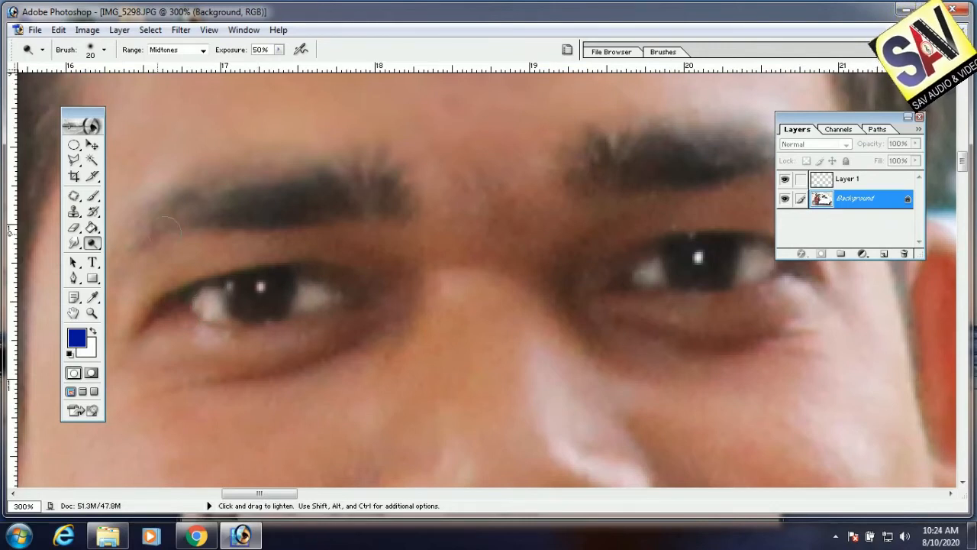
Darken the man's right iris and both eyebrows with the Burn tool, using a size 50 brush, Midtones range and 50% exposure.
{"action": "mouse_move", "coordinate": [88, 248]}
{"action": "left_mouse_down"}
{"action": "mouse_move", "coordinate": [115, 244]}
{"action": "mouse_move", "coordinate": [145, 258]}
{"action": "left_mouse_up"}
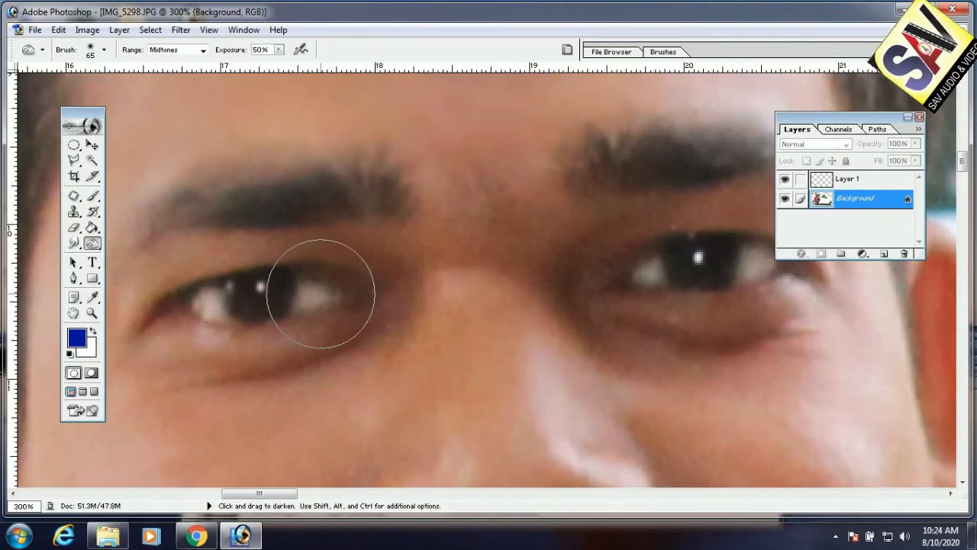
{"action": "key", "text": "bracketleft"}
{"action": "key", "text": "bracketleft"}
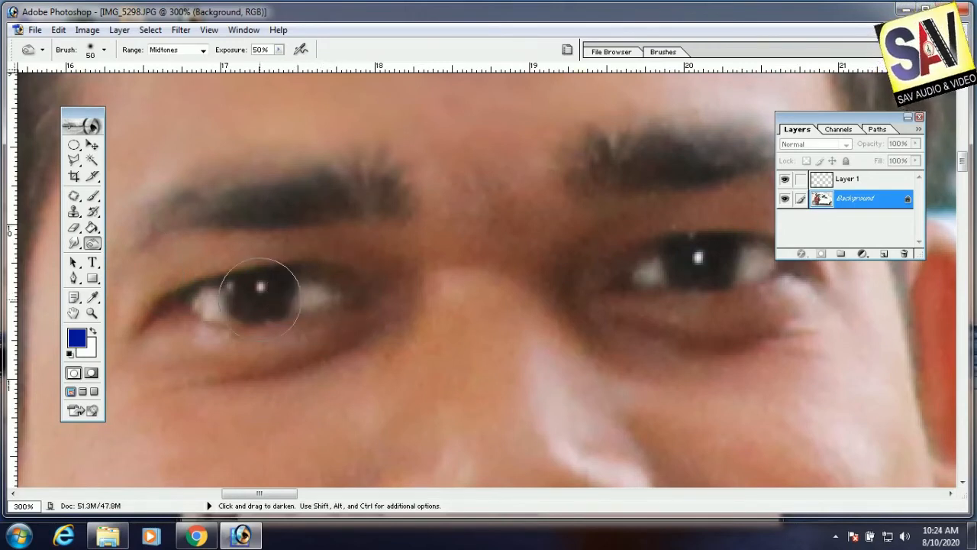
{"action": "left_click_drag", "start_coordinate": [260, 297], "coordinate": [256, 306]}
{"action": "mouse_move", "coordinate": [421, 167]}
{"action": "left_mouse_down"}
{"action": "mouse_move", "coordinate": [262, 197]}
{"action": "mouse_move", "coordinate": [298, 191]}
{"action": "left_mouse_up"}
{"action": "mouse_move", "coordinate": [611, 186]}
{"action": "left_mouse_down"}
{"action": "mouse_move", "coordinate": [637, 159]}
{"action": "mouse_move", "coordinate": [758, 144]}
{"action": "mouse_move", "coordinate": [733, 161]}
{"action": "left_mouse_up"}
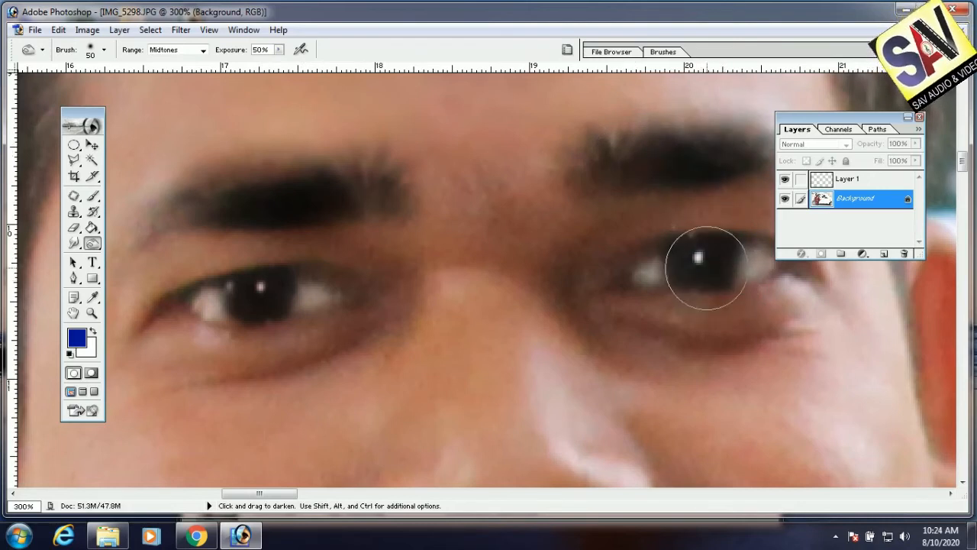
Desaturate both of the man's eyebrows with the Sponge tool, using a size 65 brush, Desaturate mode and 50% flow.
{"action": "left_click_drag", "start_coordinate": [93, 243], "coordinate": [152, 270]}
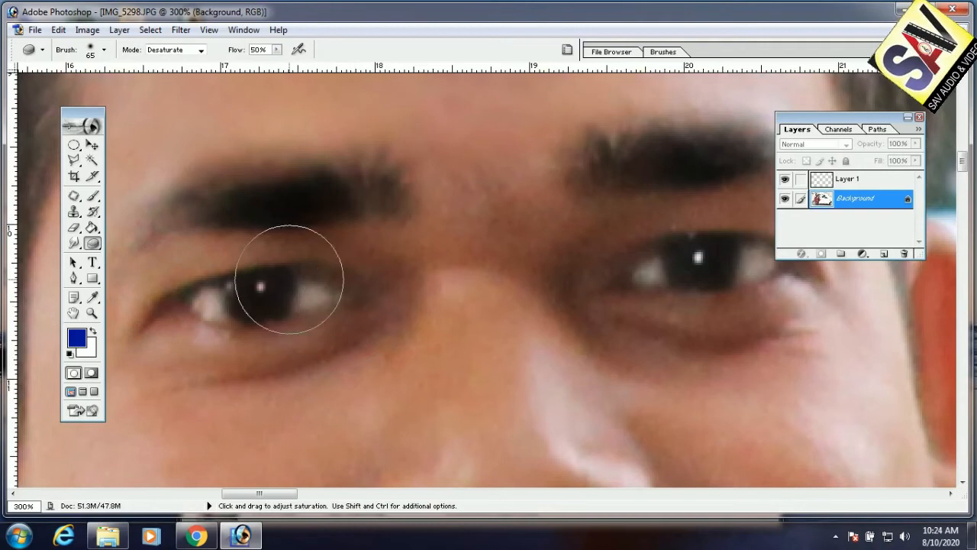
{"action": "mouse_move", "coordinate": [320, 198]}
{"action": "left_mouse_down"}
{"action": "mouse_move", "coordinate": [243, 199]}
{"action": "mouse_move", "coordinate": [336, 199]}
{"action": "mouse_move", "coordinate": [292, 199]}
{"action": "left_mouse_up"}
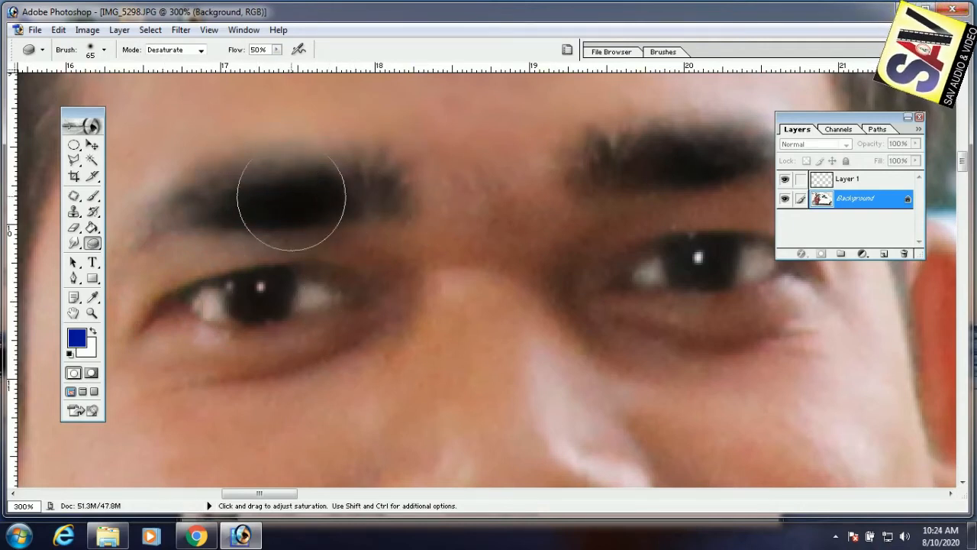
{"action": "mouse_move", "coordinate": [587, 178]}
{"action": "left_mouse_down"}
{"action": "mouse_move", "coordinate": [755, 141]}
{"action": "mouse_move", "coordinate": [688, 158]}
{"action": "left_mouse_up"}
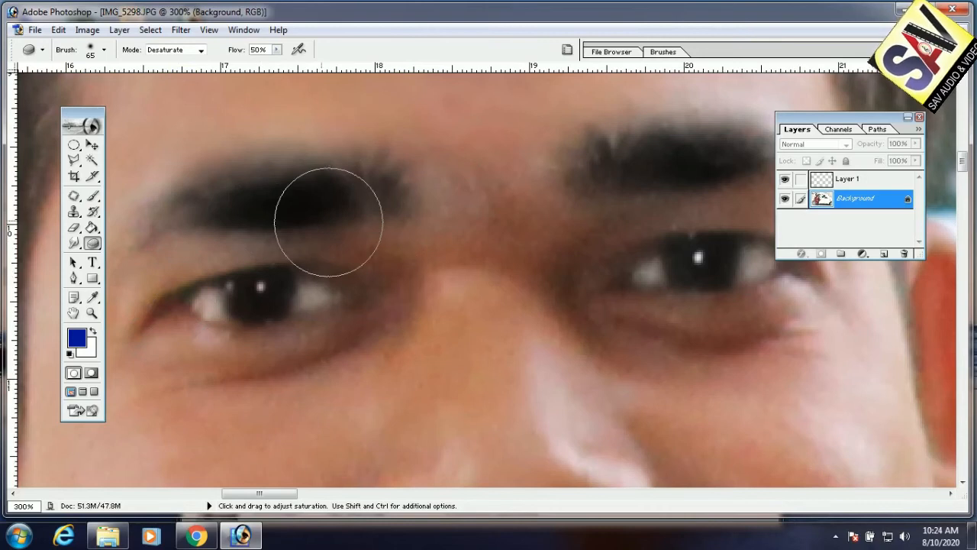
Add the blue text "jhkjhklkjk fgfgf gfg" across the nose with the Type tool, in Impact at 24.32 pt.
{"action": "left_click", "coordinate": [92, 263]}
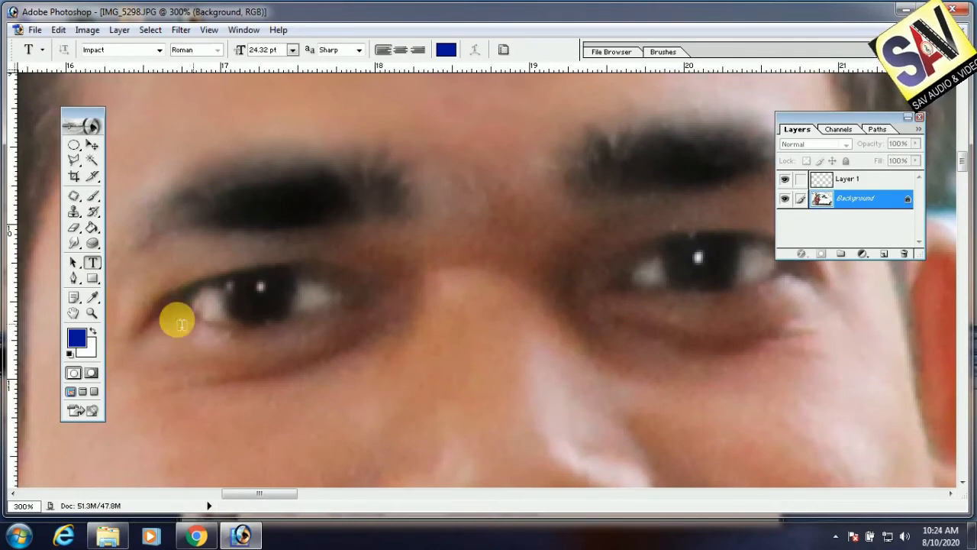
{"action": "left_click", "coordinate": [356, 361]}
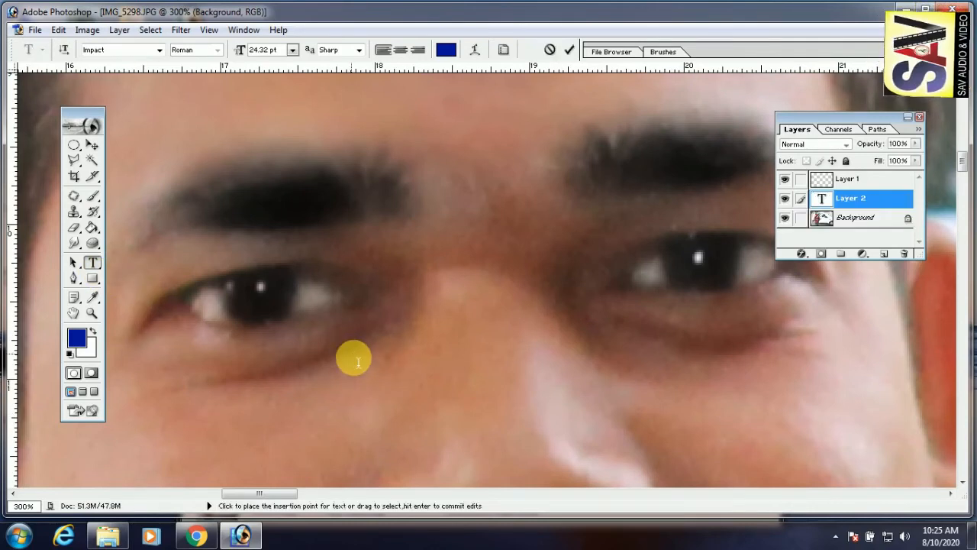
{"action": "type", "text": "ihkjhklkjk fg"}
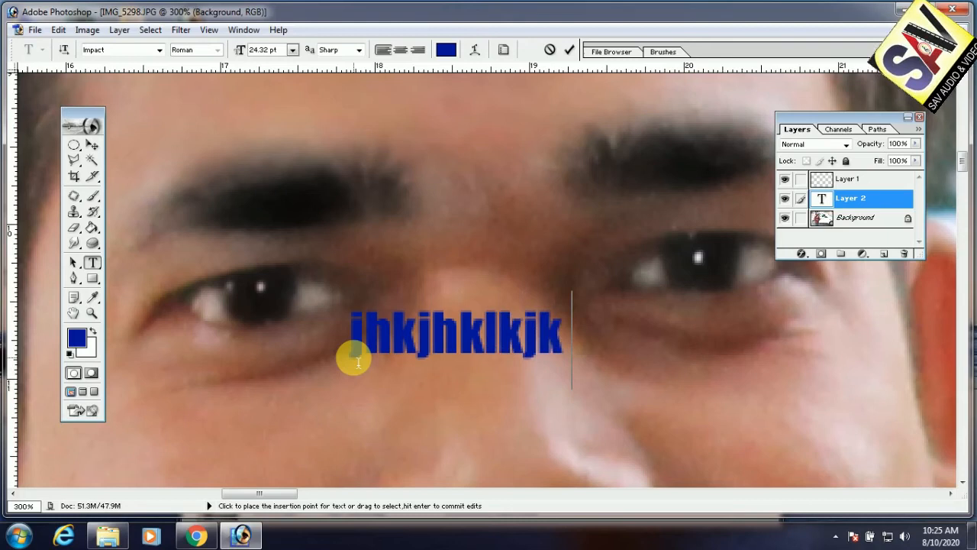
{"action": "type", "text": "fgf gfg"}
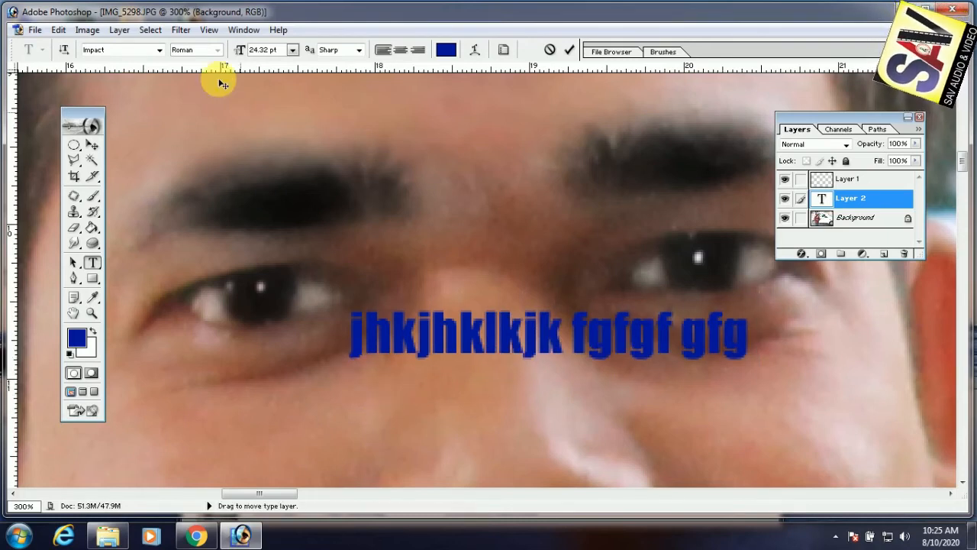
Try the Kruti Dev 010 font for the text and replace the wording with "l.l;l;l;".
{"action": "left_click", "coordinate": [161, 51]}
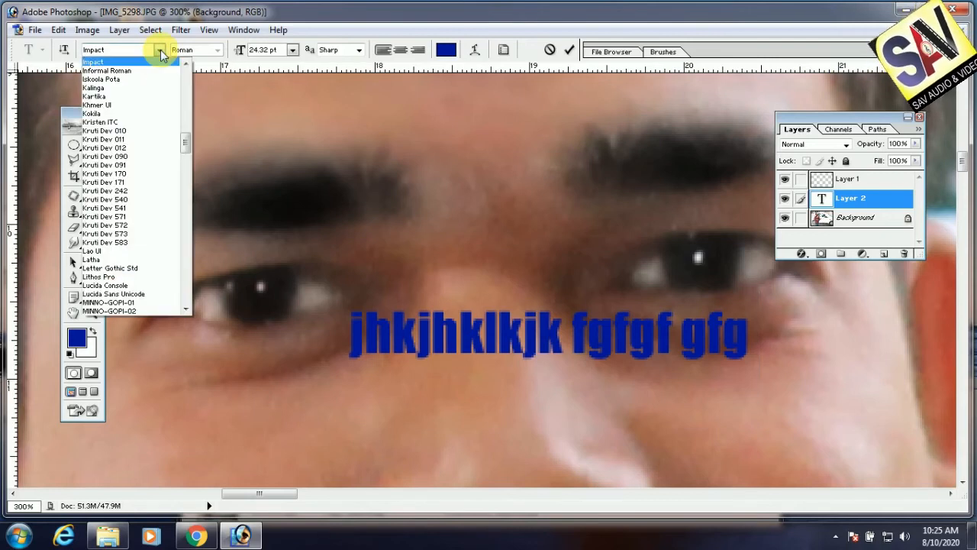
{"action": "left_click", "coordinate": [130, 133]}
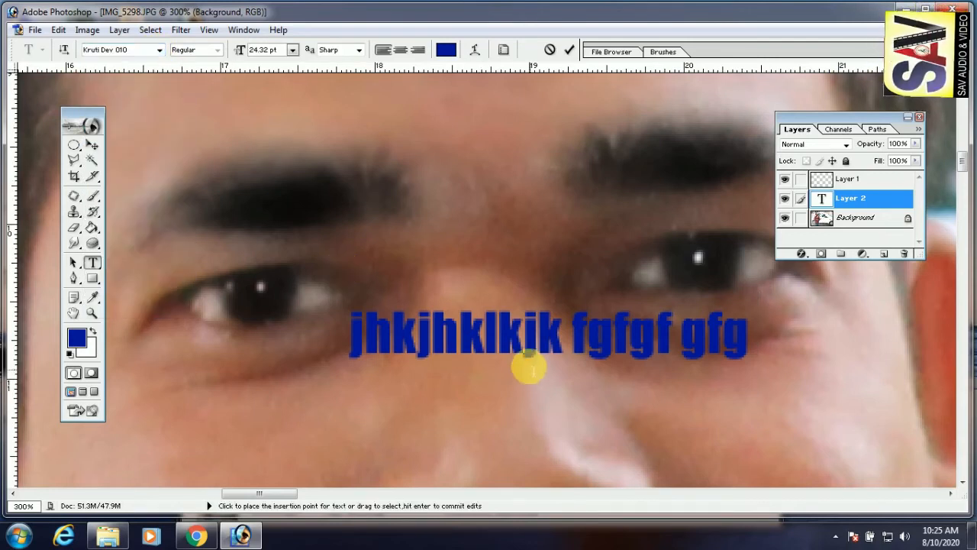
{"action": "left_click", "coordinate": [516, 346]}
{"action": "key", "text": "ctrl+a"}
{"action": "type", "text": "l.l;l;l;"}
Set the whole text to the Kruti Dev 011 font, replace it with a person's name in Hindi, and commit the text layer.
{"action": "key", "text": "ctrl+a"}
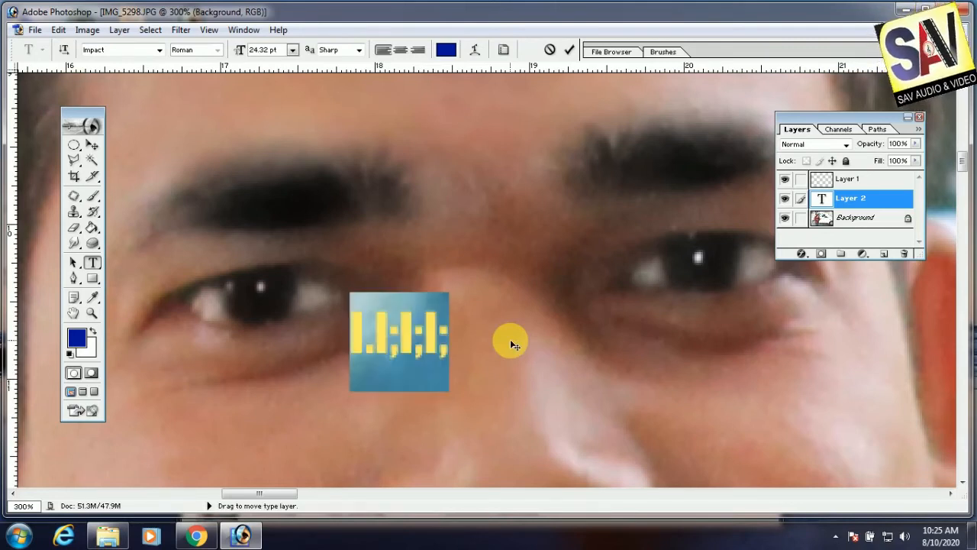
{"action": "left_click", "coordinate": [159, 49]}
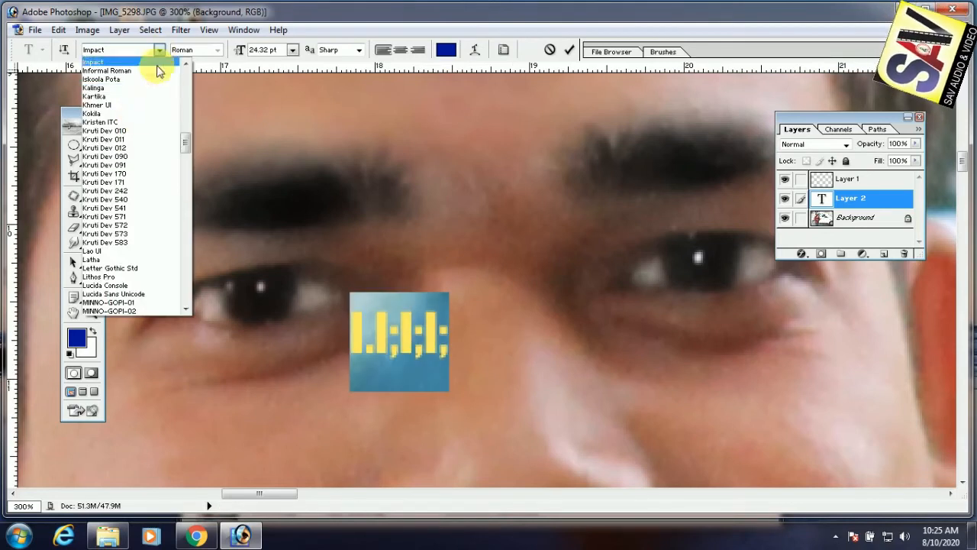
{"action": "left_click", "coordinate": [118, 139]}
{"action": "left_click", "coordinate": [419, 342]}
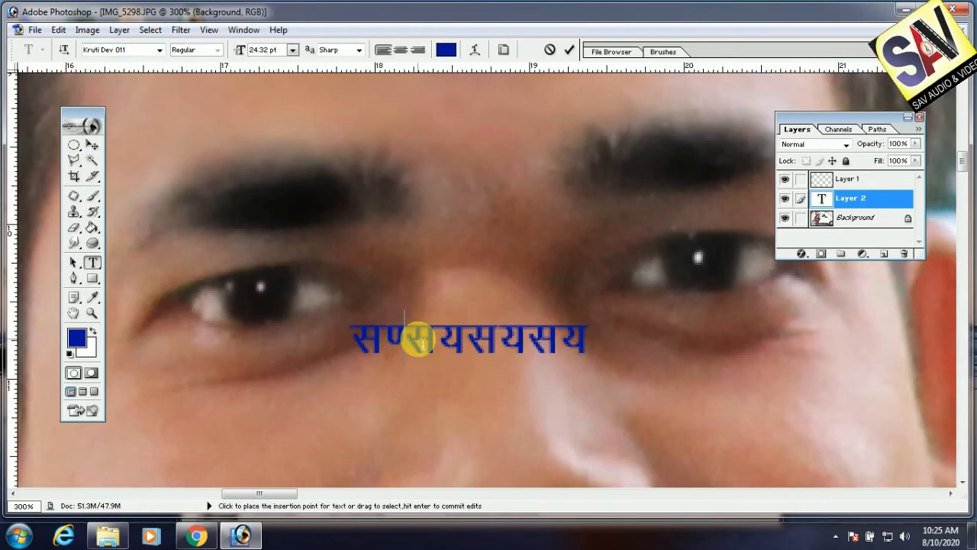
{"action": "key", "text": "ctrl+a"}
{"action": "type", "text": "l"}
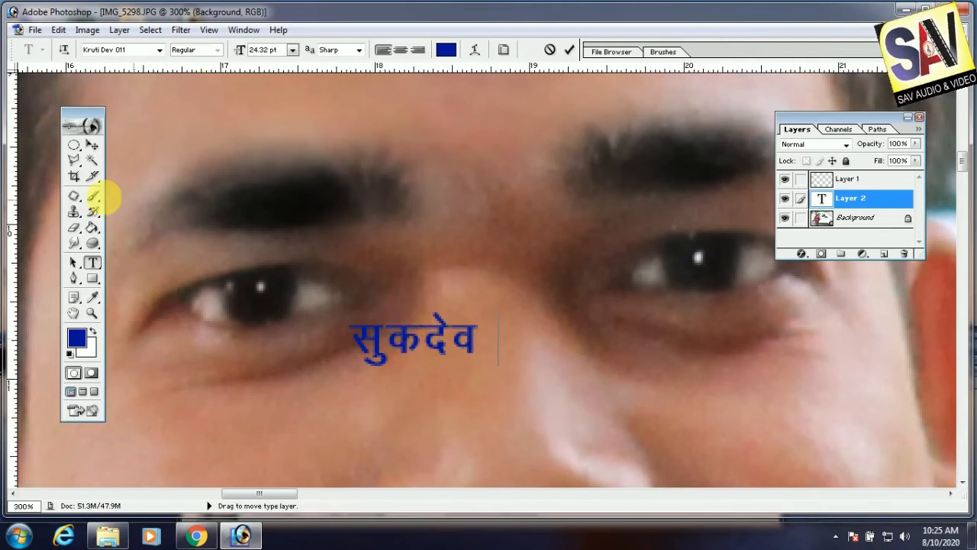
{"action": "left_click", "coordinate": [93, 146]}
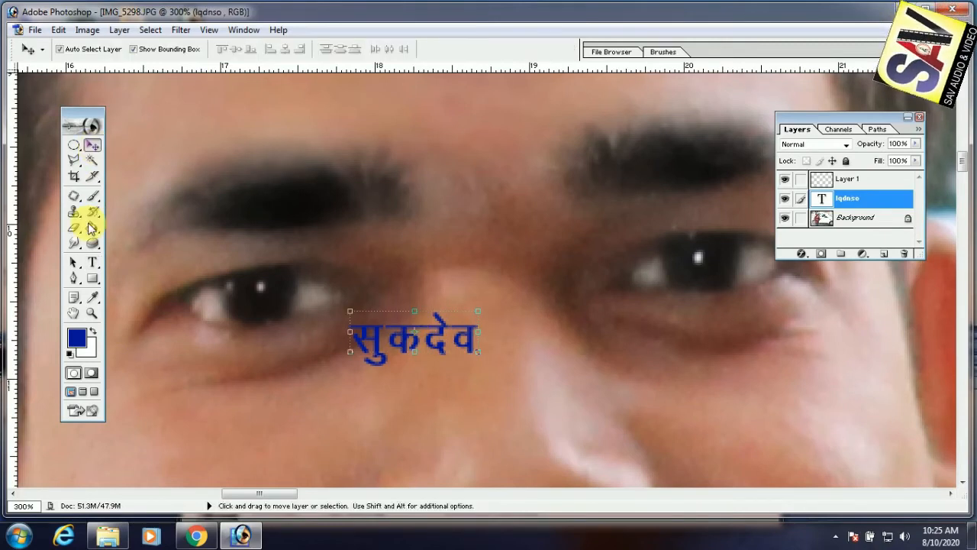
Sample the skin tone from the man's cheek as the foreground colour with the Eyedropper tool, using Point Sample.
{"action": "left_click", "coordinate": [94, 298]}
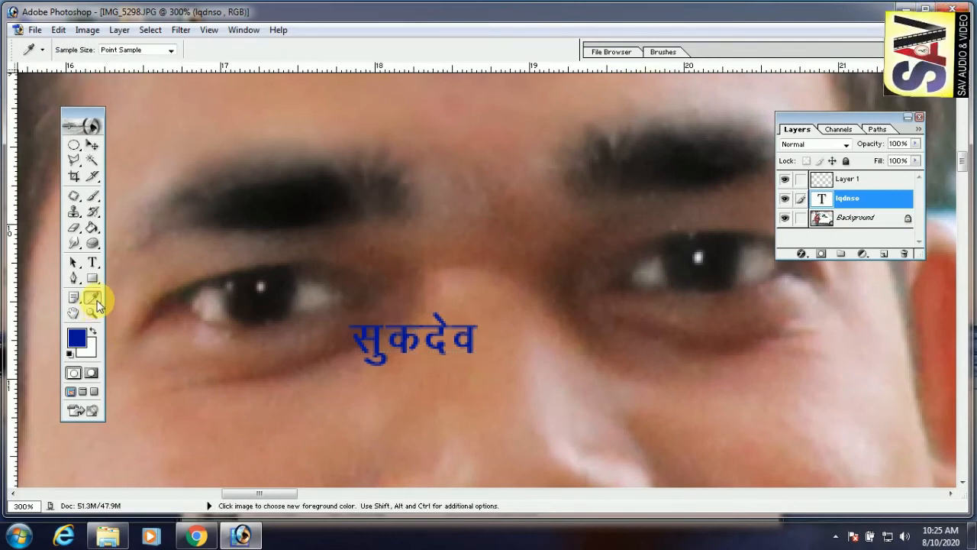
{"action": "left_click", "coordinate": [231, 445]}
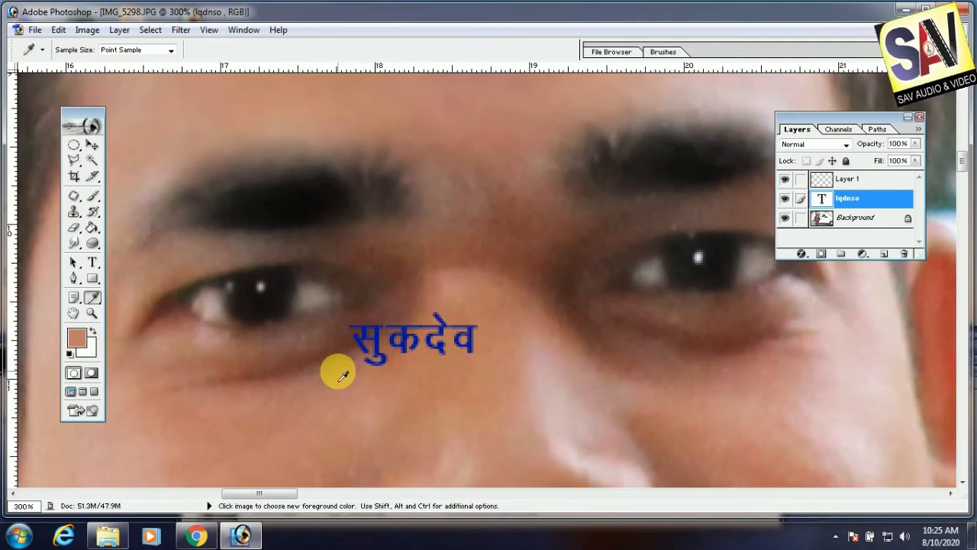
{"action": "scroll", "coordinate": [342, 375], "scroll_direction": "down", "scroll_amount": 3}
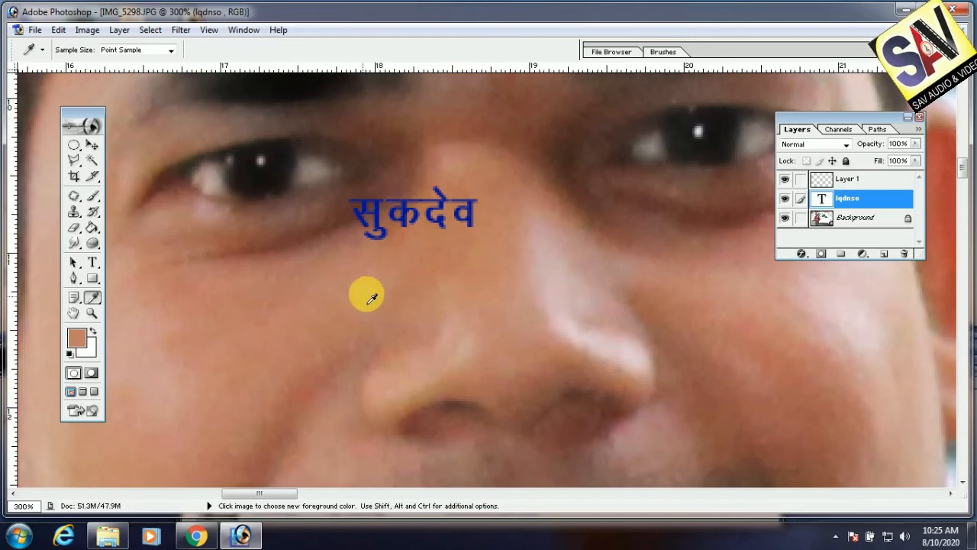
Paint the sampled skin tone over the under-eye shadows and cheeks on the Background layer, using a 52 px brush at 10% opacity.
{"action": "left_click", "coordinate": [93, 196]}
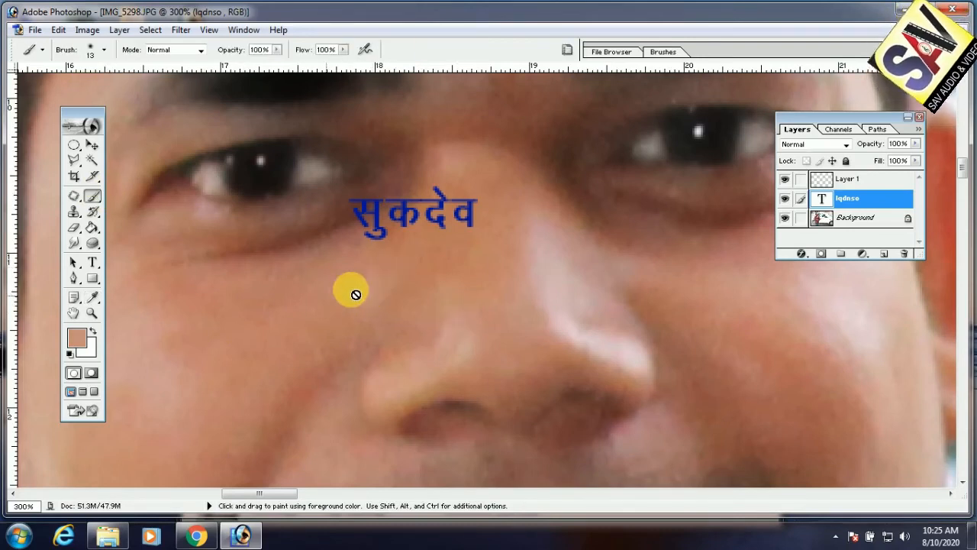
{"action": "left_click", "coordinate": [854, 217]}
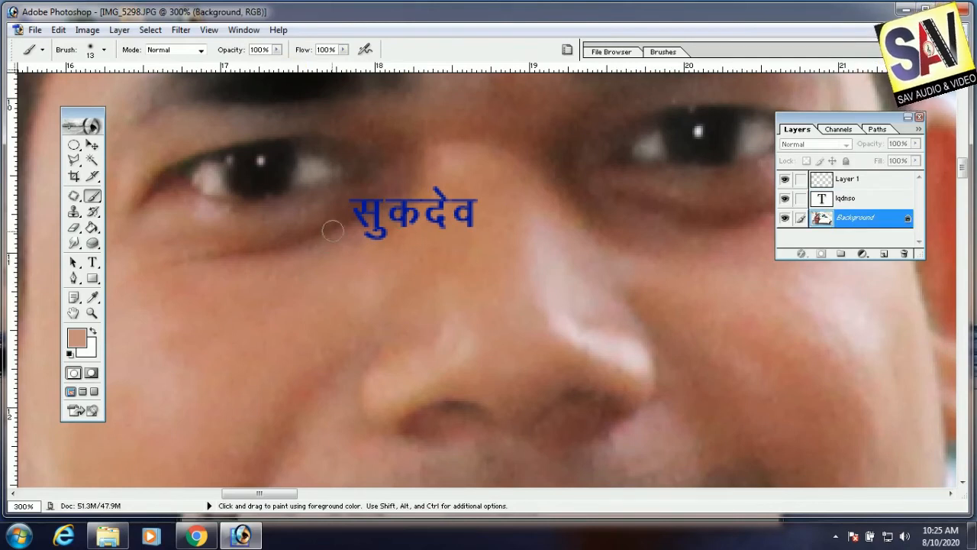
{"action": "left_click", "coordinate": [277, 50]}
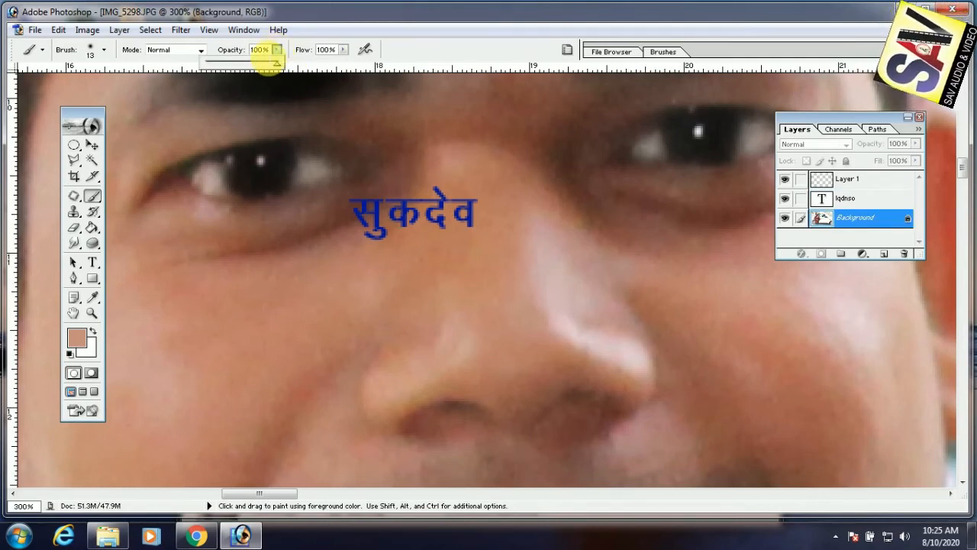
{"action": "type", "text": "10"}
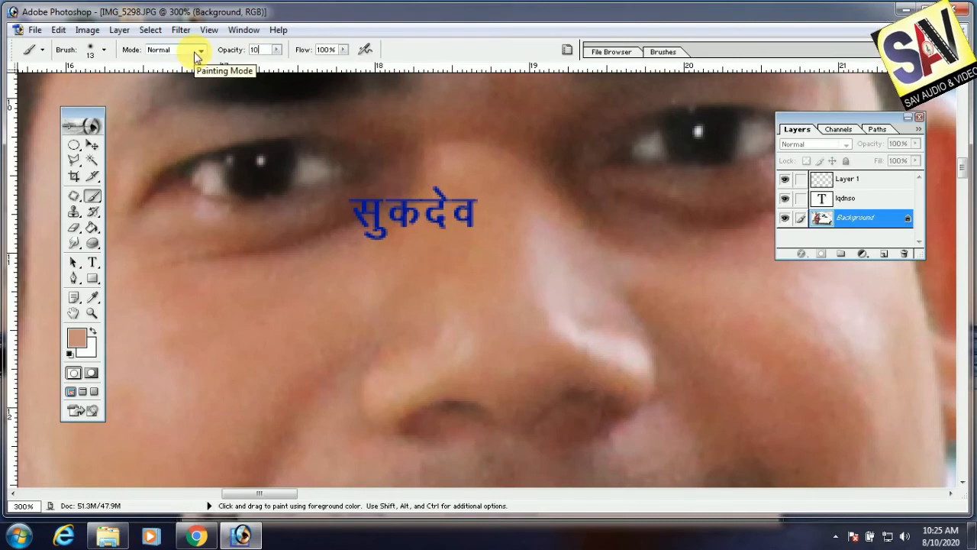
{"action": "key", "text": "Return"}
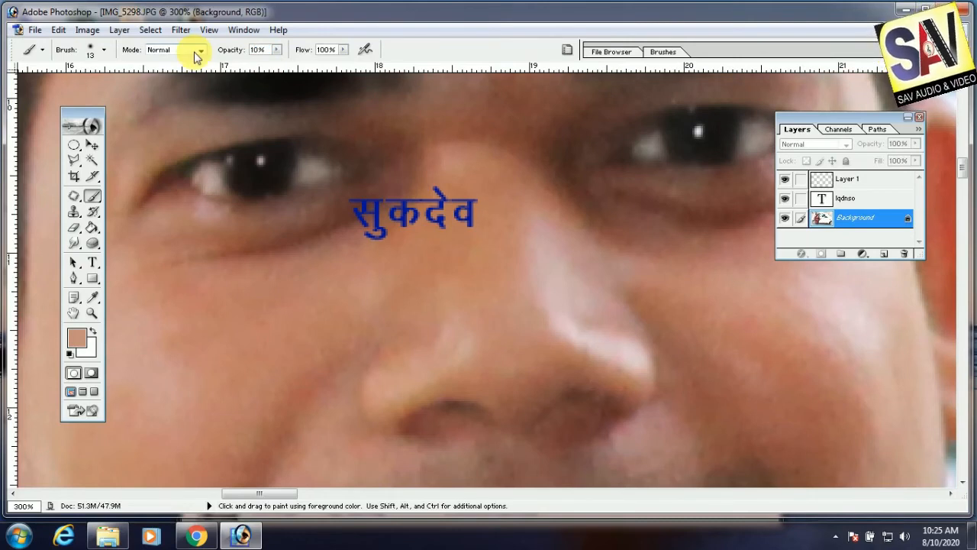
{"action": "right_click", "coordinate": [348, 295]}
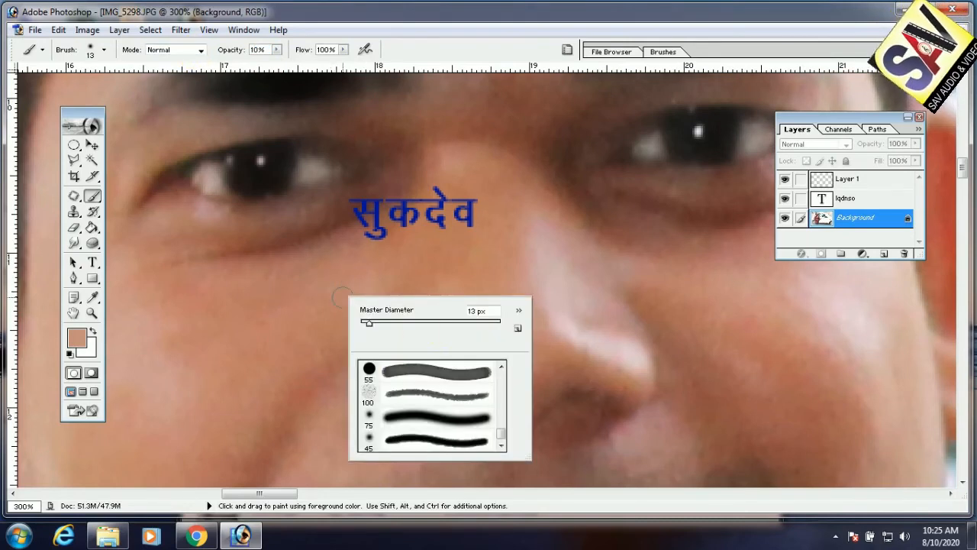
{"action": "left_click", "coordinate": [395, 323]}
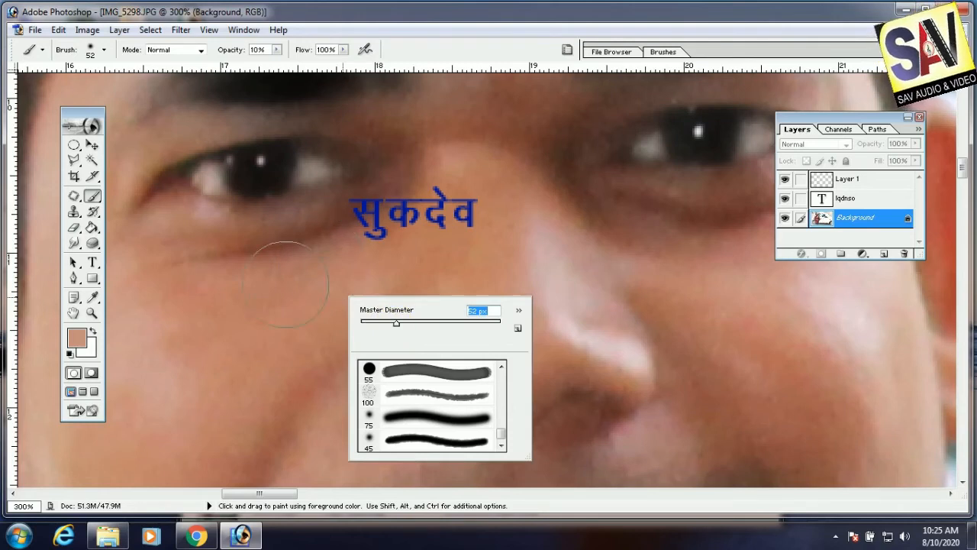
{"action": "left_click", "coordinate": [280, 244]}
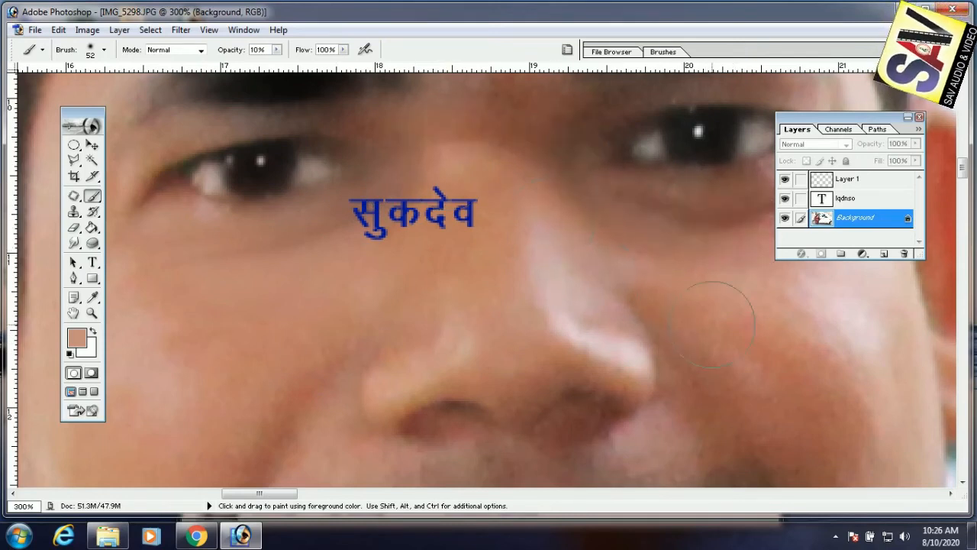
{"action": "scroll", "coordinate": [632, 403], "scroll_direction": "down", "scroll_amount": 2}
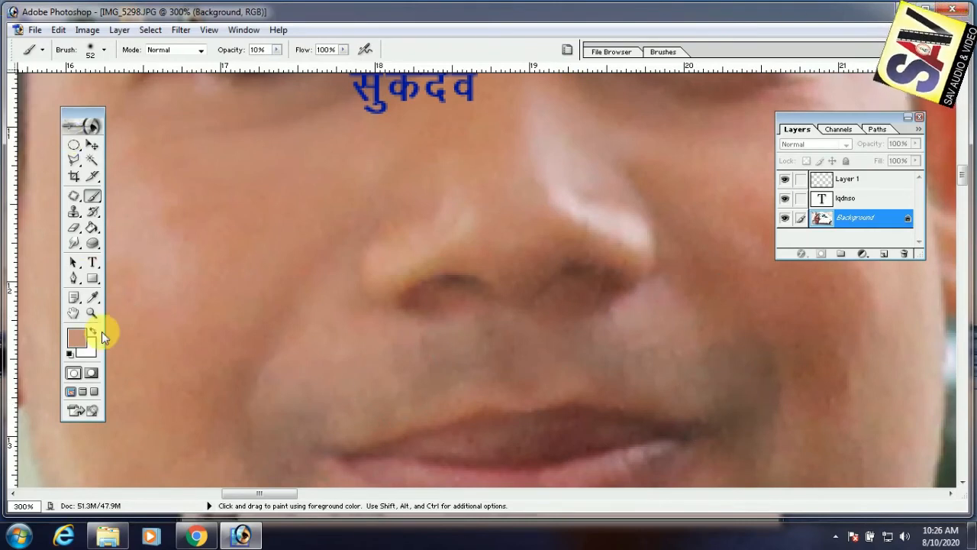
Magnify the face to 700% with the Zoom tool and restore the view using Actual Pixels and Fit on Screen.
{"action": "left_click", "coordinate": [92, 313]}
{"action": "left_click", "coordinate": [312, 303]}
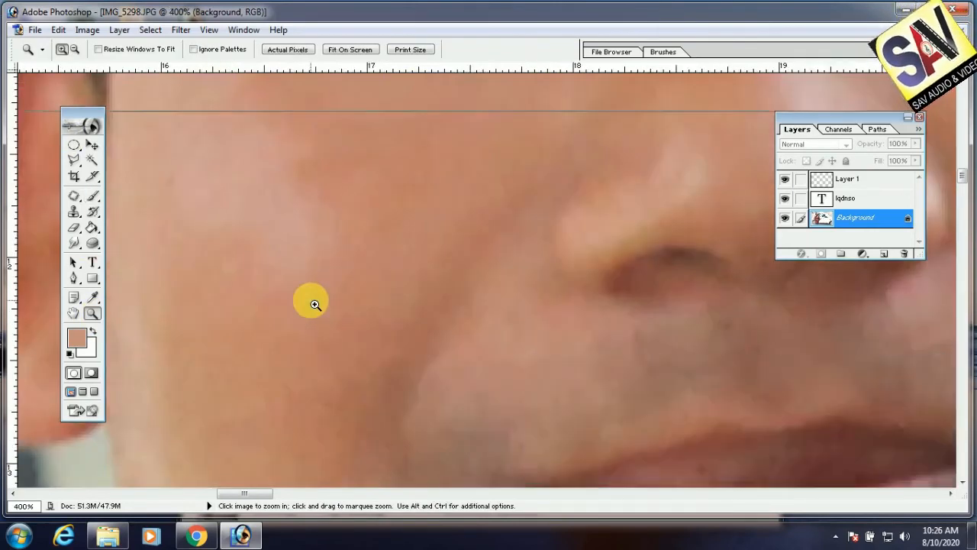
{"action": "left_click", "coordinate": [314, 304]}
{"action": "left_click", "coordinate": [316, 304]}
{"action": "left_click", "coordinate": [313, 297]}
{"action": "right_click", "coordinate": [312, 296]}
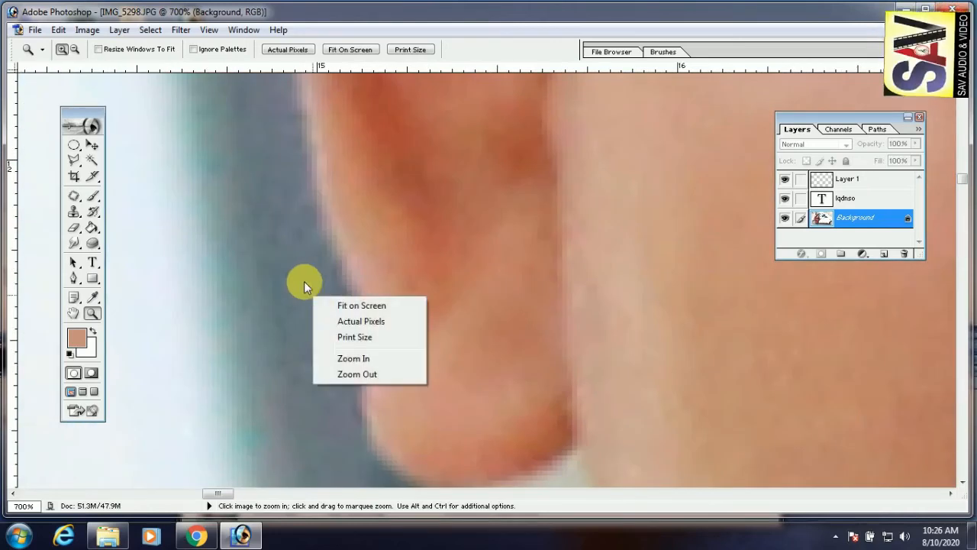
{"action": "left_click", "coordinate": [373, 323]}
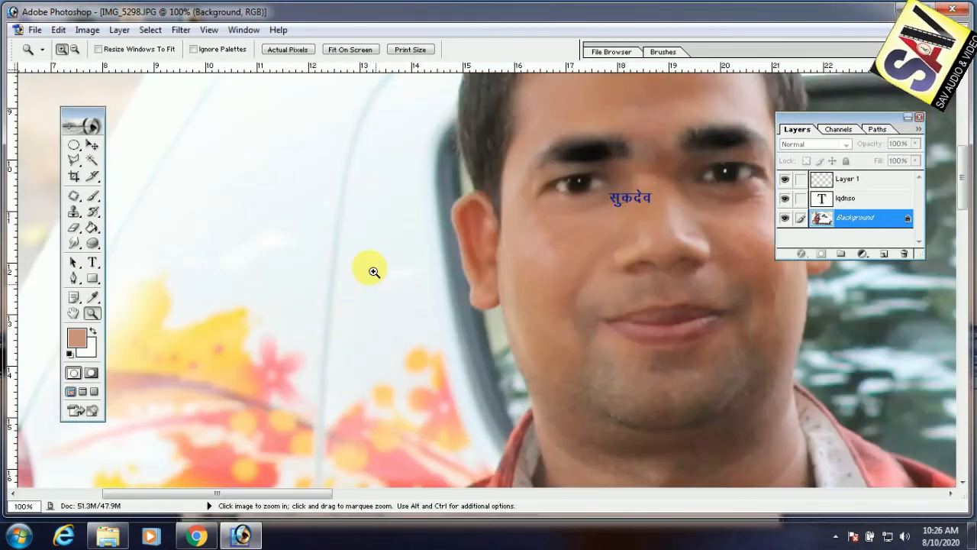
{"action": "right_click", "coordinate": [538, 279]}
{"action": "left_click", "coordinate": [603, 287]}
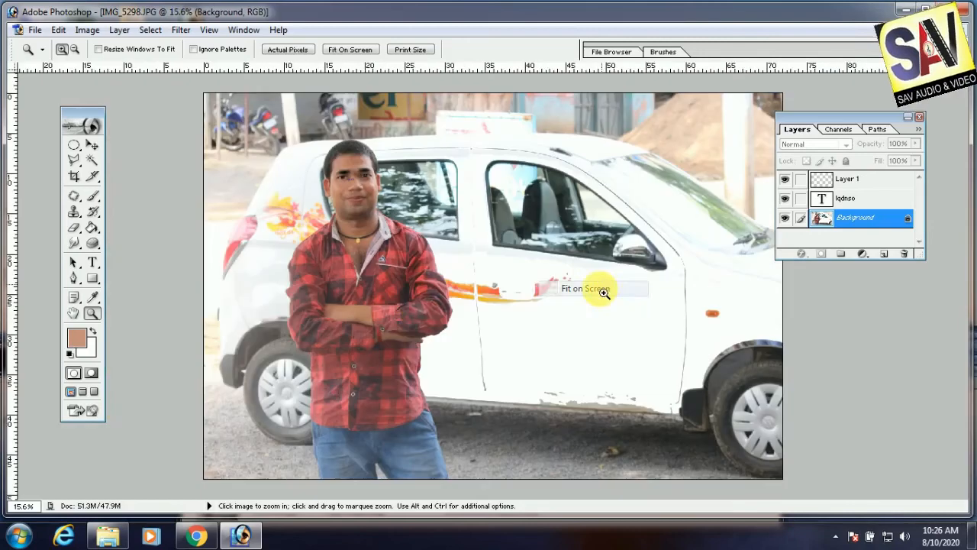
Magnify the photo repeatedly around the man's shirt with the Zoom tool and fit the whole image back on the screen.
{"action": "left_click", "coordinate": [368, 280]}
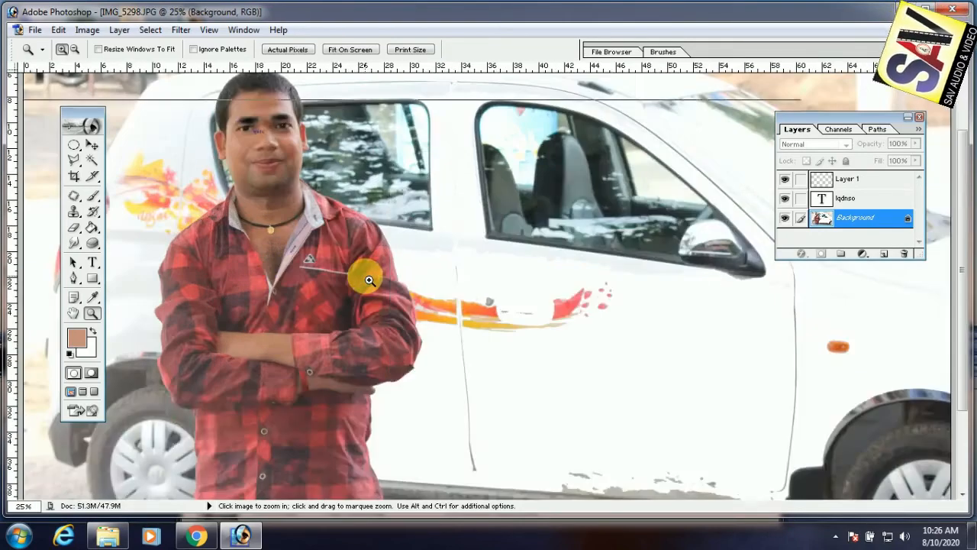
{"action": "left_click", "coordinate": [368, 280]}
{"action": "left_click", "coordinate": [369, 280]}
{"action": "left_click", "coordinate": [369, 281]}
{"action": "left_click", "coordinate": [369, 280]}
{"action": "left_click", "coordinate": [370, 278]}
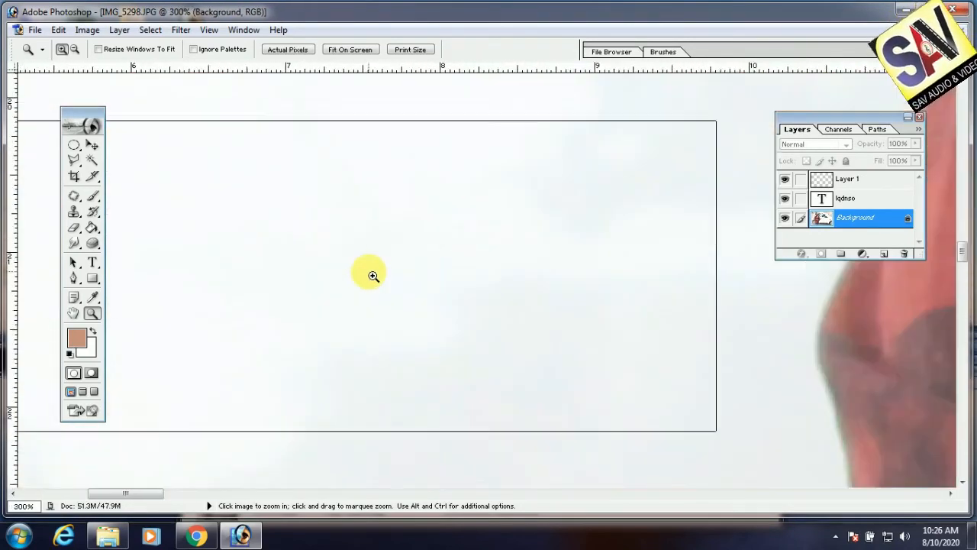
{"action": "left_click", "coordinate": [370, 277]}
{"action": "left_click", "coordinate": [370, 277]}
{"action": "right_click", "coordinate": [370, 276]}
{"action": "left_click", "coordinate": [401, 282]}
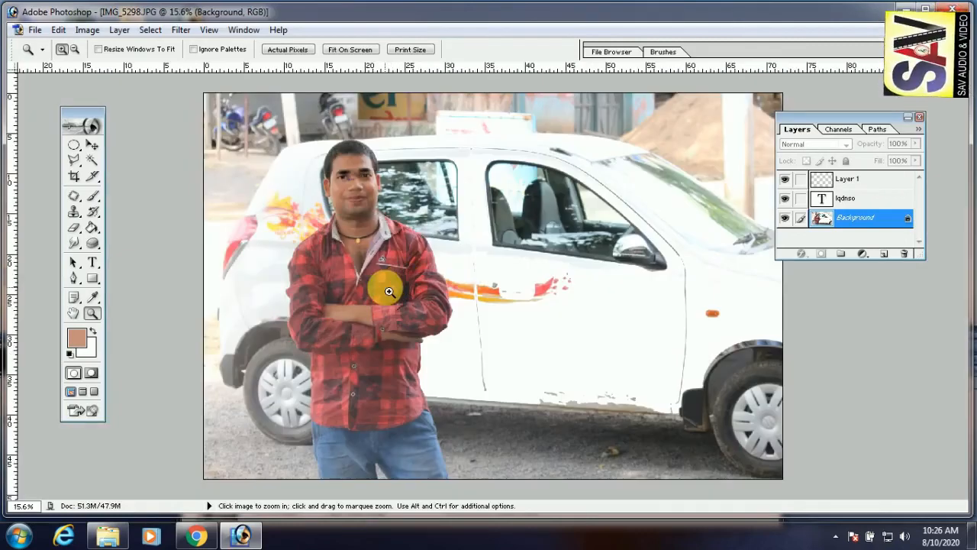